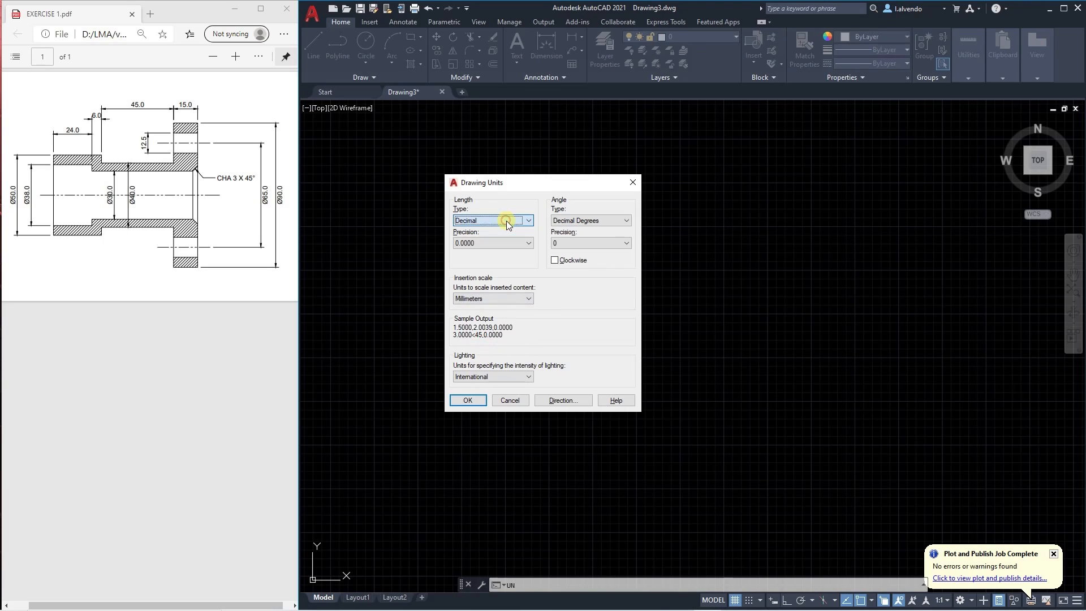
Accept the drawing units with decimal length, decimal degrees and millimetres as the insertion scale.
{"action": "left_click", "coordinate": [468, 400]}
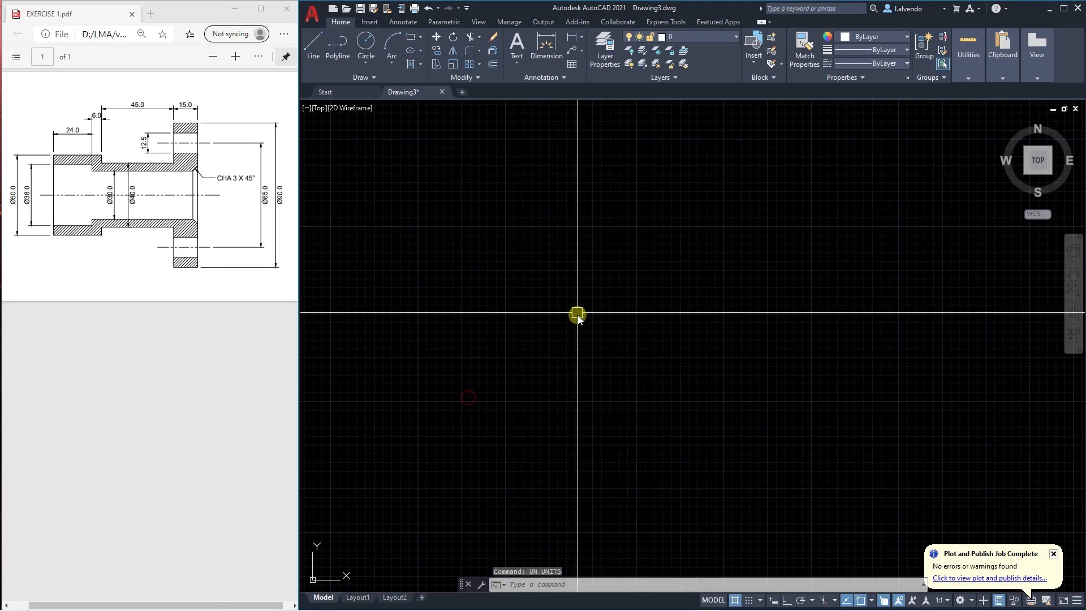
{"action": "key", "text": "Escape"}
{"action": "key", "text": "Escape"}
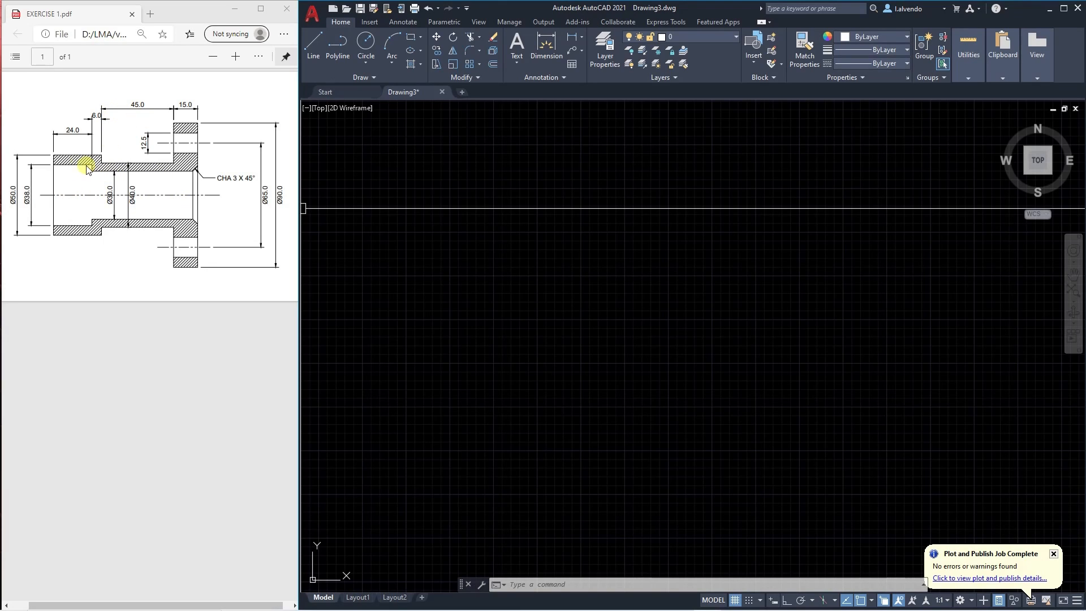
{"action": "key", "text": "Escape"}
{"action": "key", "text": "Escape"}
{"action": "key", "text": "Escape"}
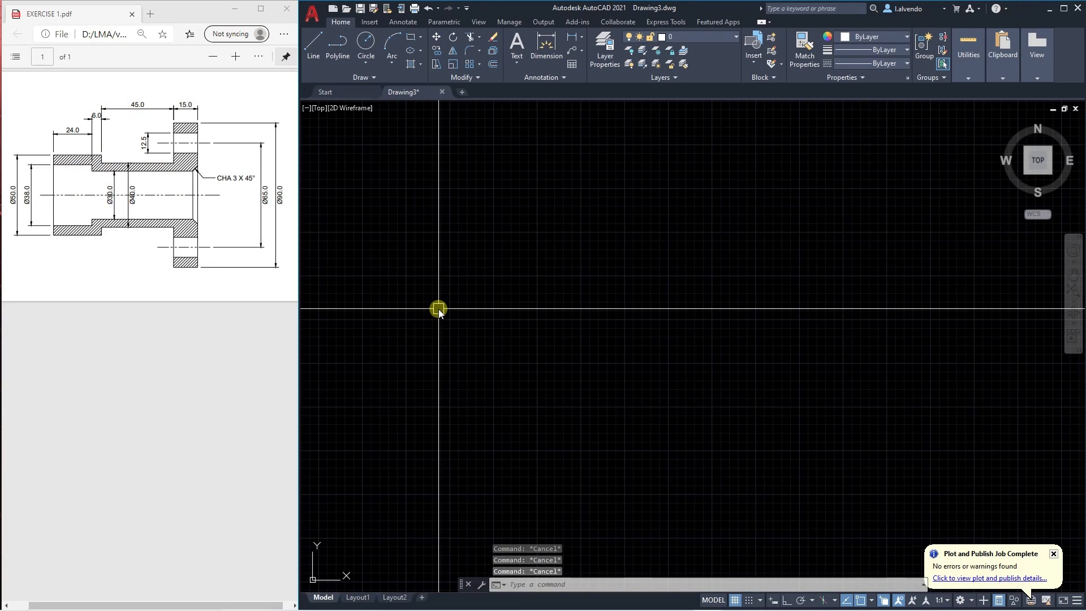
Create a new layer named DIMENSION and set its color to red.
{"action": "type", "text": "la"}
{"action": "key", "text": "Return"}
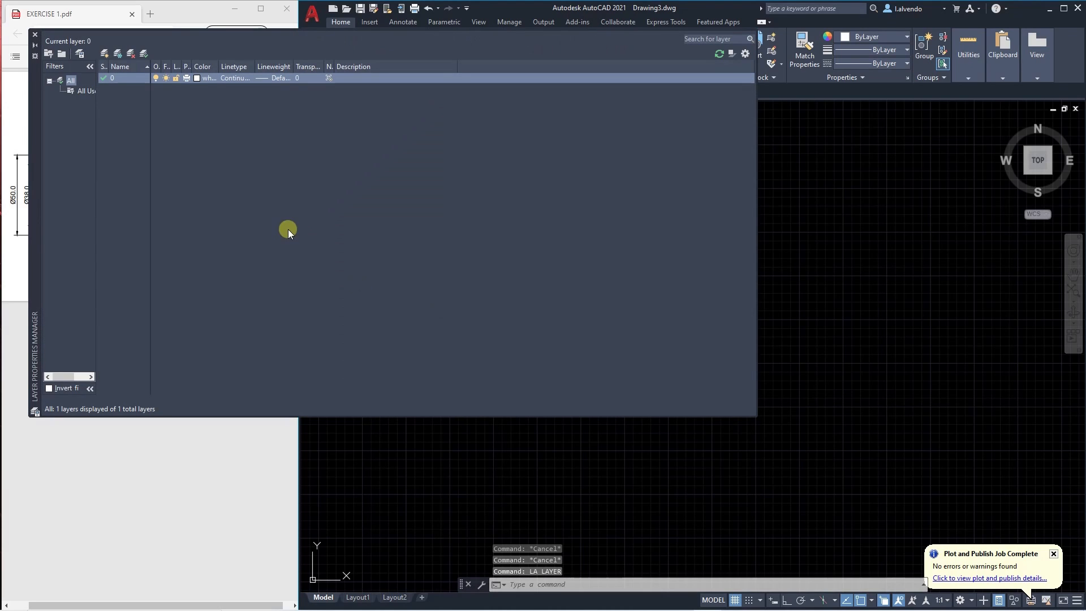
{"action": "left_click", "coordinate": [104, 54]}
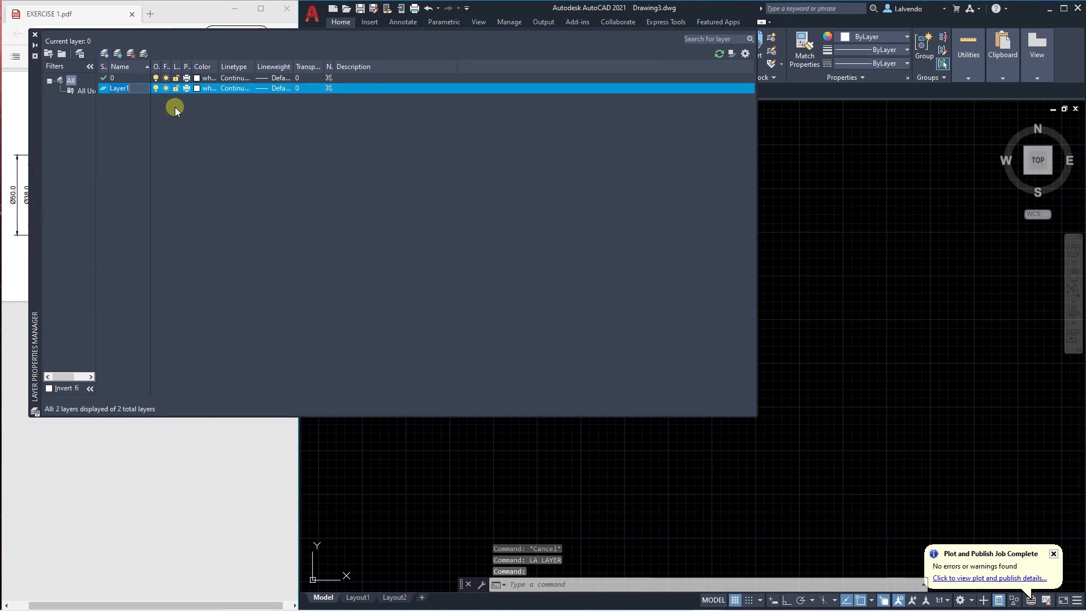
{"action": "left_click_drag", "start_coordinate": [135, 89], "coordinate": [74, 91]}
{"action": "type", "text": "DIMENSION"}
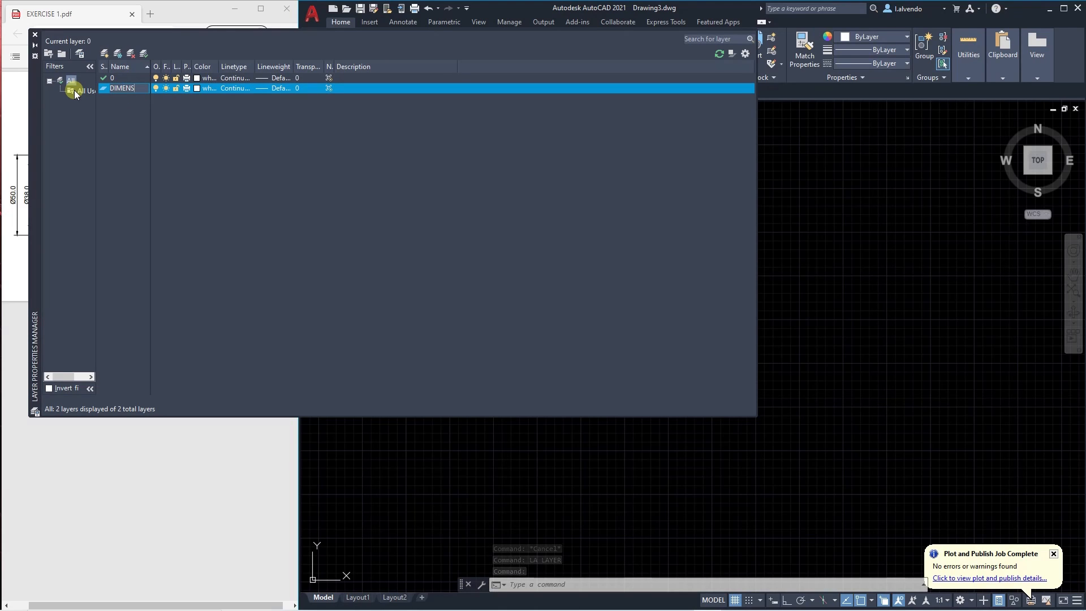
{"action": "left_click", "coordinate": [202, 87]}
{"action": "left_click", "coordinate": [738, 341]}
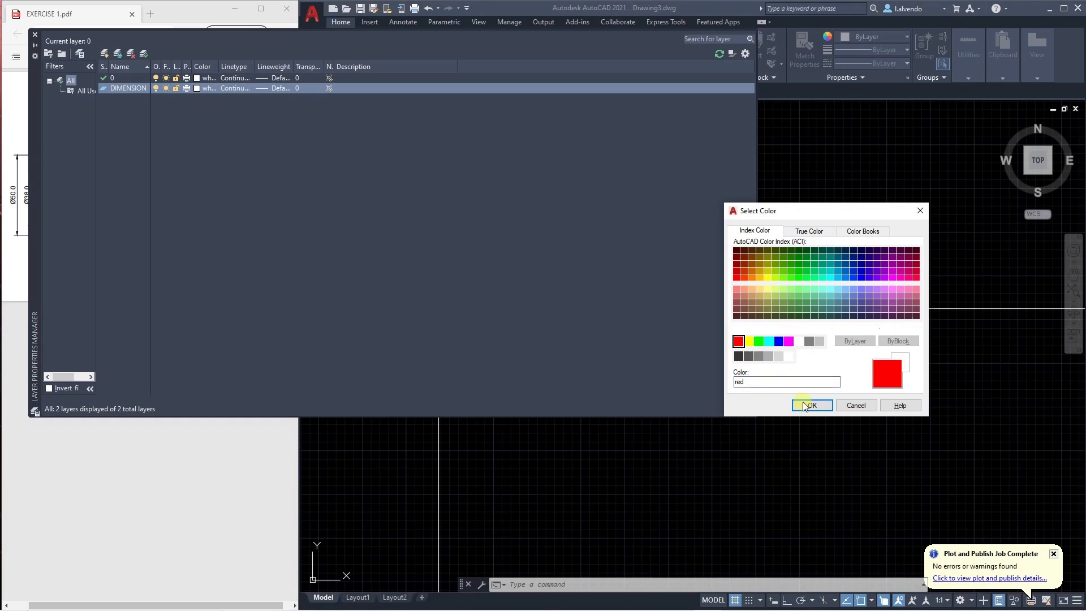
{"action": "left_click", "coordinate": [812, 405]}
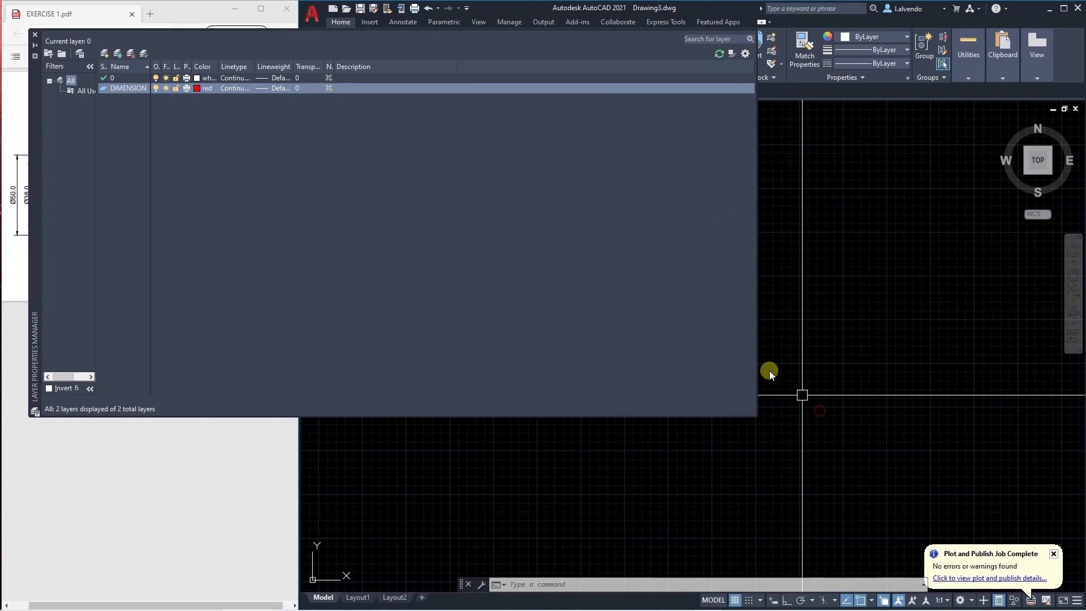
Add a layer named OBJECT and set its color to white.
{"action": "left_click", "coordinate": [104, 54]}
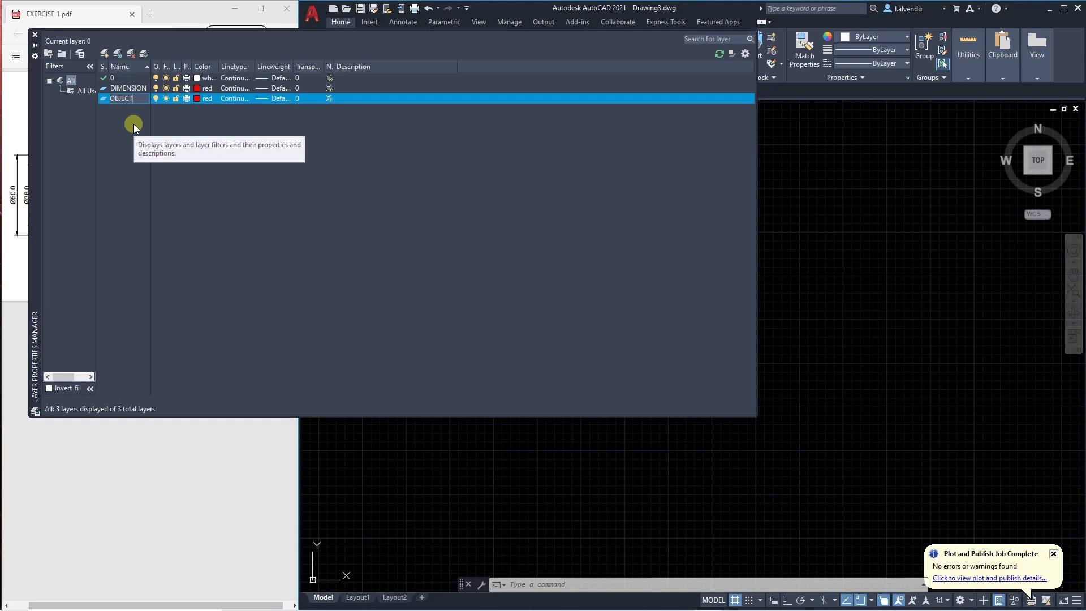
{"action": "left_click", "coordinate": [203, 98]}
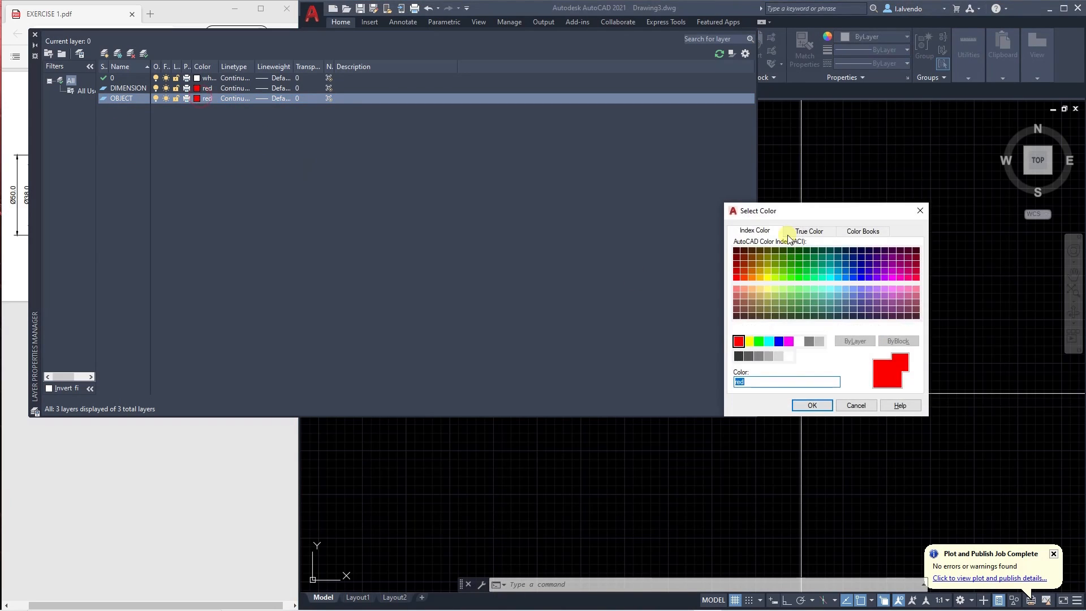
{"action": "left_click", "coordinate": [799, 342]}
{"action": "left_click", "coordinate": [811, 405]}
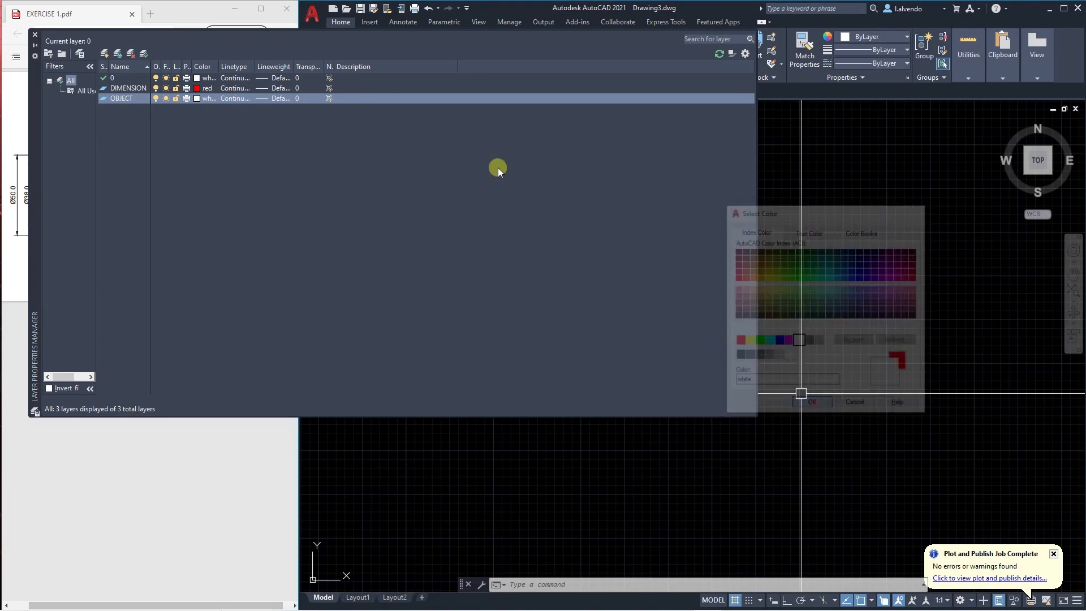
Add a layer named CENTERLINE and set its color to blue.
{"action": "left_click", "coordinate": [104, 54]}
{"action": "type", "text": "CENTERLINE"}
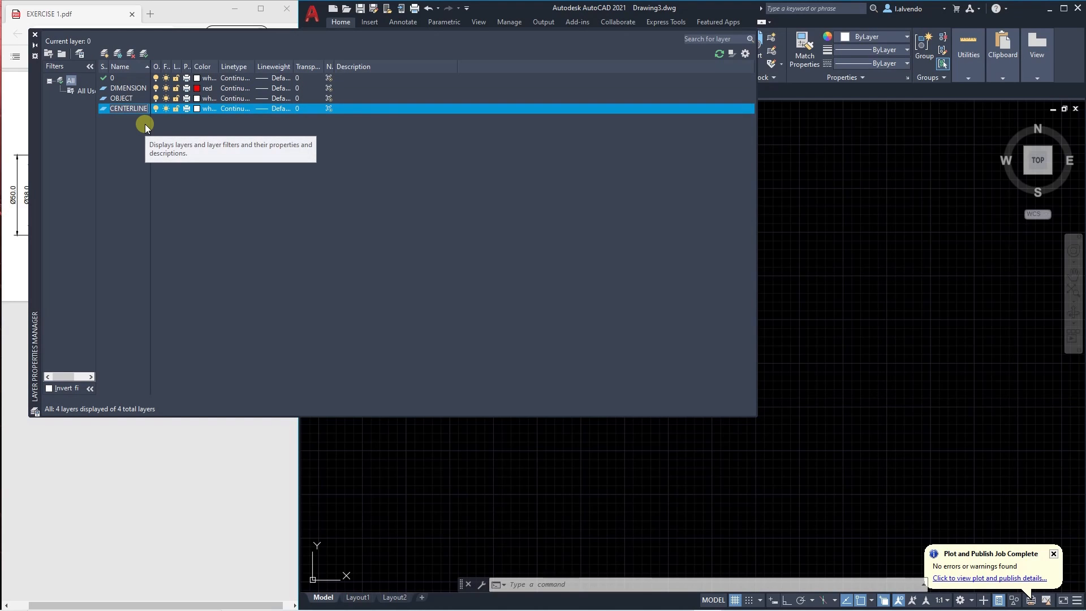
{"action": "left_click", "coordinate": [197, 109]}
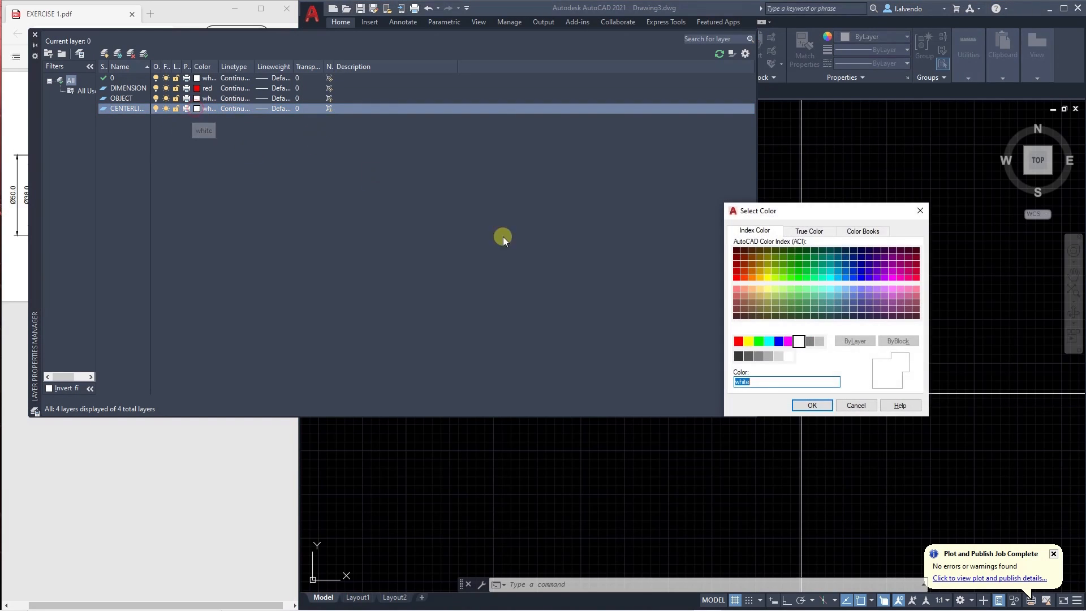
{"action": "left_click", "coordinate": [778, 341]}
{"action": "left_click", "coordinate": [811, 405]}
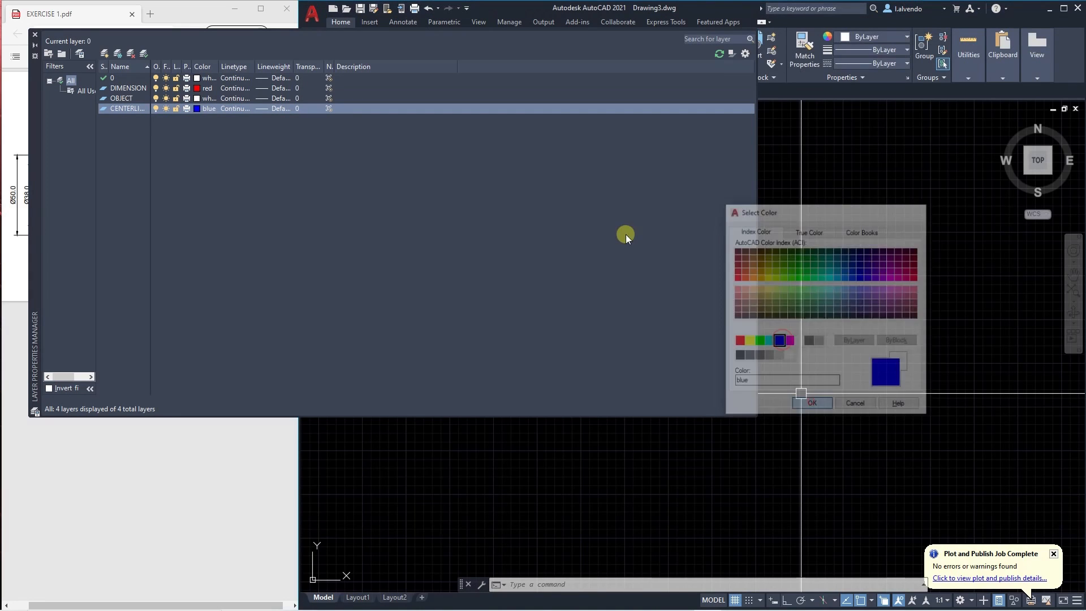
Load the PHANTOM2 linetype, assign it to the CENTERLINE layer and close the layer manager.
{"action": "left_click", "coordinate": [239, 107]}
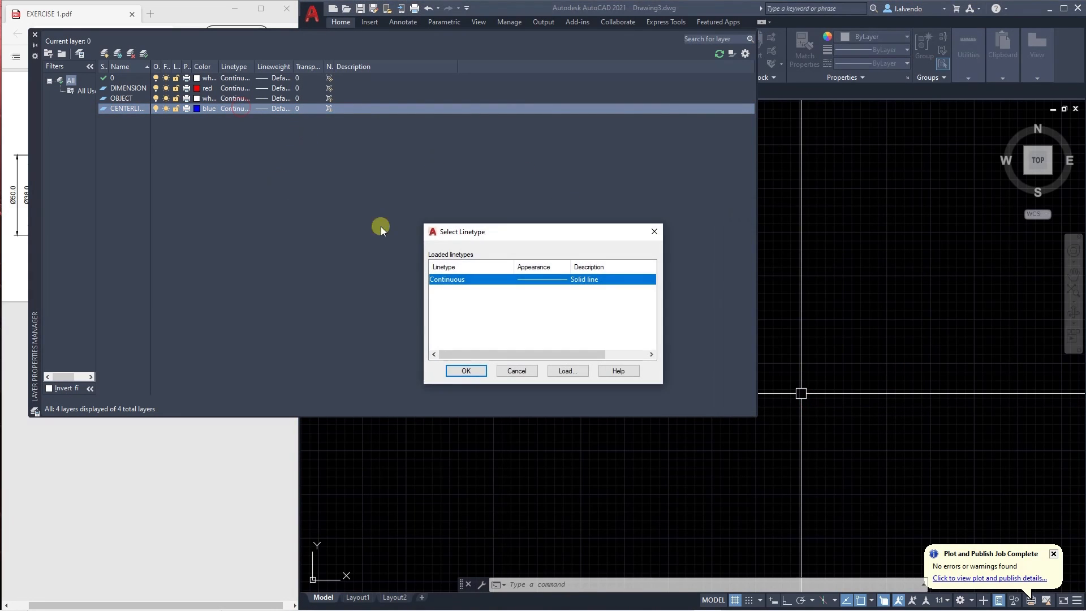
{"action": "left_click", "coordinate": [566, 372]}
{"action": "scroll", "coordinate": [601, 324], "scroll_direction": "down", "scroll_amount": 10}
{"action": "scroll", "coordinate": [555, 318], "scroll_direction": "up", "scroll_amount": 1}
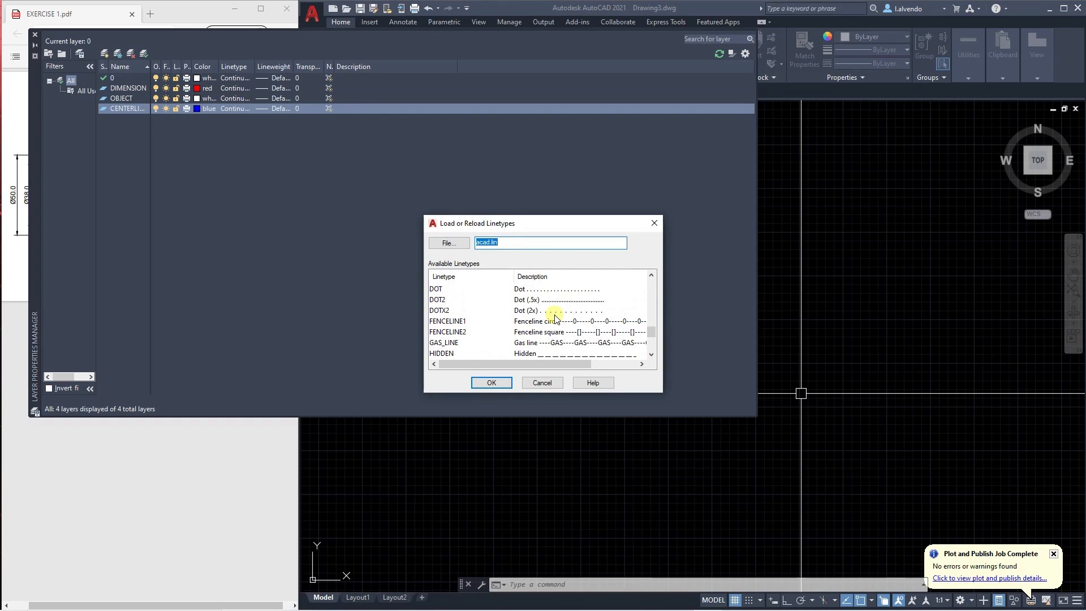
{"action": "scroll", "coordinate": [548, 315], "scroll_direction": "down", "scroll_amount": 3}
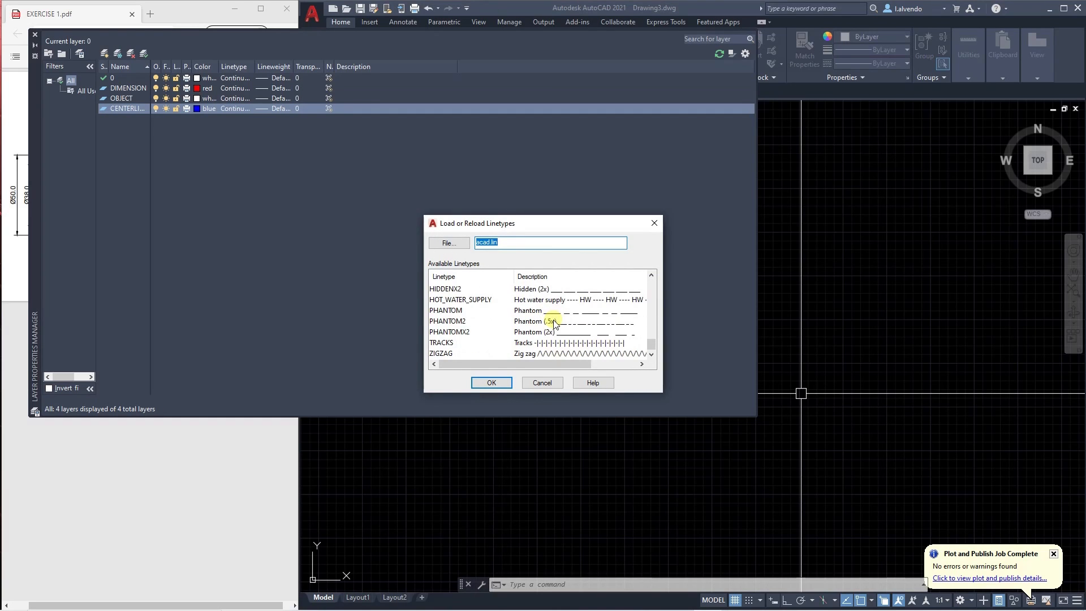
{"action": "left_click", "coordinate": [526, 322]}
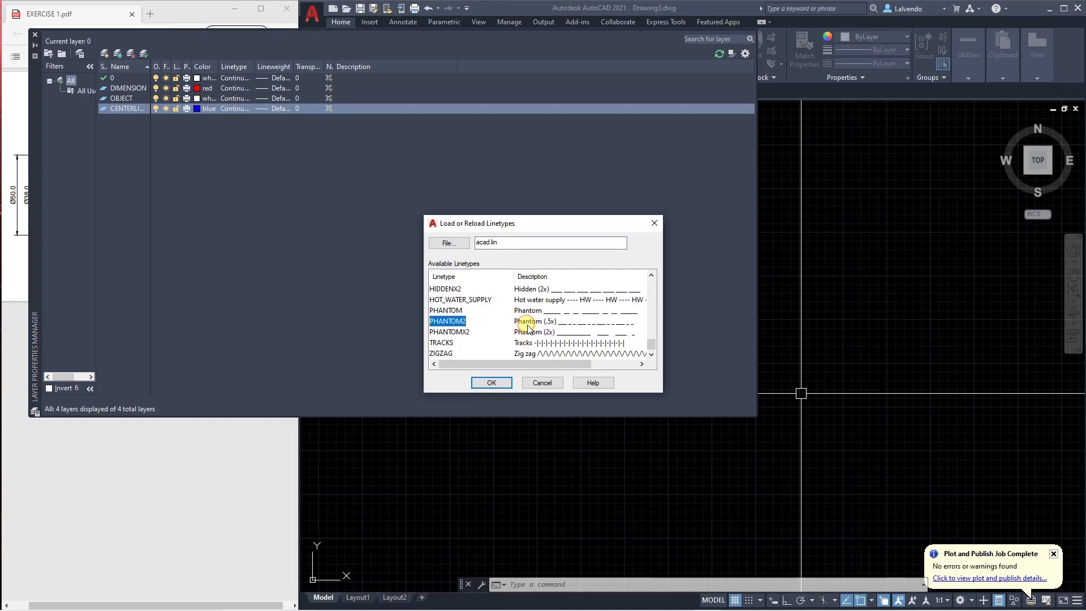
{"action": "left_click", "coordinate": [500, 384]}
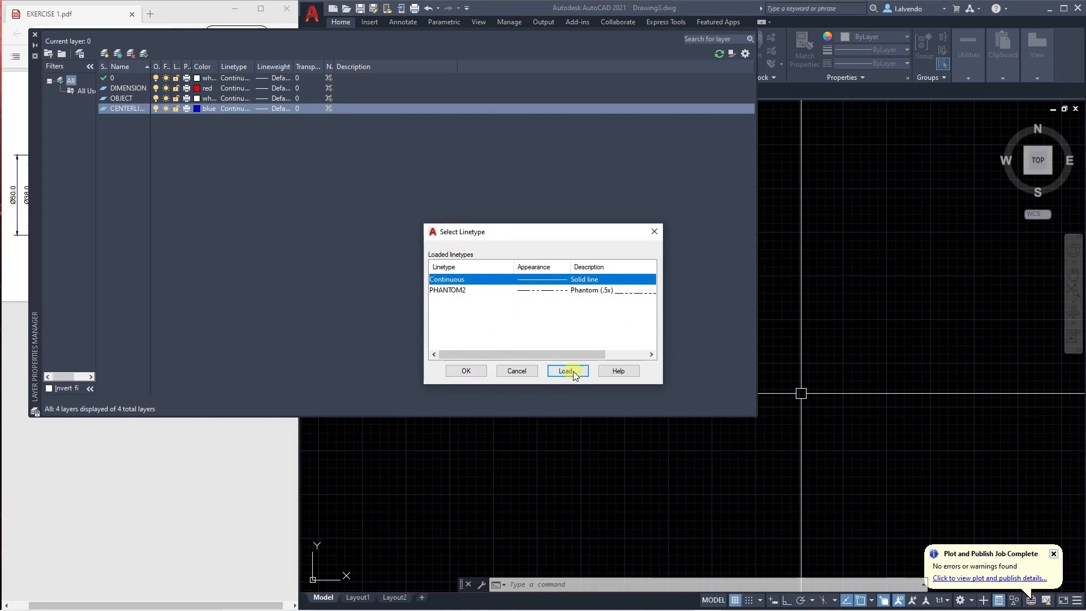
{"action": "left_click", "coordinate": [550, 290]}
{"action": "left_click", "coordinate": [466, 371]}
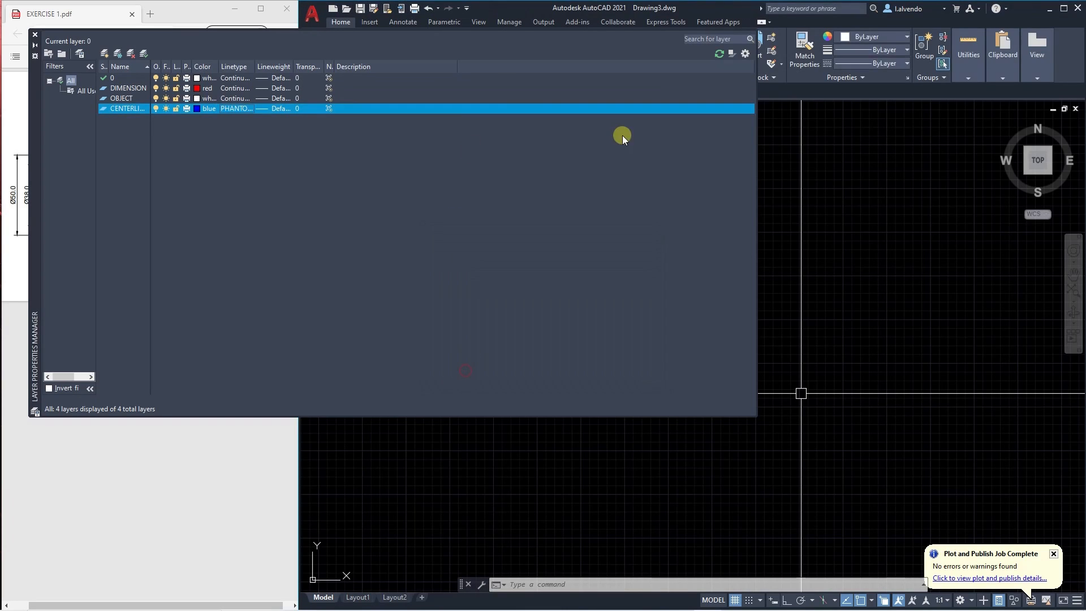
{"action": "left_click", "coordinate": [34, 36]}
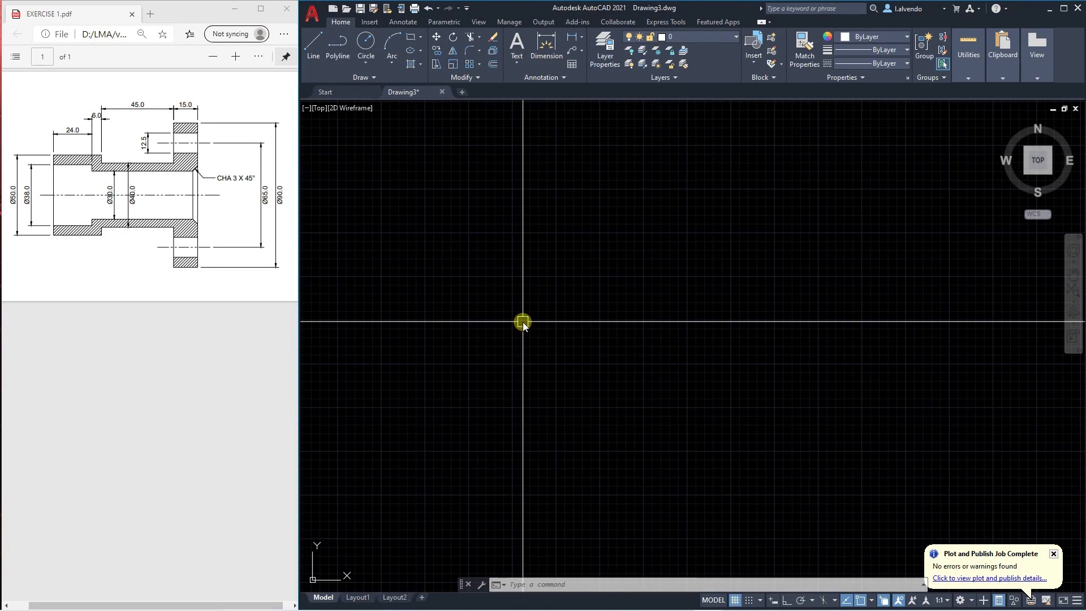
Draw a horizontal line about 14.2 mm long in the empty drawing area, with Ortho mode switched on.
{"action": "middle_click_drag", "start_coordinate": [476, 340], "coordinate": [536, 395]}
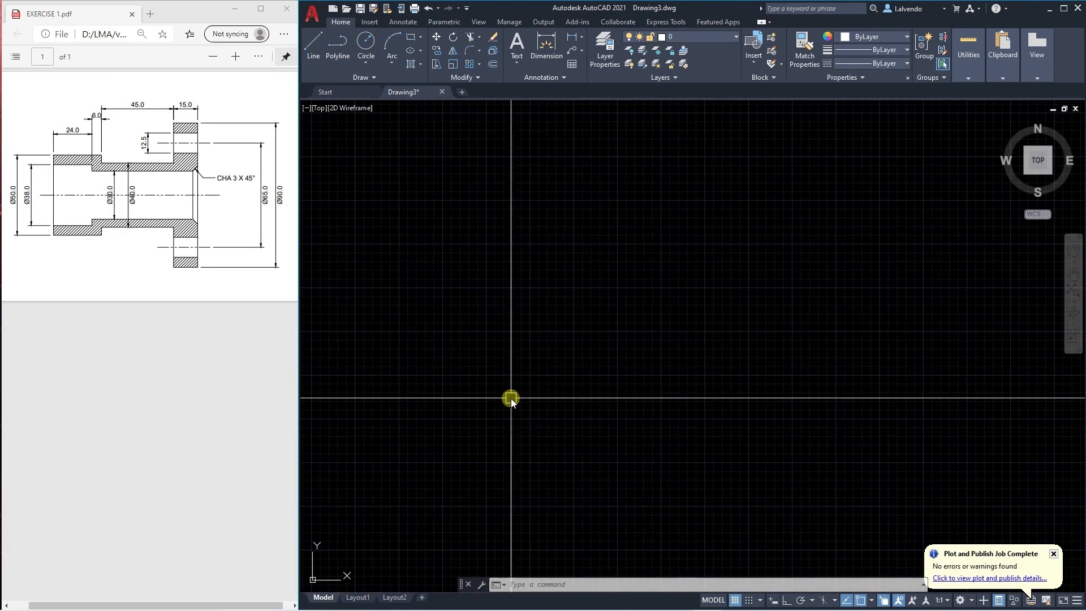
{"action": "type", "text": "l"}
{"action": "key", "text": "Return"}
{"action": "left_click", "coordinate": [475, 381]}
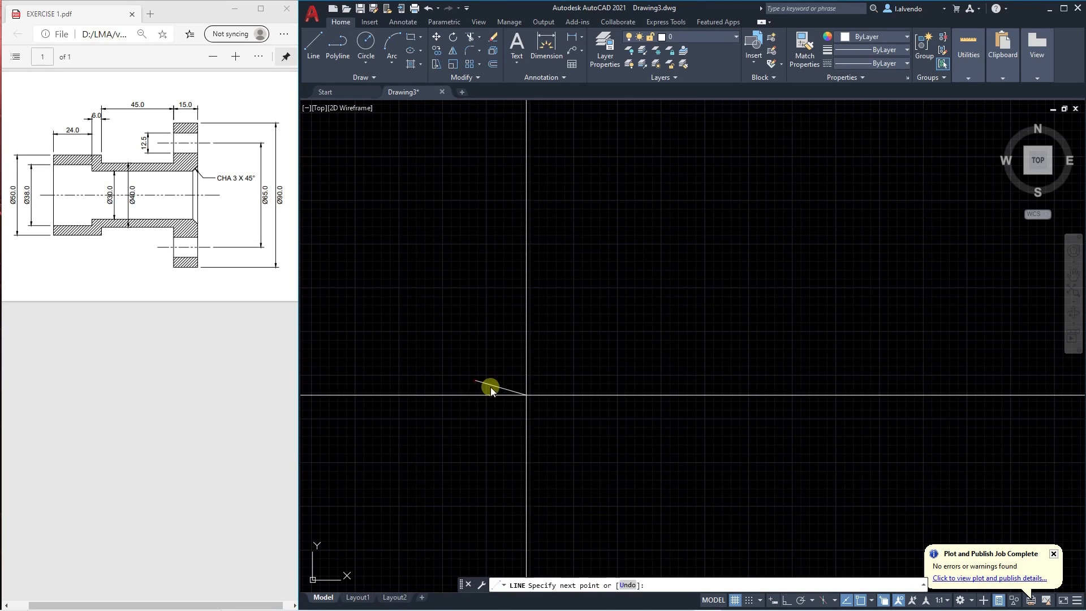
{"action": "key", "text": "F8"}
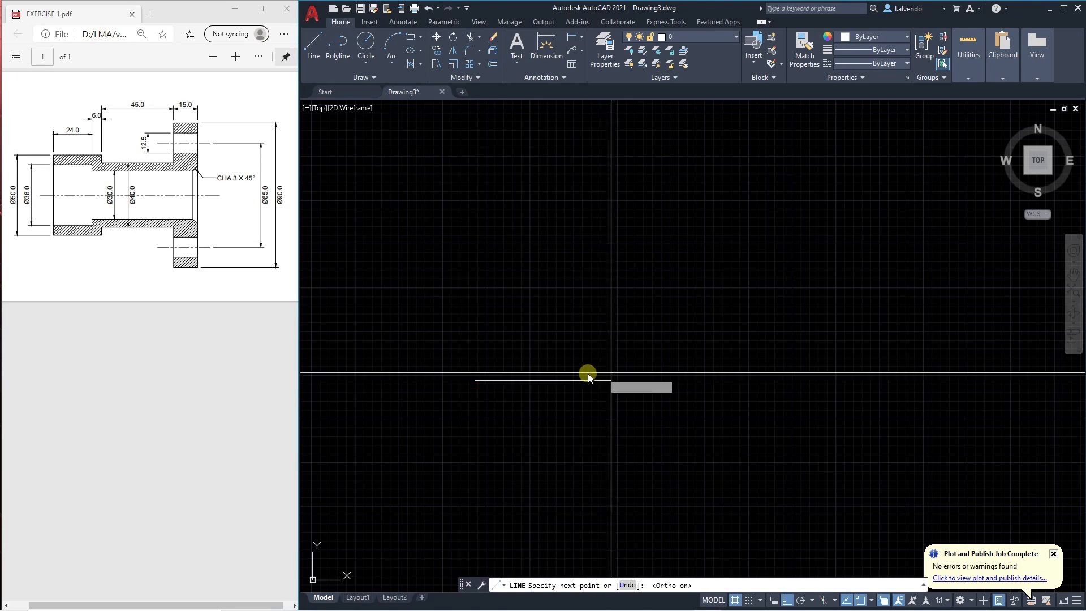
{"action": "left_click", "coordinate": [724, 400]}
{"action": "key", "text": "Return"}
{"action": "mouse_move", "coordinate": [588, 405]}
{"action": "middle_mouse_down"}
{"action": "mouse_move", "coordinate": [556, 361]}
{"action": "mouse_move", "coordinate": [572, 403]}
{"action": "middle_mouse_up"}
{"action": "scroll", "coordinate": [576, 344], "scroll_direction": "up", "scroll_amount": 2}
{"action": "scroll", "coordinate": [529, 342], "scroll_direction": "down", "scroll_amount": 2}
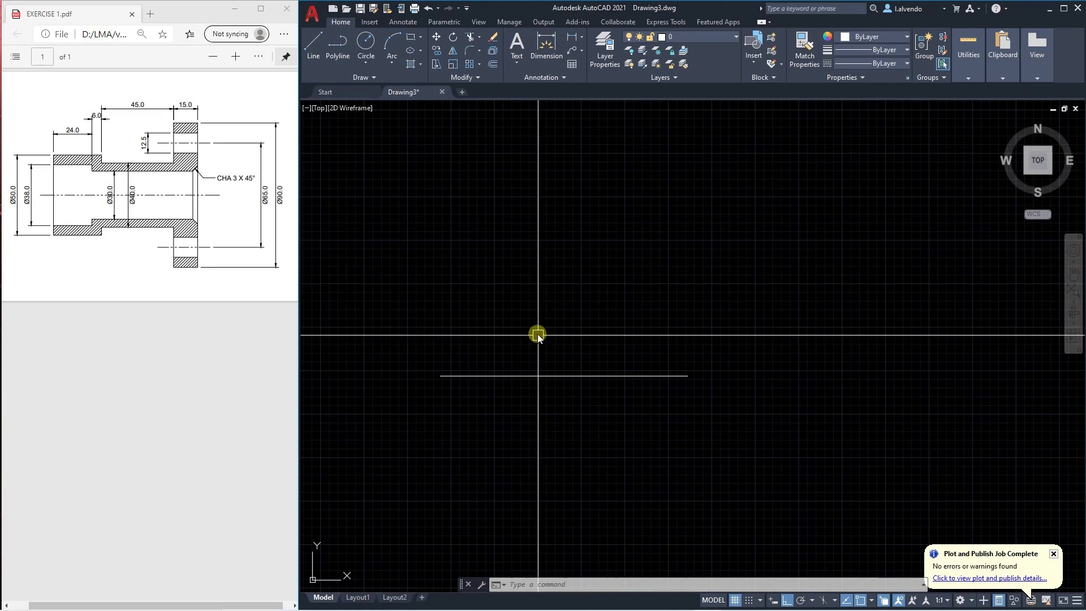
Turn off the grid display in the drawing area.
{"action": "scroll", "coordinate": [538, 321], "scroll_direction": "down", "scroll_amount": 4}
{"action": "scroll", "coordinate": [552, 339], "scroll_direction": "up", "scroll_amount": 4}
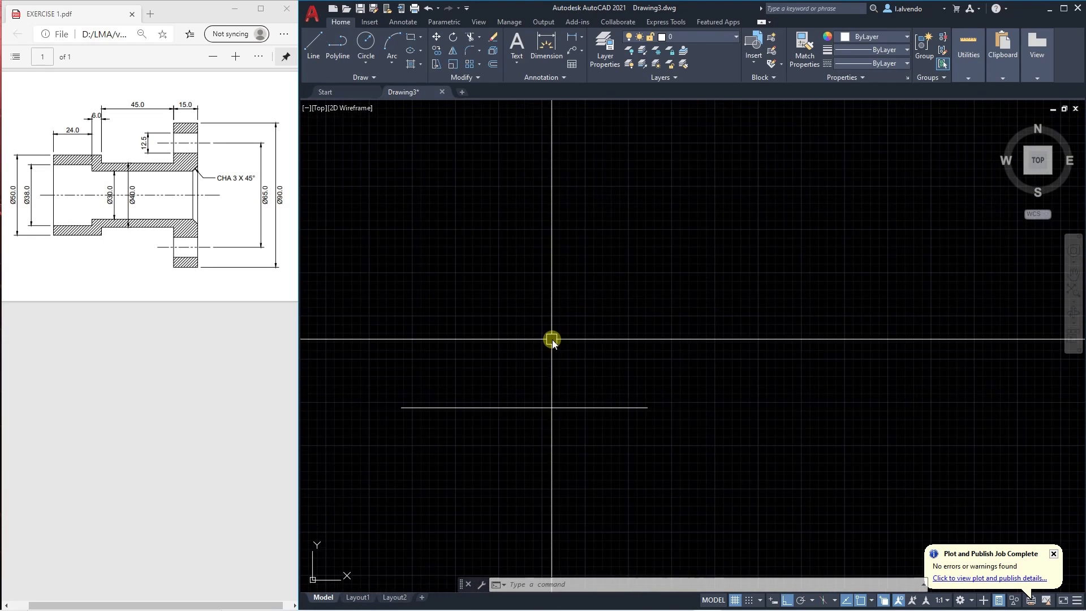
{"action": "mouse_move", "coordinate": [513, 380]}
{"action": "middle_mouse_down"}
{"action": "mouse_move", "coordinate": [567, 334]}
{"action": "mouse_move", "coordinate": [560, 341]}
{"action": "middle_mouse_up"}
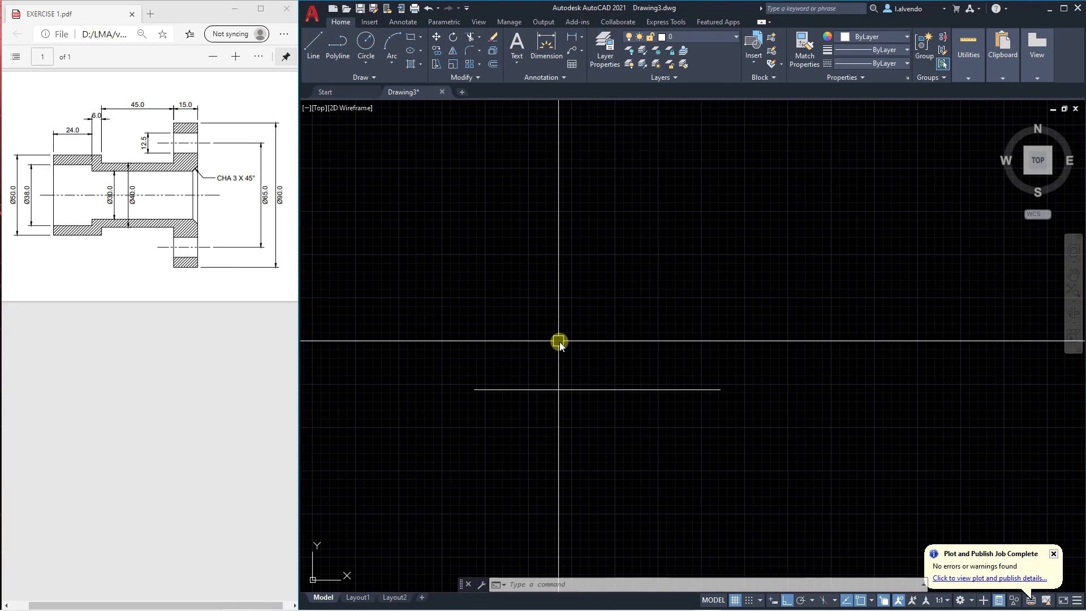
{"action": "key", "text": "F7"}
{"action": "key", "text": "Escape"}
{"action": "key", "text": "Escape"}
Move the horizontal line onto the CENTERLINE layer and deselect it.
{"action": "middle_click_drag", "start_coordinate": [549, 406], "coordinate": [525, 356]}
{"action": "left_click", "coordinate": [531, 340]}
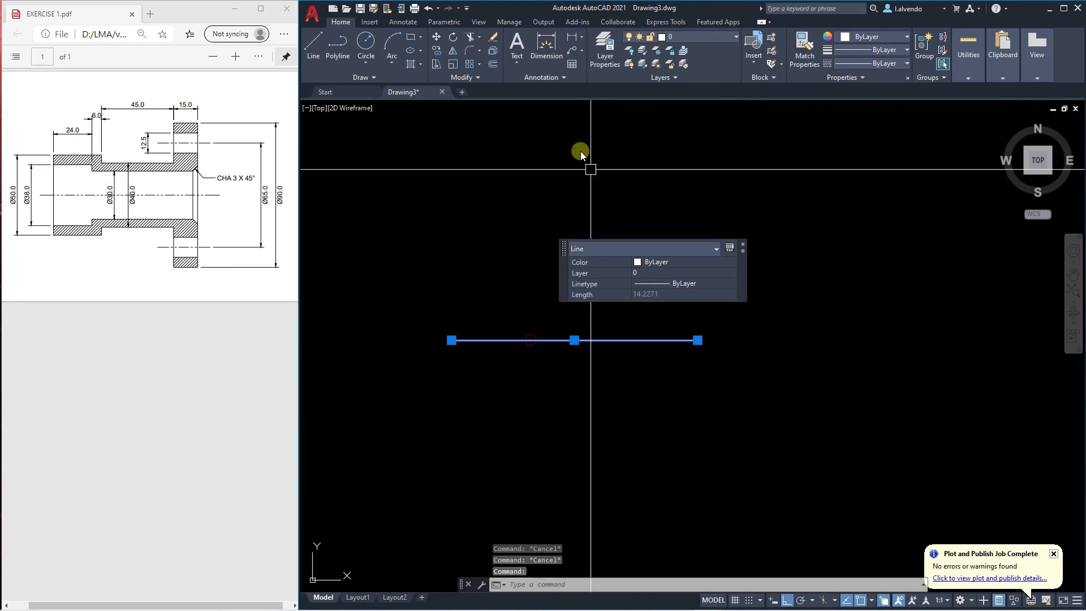
{"action": "left_click", "coordinate": [713, 40]}
{"action": "left_click", "coordinate": [693, 64]}
{"action": "key", "text": "Escape"}
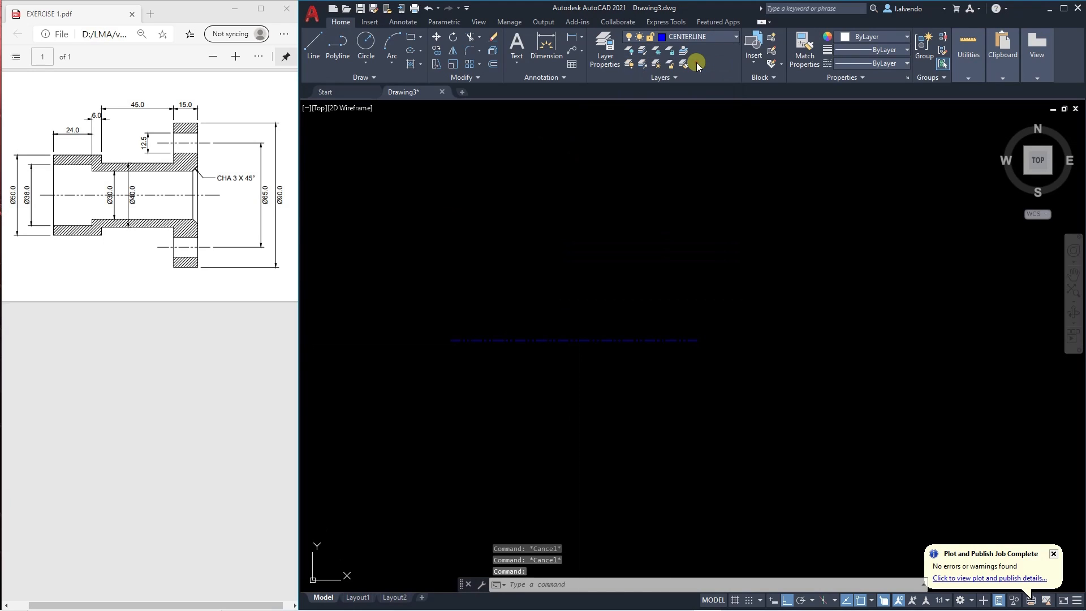
Offset the horizontal centerline 25 mm upward for the outer edge of the Ø50 section.
{"action": "scroll", "coordinate": [629, 323], "scroll_direction": "down", "scroll_amount": 2}
{"action": "middle_click_drag", "start_coordinate": [629, 323], "coordinate": [638, 339]}
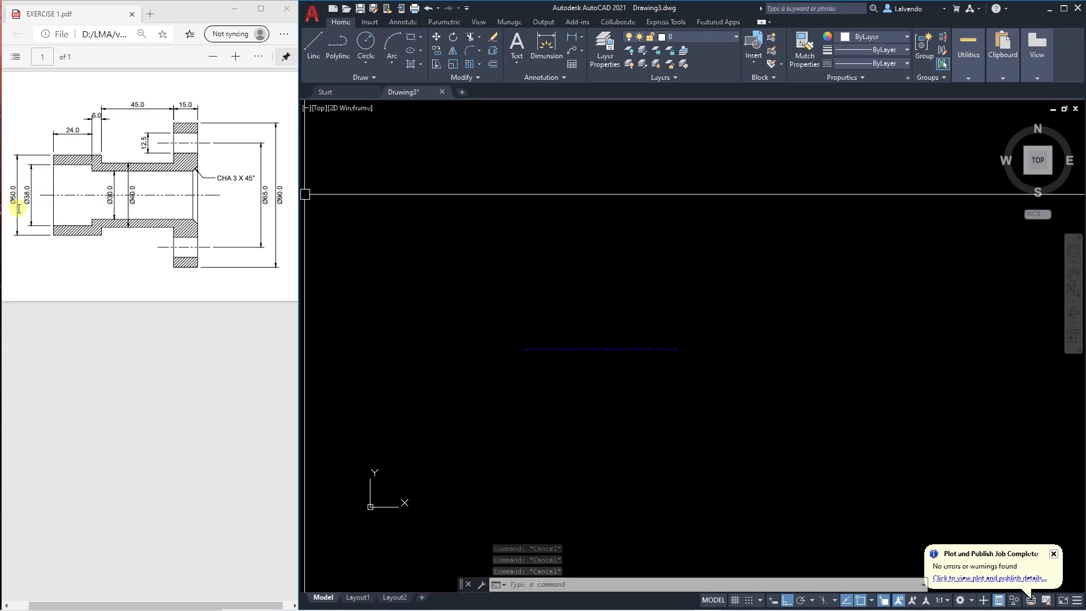
{"action": "middle_click_drag", "start_coordinate": [537, 369], "coordinate": [504, 381]}
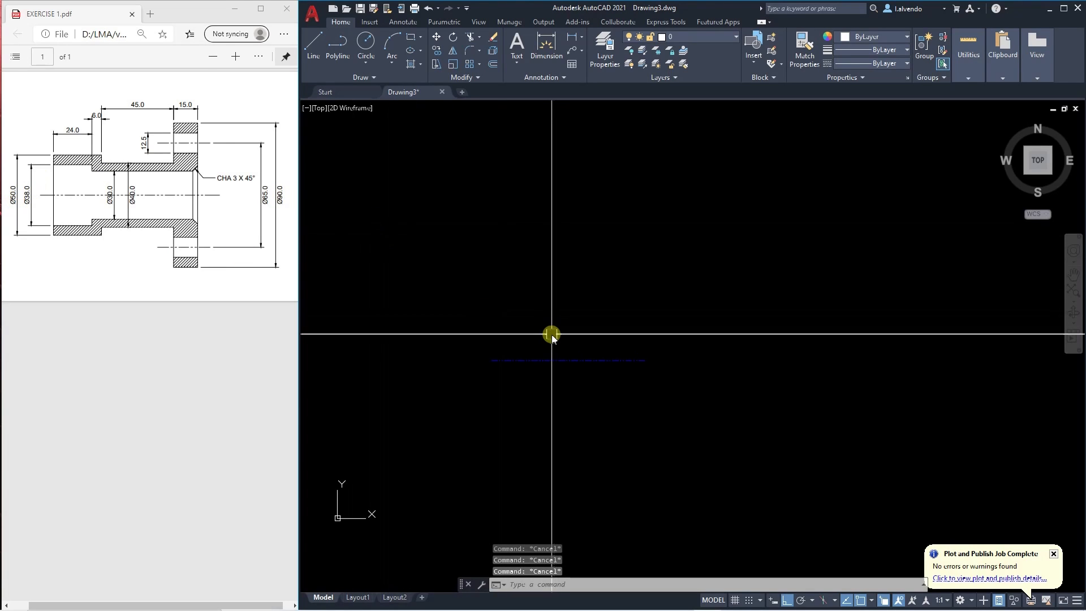
{"action": "type", "text": "o"}
{"action": "key", "text": "Return"}
{"action": "type", "text": "25"}
{"action": "key", "text": "Return"}
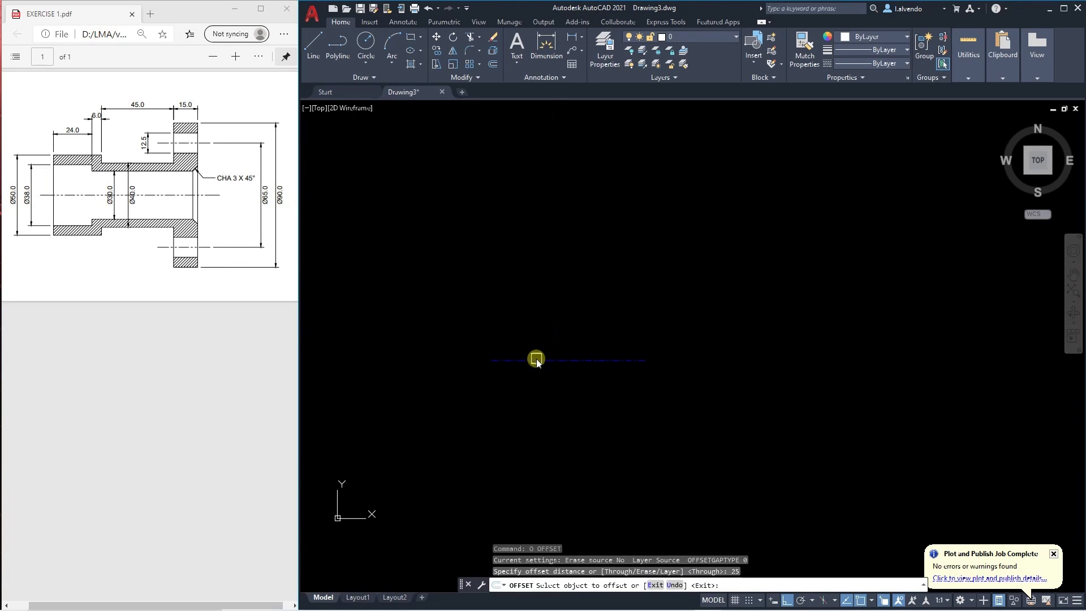
{"action": "left_click", "coordinate": [535, 359]}
{"action": "left_click", "coordinate": [537, 349]}
{"action": "key", "text": "Escape"}
Stretch the right ends of the centerline and its offset copy horizontally to the right to lengthen both lines.
{"action": "scroll", "coordinate": [565, 348], "scroll_direction": "down", "scroll_amount": 3}
{"action": "type", "text": "s"}
{"action": "key", "text": "Return"}
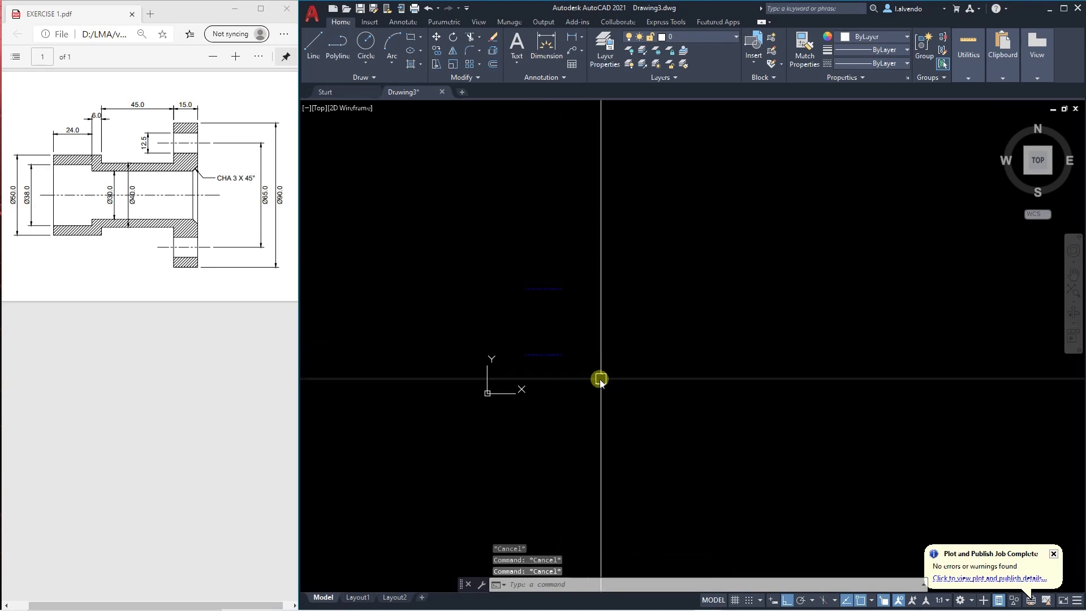
{"action": "left_click", "coordinate": [599, 378]}
{"action": "left_click", "coordinate": [555, 249]}
{"action": "key", "text": "Return"}
{"action": "left_click", "coordinate": [545, 382]}
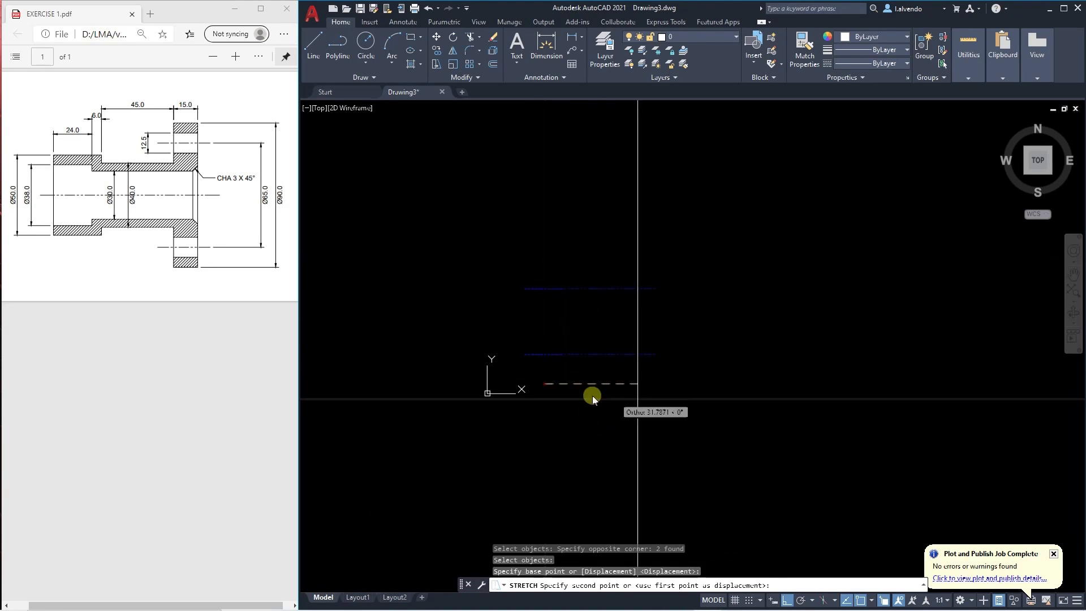
{"action": "left_click", "coordinate": [713, 401]}
{"action": "key", "text": "Escape"}
{"action": "key", "text": "Escape"}
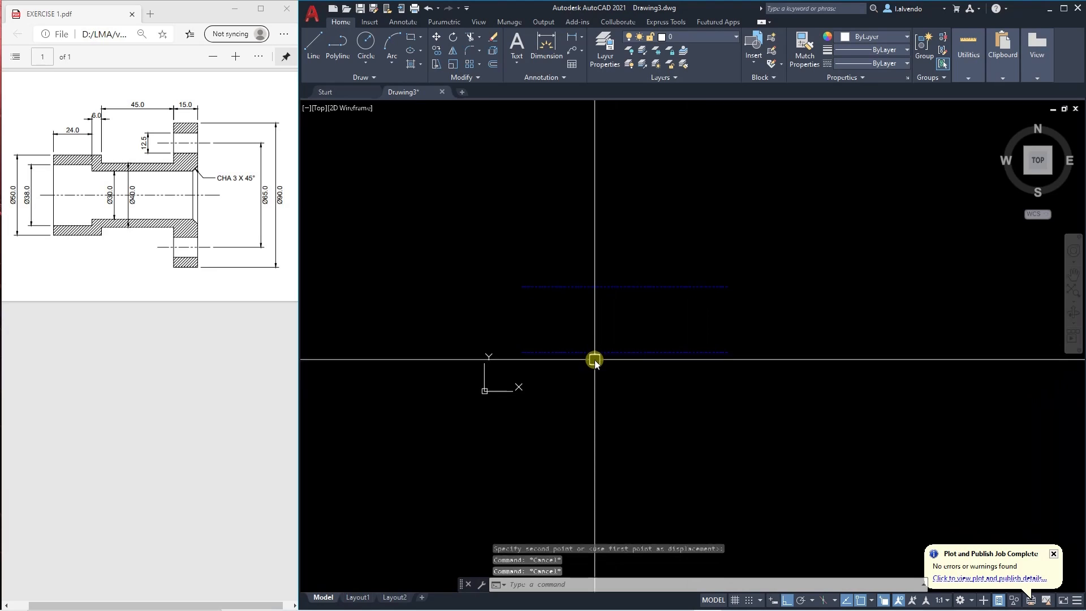
Offset the horizontal centerline 25 mm downward for the lower outer edge of the Ø50 section.
{"action": "key", "text": "Escape"}
{"action": "type", "text": "o"}
{"action": "key", "text": "Return"}
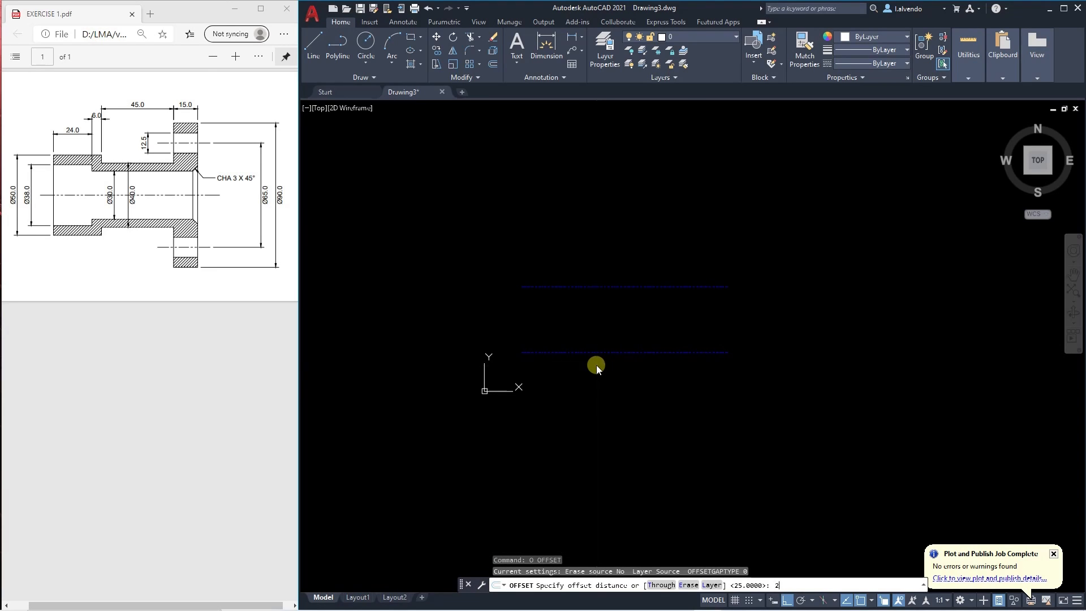
{"action": "type", "text": "25"}
{"action": "key", "text": "Return"}
{"action": "left_click", "coordinate": [567, 352]}
{"action": "left_click", "coordinate": [589, 380]}
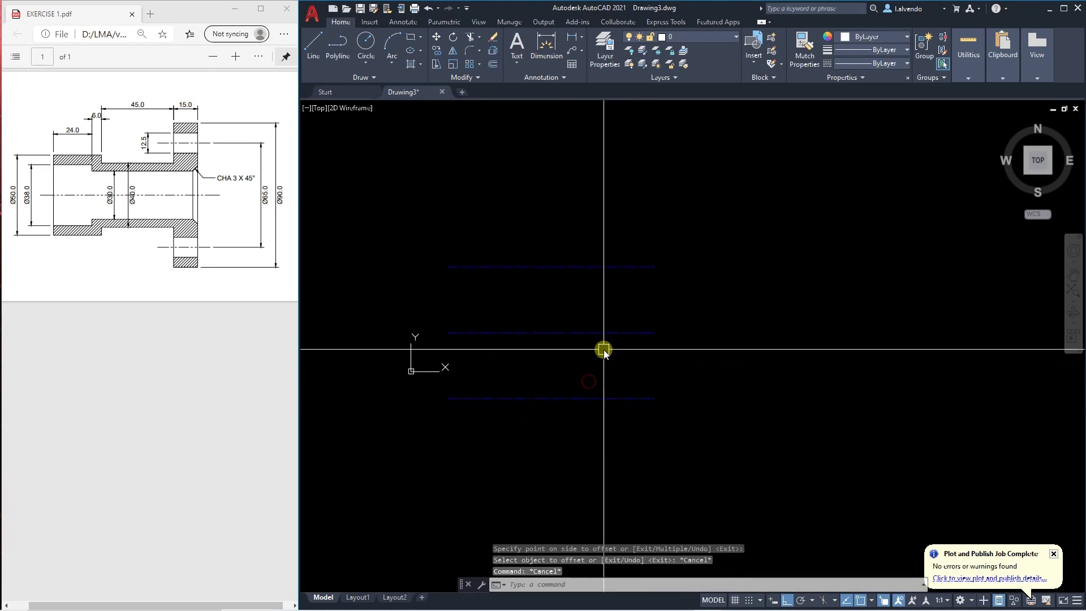
{"action": "key", "text": "Escape"}
{"action": "key", "text": "Escape"}
{"action": "key", "text": "Escape"}
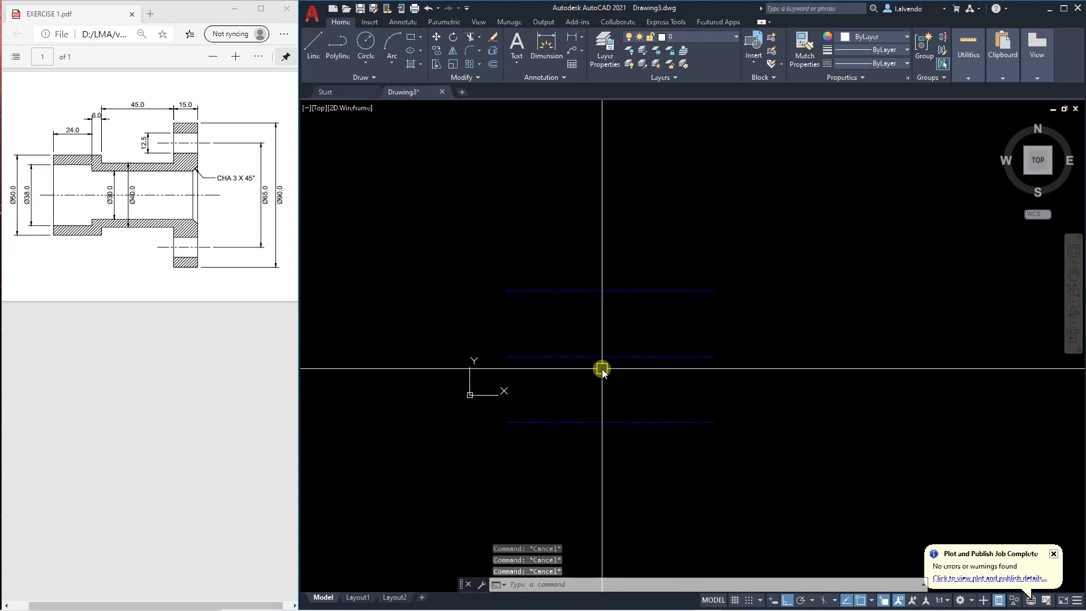
{"action": "type", "text": "o"}
{"action": "key", "text": "Return"}
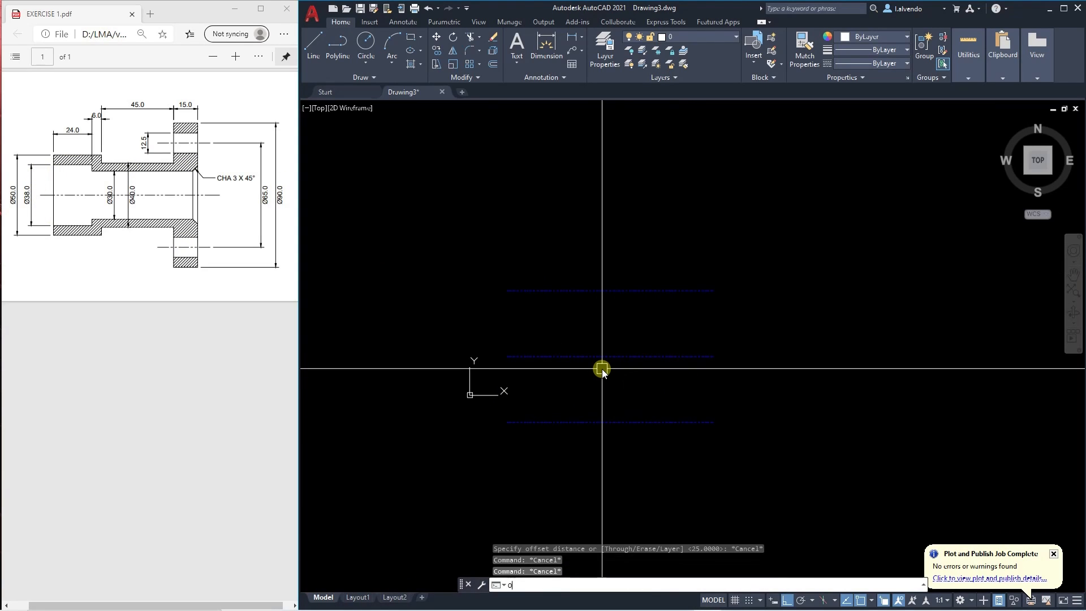
{"action": "key", "text": "Escape"}
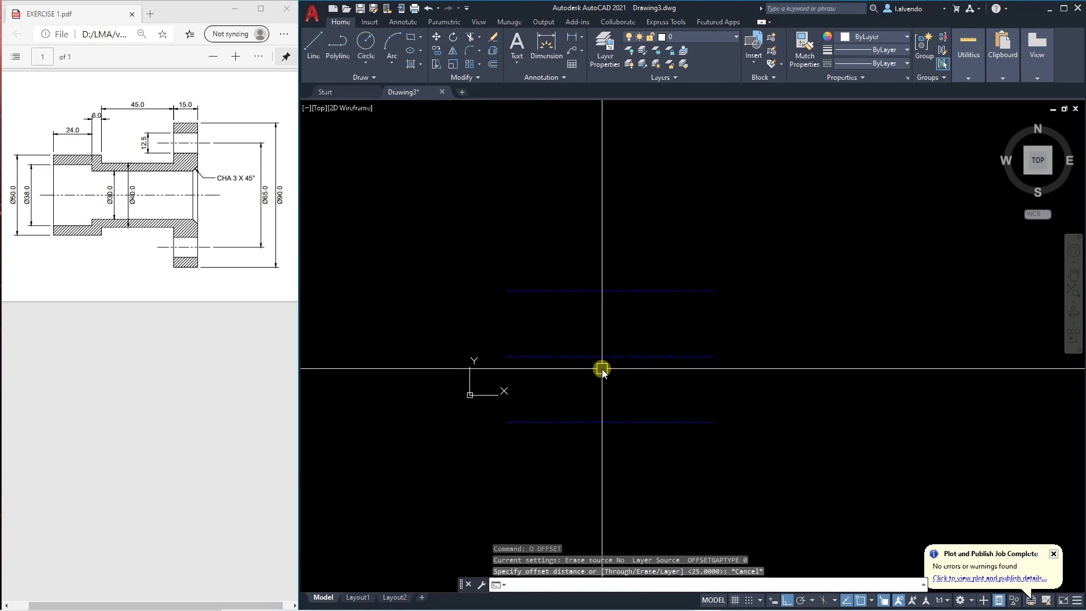
{"action": "key", "text": "Escape"}
{"action": "key", "text": "Escape"}
{"action": "key", "text": "Escape"}
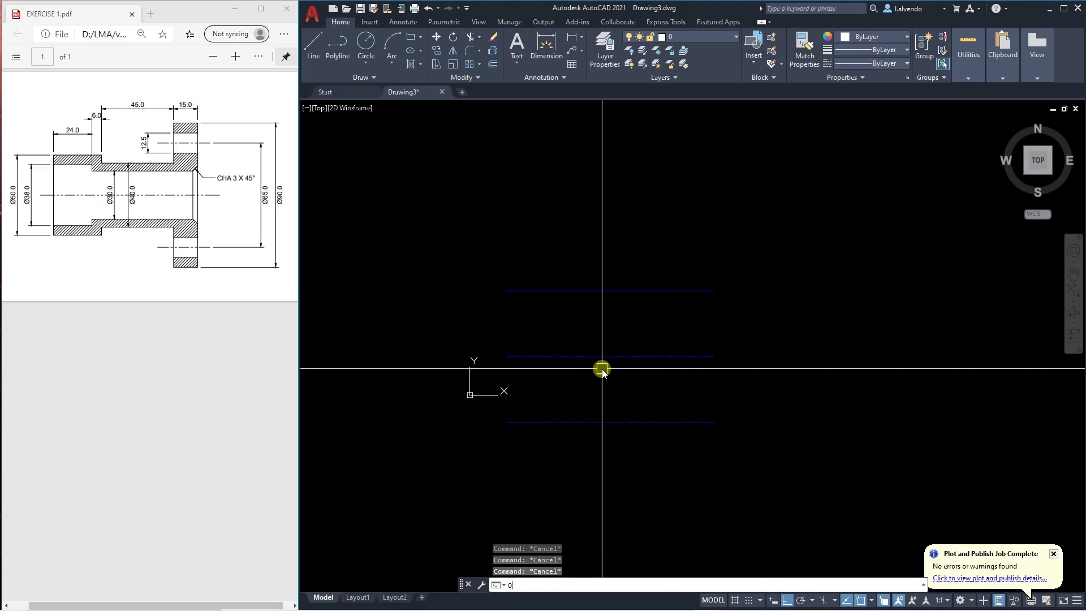
{"action": "type", "text": "o"}
{"action": "key", "text": "Return"}
{"action": "key", "text": "Escape"}
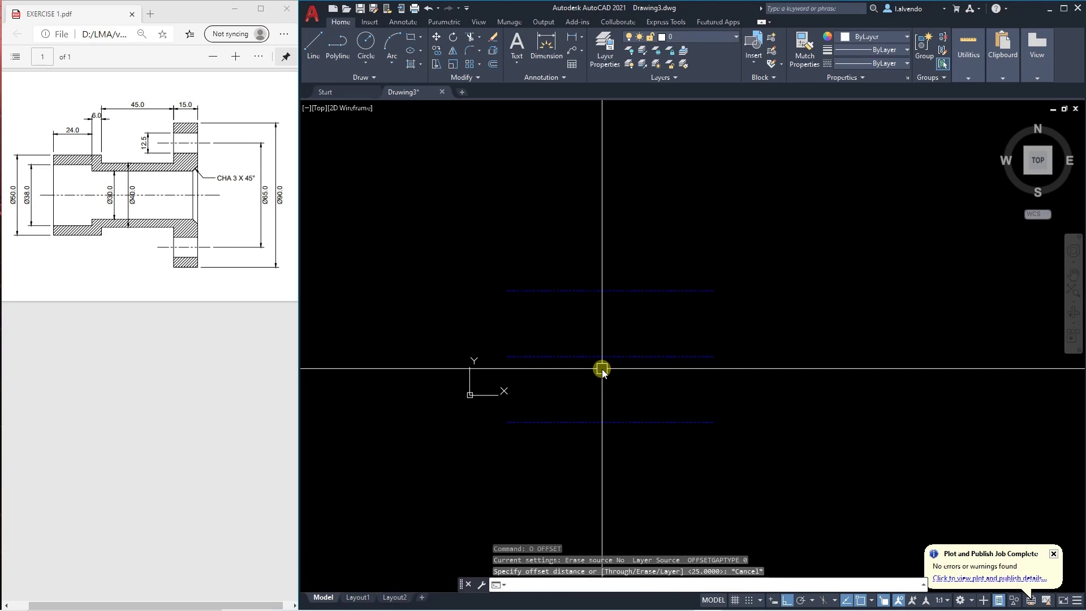
Offset the horizontal centerline 19 mm both upward and downward for the Ø38 bore edges.
{"action": "type", "text": "o"}
{"action": "key", "text": "Return"}
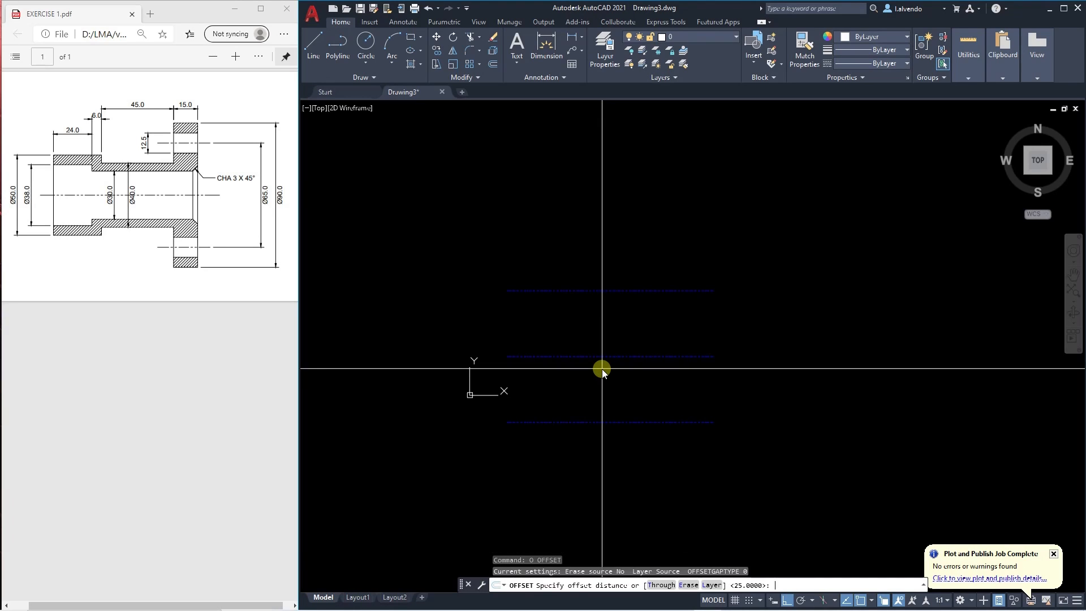
{"action": "type", "text": "19"}
{"action": "key", "text": "Return"}
{"action": "left_click", "coordinate": [535, 357]}
{"action": "left_click", "coordinate": [564, 326]}
{"action": "left_click", "coordinate": [548, 356]}
{"action": "left_click", "coordinate": [545, 381]}
{"action": "key", "text": "Escape"}
{"action": "key", "text": "Escape"}
{"action": "key", "text": "Escape"}
{"action": "key", "text": "Escape"}
Draw a vertical polyline crossing all the horizontal lines near their left ends.
{"action": "middle_click_drag", "start_coordinate": [560, 390], "coordinate": [567, 378]}
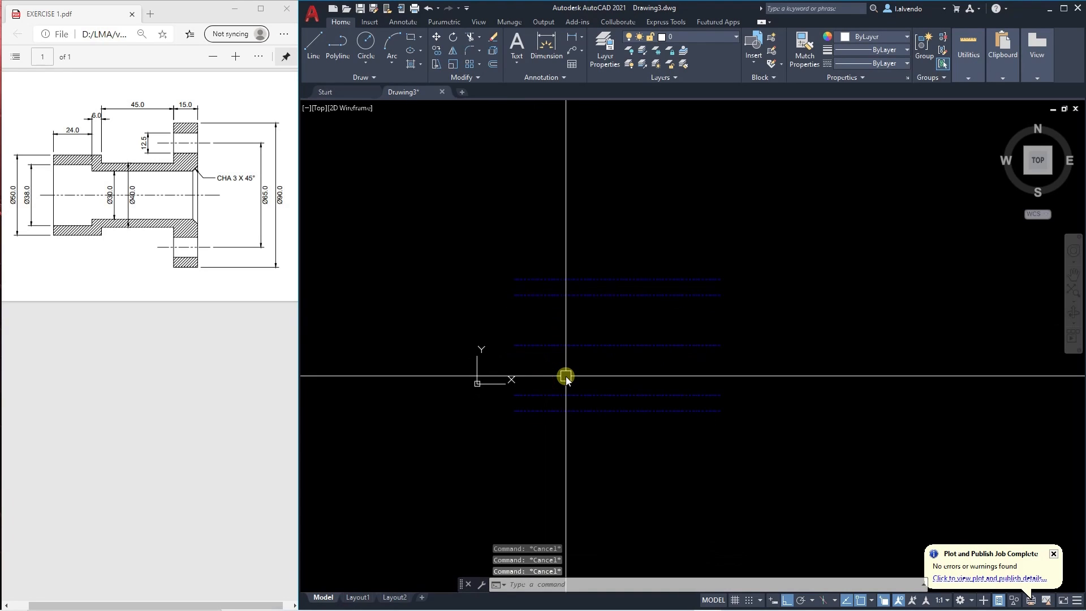
{"action": "type", "text": "pl"}
{"action": "key", "text": "Return"}
{"action": "left_click", "coordinate": [528, 268]}
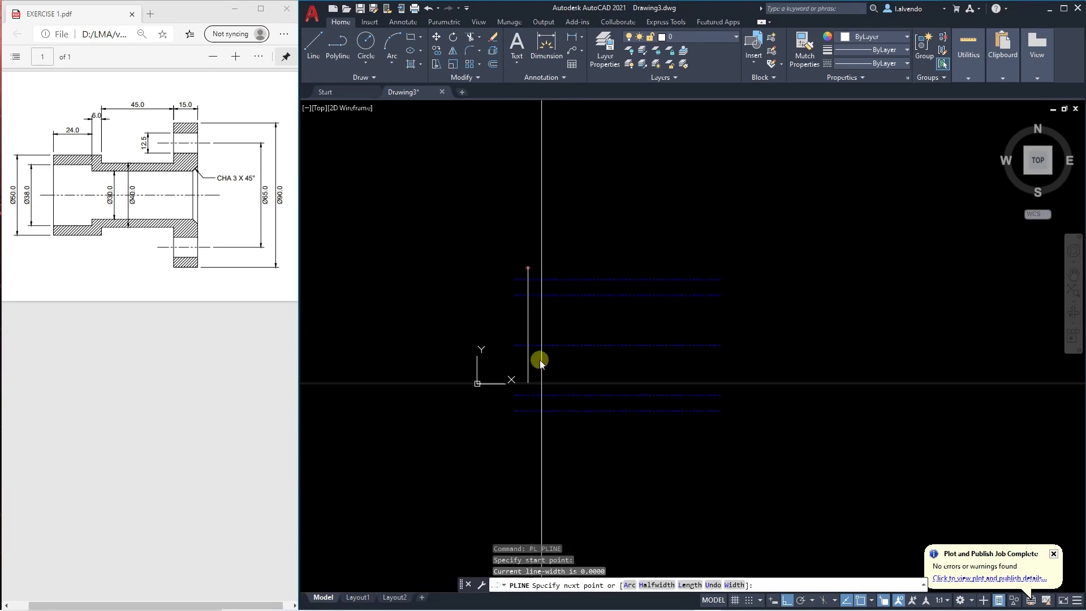
{"action": "left_click", "coordinate": [542, 425]}
{"action": "key", "text": "Escape"}
{"action": "key", "text": "Escape"}
{"action": "key", "text": "Escape"}
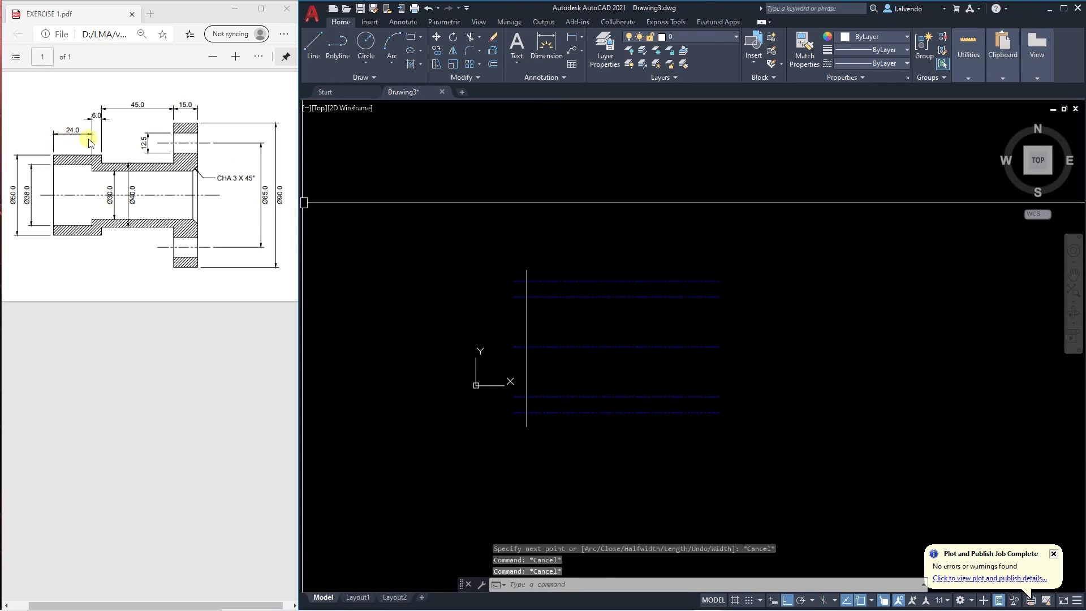
Offset the vertical line 24 mm to the right for the depth of the Ø38 bore.
{"action": "type", "text": "o"}
{"action": "key", "text": "Return"}
{"action": "type", "text": "2"}
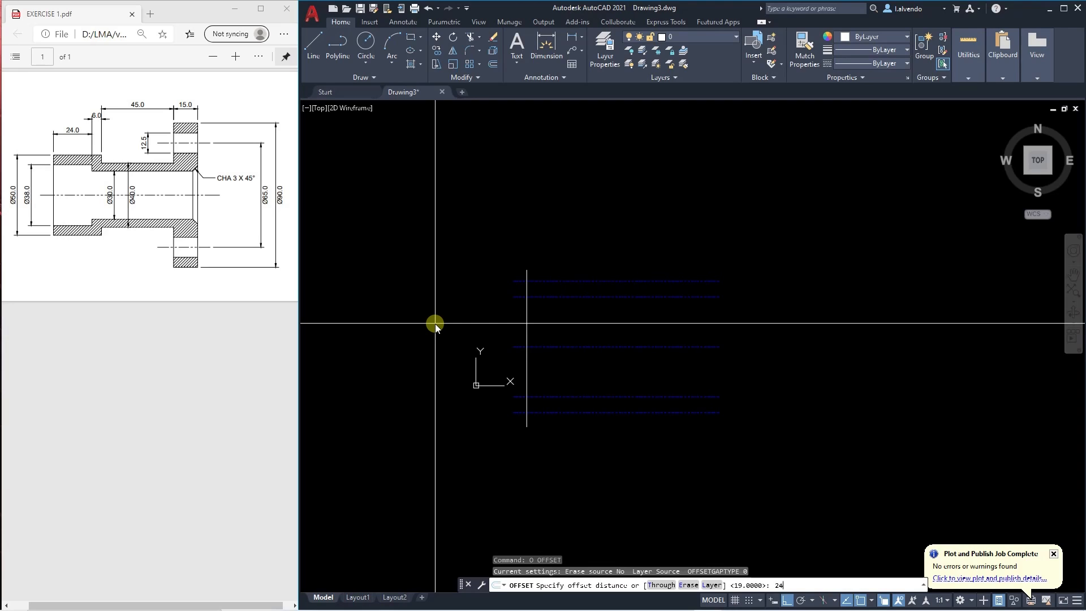
{"action": "type", "text": "4"}
{"action": "key", "text": "Return"}
{"action": "left_click", "coordinate": [527, 321]}
{"action": "left_click", "coordinate": [544, 324]}
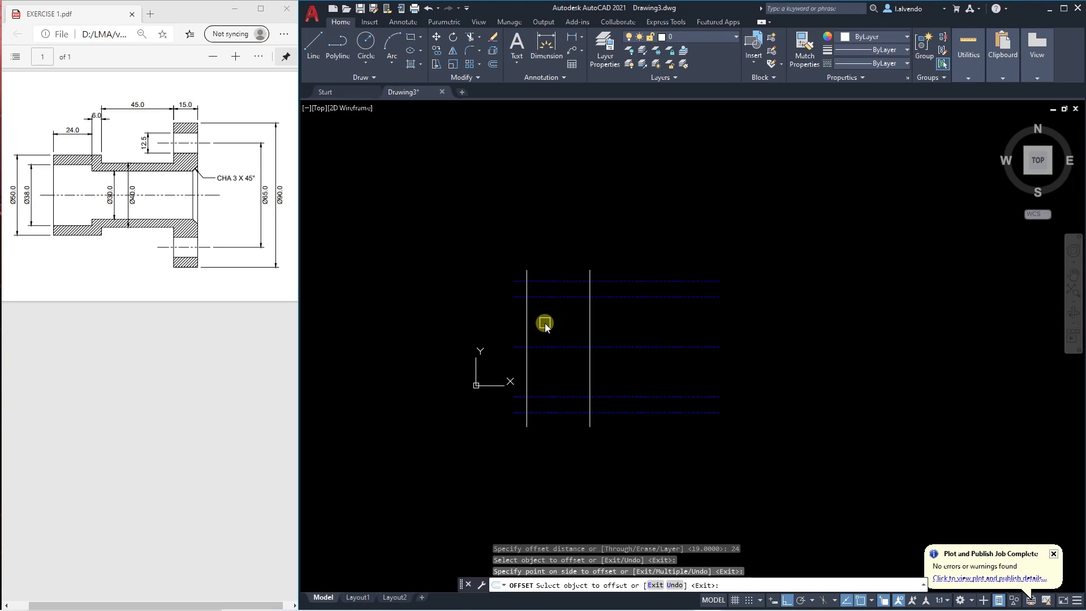
{"action": "key", "text": "Escape"}
{"action": "key", "text": "Escape"}
{"action": "key", "text": "Escape"}
Match the properties of both vertical lines to those of the horizontal centerline.
{"action": "type", "text": "ma"}
{"action": "key", "text": "Return"}
{"action": "scroll", "coordinate": [588, 313], "scroll_direction": "up", "scroll_amount": 2}
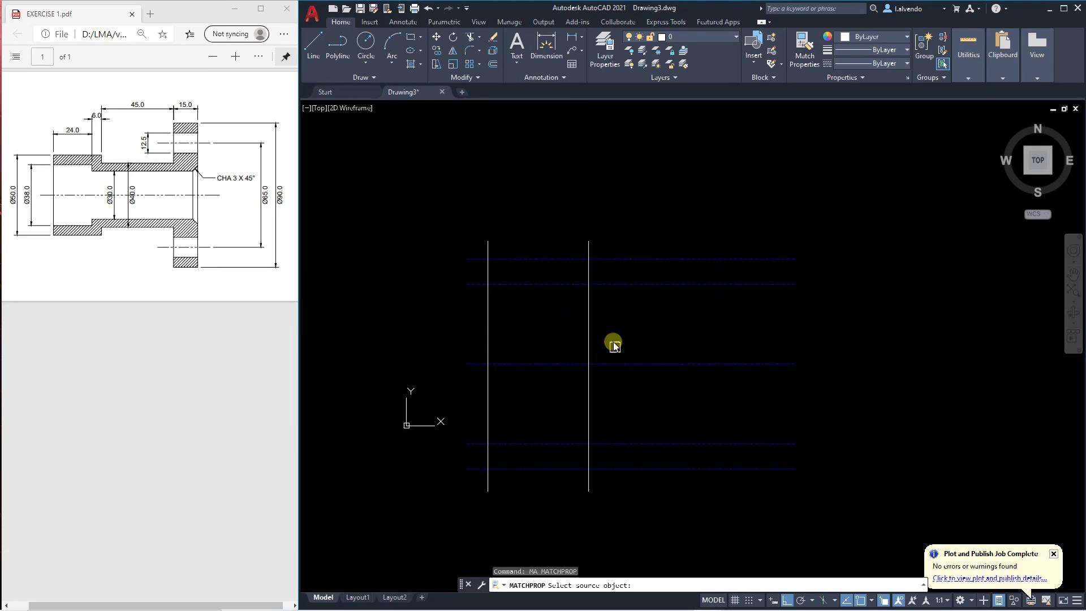
{"action": "left_click", "coordinate": [612, 362]}
{"action": "left_click", "coordinate": [588, 337]}
{"action": "left_click", "coordinate": [489, 338]}
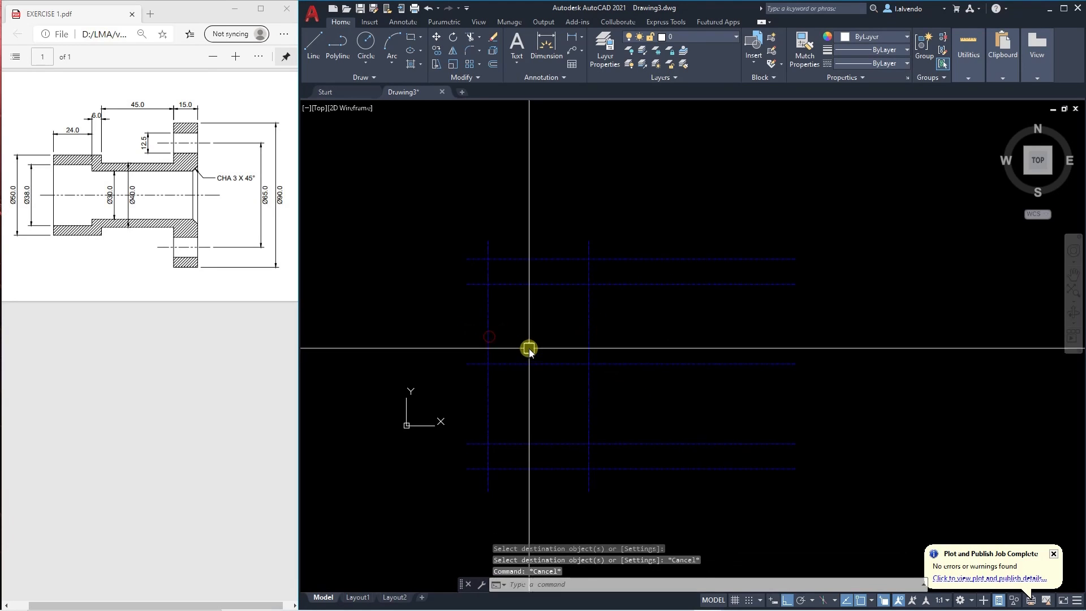
{"action": "key", "text": "Escape"}
{"action": "key", "text": "Escape"}
{"action": "key", "text": "Escape"}
Offset the second vertical line 6 mm to the right for the end of the Ø50 section.
{"action": "type", "text": "o"}
{"action": "key", "text": "Return"}
{"action": "type", "text": "6"}
{"action": "key", "text": "Return"}
{"action": "left_click", "coordinate": [587, 321]}
{"action": "left_click", "coordinate": [591, 321]}
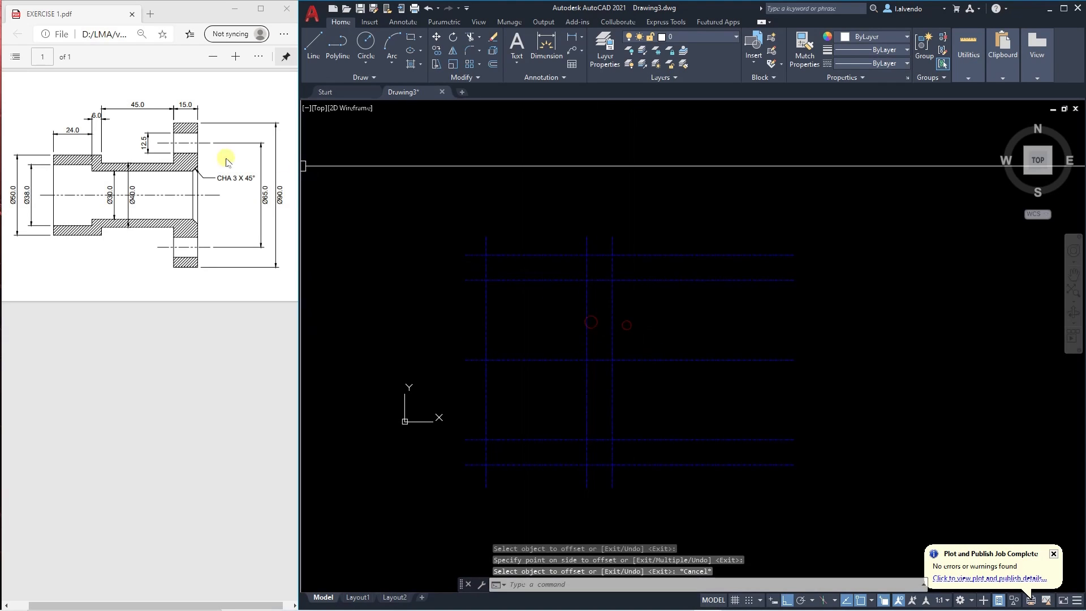
{"action": "key", "text": "Escape"}
{"action": "key", "text": "Escape"}
{"action": "key", "text": "Escape"}
Offset the third vertical line 45 mm to the right for the near face of the flange.
{"action": "type", "text": "o"}
{"action": "key", "text": "Return"}
{"action": "type", "text": "45"}
{"action": "key", "text": "Return"}
{"action": "left_click", "coordinate": [614, 338]}
{"action": "left_click", "coordinate": [633, 343]}
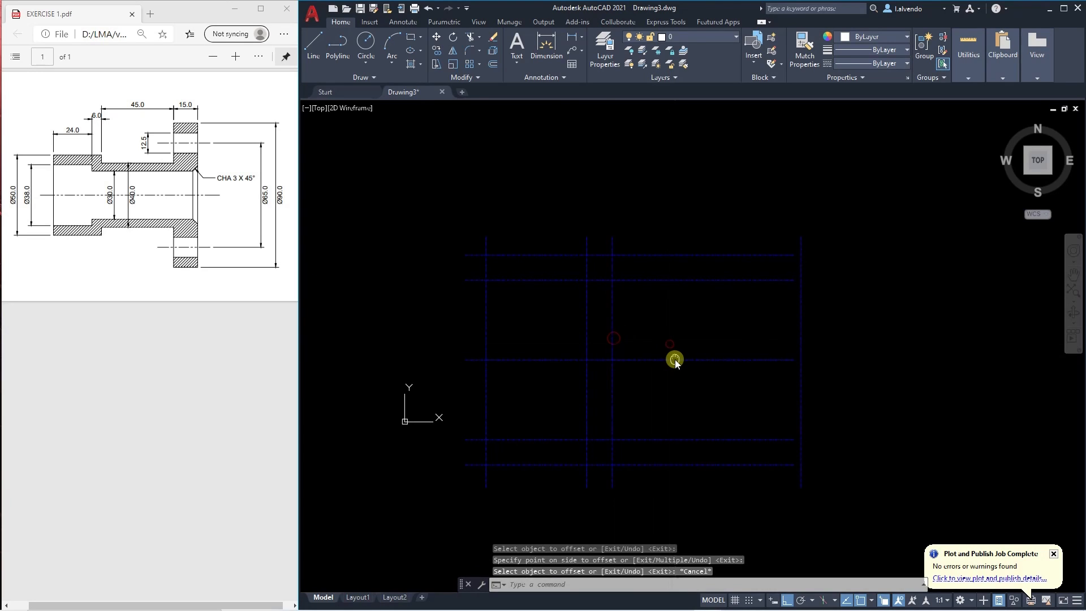
{"action": "key", "text": "Escape"}
{"action": "key", "text": "Escape"}
{"action": "key", "text": "Escape"}
Offset the fourth vertical line 15 mm to the right for the flange thickness.
{"action": "type", "text": "o"}
{"action": "key", "text": "Return"}
{"action": "type", "text": "15"}
{"action": "key", "text": "Return"}
{"action": "key", "text": "Escape"}
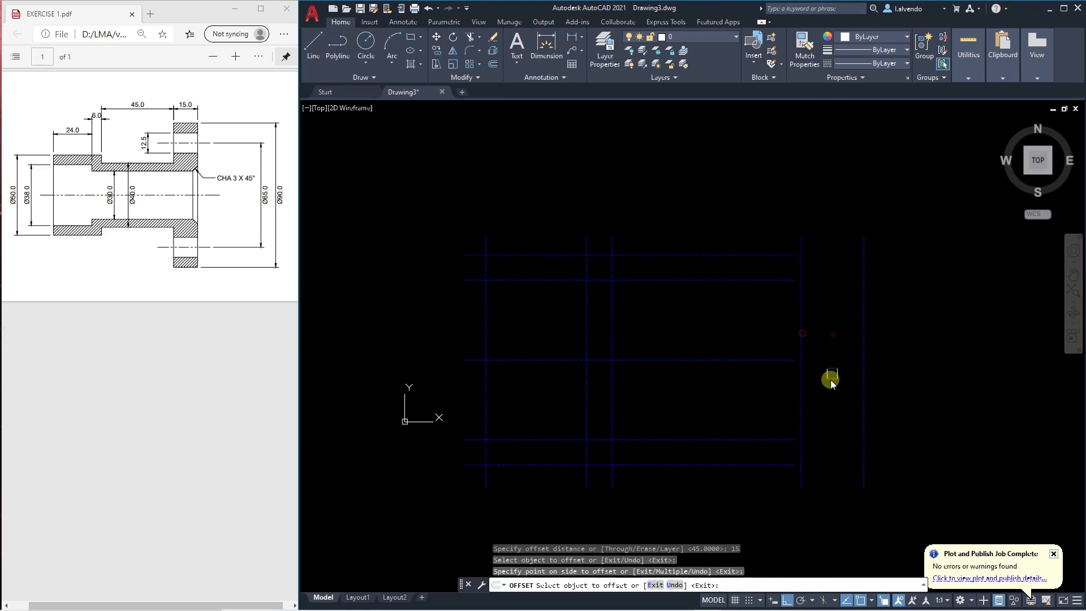
Stretch the right ends of the horizontal construction lines to the right, past the last vertical line.
{"action": "scroll", "coordinate": [798, 453], "scroll_direction": "up", "scroll_amount": 3}
{"action": "type", "text": "s"}
{"action": "key", "text": "Return"}
{"action": "left_click", "coordinate": [792, 445]}
{"action": "scroll", "coordinate": [792, 445], "scroll_direction": "down", "scroll_amount": 3}
{"action": "left_click", "coordinate": [775, 291]}
{"action": "key", "text": "Return"}
{"action": "left_click", "coordinate": [795, 494]}
{"action": "key", "text": "Escape"}
{"action": "key", "text": "Escape"}
{"action": "scroll", "coordinate": [749, 448], "scroll_direction": "up", "scroll_amount": 4}
{"action": "scroll", "coordinate": [676, 304], "scroll_direction": "down", "scroll_amount": 3}
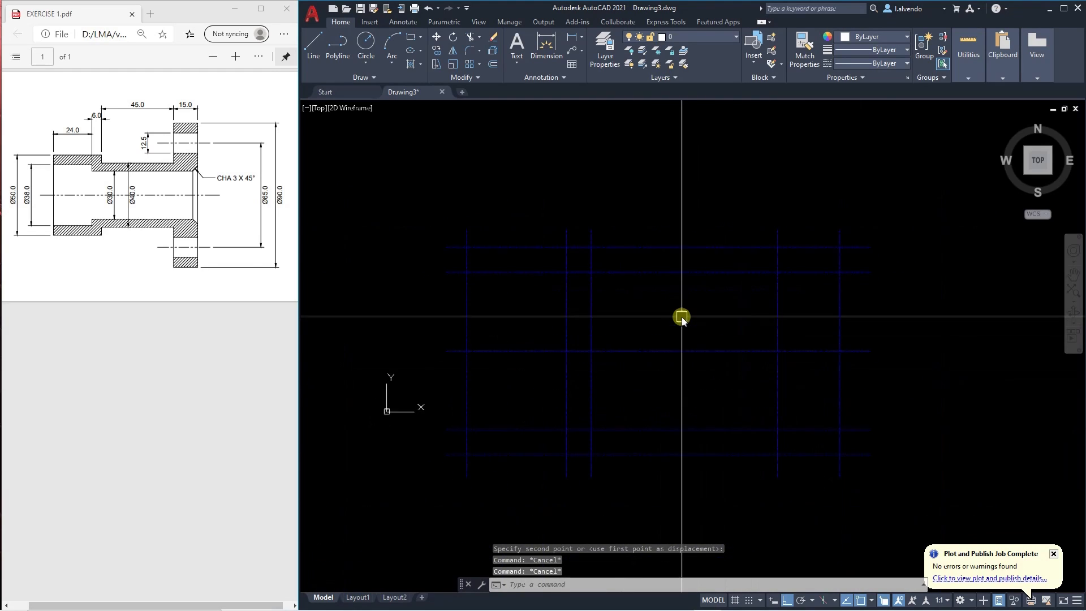
{"action": "scroll", "coordinate": [678, 338], "scroll_direction": "up", "scroll_amount": 1}
{"action": "key", "text": "Escape"}
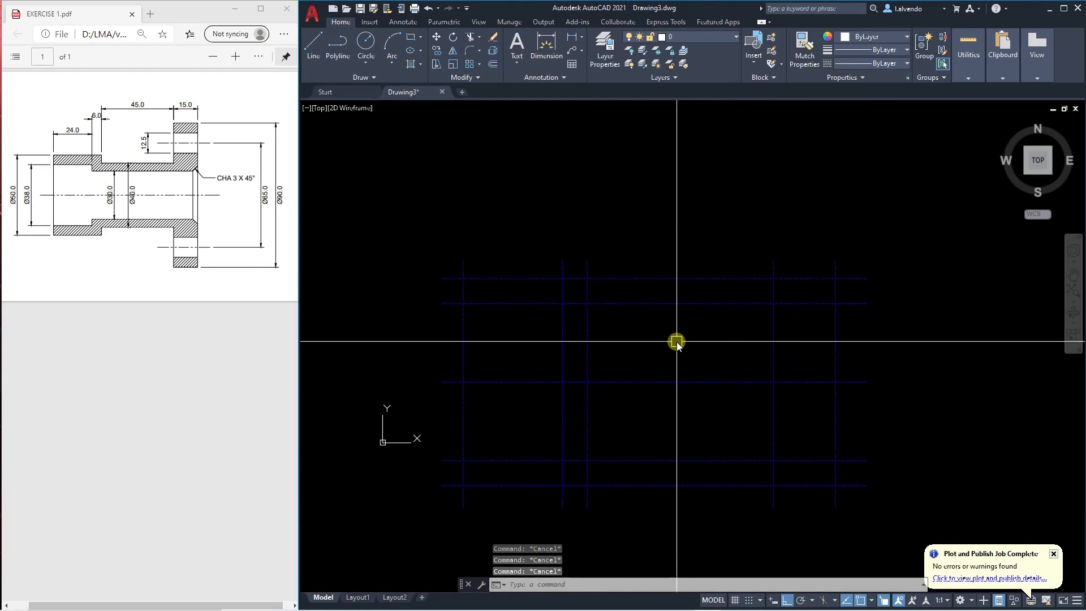
Make OBJECT the current layer and draw a polyline along the upper Ø50 edge between the first and second vertical lines.
{"action": "left_click", "coordinate": [707, 36]}
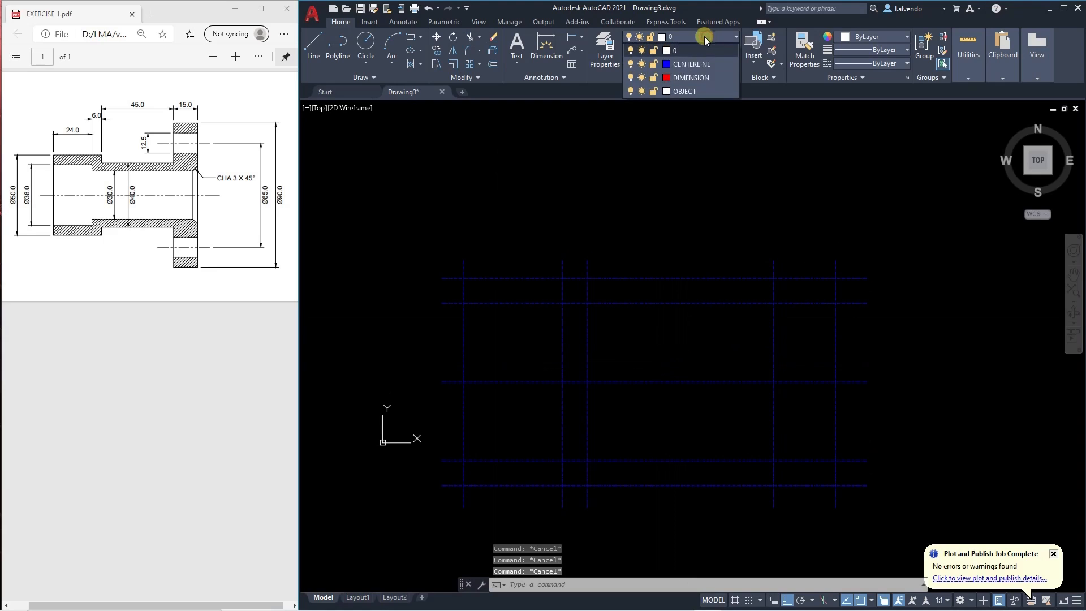
{"action": "left_click", "coordinate": [694, 89]}
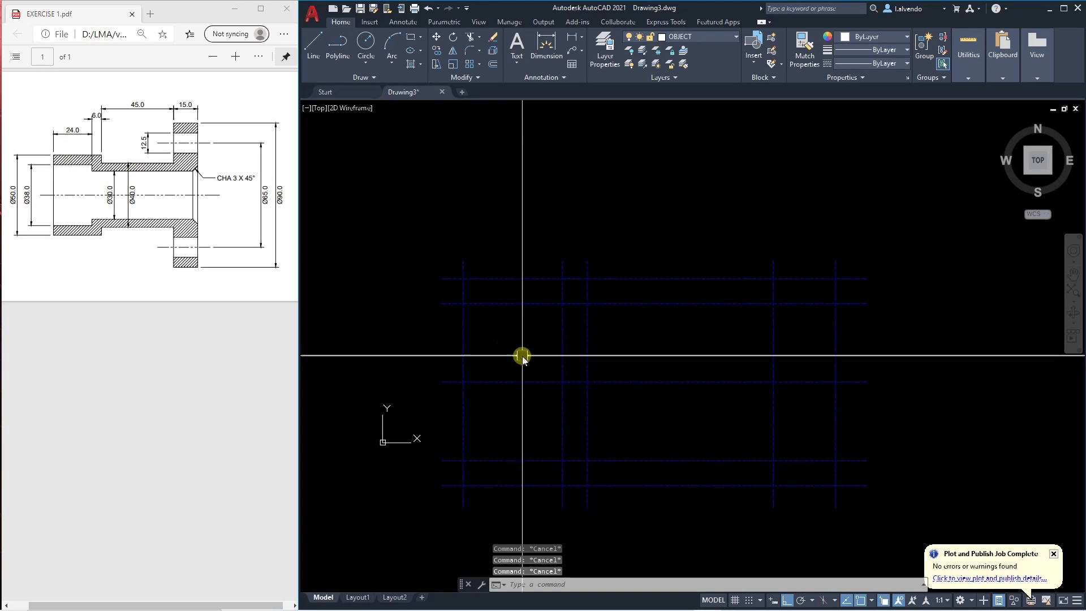
{"action": "type", "text": "l"}
{"action": "key", "text": "Return"}
{"action": "key", "text": "Escape"}
{"action": "type", "text": "pl"}
{"action": "key", "text": "Return"}
{"action": "left_click", "coordinate": [457, 279]}
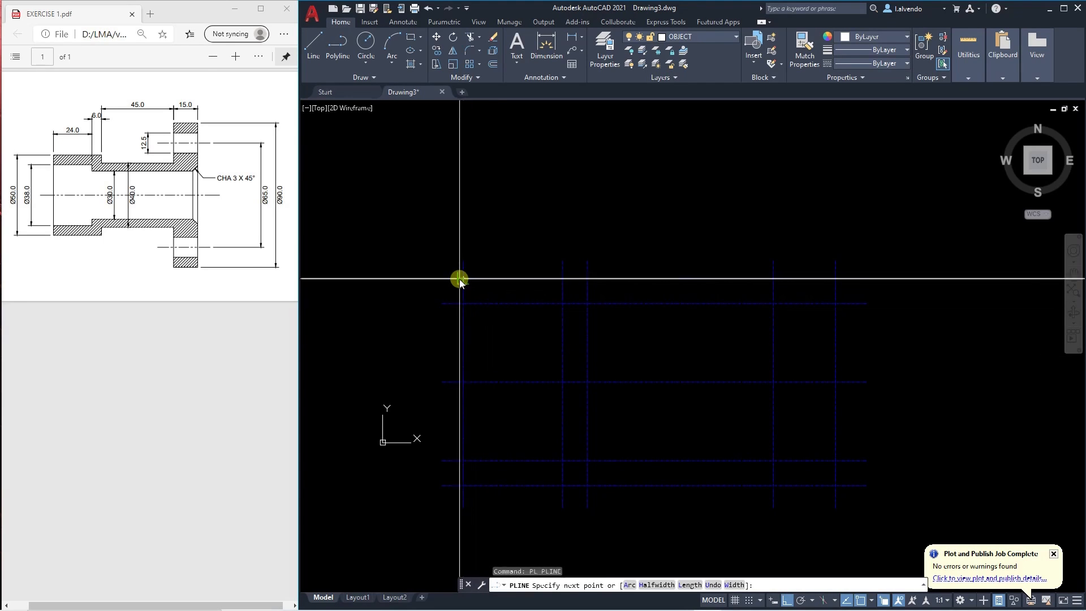
{"action": "left_click", "coordinate": [560, 279]}
{"action": "key", "text": "Escape"}
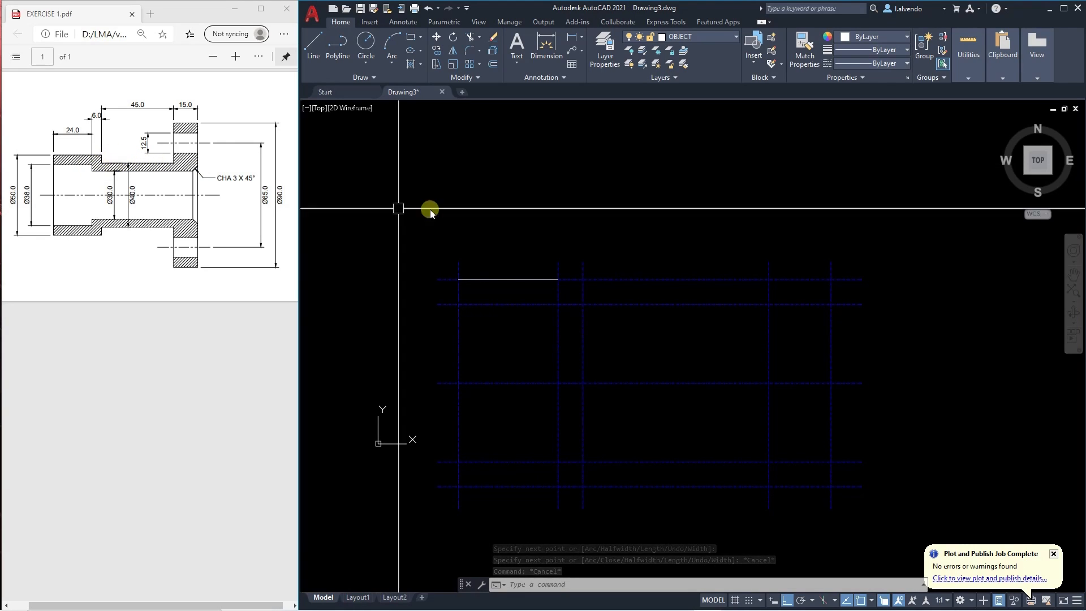
Stretch the right end of the upper outline polyline to the third vertical construction line.
{"action": "left_click", "coordinate": [520, 279]}
{"action": "left_click", "coordinate": [558, 280]}
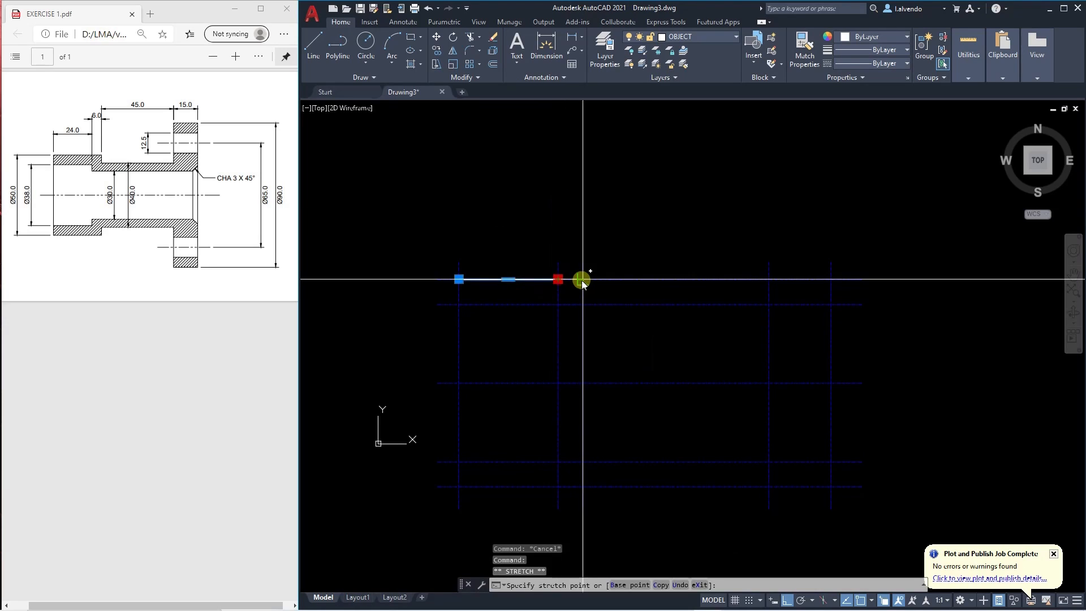
{"action": "left_click", "coordinate": [582, 280]}
{"action": "key", "text": "Escape"}
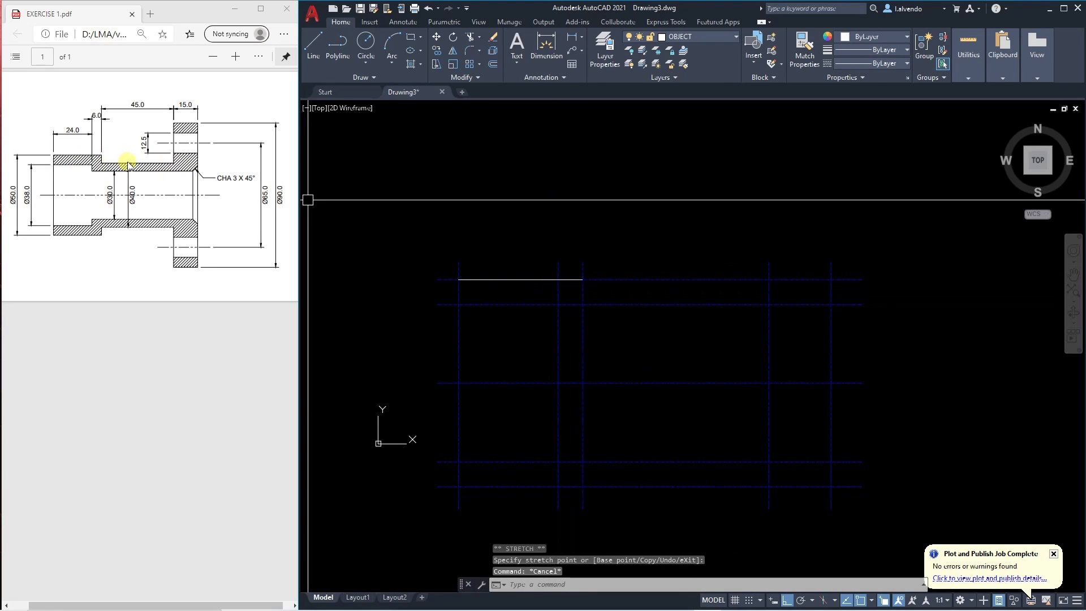
{"action": "key", "text": "Escape"}
{"action": "key", "text": "Escape"}
Try to offset the horizontal centerline 40 mm upward.
{"action": "middle_click_drag", "start_coordinate": [591, 360], "coordinate": [562, 355]}
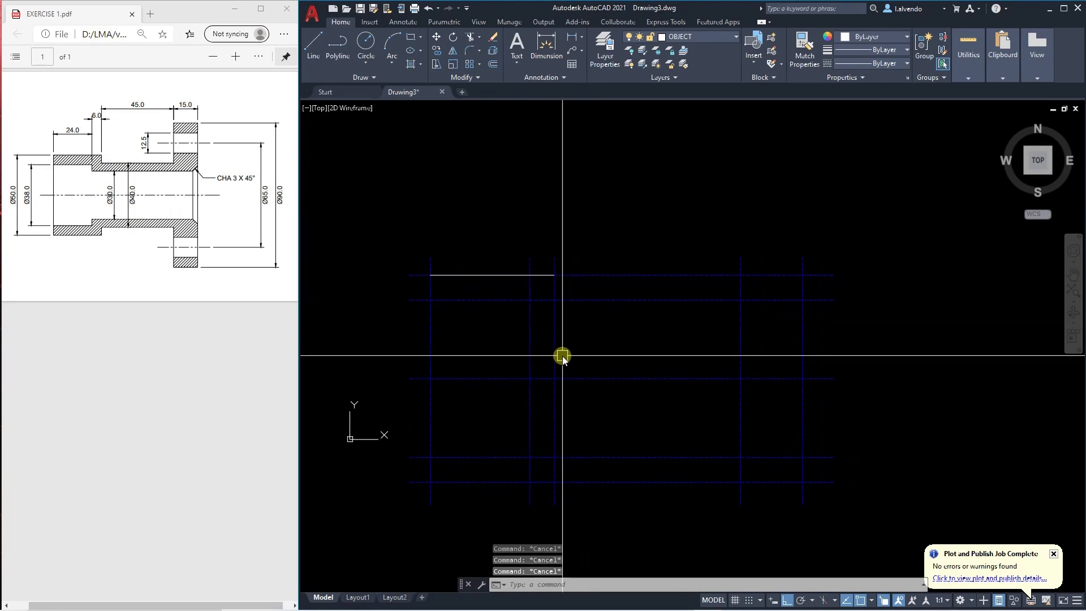
{"action": "type", "text": "o"}
{"action": "key", "text": "Return"}
{"action": "type", "text": "40"}
{"action": "key", "text": "Return"}
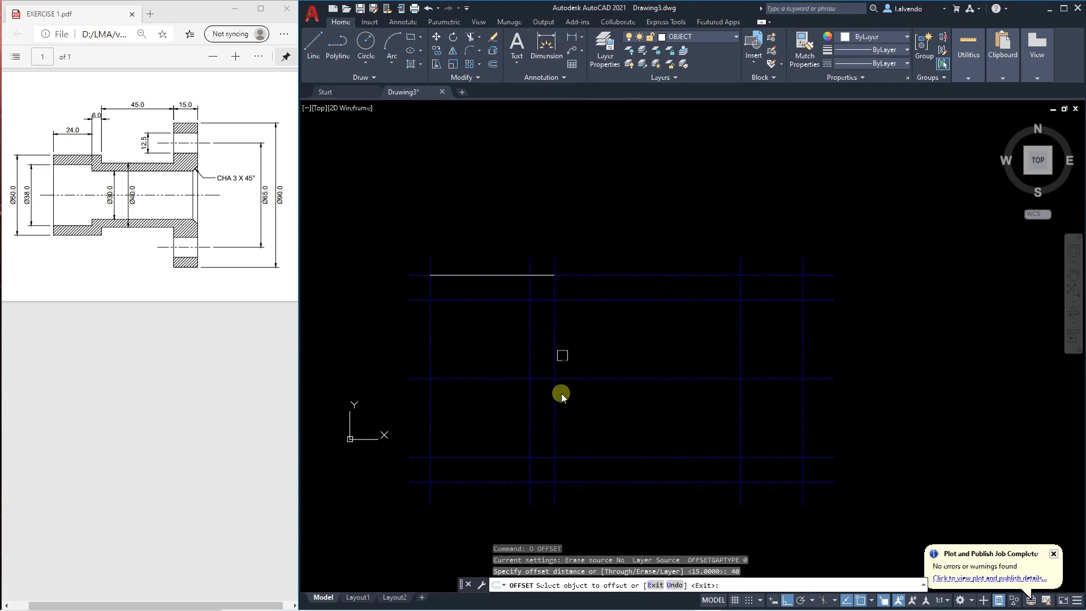
{"action": "left_click", "coordinate": [623, 378]}
{"action": "left_click", "coordinate": [622, 341]}
{"action": "key", "text": "Return"}
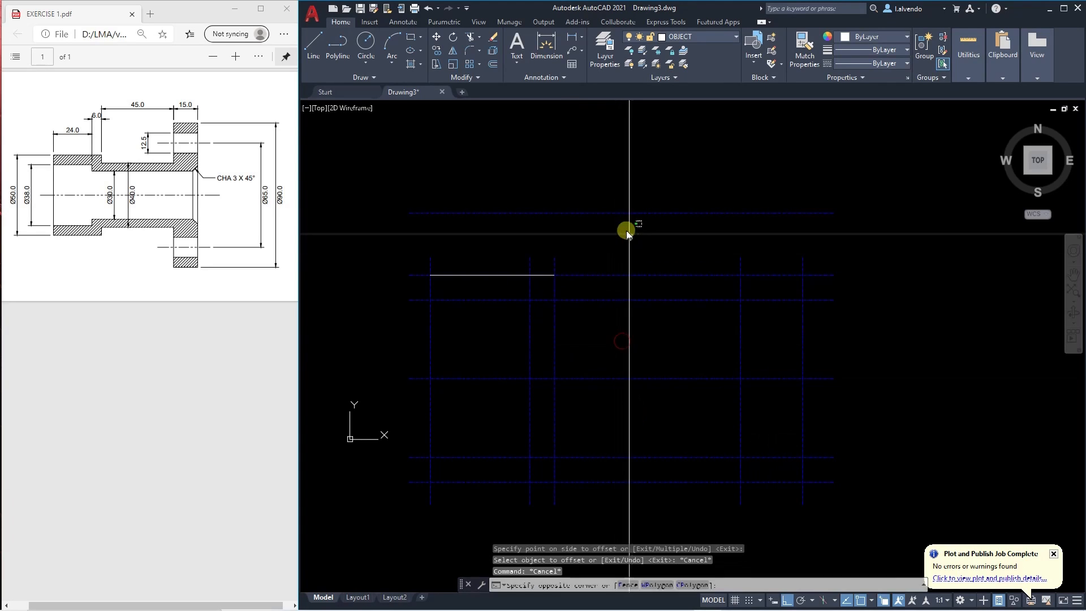
Offset the horizontal centerline 20 mm upward for the upper outer edge of the Ø40 section.
{"action": "type", "text": "o"}
{"action": "key", "text": "Return"}
{"action": "type", "text": "20"}
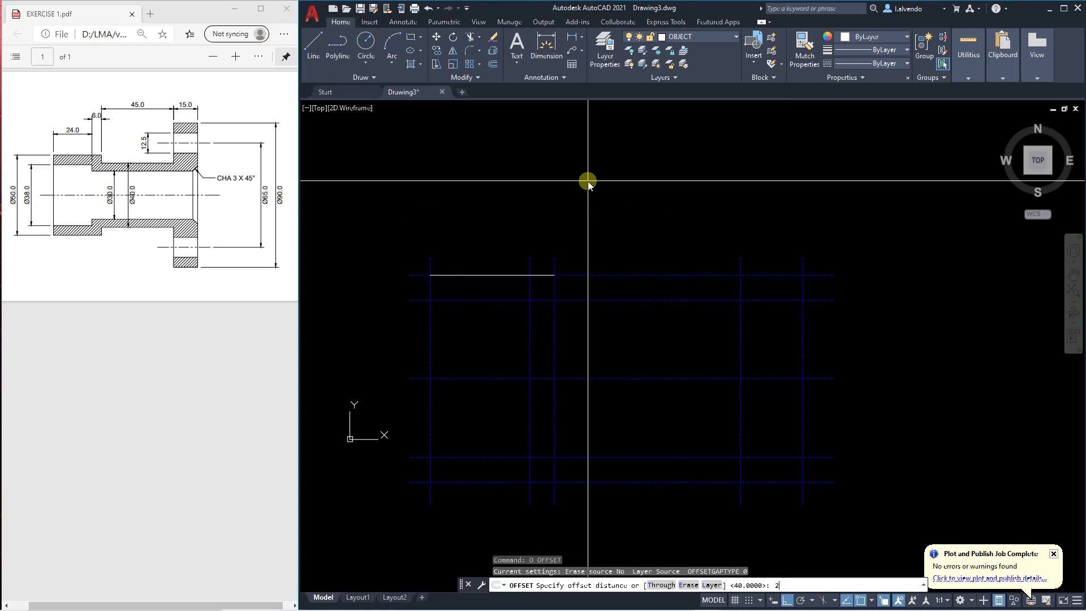
{"action": "key", "text": "Return"}
{"action": "left_click", "coordinate": [623, 379]}
{"action": "left_click", "coordinate": [627, 355]}
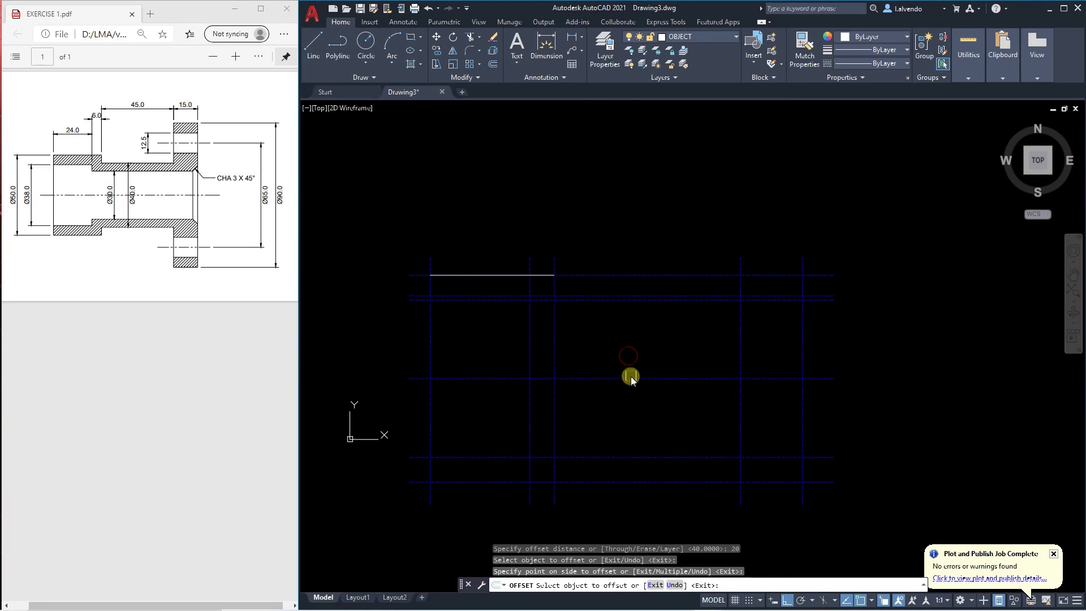
{"action": "left_click", "coordinate": [628, 381]}
{"action": "key", "text": "Escape"}
{"action": "key", "text": "Escape"}
{"action": "key", "text": "Escape"}
Draw a vertical polyline from the right end of the upper outline down to the 20 mm offset line.
{"action": "scroll", "coordinate": [568, 283], "scroll_direction": "up", "scroll_amount": 4}
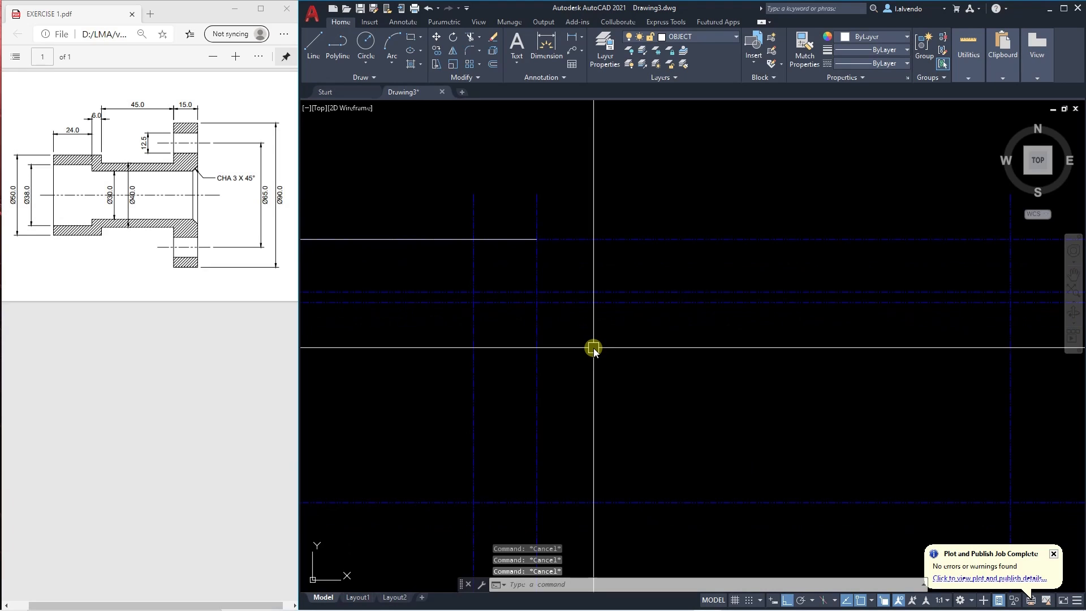
{"action": "scroll", "coordinate": [563, 316], "scroll_direction": "down", "scroll_amount": 3}
{"action": "scroll", "coordinate": [566, 303], "scroll_direction": "up", "scroll_amount": 2}
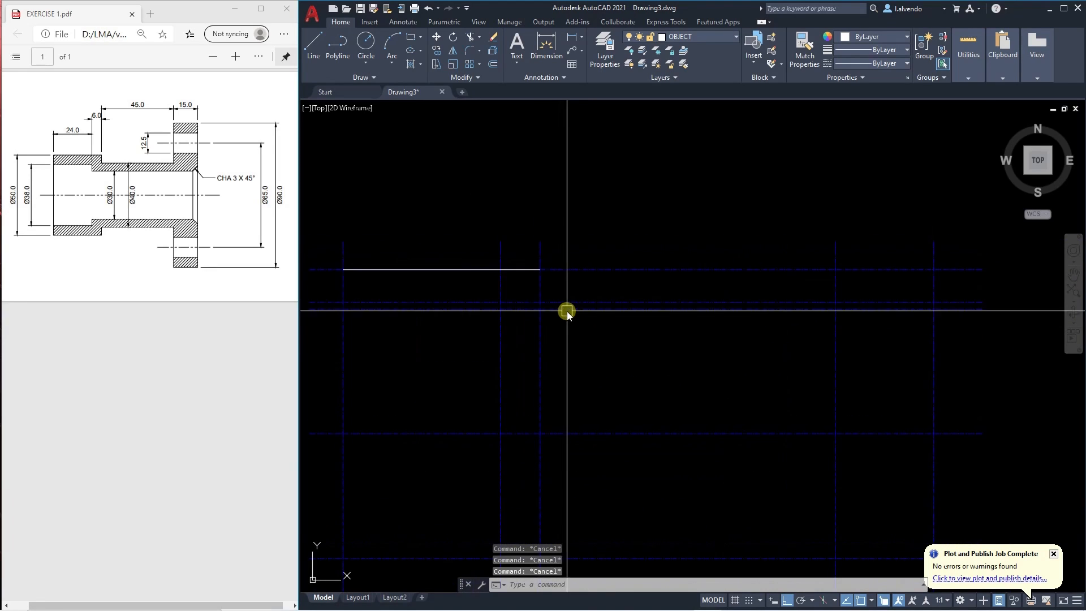
{"action": "type", "text": "pl"}
{"action": "key", "text": "Return"}
{"action": "left_click", "coordinate": [539, 269]}
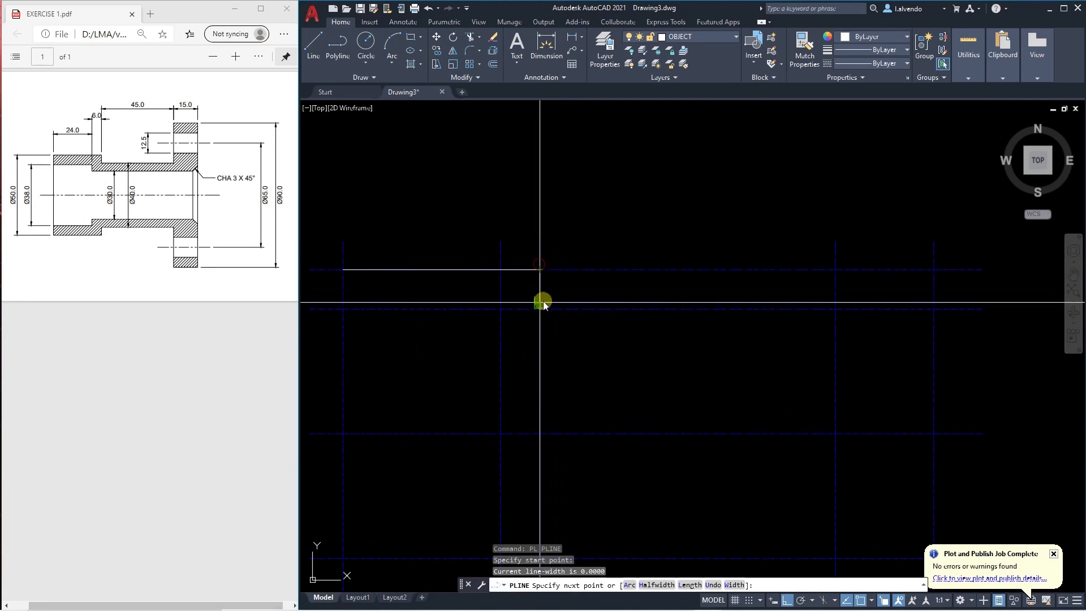
{"action": "left_click", "coordinate": [542, 302]}
{"action": "key", "text": "Escape"}
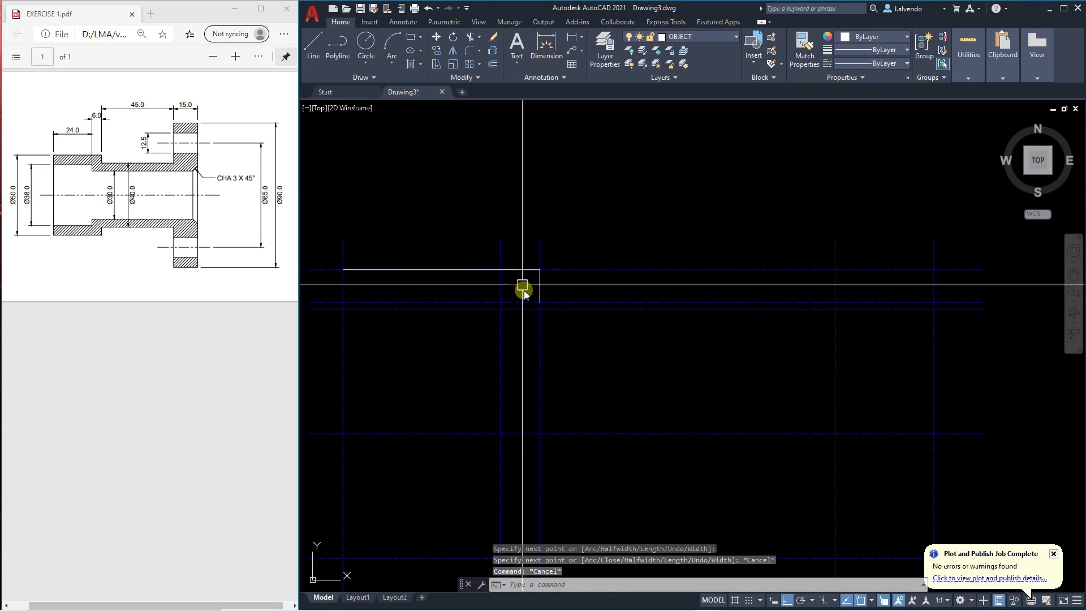
Draw a horizontal polyline from the step's lower end along the 20 mm offset line to the fourth vertical construction line.
{"action": "key", "text": "Return"}
{"action": "left_click", "coordinate": [539, 302]}
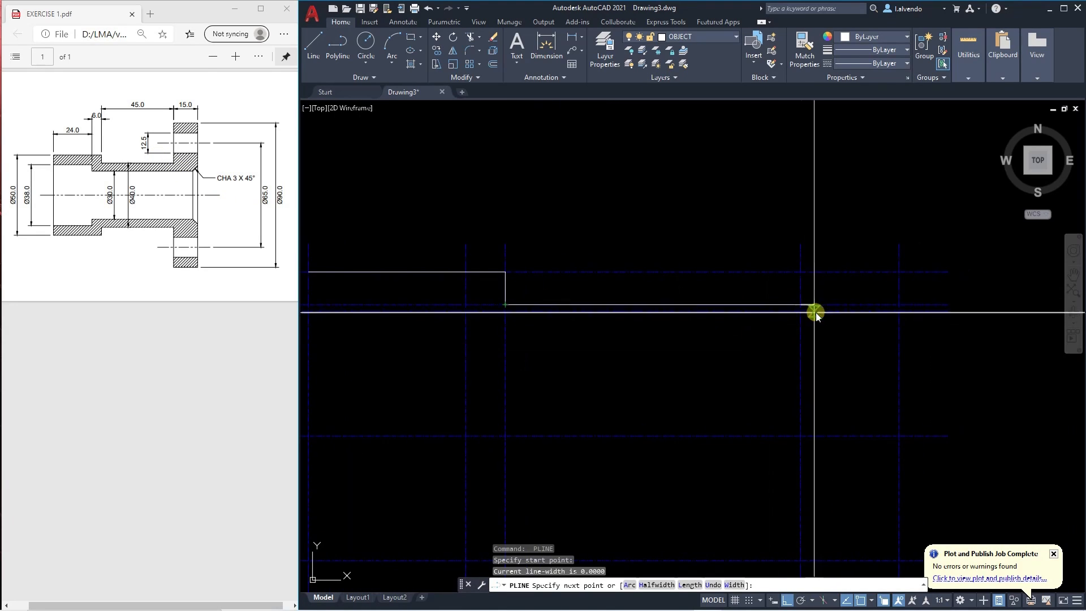
{"action": "left_click", "coordinate": [804, 303]}
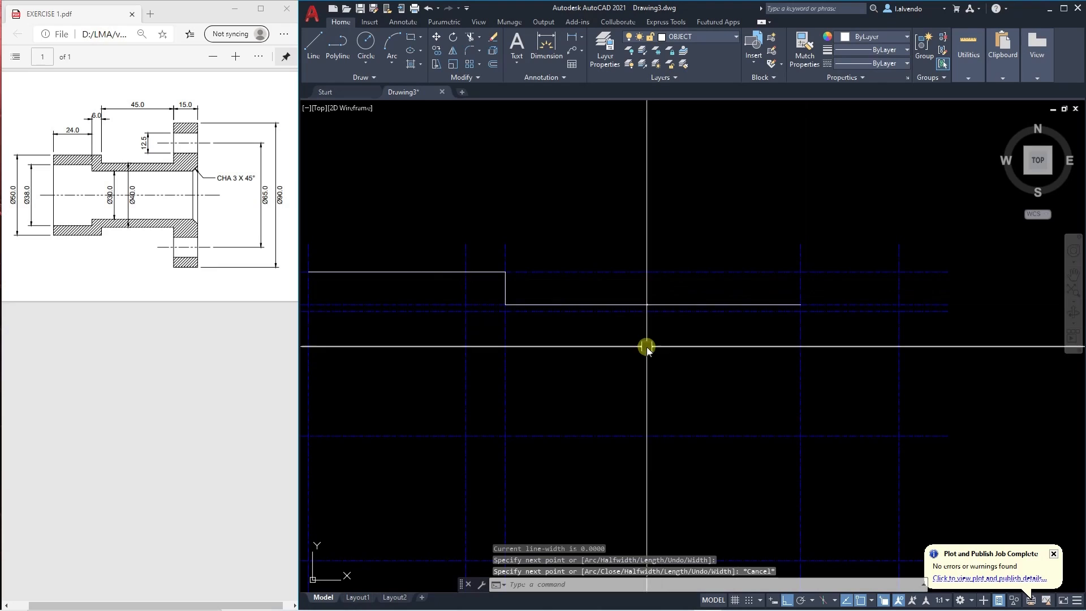
{"action": "key", "text": "Escape"}
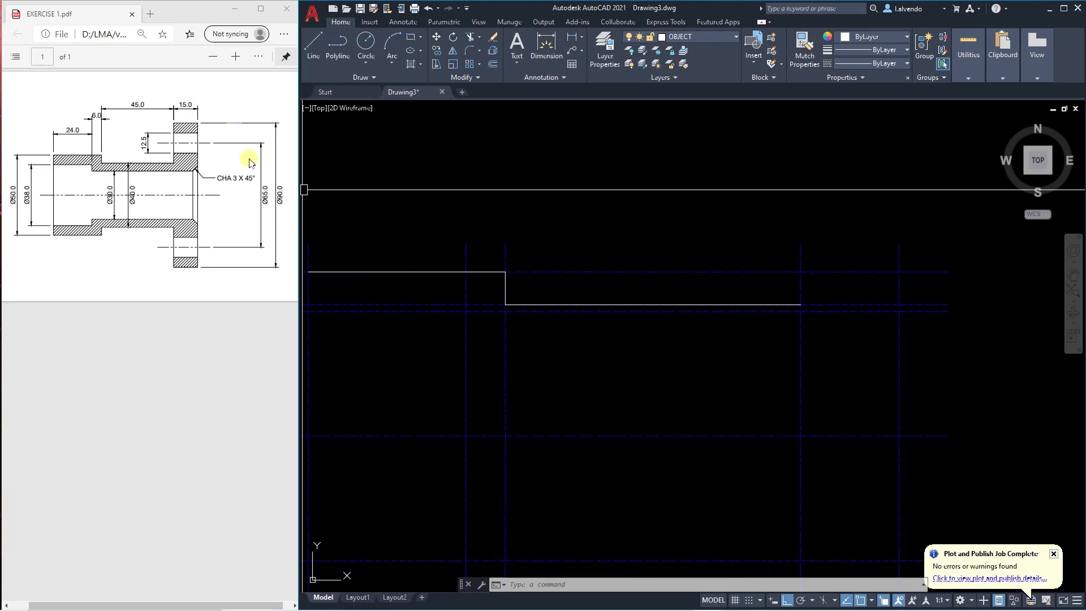
Offset the horizontal centerline 45 mm upward for the outer edge of the Ø90 flange.
{"action": "middle_click_drag", "start_coordinate": [563, 331], "coordinate": [548, 338]}
{"action": "key", "text": "Escape"}
{"action": "key", "text": "Escape"}
{"action": "key", "text": "Escape"}
{"action": "type", "text": "o"}
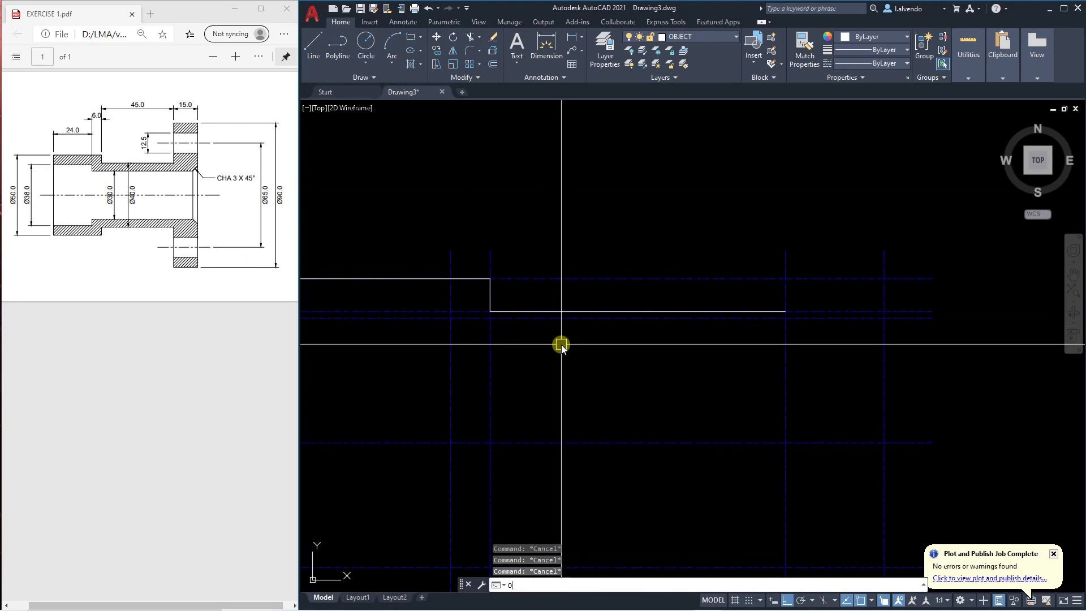
{"action": "key", "text": "Return"}
{"action": "type", "text": "45"}
{"action": "key", "text": "Return"}
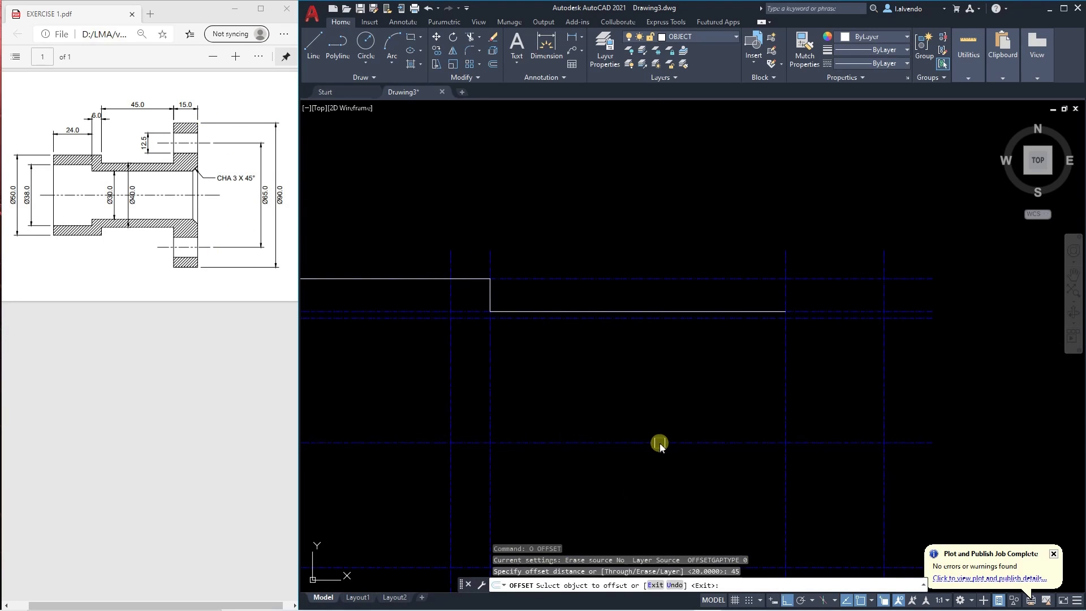
{"action": "left_click", "coordinate": [659, 442]}
{"action": "left_click", "coordinate": [660, 366]}
{"action": "middle_click_drag", "start_coordinate": [766, 428], "coordinate": [706, 422]}
{"action": "key", "text": "Escape"}
{"action": "key", "text": "Escape"}
{"action": "key", "text": "Escape"}
{"action": "key", "text": "Escape"}
Draw the flange polyline from the outline's right end up to the 45 mm line, across to the last vertical line and down to the centerline.
{"action": "middle_click_drag", "start_coordinate": [728, 383], "coordinate": [718, 395]}
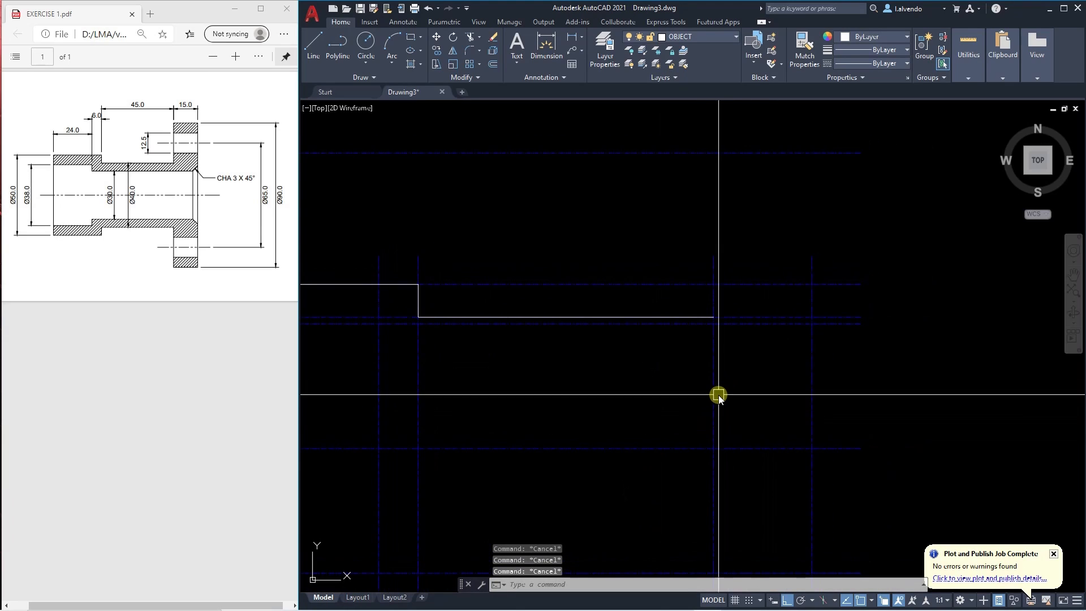
{"action": "type", "text": "pl"}
{"action": "key", "text": "Return"}
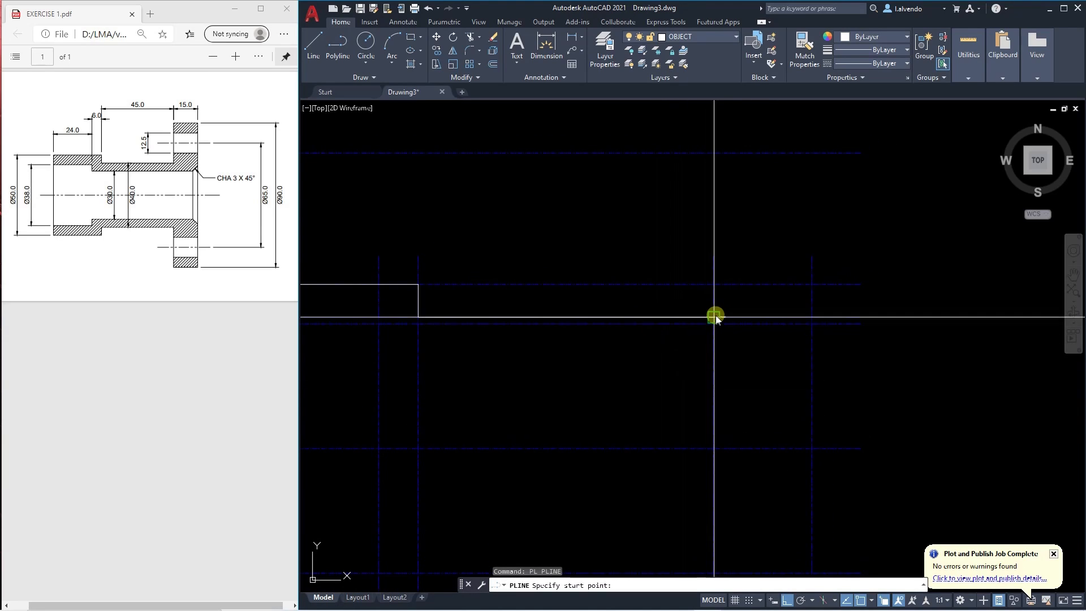
{"action": "left_click", "coordinate": [714, 318]}
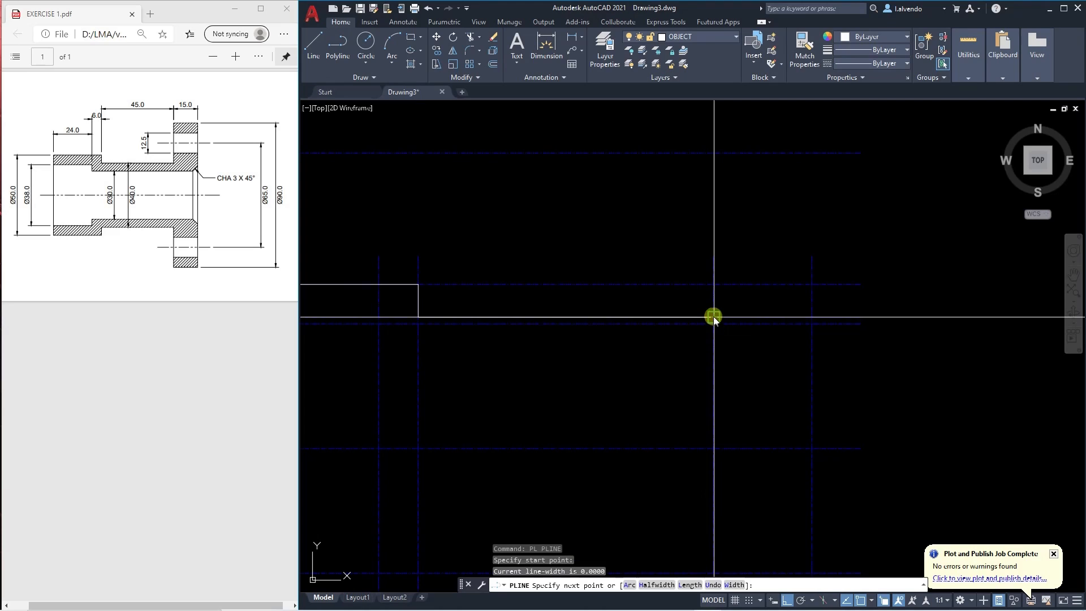
{"action": "left_click", "coordinate": [714, 153]}
{"action": "left_click", "coordinate": [811, 153]}
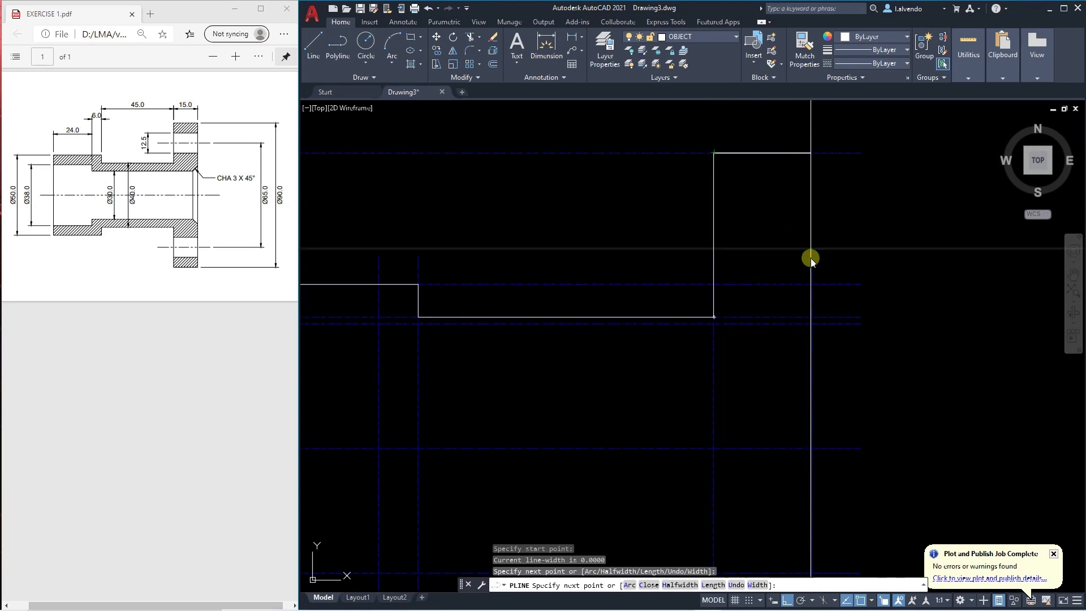
{"action": "left_click", "coordinate": [814, 218]}
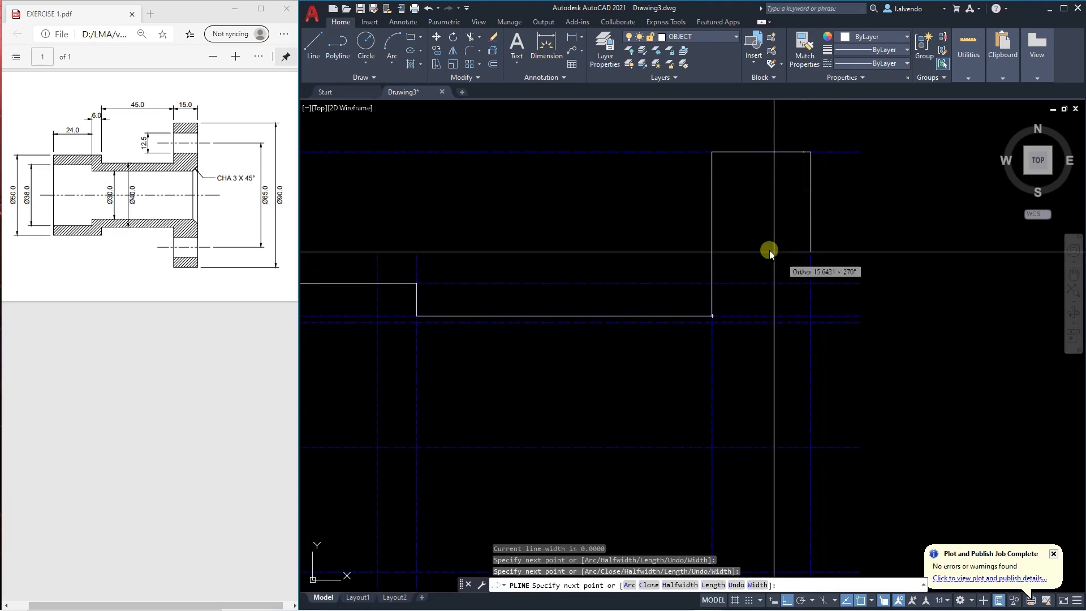
{"action": "scroll", "coordinate": [744, 229], "scroll_direction": "down", "scroll_amount": 2}
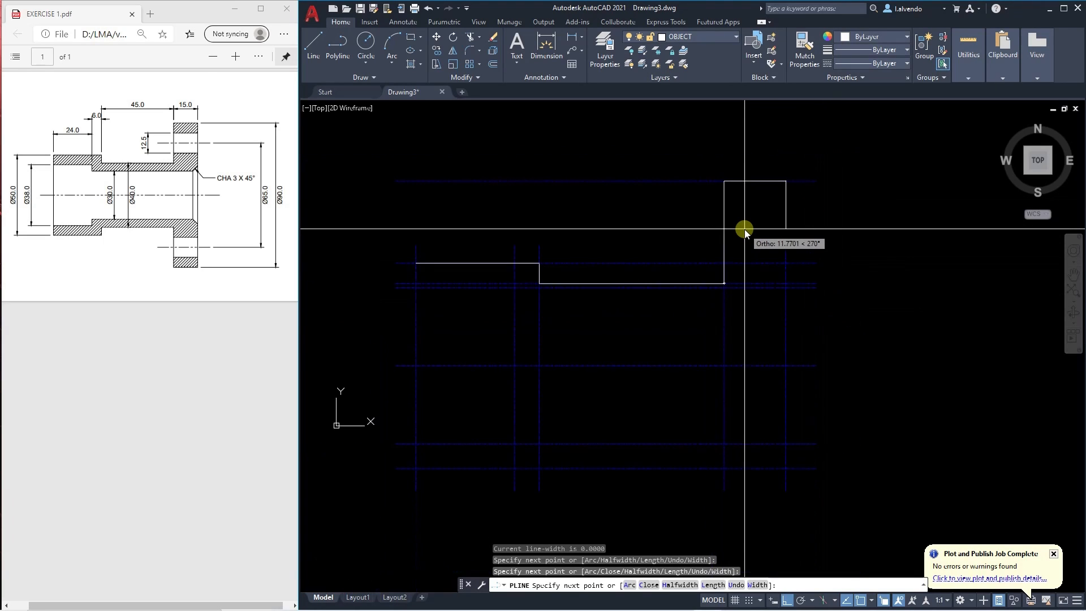
{"action": "left_click", "coordinate": [784, 367]}
{"action": "key", "text": "Escape"}
{"action": "scroll", "coordinate": [790, 334], "scroll_direction": "down", "scroll_amount": 2}
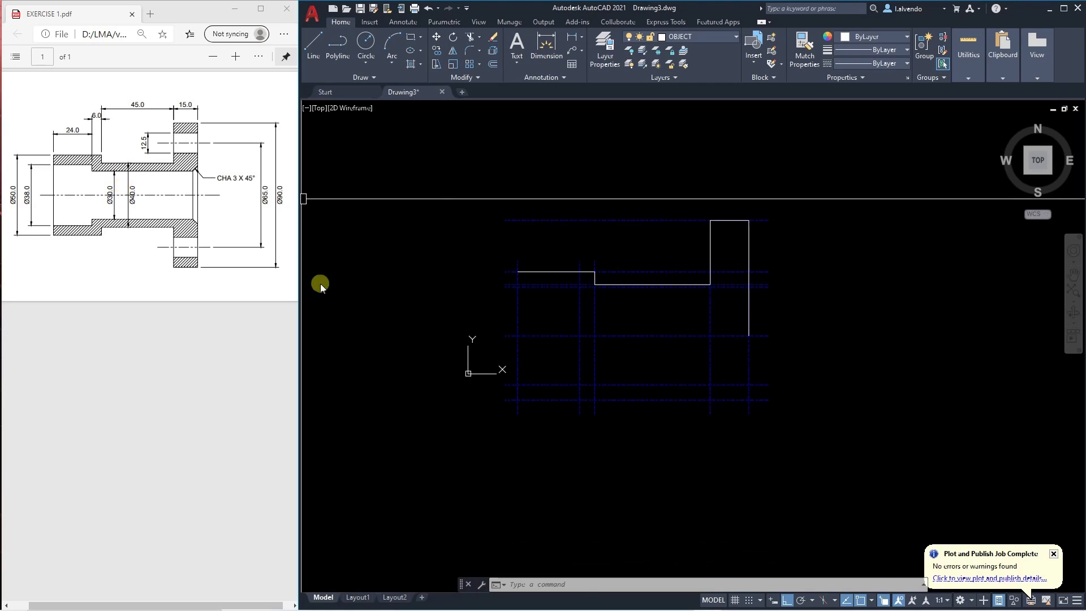
Erase the horizontal construction line 20 mm above the centerline.
{"action": "scroll", "coordinate": [585, 270], "scroll_direction": "up", "scroll_amount": 3}
{"action": "left_click", "coordinate": [595, 327]}
{"action": "scroll", "coordinate": [575, 327], "scroll_direction": "down", "scroll_amount": 1}
{"action": "scroll", "coordinate": [583, 304], "scroll_direction": "up", "scroll_amount": 2}
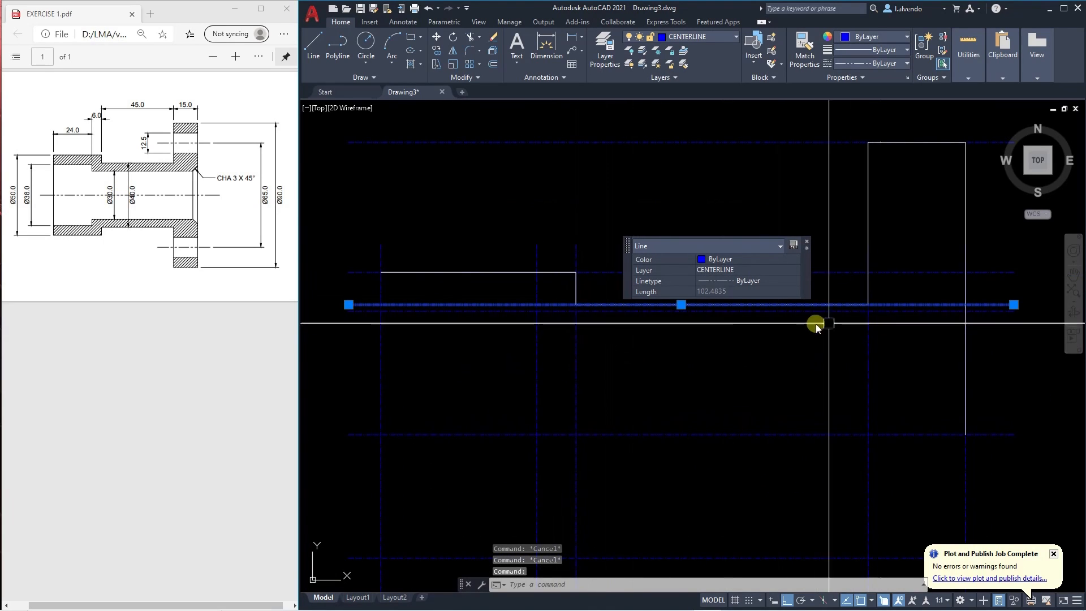
{"action": "key", "text": "e"}
{"action": "key", "text": "Return"}
{"action": "key", "text": "Escape"}
Offset the horizontal centerline 15 mm upward for the Ø30 bore edge.
{"action": "middle_click_drag", "start_coordinate": [625, 350], "coordinate": [635, 339]}
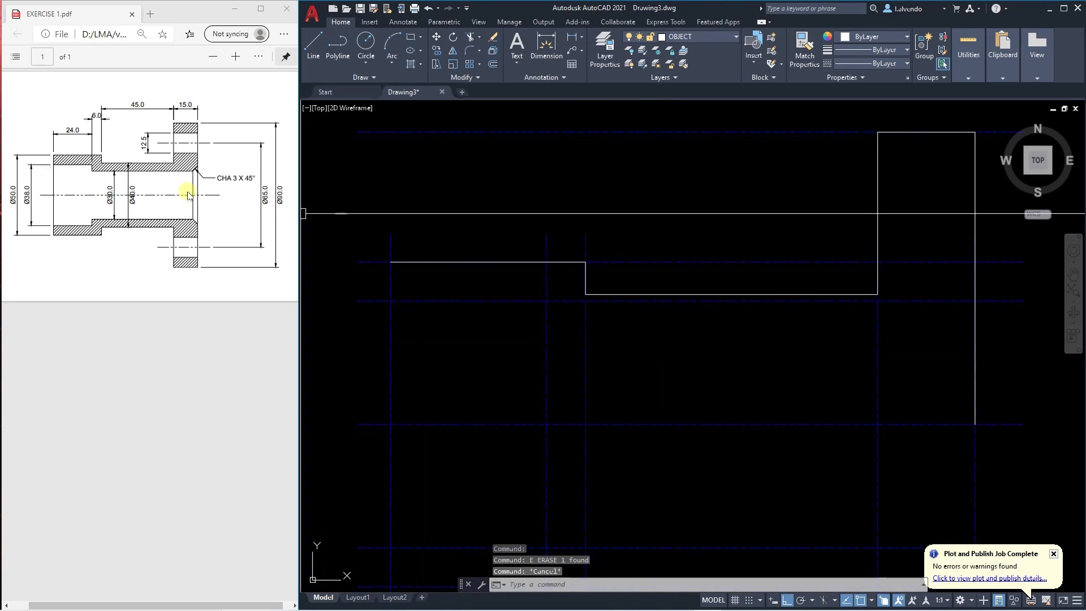
{"action": "key", "text": "Escape"}
{"action": "key", "text": "Escape"}
{"action": "middle_click_drag", "start_coordinate": [586, 378], "coordinate": [581, 370]}
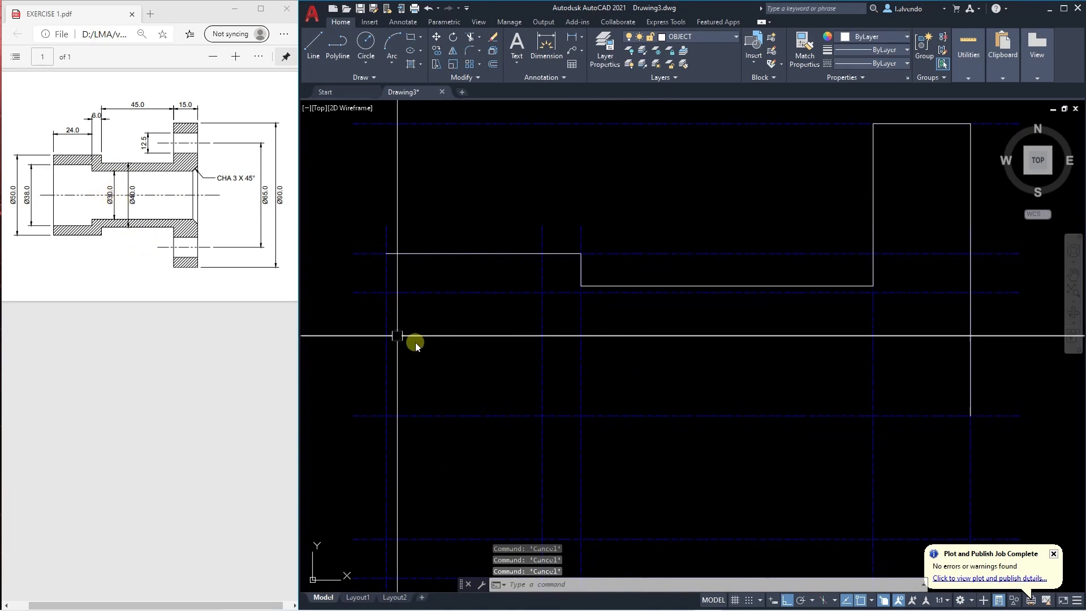
{"action": "type", "text": "o"}
{"action": "key", "text": "Return"}
{"action": "type", "text": "15"}
{"action": "key", "text": "Return"}
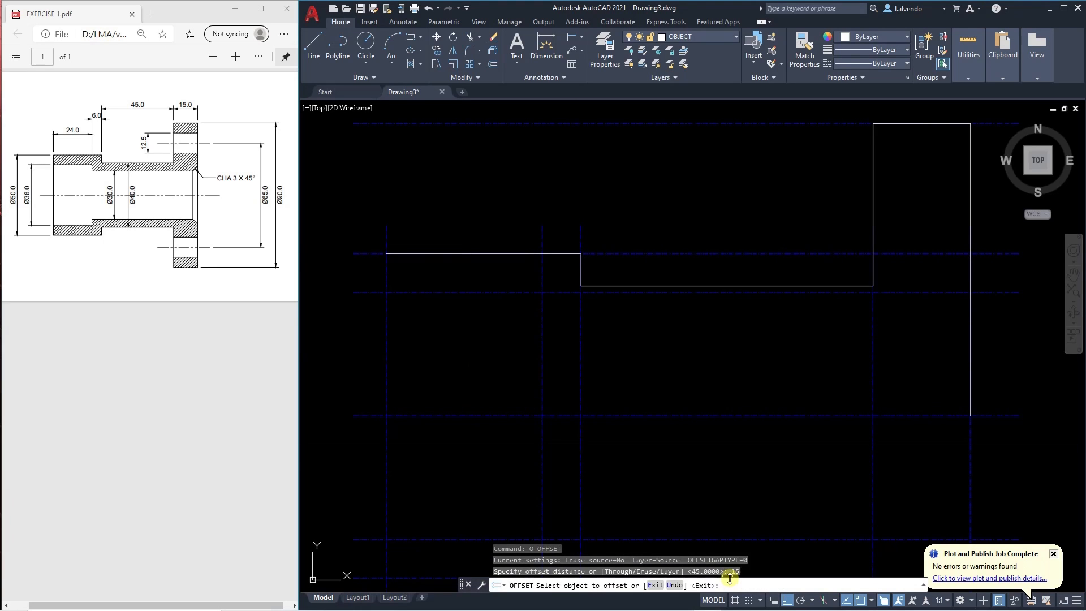
{"action": "key", "text": "Escape"}
{"action": "key", "text": "Escape"}
{"action": "key", "text": "Escape"}
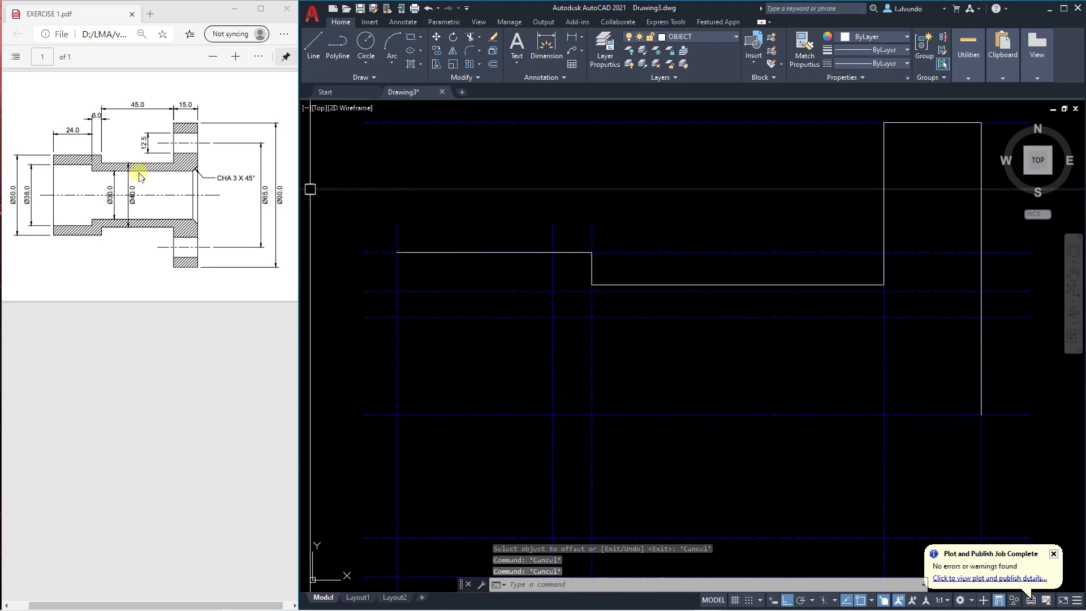
{"action": "key", "text": "Escape"}
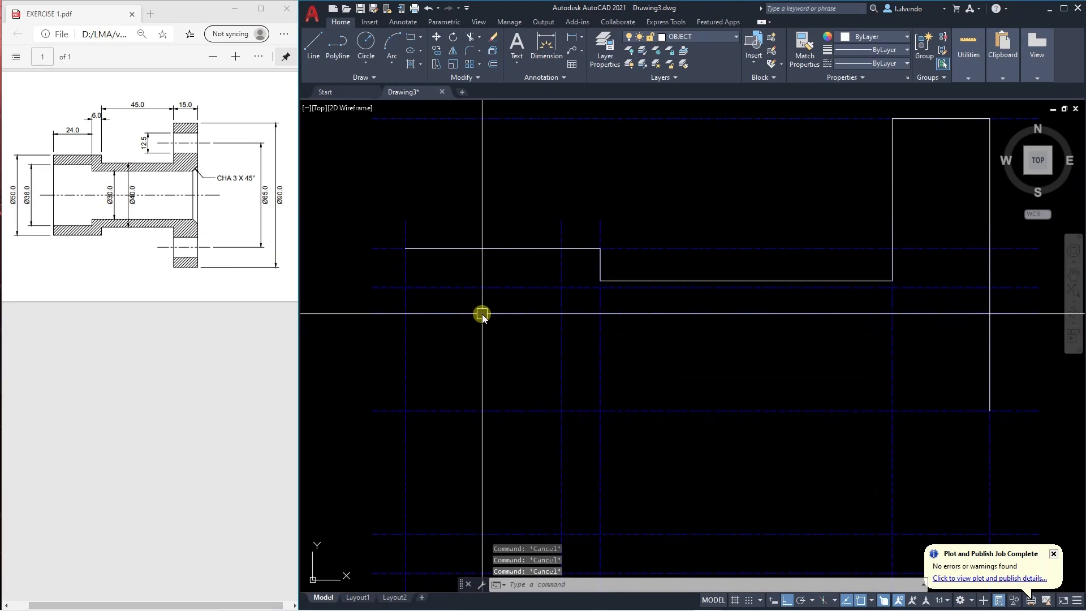
Draw the bore polyline along the Ø38 line to the second vertical line, down to the 15 mm line and across to the flange face.
{"action": "type", "text": "pl"}
{"action": "key", "text": "Return"}
{"action": "left_click", "coordinate": [405, 288]}
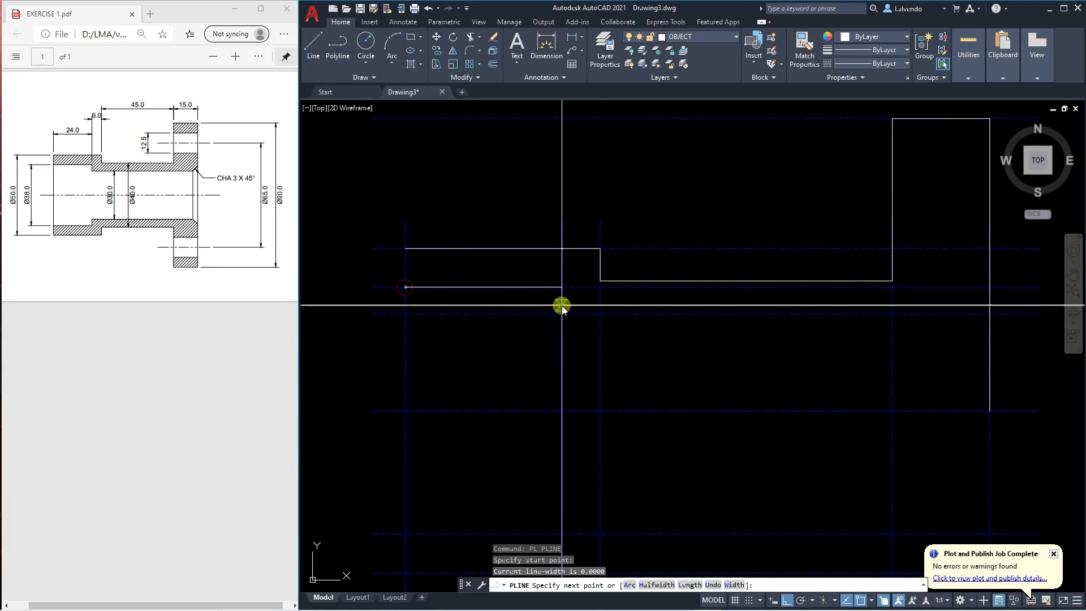
{"action": "left_click", "coordinate": [559, 287]}
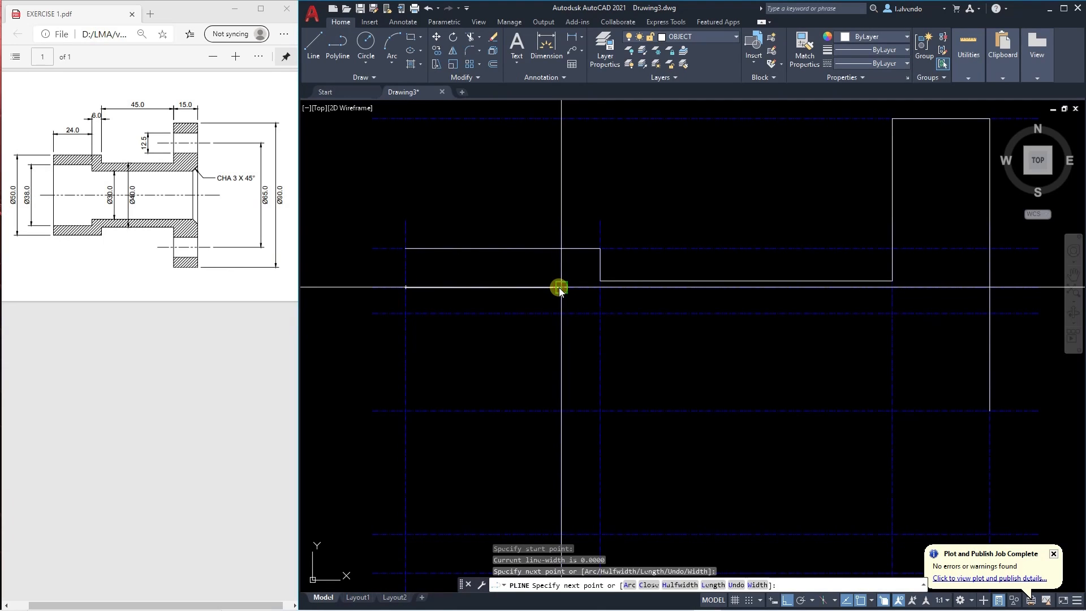
{"action": "left_click", "coordinate": [561, 312]}
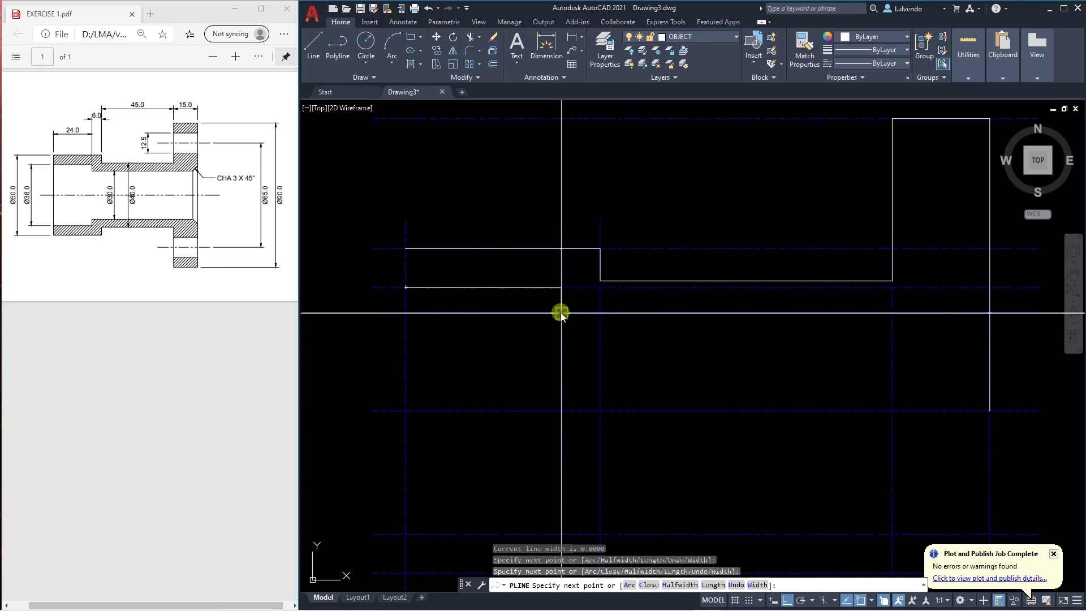
{"action": "middle_click_drag", "start_coordinate": [788, 364], "coordinate": [636, 366]}
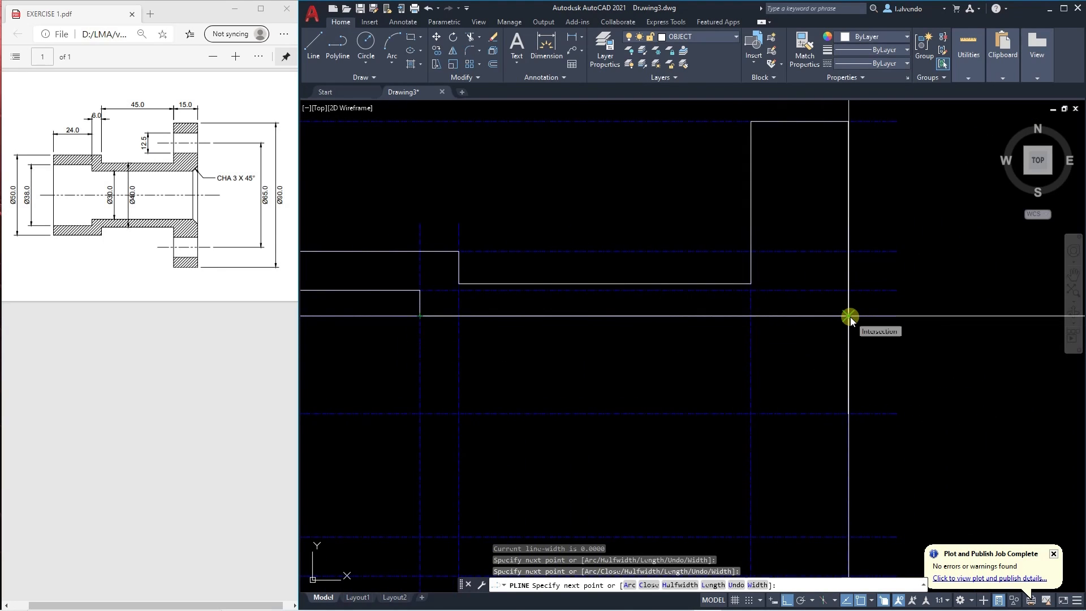
{"action": "left_click", "coordinate": [849, 316]}
{"action": "scroll", "coordinate": [809, 362], "scroll_direction": "down", "scroll_amount": 5}
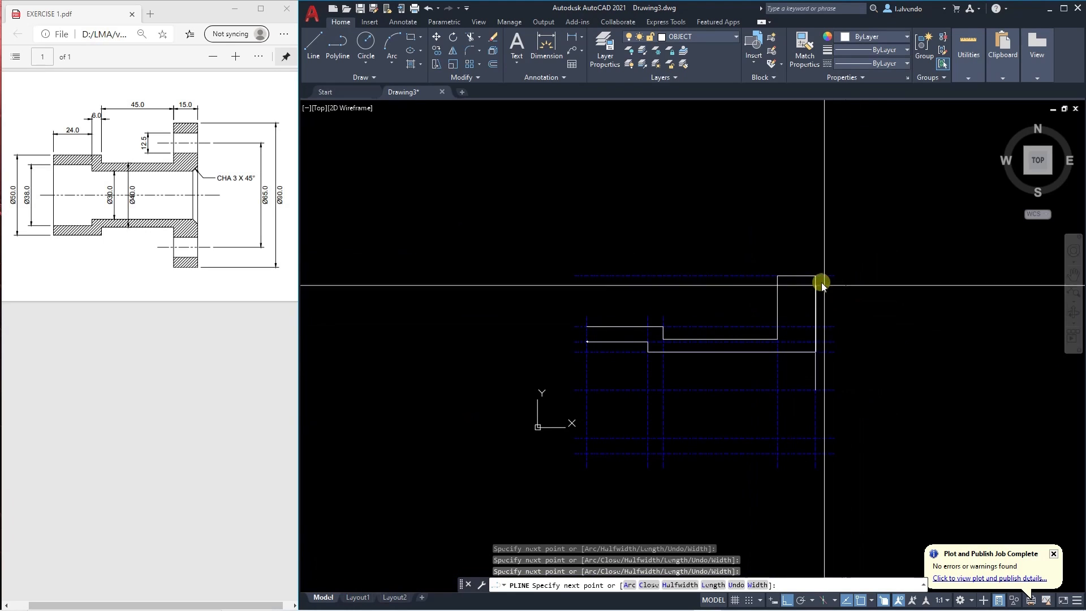
{"action": "key", "text": "Escape"}
{"action": "key", "text": "Escape"}
{"action": "key", "text": "Escape"}
Trim the flange's right edge below the Ø30 bore line.
{"action": "scroll", "coordinate": [843, 390], "scroll_direction": "up", "scroll_amount": 4}
{"action": "type", "text": "tr"}
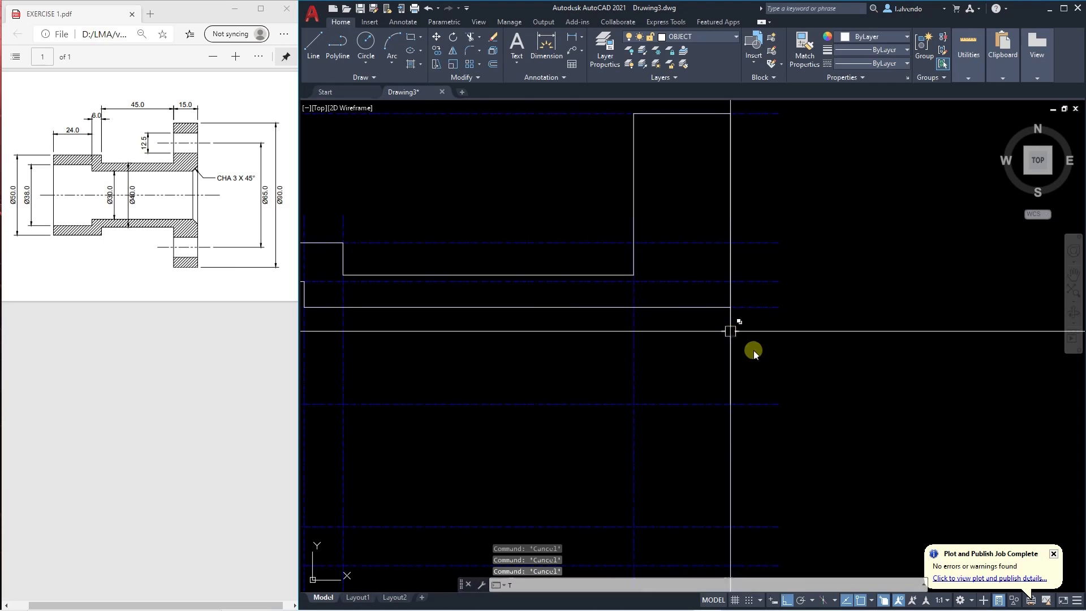
{"action": "key", "text": "Return"}
{"action": "left_click", "coordinate": [728, 337]}
{"action": "scroll", "coordinate": [726, 333], "scroll_direction": "down", "scroll_amount": 2}
{"action": "key", "text": "Escape"}
{"action": "key", "text": "Escape"}
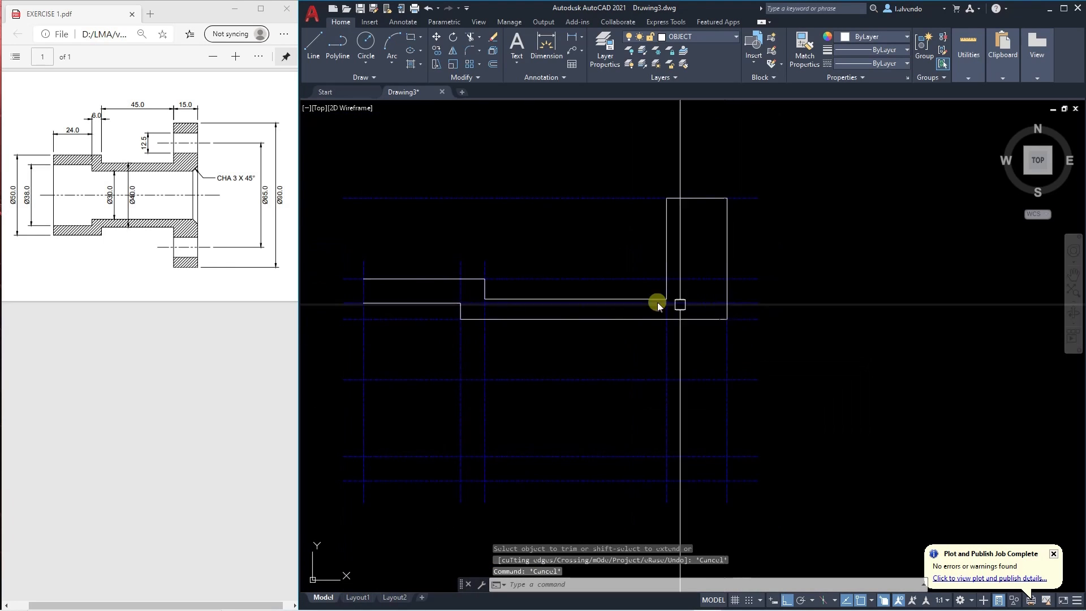
Draw a vertical polyline closing the left end between the bore outline and the outer outline.
{"action": "middle_click_drag", "start_coordinate": [375, 309], "coordinate": [461, 304]}
{"action": "key", "text": "Escape"}
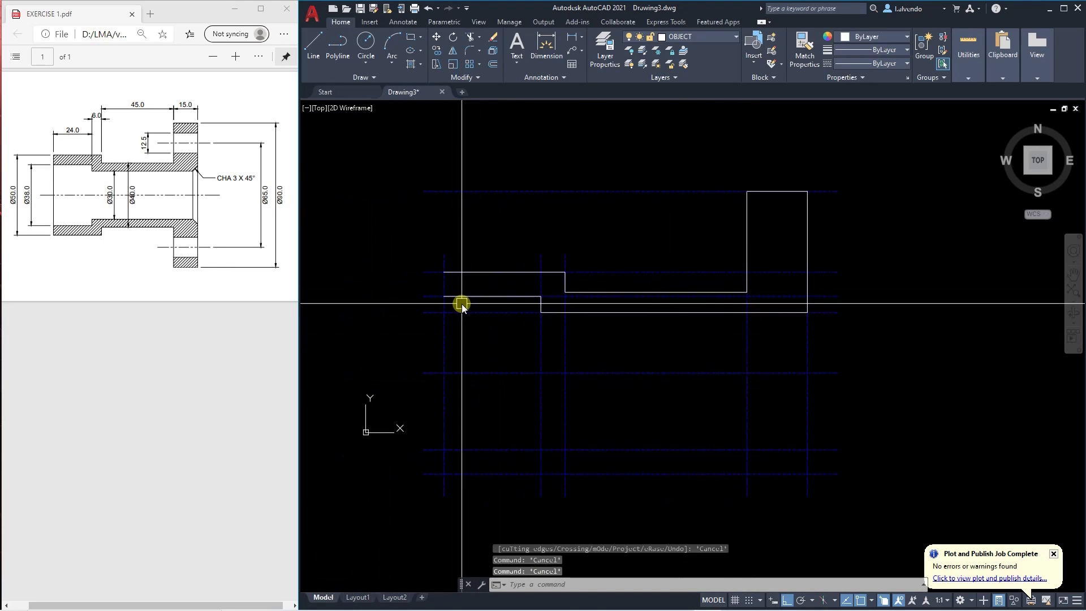
{"action": "type", "text": "pl"}
{"action": "key", "text": "space"}
{"action": "type", "text": "nt: N"}
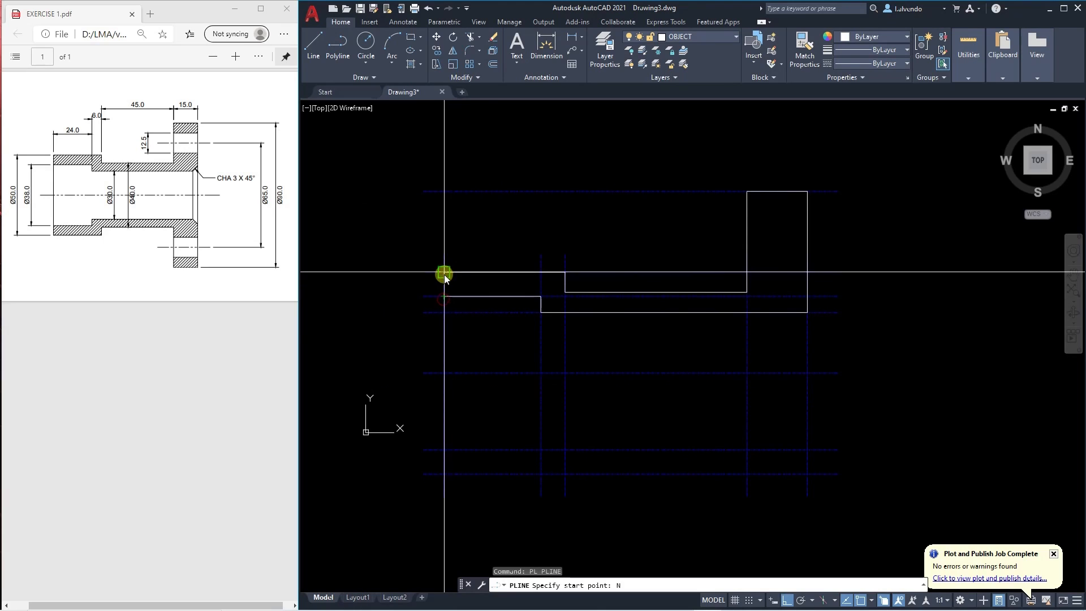
{"action": "left_click", "coordinate": [443, 274]}
{"action": "key", "text": "Escape"}
{"action": "key", "text": "Escape"}
Chamfer the corner between the flange's right face and the Ø30 bore line with both distances set to 3 mm.
{"action": "middle_click_drag", "start_coordinate": [808, 357], "coordinate": [691, 362]}
{"action": "scroll", "coordinate": [701, 347], "scroll_direction": "up", "scroll_amount": 4}
{"action": "key", "text": "Escape"}
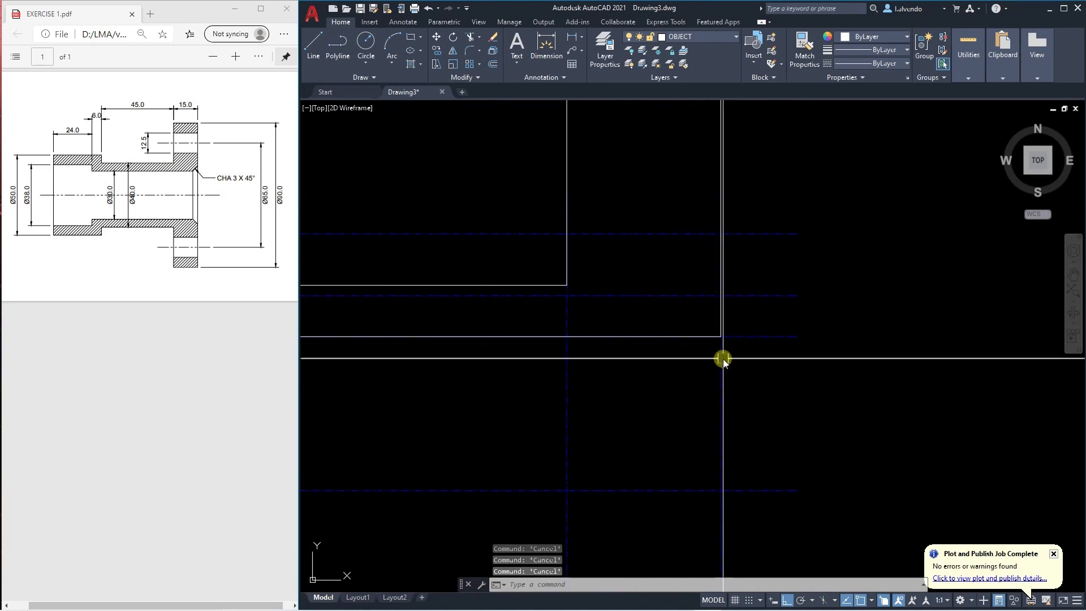
{"action": "middle_click_drag", "start_coordinate": [722, 321], "coordinate": [695, 327]}
{"action": "key", "text": "Escape"}
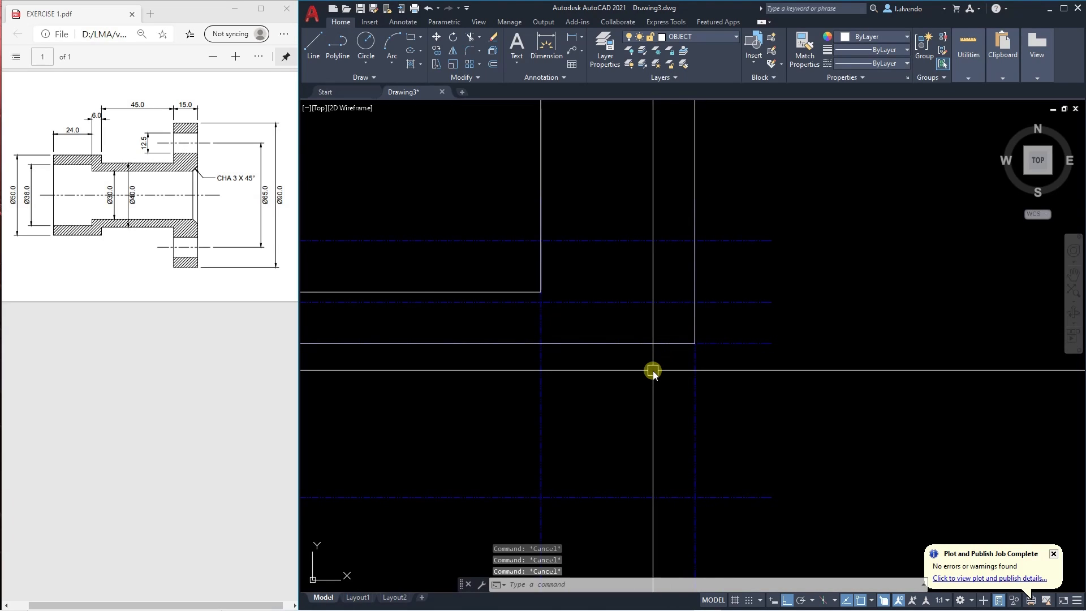
{"action": "middle_click_drag", "start_coordinate": [682, 359], "coordinate": [679, 366]}
{"action": "type", "text": "CHA"}
{"action": "key", "text": "Return"}
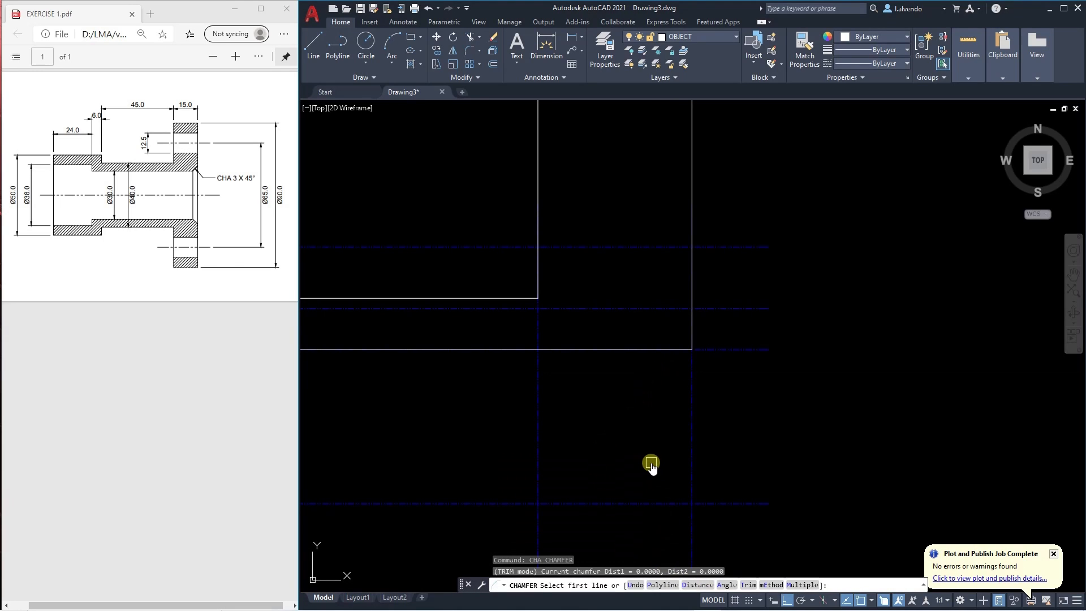
{"action": "type", "text": "D"}
{"action": "key", "text": "Return"}
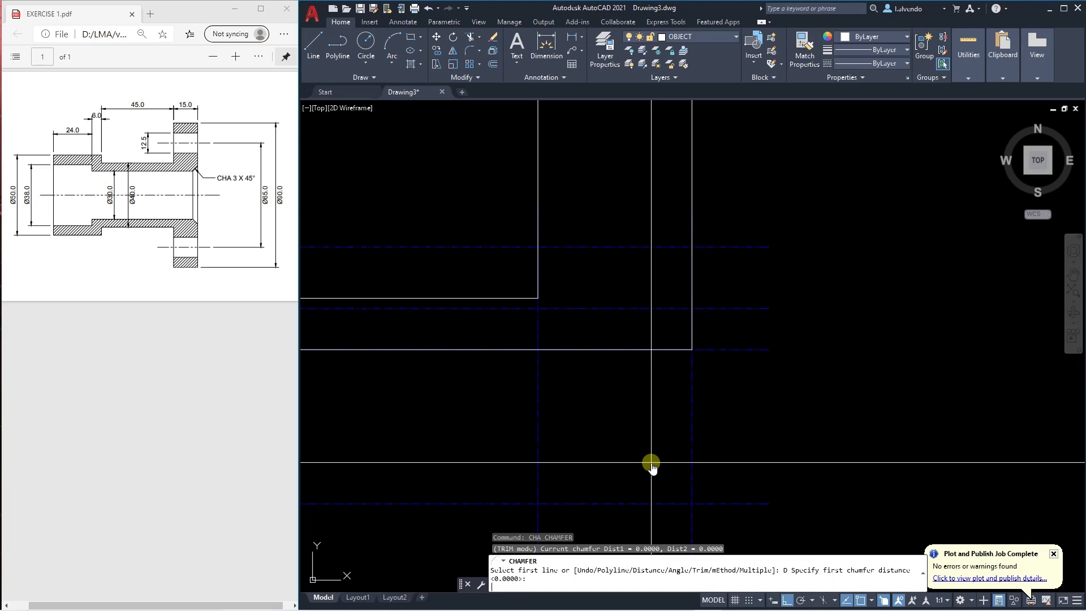
{"action": "type", "text": "3"}
{"action": "key", "text": "Return"}
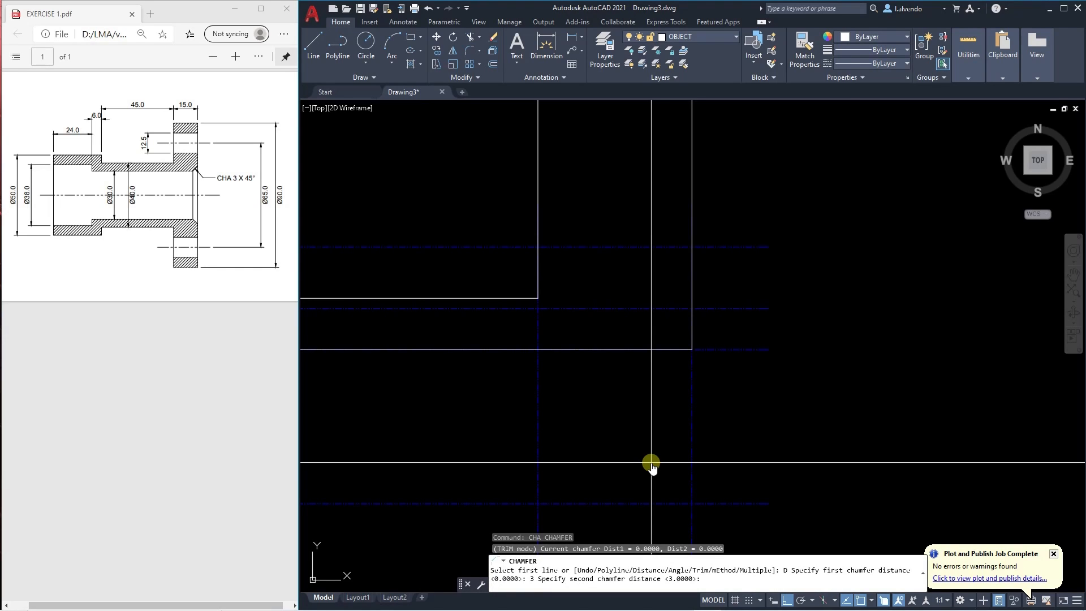
{"action": "key", "text": "Return"}
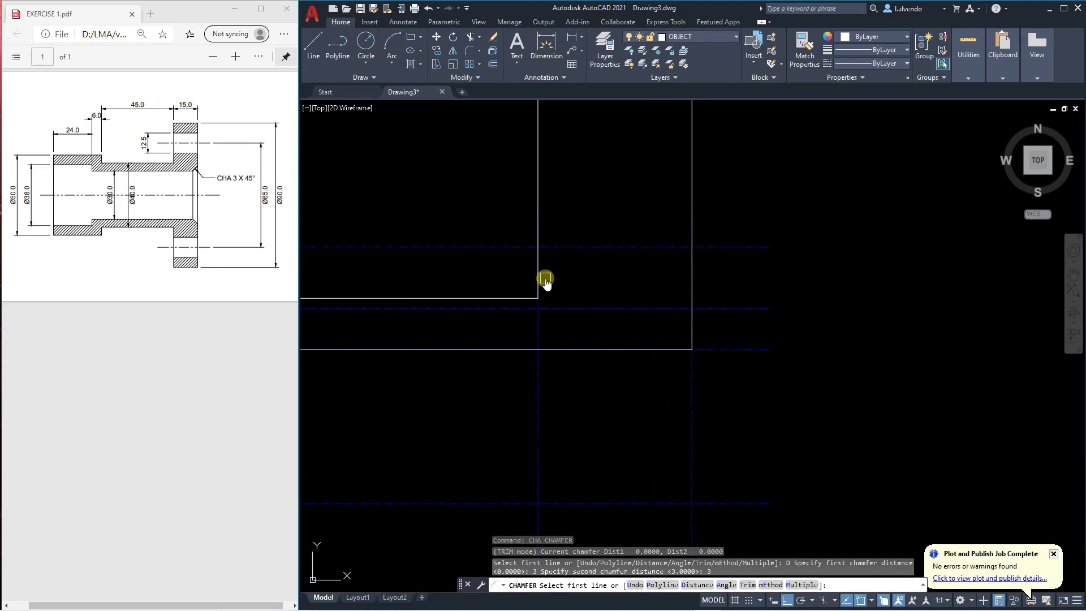
{"action": "left_click", "coordinate": [694, 290]}
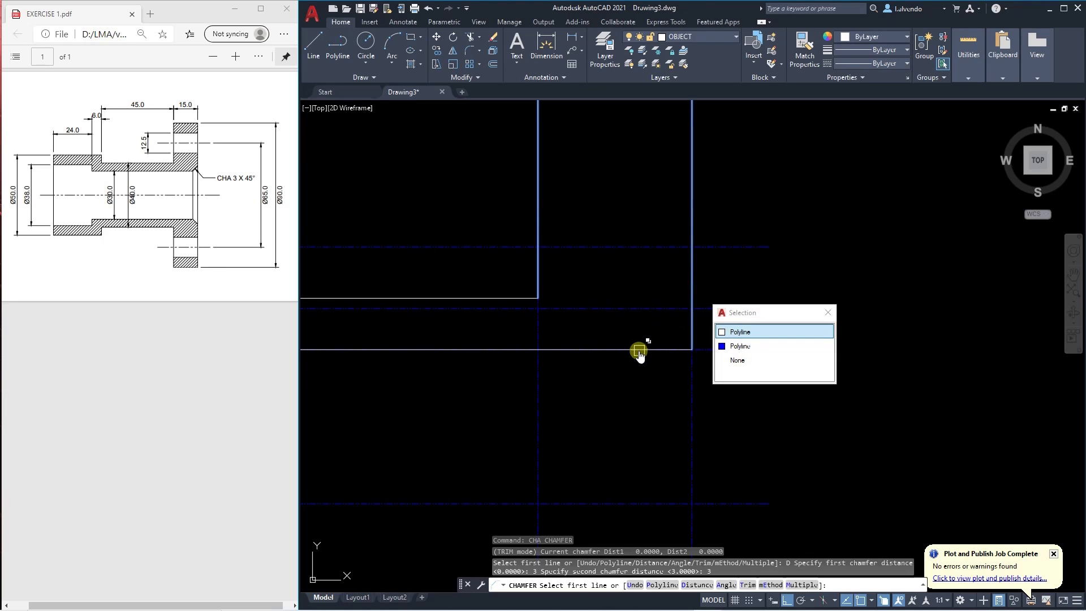
{"action": "left_click", "coordinate": [639, 350]}
{"action": "left_click", "coordinate": [679, 390]}
{"action": "key", "text": "Escape"}
{"action": "key", "text": "Escape"}
{"action": "scroll", "coordinate": [613, 289], "scroll_direction": "down", "scroll_amount": 6}
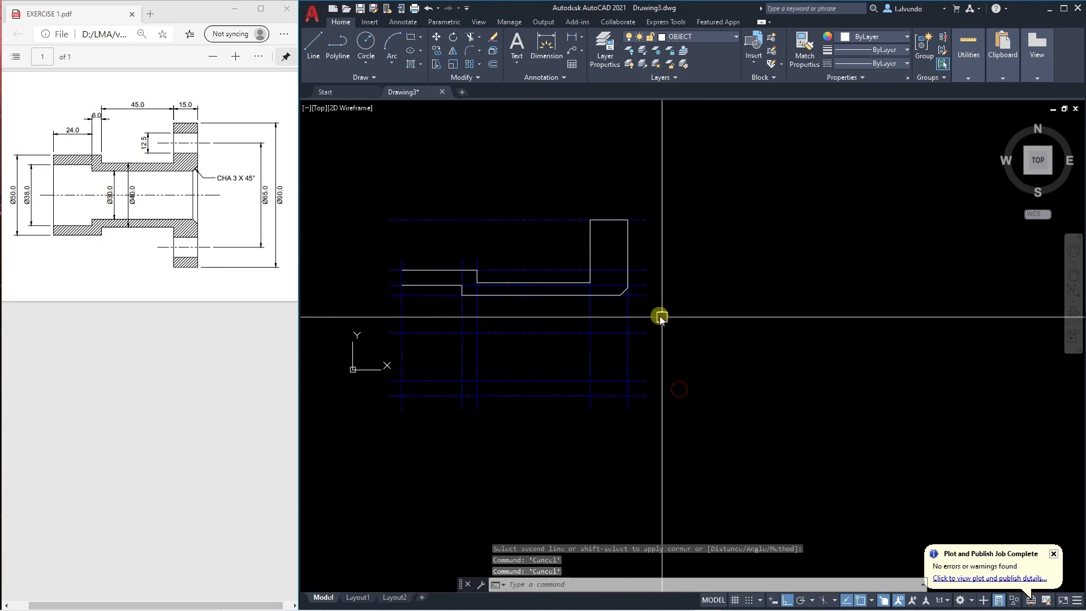
{"action": "scroll", "coordinate": [659, 365], "scroll_direction": "up", "scroll_amount": 2}
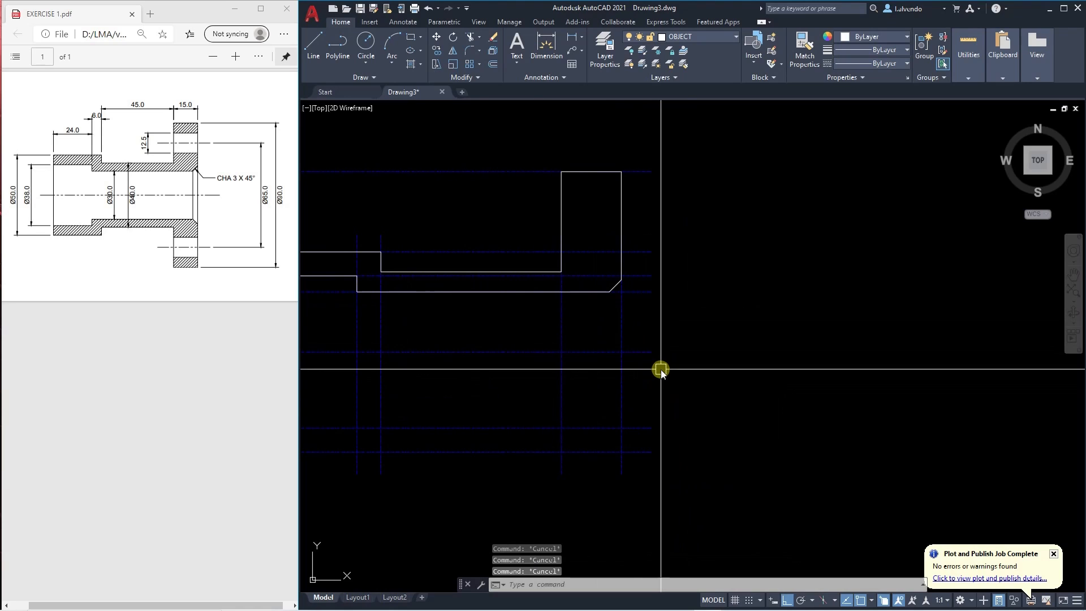
{"action": "type", "text": "pl"}
{"action": "key", "text": "Return"}
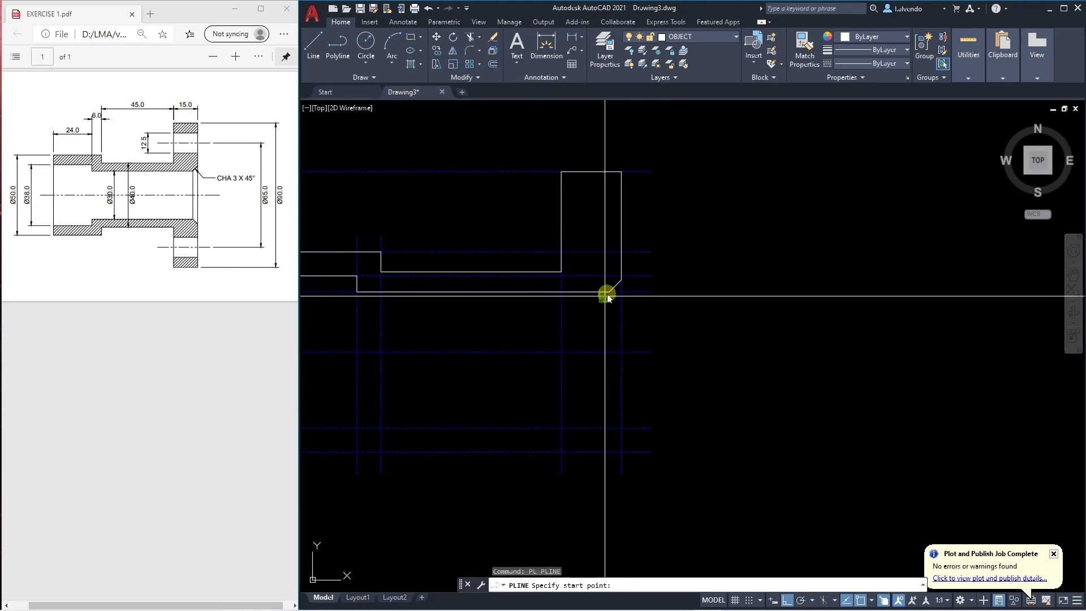
{"action": "key", "text": "Escape"}
{"action": "scroll", "coordinate": [628, 314], "scroll_direction": "down", "scroll_amount": 4}
{"action": "key", "text": "Escape"}
{"action": "key", "text": "Escape"}
{"action": "key", "text": "Escape"}
{"action": "type", "text": "mi"}
{"action": "key", "text": "Return"}
{"action": "left_click", "coordinate": [626, 288]}
{"action": "scroll", "coordinate": [534, 309], "scroll_direction": "up", "scroll_amount": 4}
{"action": "scroll", "coordinate": [421, 304], "scroll_direction": "up", "scroll_amount": 4}
{"action": "key", "text": "Escape"}
{"action": "key", "text": "Escape"}
{"action": "key", "text": "Escape"}
{"action": "left_click", "coordinate": [439, 269]}
{"action": "key", "text": "Escape"}
{"action": "key", "text": "Escape"}
{"action": "key", "text": "Escape"}
Close the open left end of the upper outline with a short vertical polyline from the Ø50 line to the Ø38 bore line.
{"action": "type", "text": "pl"}
{"action": "key", "text": "Return"}
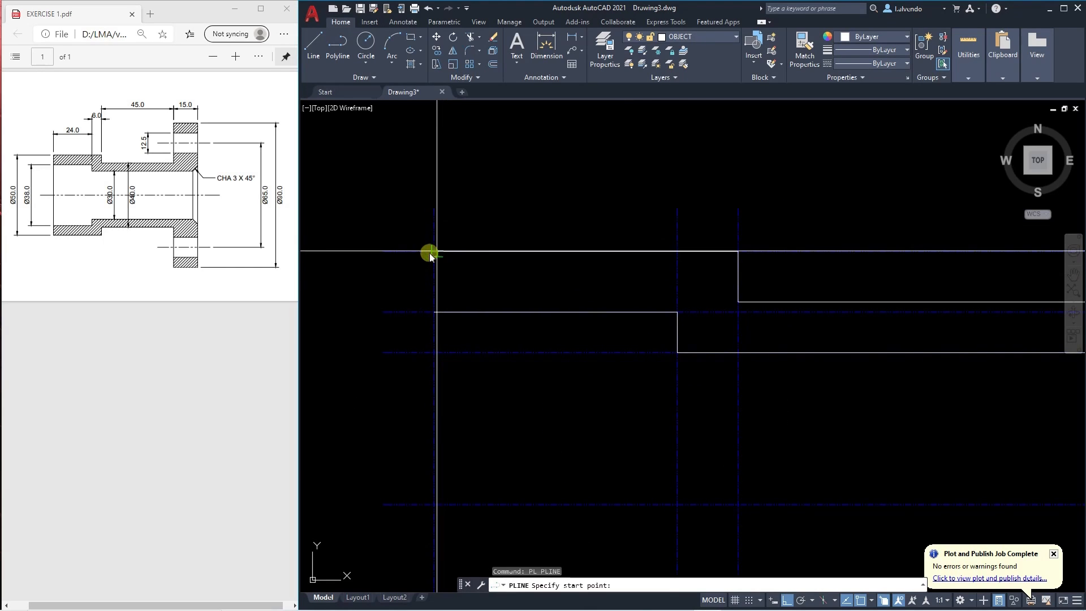
{"action": "left_click", "coordinate": [434, 251]}
{"action": "key", "text": "Escape"}
{"action": "scroll", "coordinate": [414, 303], "scroll_direction": "down", "scroll_amount": 4}
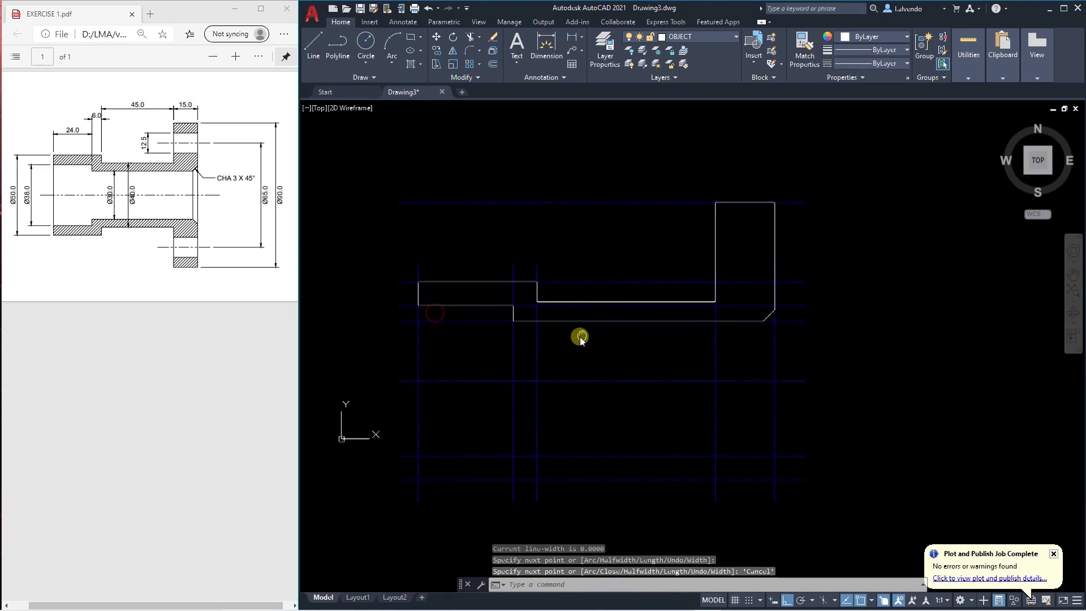
{"action": "key", "text": "Escape"}
{"action": "key", "text": "Escape"}
{"action": "key", "text": "Escape"}
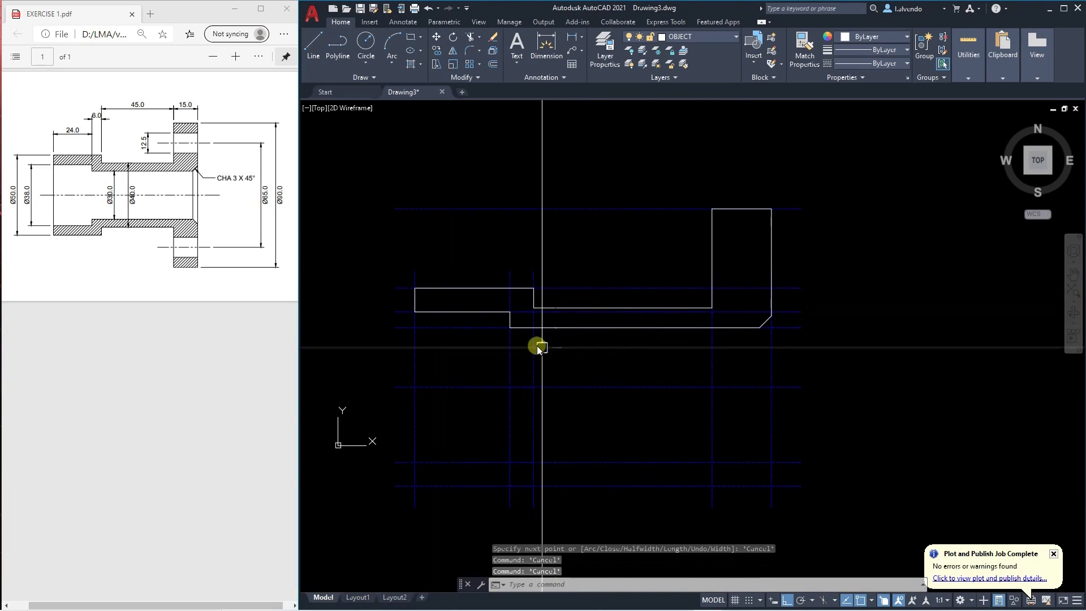
Inspect the upper and bore edges of the section to check whether they are separate polylines.
{"action": "left_click", "coordinate": [423, 291]}
{"action": "key", "text": "Escape"}
{"action": "left_click", "coordinate": [439, 288]}
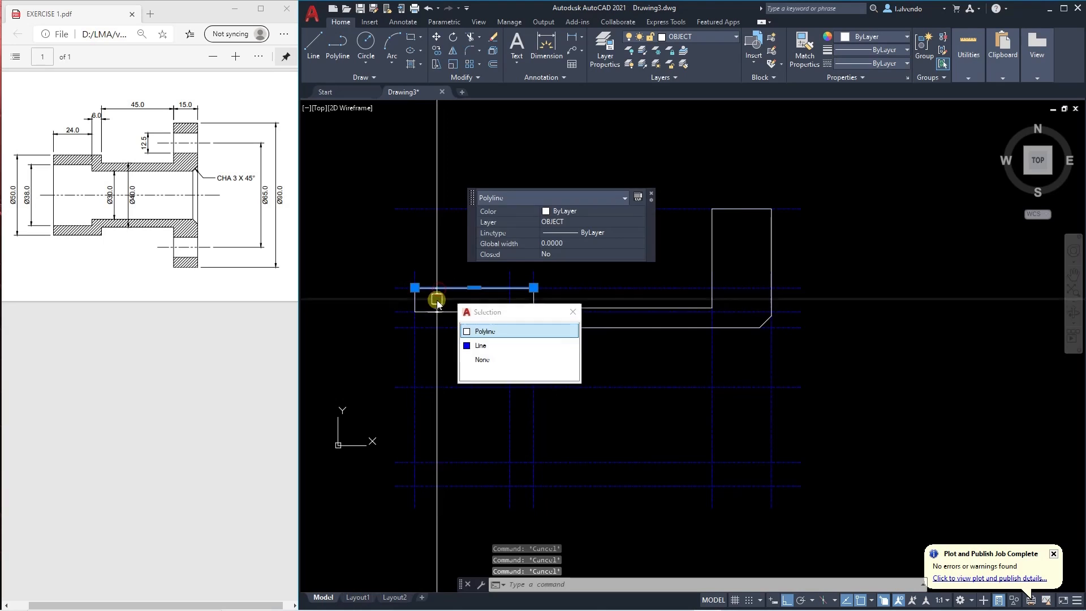
{"action": "key", "text": "Escape"}
{"action": "left_click", "coordinate": [439, 314]}
{"action": "key", "text": "Escape"}
{"action": "scroll", "coordinate": [431, 291], "scroll_direction": "down", "scroll_amount": 5}
{"action": "middle_click_drag", "start_coordinate": [431, 291], "coordinate": [425, 297]}
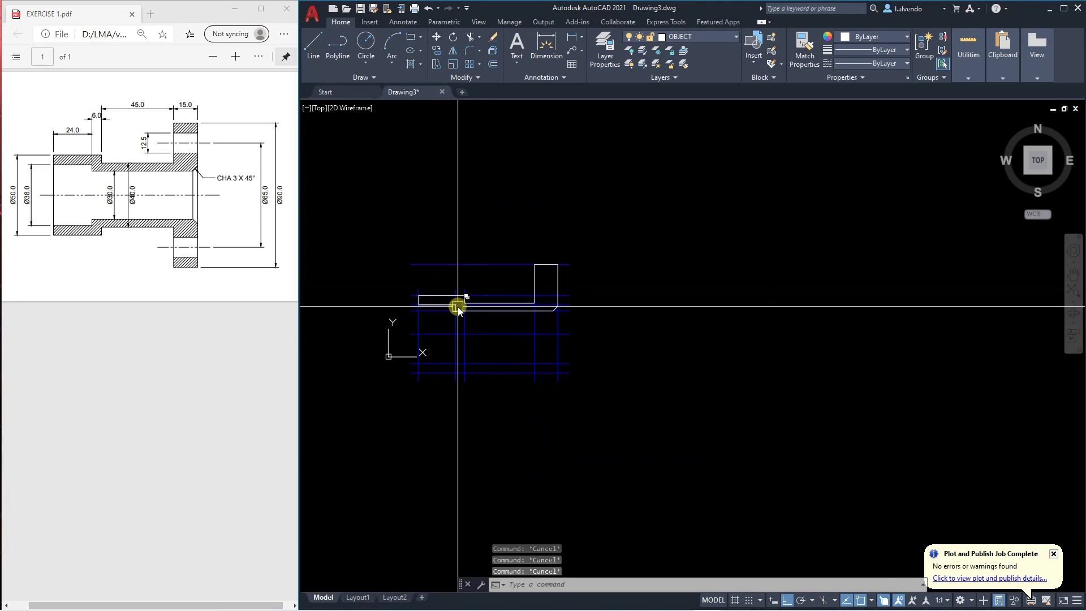
Join all segments of the upper half outline into a single closed polyline and check the joined object.
{"action": "type", "text": "j"}
{"action": "key", "text": "Return"}
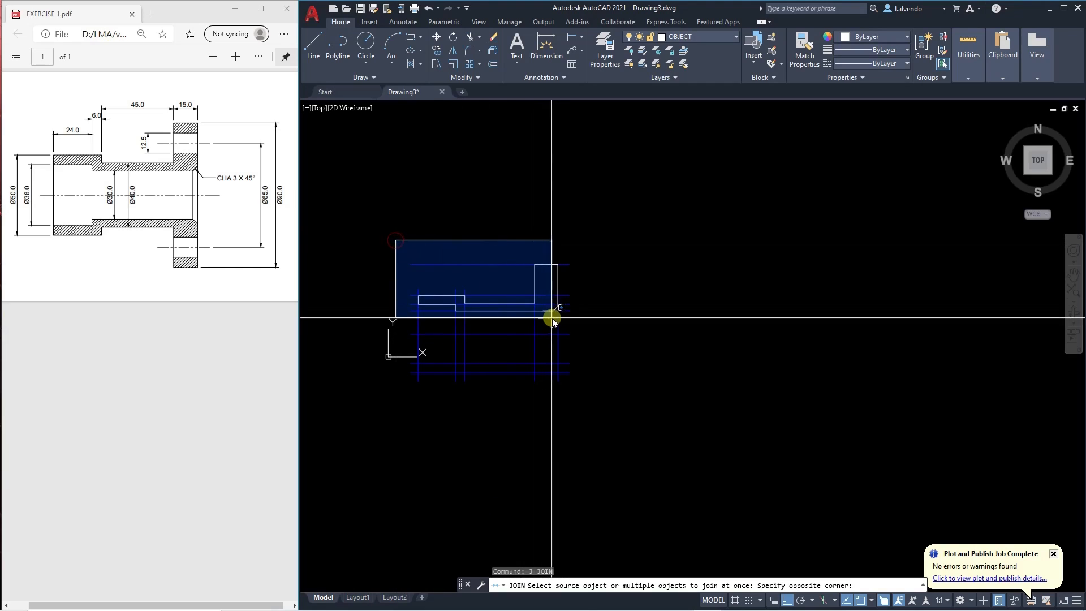
{"action": "left_click", "coordinate": [560, 320]}
{"action": "scroll", "coordinate": [469, 330], "scroll_direction": "up", "scroll_amount": 4}
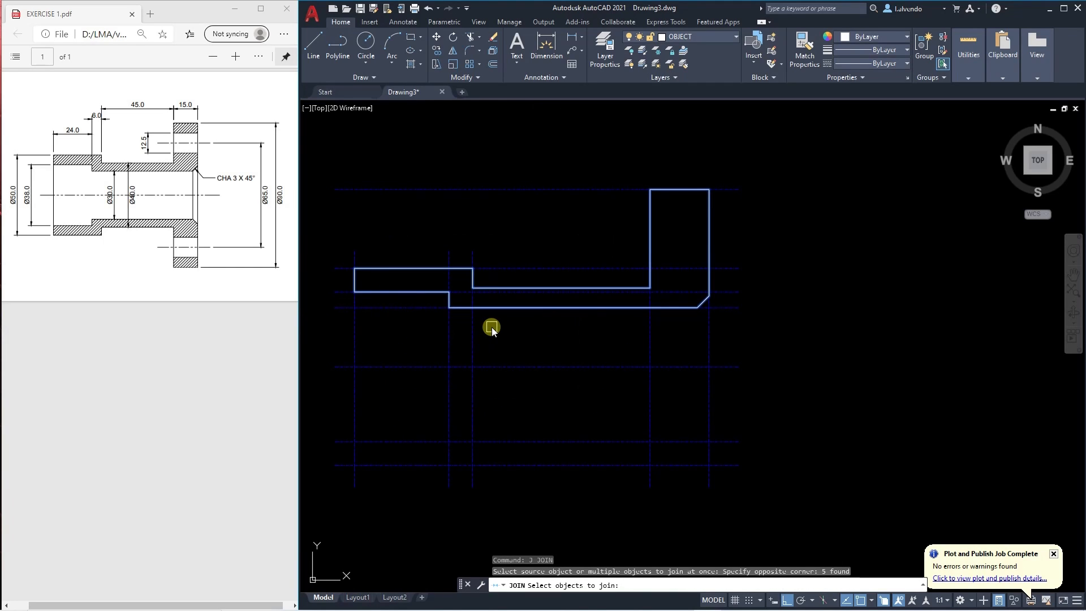
{"action": "key", "text": "Return"}
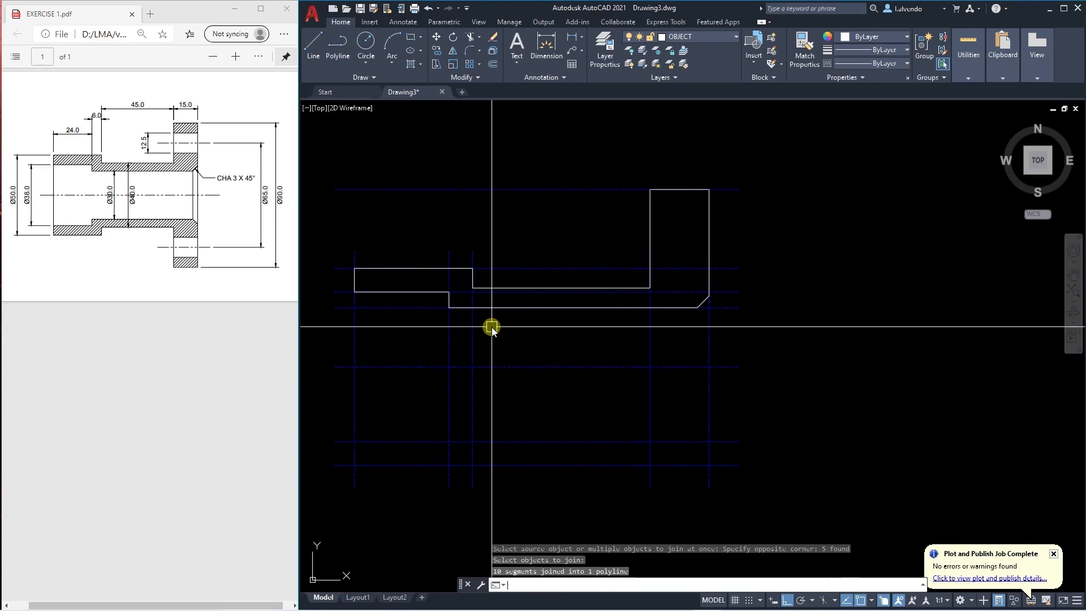
{"action": "key", "text": "Escape"}
{"action": "left_click", "coordinate": [478, 290]}
{"action": "scroll", "coordinate": [491, 299], "scroll_direction": "down", "scroll_amount": 4}
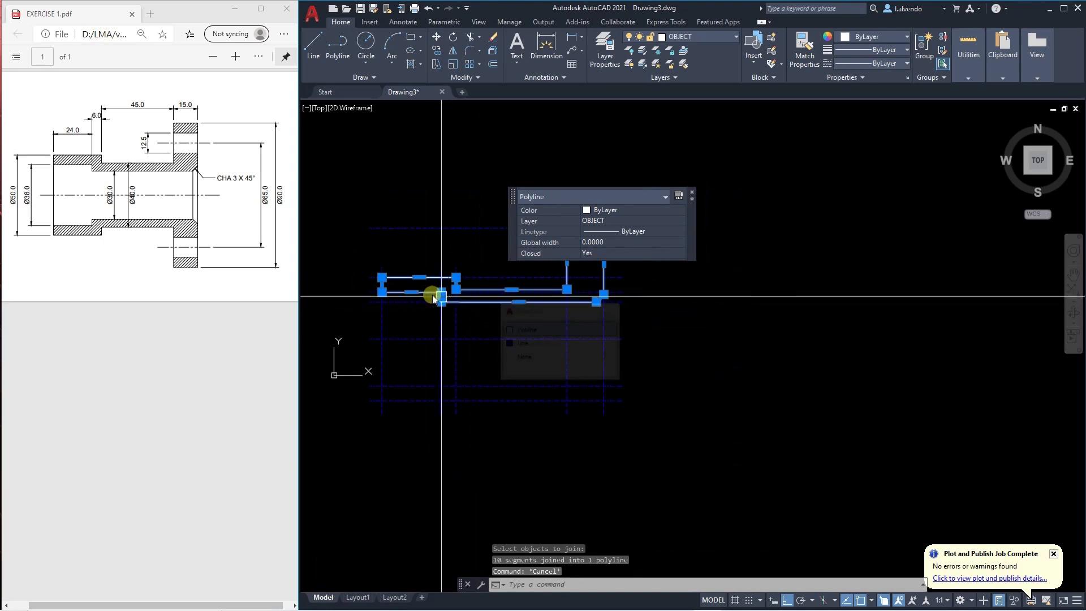
{"action": "scroll", "coordinate": [505, 311], "scroll_direction": "up", "scroll_amount": 4}
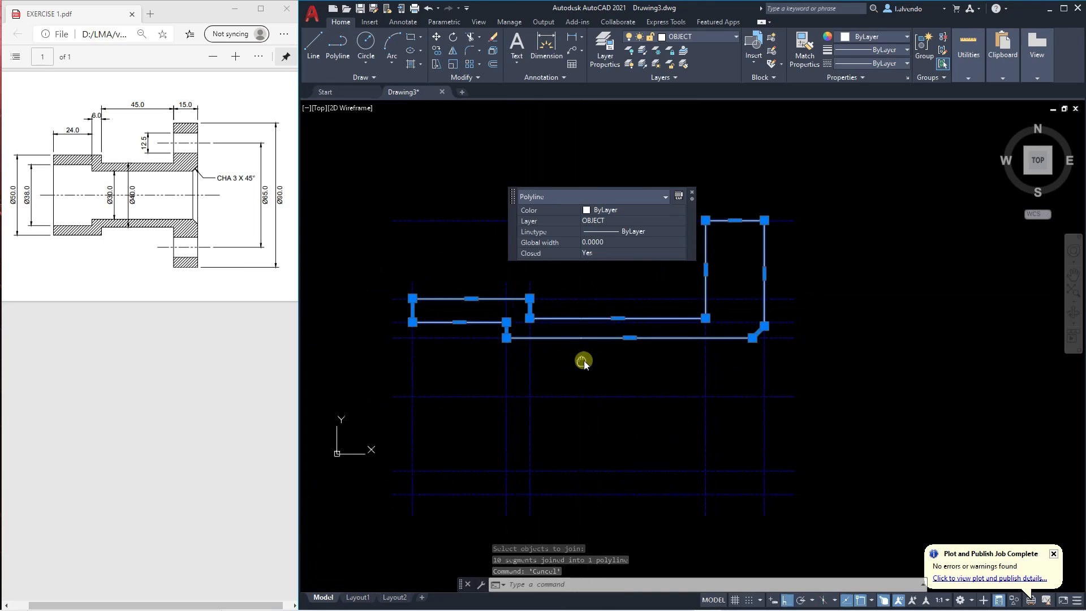
{"action": "key", "text": "Escape"}
{"action": "type", "text": "mi"}
{"action": "key", "text": "Return"}
{"action": "left_click", "coordinate": [599, 337]}
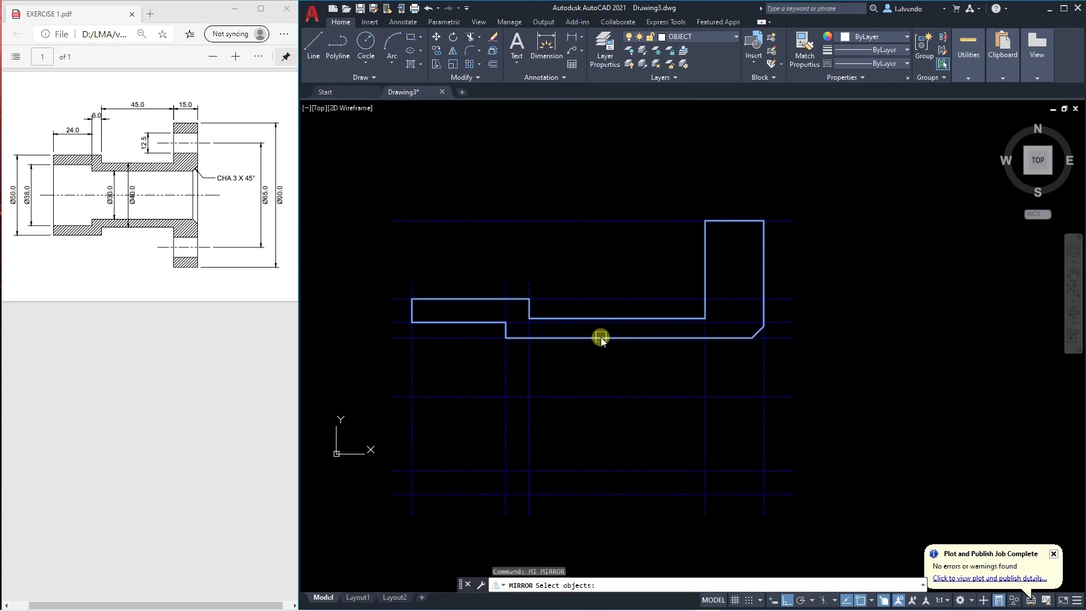
{"action": "scroll", "coordinate": [627, 362], "scroll_direction": "down", "scroll_amount": 2}
{"action": "key", "text": "Return"}
{"action": "left_click", "coordinate": [648, 356]}
{"action": "key", "text": "Escape"}
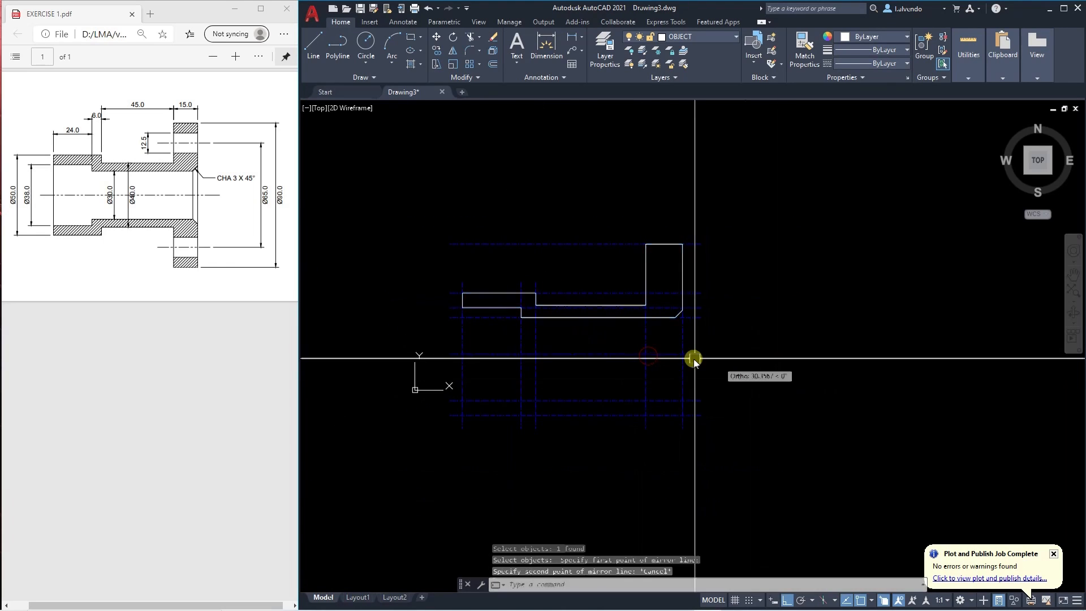
Mirror the upper half polyline about the horizontal main centerline, keeping the source object.
{"action": "scroll", "coordinate": [691, 358], "scroll_direction": "up", "scroll_amount": 2}
{"action": "key", "text": "Return"}
{"action": "left_click", "coordinate": [635, 262]}
{"action": "left_click", "coordinate": [671, 314]}
{"action": "scroll", "coordinate": [671, 314], "scroll_direction": "down", "scroll_amount": 2}
{"action": "key", "text": "Return"}
{"action": "left_click", "coordinate": [608, 310]}
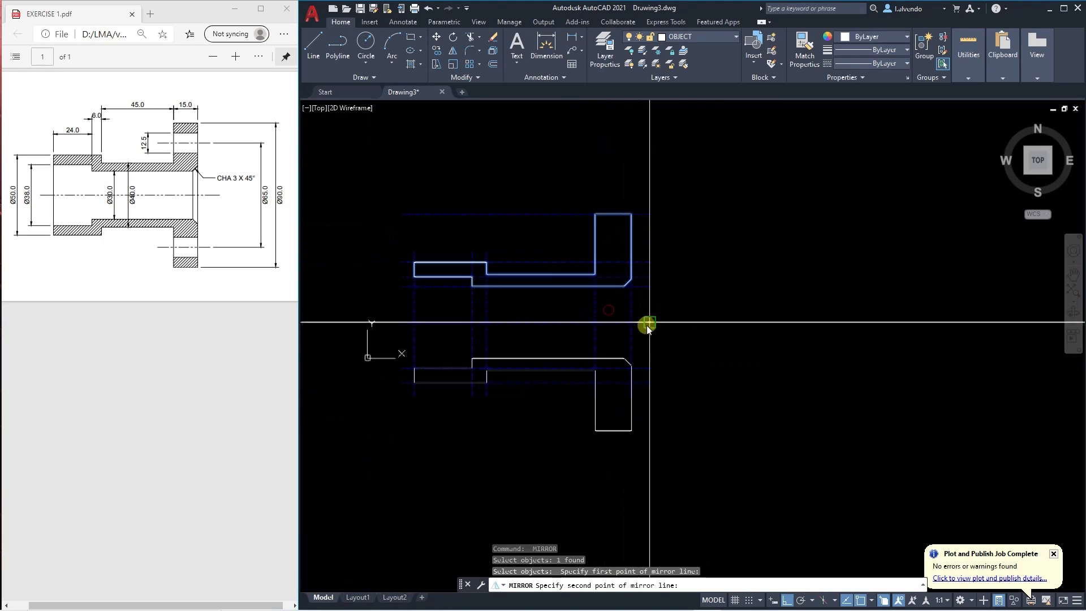
{"action": "left_click", "coordinate": [724, 361]}
{"action": "key", "text": "Escape"}
{"action": "key", "text": "Escape"}
{"action": "middle_click_drag", "start_coordinate": [695, 330], "coordinate": [693, 346]}
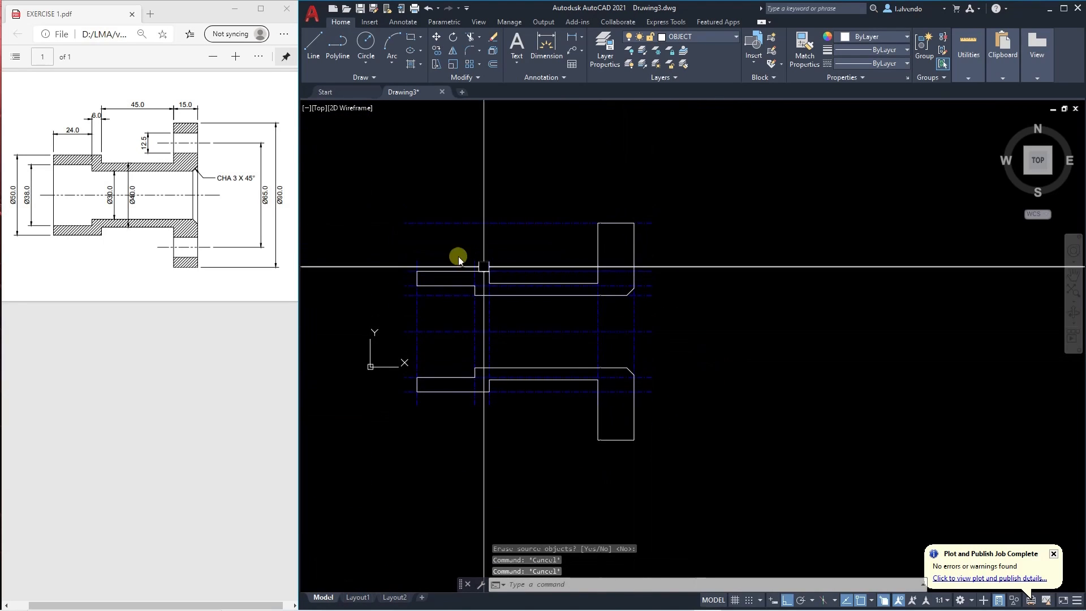
{"action": "key", "text": "Escape"}
Draw vertical lines connecting the inner and outer corners of the upper chamfer to those of the lower chamfer.
{"action": "type", "text": "L"}
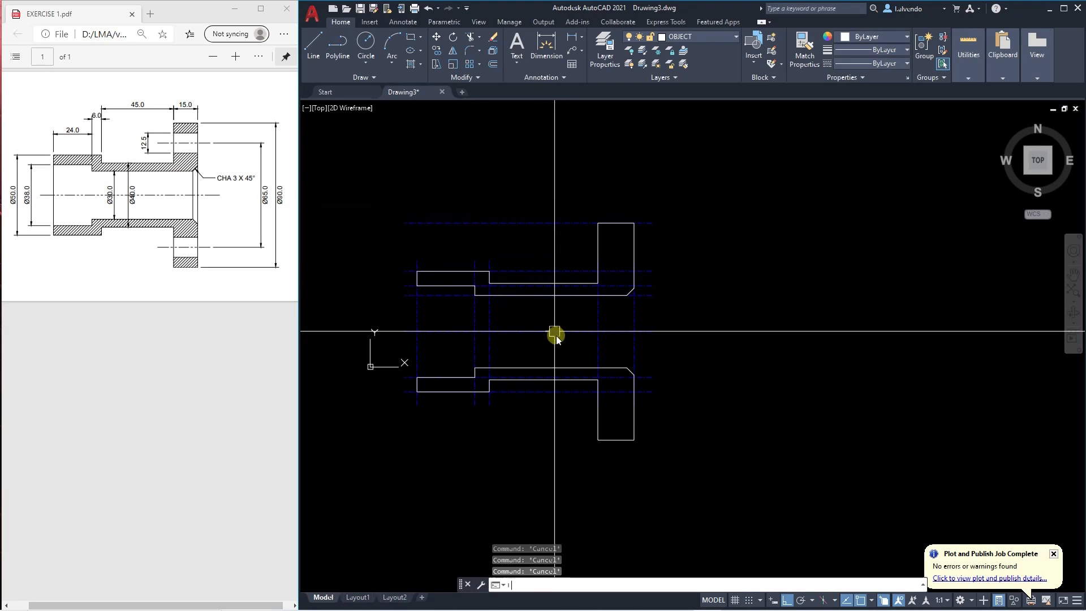
{"action": "key", "text": "Return"}
{"action": "scroll", "coordinate": [633, 310], "scroll_direction": "up", "scroll_amount": 4}
{"action": "left_click", "coordinate": [602, 274]}
{"action": "left_click", "coordinate": [606, 456]}
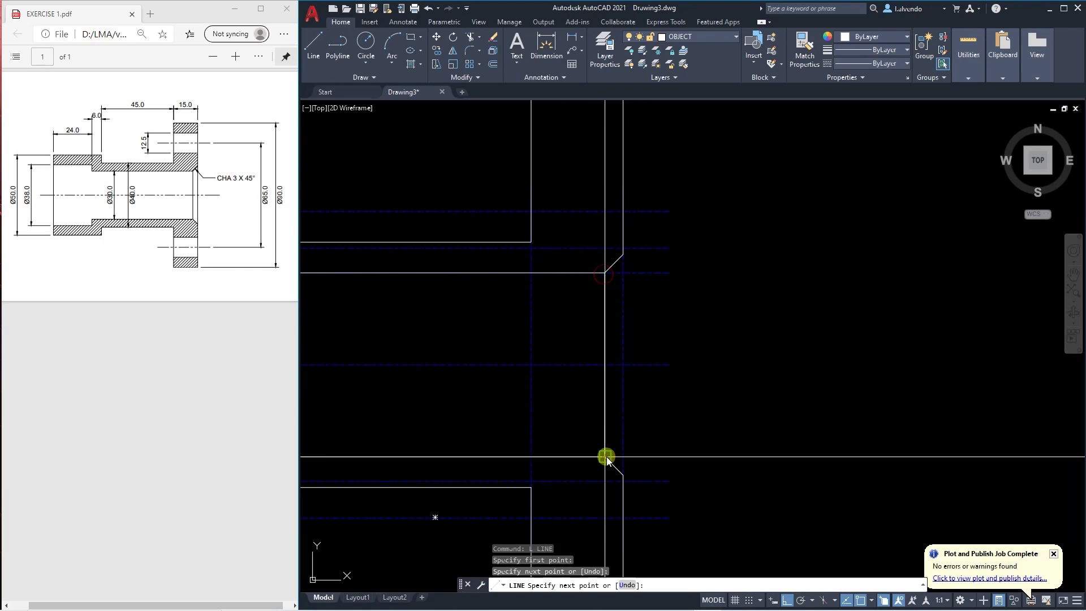
{"action": "left_click", "coordinate": [623, 474]}
{"action": "key", "text": "Escape"}
{"action": "key", "text": "Escape"}
{"action": "key", "text": "Escape"}
{"action": "key", "text": "Escape"}
{"action": "scroll", "coordinate": [625, 307], "scroll_direction": "down", "scroll_amount": 9}
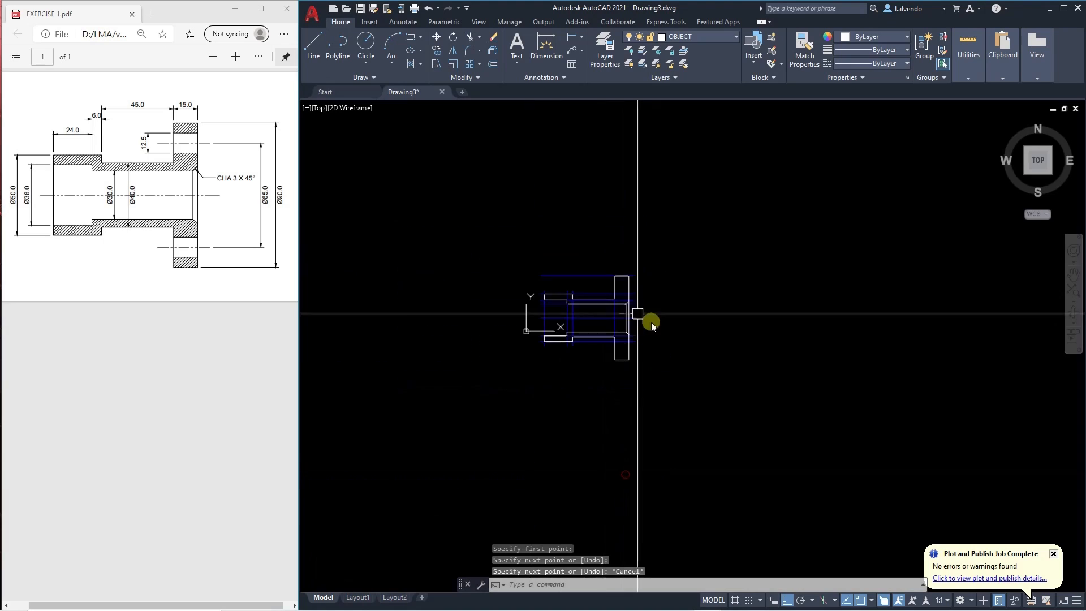
Draw a vertical line across the left end from the upper Ø38 bore edge to the lower one.
{"action": "scroll", "coordinate": [571, 317], "scroll_direction": "up", "scroll_amount": 4}
{"action": "middle_click_drag", "start_coordinate": [654, 402], "coordinate": [653, 411]}
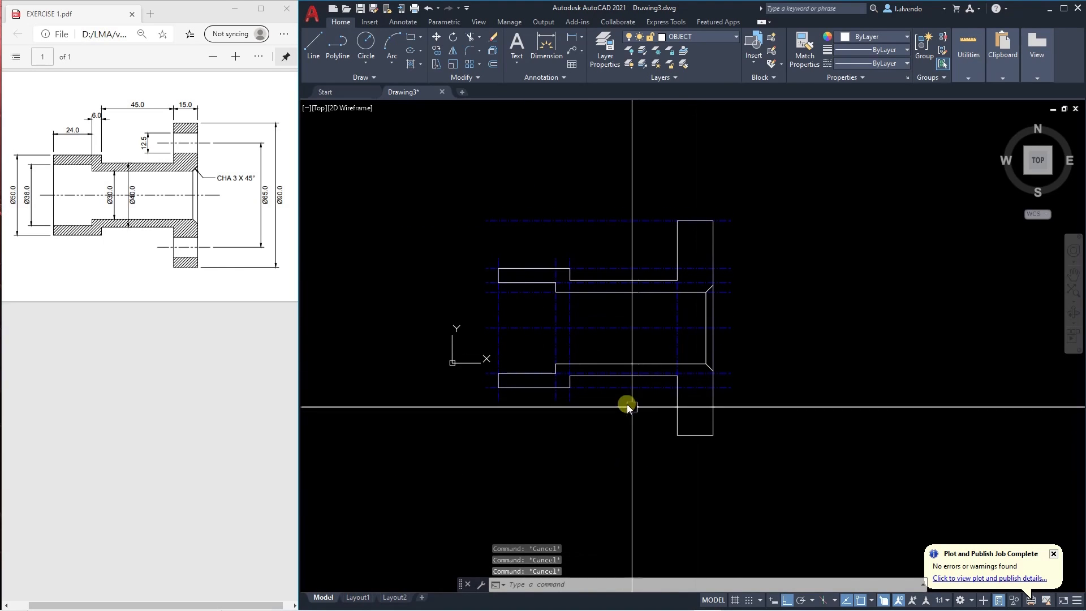
{"action": "type", "text": "L"}
{"action": "key", "text": "Return"}
{"action": "scroll", "coordinate": [497, 284], "scroll_direction": "up", "scroll_amount": 2}
{"action": "left_click", "coordinate": [494, 286]}
{"action": "left_click", "coordinate": [495, 433]}
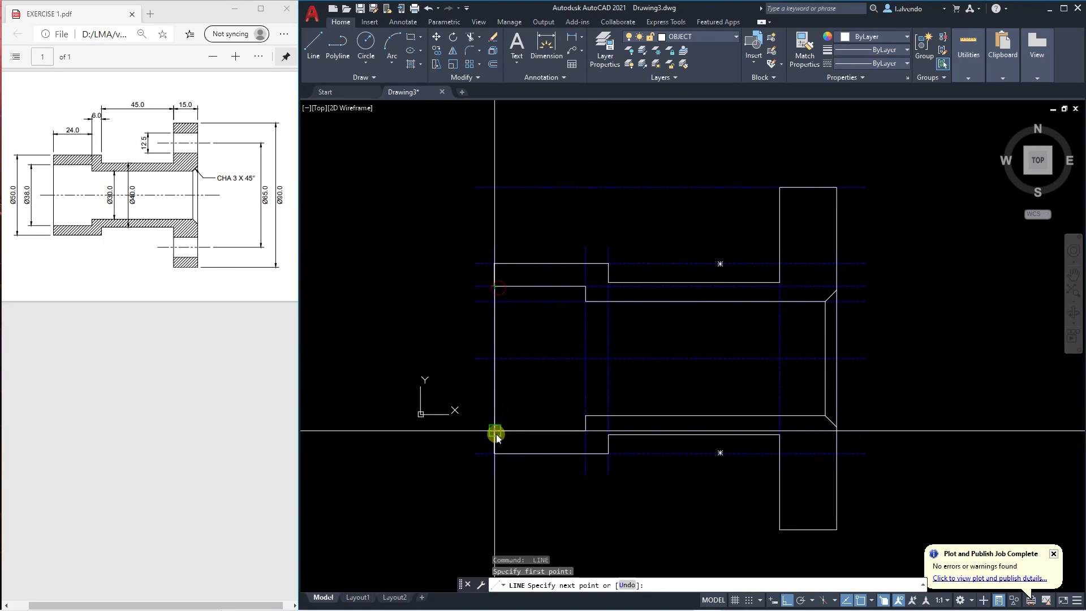
{"action": "key", "text": "Escape"}
{"action": "key", "text": "Escape"}
{"action": "key", "text": "Escape"}
{"action": "scroll", "coordinate": [551, 354], "scroll_direction": "down", "scroll_amount": 4}
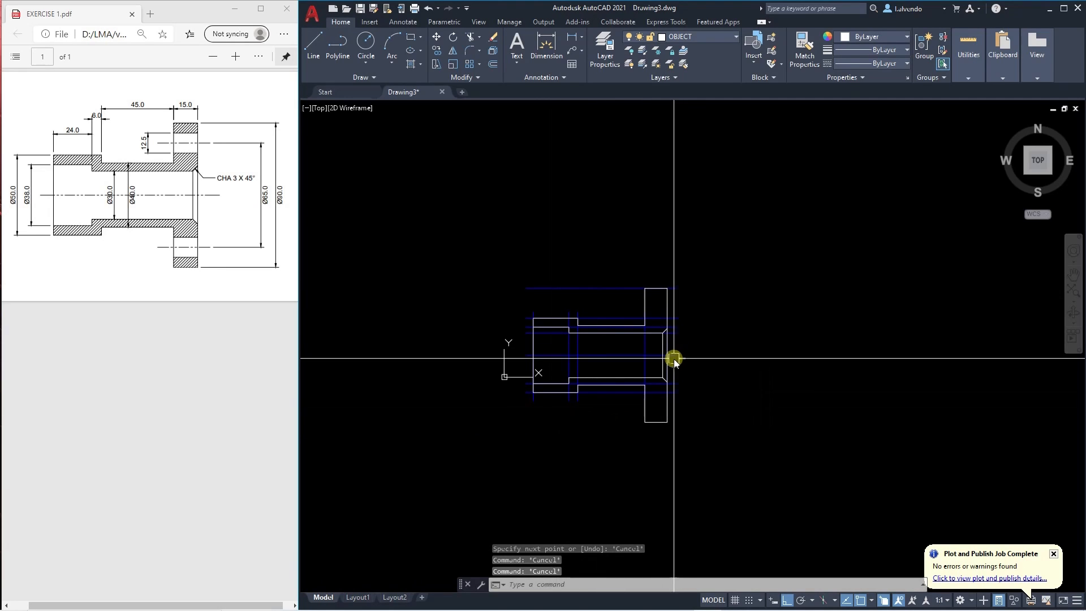
Erase the leftover construction lines around the lower half of the section.
{"action": "middle_click_drag", "start_coordinate": [520, 390], "coordinate": [543, 391]}
{"action": "scroll", "coordinate": [552, 396], "scroll_direction": "up", "scroll_amount": 4}
{"action": "key", "text": "Escape"}
{"action": "left_click", "coordinate": [528, 431]}
{"action": "left_click", "coordinate": [504, 372]}
{"action": "type", "text": "e"}
{"action": "key", "text": "space"}
{"action": "left_click", "coordinate": [698, 451]}
{"action": "left_click", "coordinate": [524, 429]}
{"action": "type", "text": "e"}
{"action": "key", "text": "space"}
Erase the leftover construction lines around the upper half of the section, keeping the main centerline.
{"action": "middle_click_drag", "start_coordinate": [707, 453], "coordinate": [633, 468]}
{"action": "key", "text": "Escape"}
{"action": "scroll", "coordinate": [457, 271], "scroll_direction": "up", "scroll_amount": 2}
{"action": "left_click", "coordinate": [459, 305]}
{"action": "left_click", "coordinate": [406, 195]}
{"action": "type", "text": "e"}
{"action": "key", "text": "space"}
{"action": "scroll", "coordinate": [549, 235], "scroll_direction": "down", "scroll_amount": 2}
{"action": "left_click", "coordinate": [580, 221]}
{"action": "left_click", "coordinate": [533, 152]}
{"action": "type", "text": "e"}
{"action": "key", "text": "space"}
{"action": "key", "text": "Escape"}
Offset the main centerline upward by 32.5 to form the flange hole's centerline.
{"action": "middle_click_drag", "start_coordinate": [726, 213], "coordinate": [668, 218]}
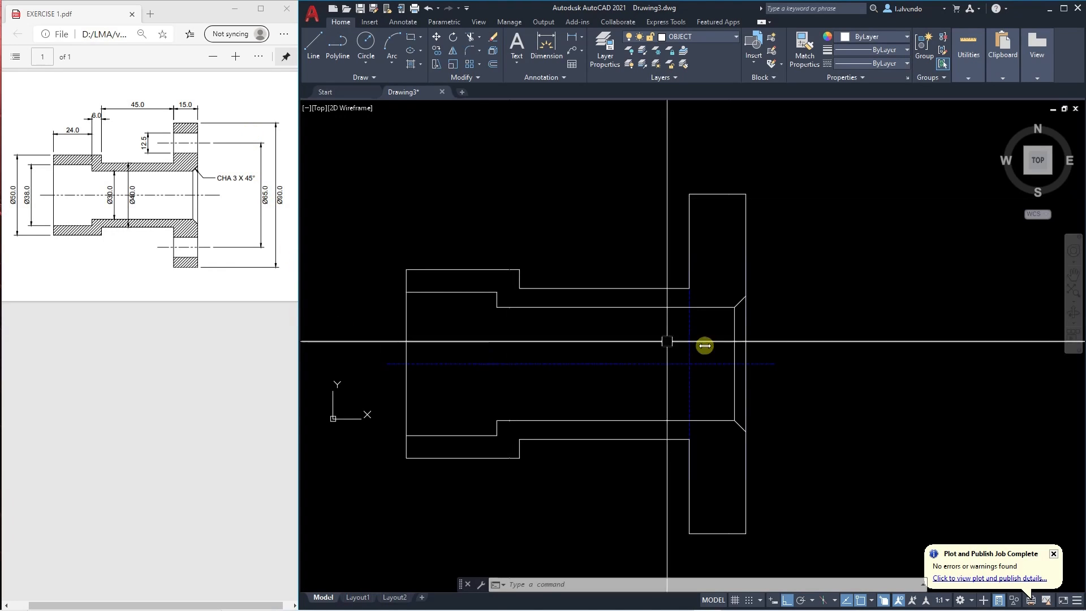
{"action": "middle_click_drag", "start_coordinate": [772, 391], "coordinate": [748, 407]}
{"action": "type", "text": "o"}
{"action": "key", "text": "Return"}
{"action": "type", "text": "32.5"}
{"action": "key", "text": "Return"}
{"action": "left_click", "coordinate": [697, 378]}
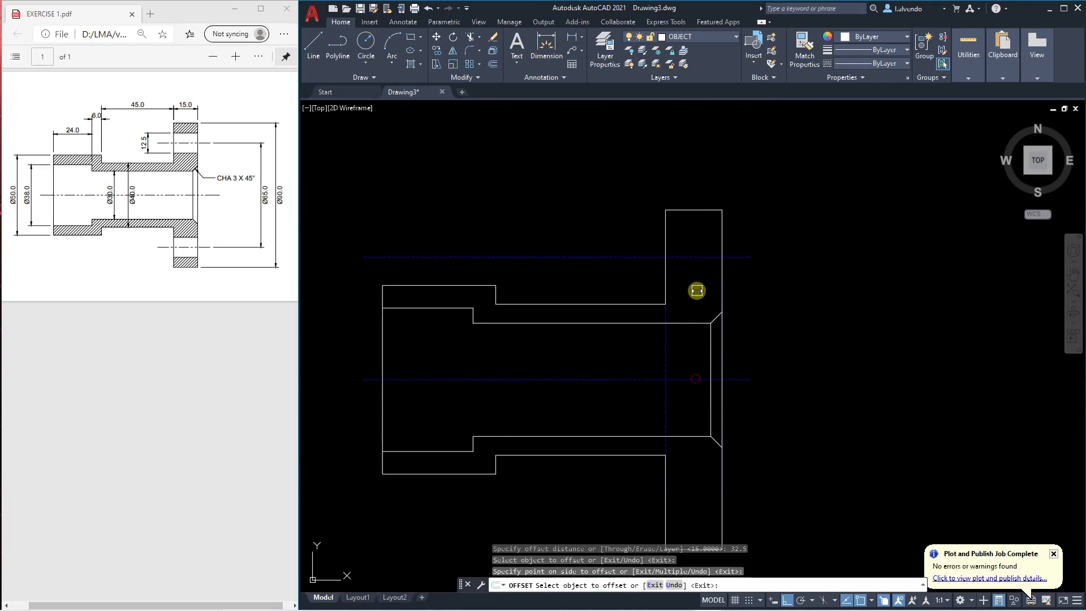
{"action": "left_click", "coordinate": [697, 290]}
{"action": "key", "text": "Escape"}
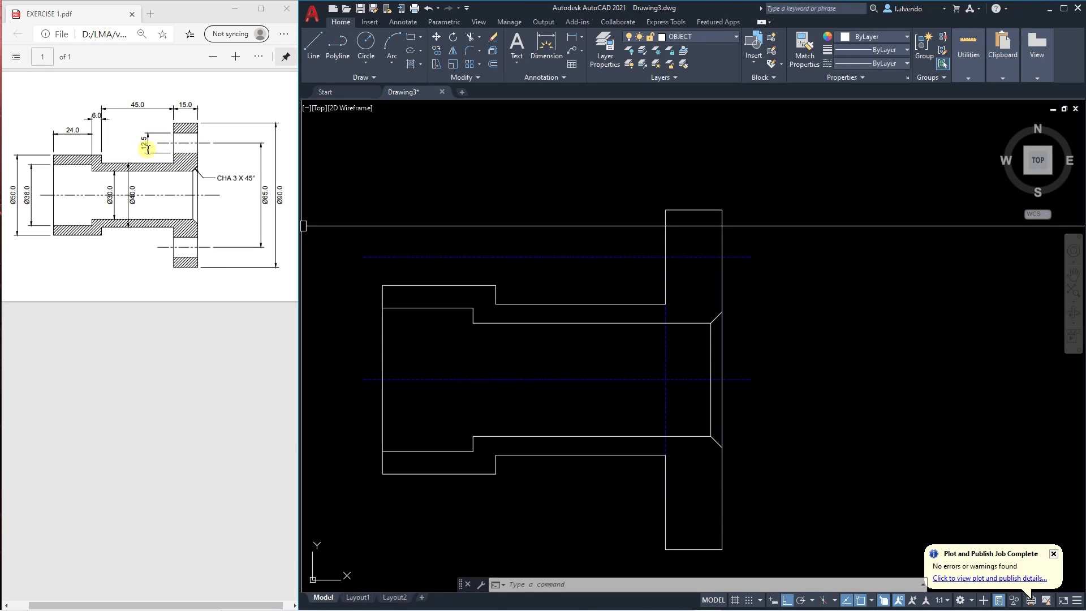
Offset the upper flange hole's centerline by 6.25 both above and below it.
{"action": "type", "text": "o"}
{"action": "key", "text": "Return"}
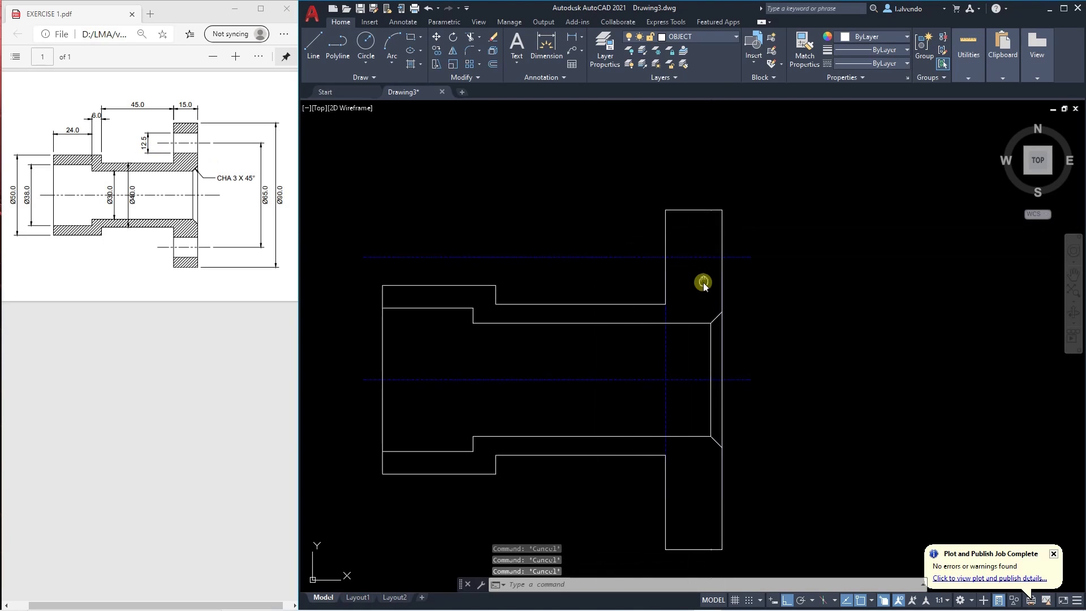
{"action": "type", "text": "6.25"}
{"action": "key", "text": "Return"}
{"action": "left_click", "coordinate": [691, 260]}
{"action": "left_click", "coordinate": [694, 259]}
{"action": "left_click", "coordinate": [693, 259]}
{"action": "left_click", "coordinate": [701, 287]}
{"action": "key", "text": "Escape"}
{"action": "key", "text": "Escape"}
{"action": "key", "text": "Escape"}
Trim the two hole edge lines back to the flange's left and right faces.
{"action": "type", "text": "tr"}
{"action": "key", "text": "Return"}
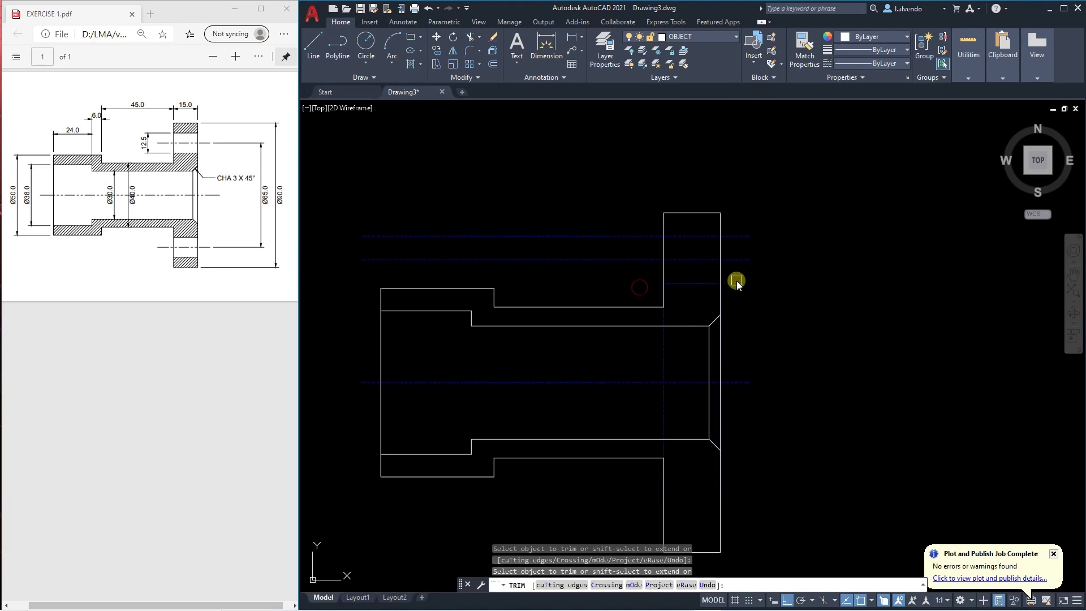
{"action": "key", "text": "Escape"}
Match the properties of the flange outline onto the upper and lower edge lines of the upper flange hole.
{"action": "type", "text": "ma"}
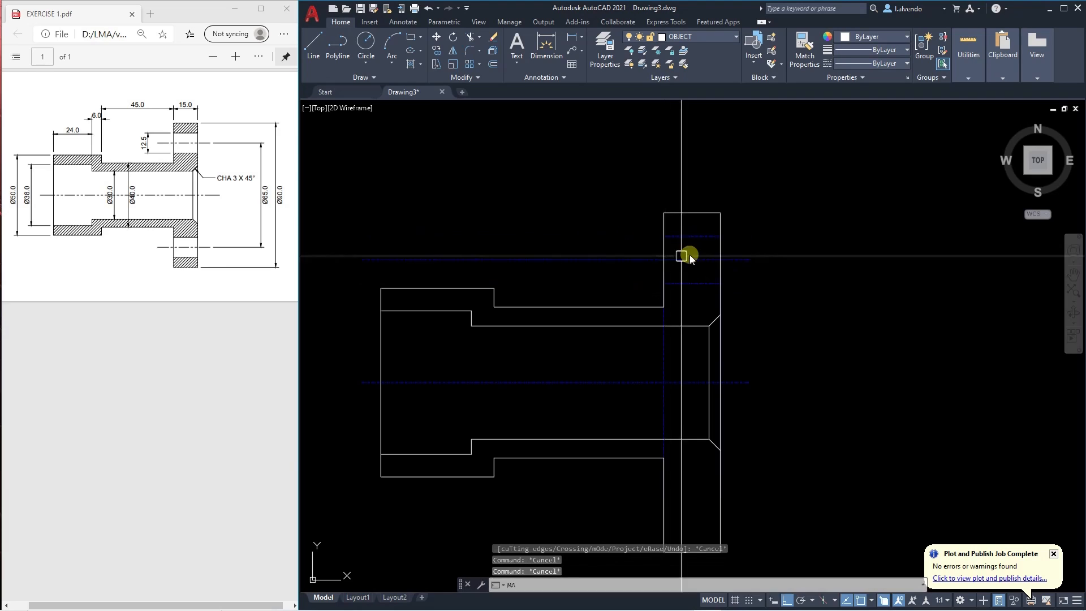
{"action": "key", "text": "Return"}
{"action": "left_click", "coordinate": [720, 226]}
{"action": "left_click", "coordinate": [704, 235]}
{"action": "scroll", "coordinate": [704, 238], "scroll_direction": "up", "scroll_amount": 4}
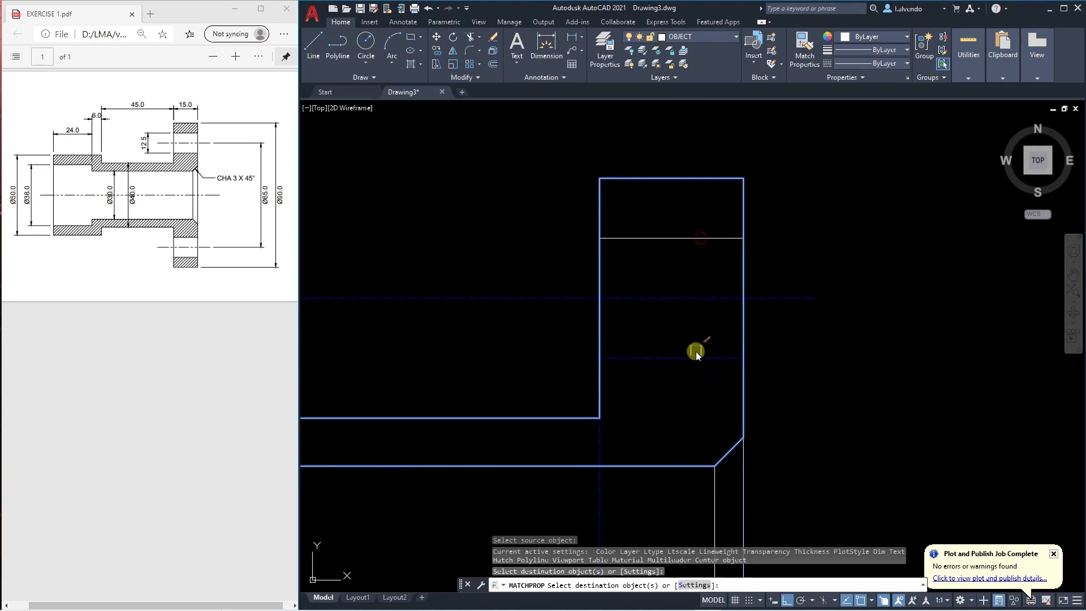
{"action": "left_click", "coordinate": [694, 357]}
{"action": "scroll", "coordinate": [701, 297], "scroll_direction": "down", "scroll_amount": 4}
{"action": "key", "text": "Escape"}
{"action": "key", "text": "Escape"}
{"action": "key", "text": "Escape"}
Stretch the left end of the upper flange hole's centerline in to just outside the flange's left face.
{"action": "middle_click_drag", "start_coordinate": [425, 318], "coordinate": [533, 310]}
{"action": "scroll", "coordinate": [532, 310], "scroll_direction": "up", "scroll_amount": 2}
{"action": "type", "text": "s"}
{"action": "key", "text": "Return"}
{"action": "left_click_drag", "start_coordinate": [468, 289], "coordinate": [408, 262]}
{"action": "left_click", "coordinate": [432, 278]}
{"action": "middle_click_drag", "start_coordinate": [724, 292], "coordinate": [571, 289]}
{"action": "left_click", "coordinate": [730, 293]}
{"action": "key", "text": "Escape"}
{"action": "key", "text": "Escape"}
Adjust the right end of the upper flange hole's centerline just outside the flange's right face with Stretch.
{"action": "middle_click_drag", "start_coordinate": [741, 312], "coordinate": [623, 301]}
{"action": "type", "text": "s"}
{"action": "key", "text": "Return"}
{"action": "left_click_drag", "start_coordinate": [791, 287], "coordinate": [758, 249]}
{"action": "key", "text": "Return"}
{"action": "left_click", "coordinate": [773, 275]}
{"action": "left_click", "coordinate": [772, 268]}
{"action": "key", "text": "Escape"}
{"action": "key", "text": "Escape"}
{"action": "key", "text": "Escape"}
{"action": "scroll", "coordinate": [790, 258], "scroll_direction": "down", "scroll_amount": 5}
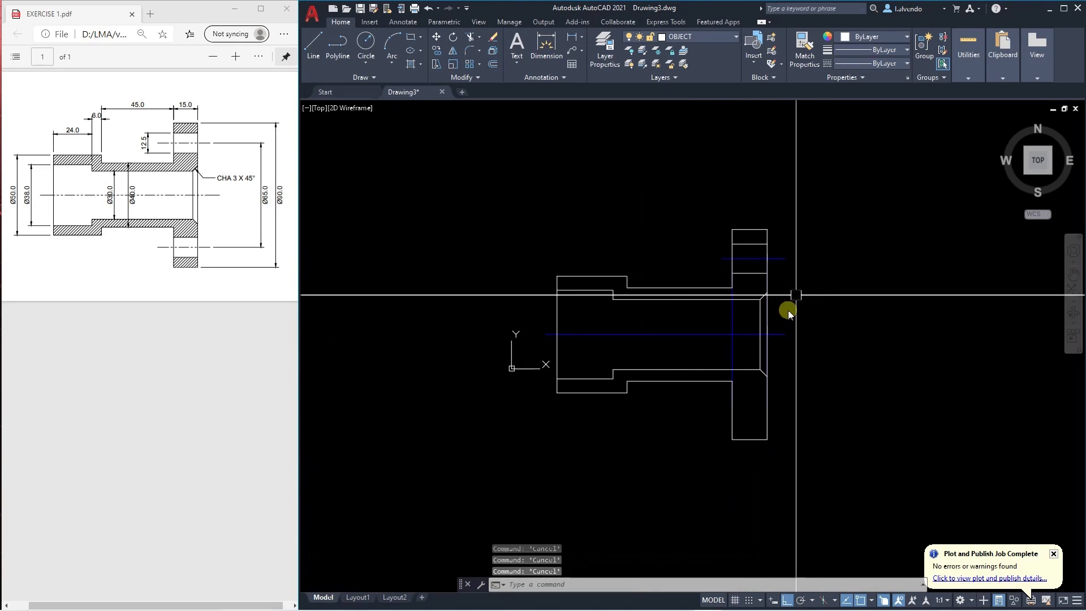
Delete the leftover vertical construction line crossing the bore at the flange's left face.
{"action": "middle_click_drag", "start_coordinate": [691, 358], "coordinate": [687, 351]}
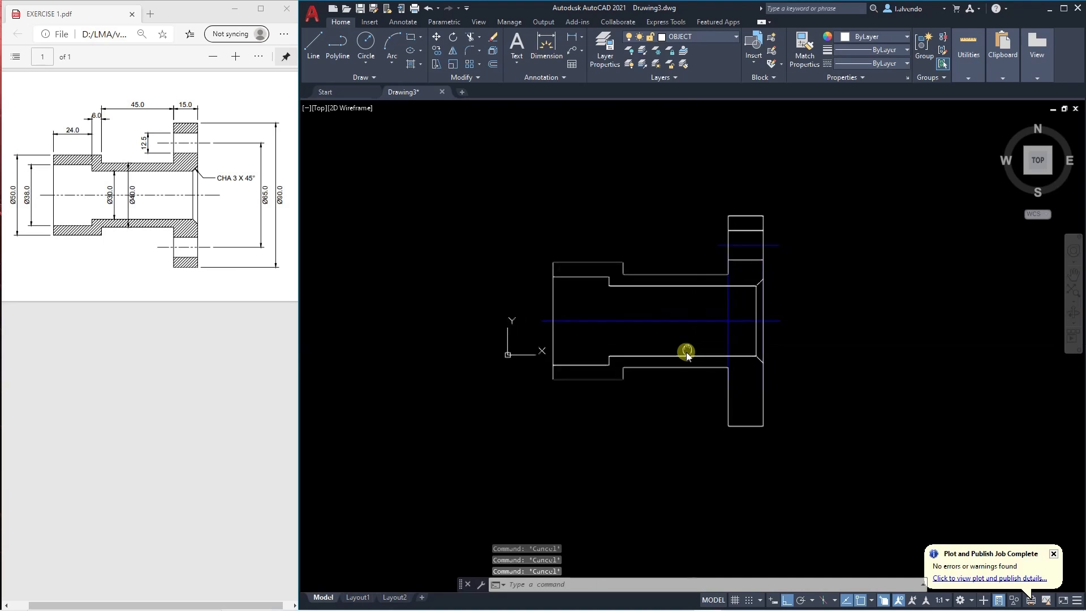
{"action": "scroll", "coordinate": [721, 345], "scroll_direction": "up", "scroll_amount": 4}
{"action": "left_click_drag", "start_coordinate": [729, 345], "coordinate": [680, 349]}
{"action": "scroll", "coordinate": [661, 346], "scroll_direction": "down", "scroll_amount": 4}
{"action": "key", "text": "Delete"}
{"action": "key", "text": "Escape"}
{"action": "key", "text": "Escape"}
{"action": "middle_click_drag", "start_coordinate": [633, 358], "coordinate": [654, 348]}
{"action": "key", "text": "Escape"}
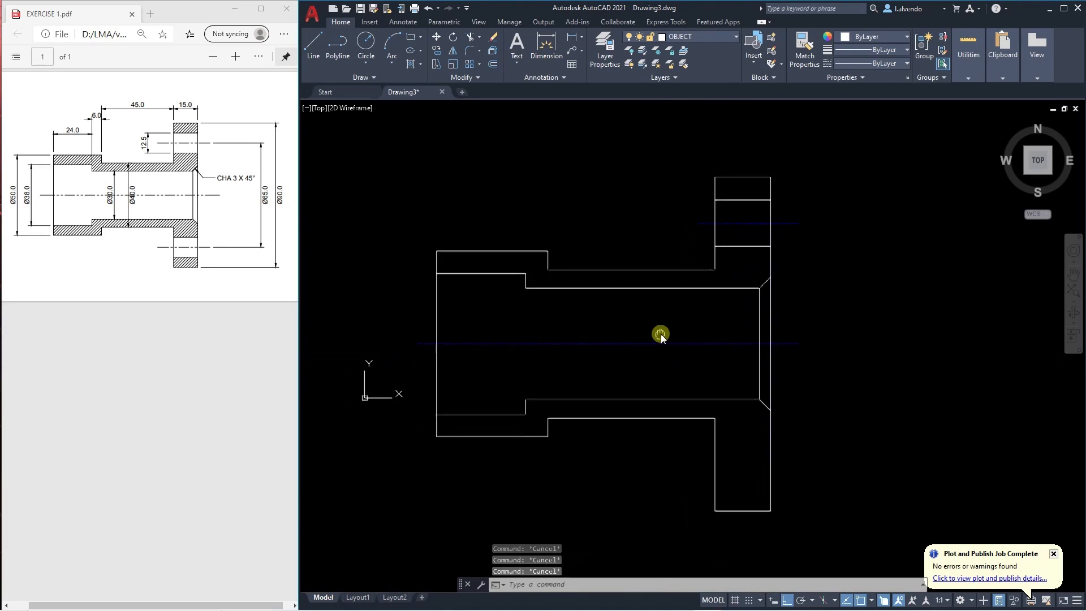
Mirror the two upper flange hole edge lines about the main centerline, keeping the originals.
{"action": "type", "text": "MI"}
{"action": "key", "text": "Return"}
{"action": "left_click", "coordinate": [735, 265]}
{"action": "left_click", "coordinate": [737, 219]}
{"action": "key", "text": "Return"}
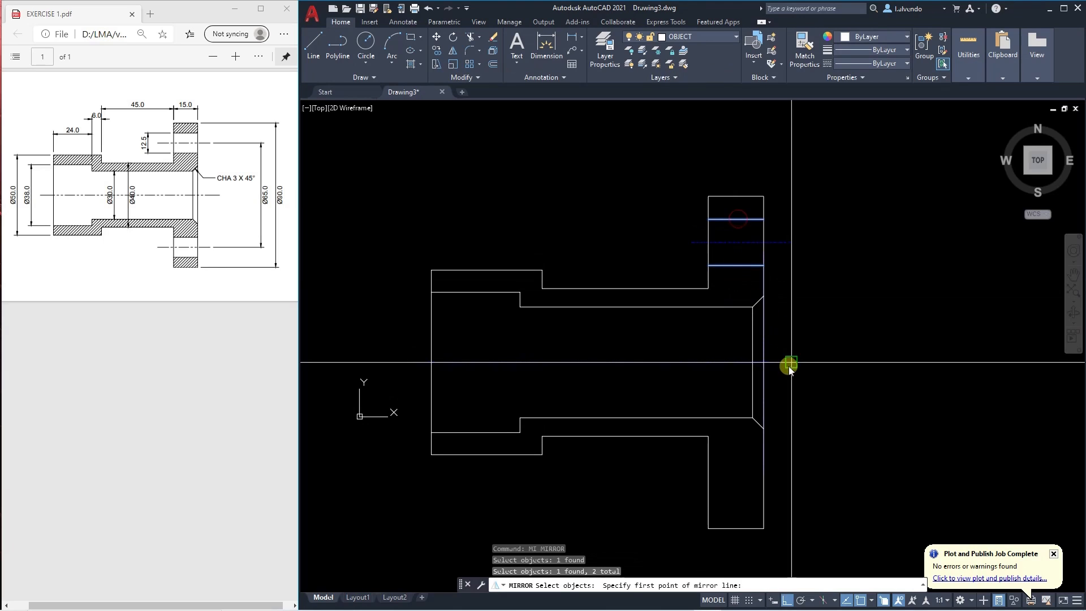
{"action": "left_click", "coordinate": [791, 363]}
{"action": "left_click", "coordinate": [853, 374]}
{"action": "key", "text": "Return"}
{"action": "key", "text": "Escape"}
{"action": "key", "text": "Escape"}
Mirror the upper flange hole's centerline about the main centerline into the lower flange, keeping the original.
{"action": "middle_click_drag", "start_coordinate": [823, 424], "coordinate": [814, 383]}
{"action": "type", "text": "MI"}
{"action": "key", "text": "Return"}
{"action": "left_click", "coordinate": [761, 183]}
{"action": "key", "text": "Return"}
{"action": "left_click", "coordinate": [768, 303]}
{"action": "left_click", "coordinate": [879, 336]}
{"action": "key", "text": "Return"}
{"action": "key", "text": "Escape"}
{"action": "key", "text": "Escape"}
{"action": "key", "text": "Escape"}
Hatch the solid body and flange regions above and below the bore with the ANSI31 pattern.
{"action": "scroll", "coordinate": [820, 212], "scroll_direction": "down", "scroll_amount": 2}
{"action": "scroll", "coordinate": [727, 286], "scroll_direction": "down", "scroll_amount": 2}
{"action": "scroll", "coordinate": [753, 306], "scroll_direction": "up", "scroll_amount": 2}
{"action": "type", "text": "H"}
{"action": "key", "text": "Return"}
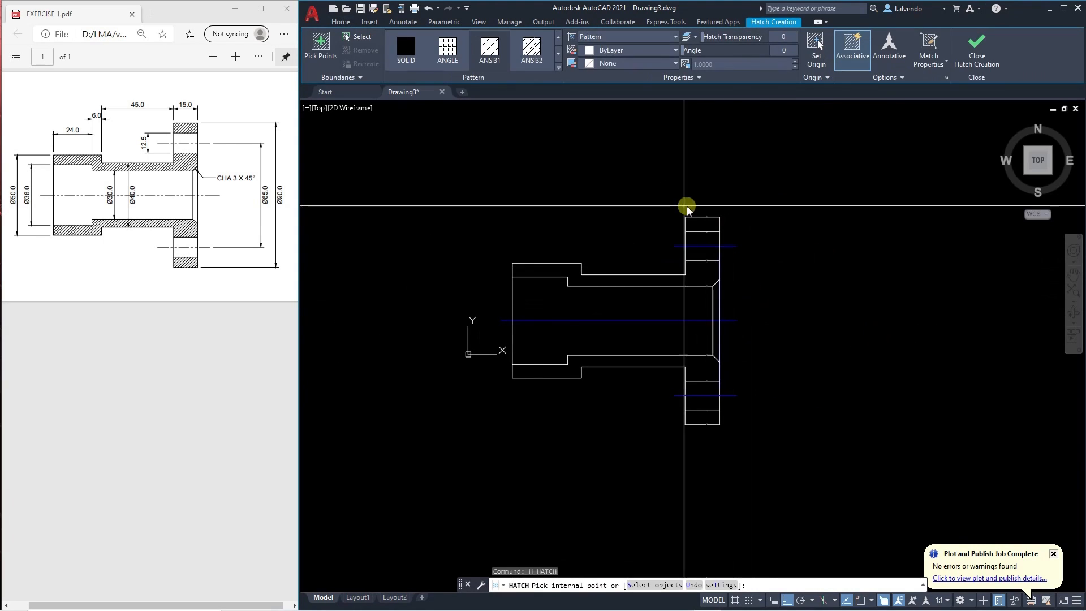
{"action": "left_click", "coordinate": [700, 277]}
{"action": "left_click", "coordinate": [702, 367]}
{"action": "left_click", "coordinate": [705, 415]}
{"action": "key", "text": "Return"}
{"action": "key", "text": "Escape"}
Set the section hatch's scale to 10.
{"action": "left_click", "coordinate": [702, 276]}
{"action": "left_click", "coordinate": [686, 266]}
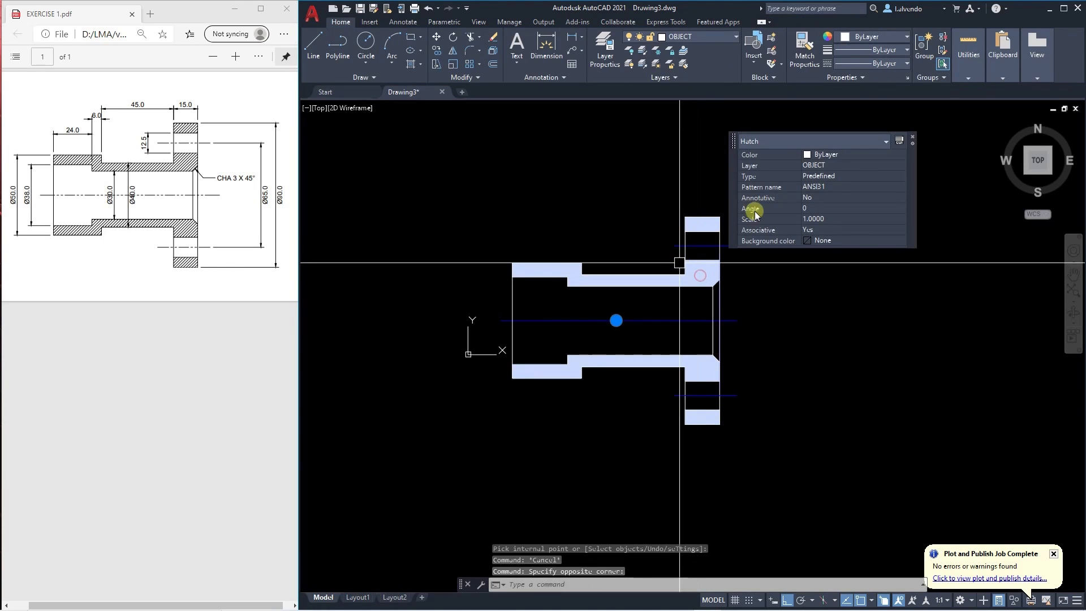
{"action": "left_click", "coordinate": [831, 219]}
{"action": "key", "text": "Return"}
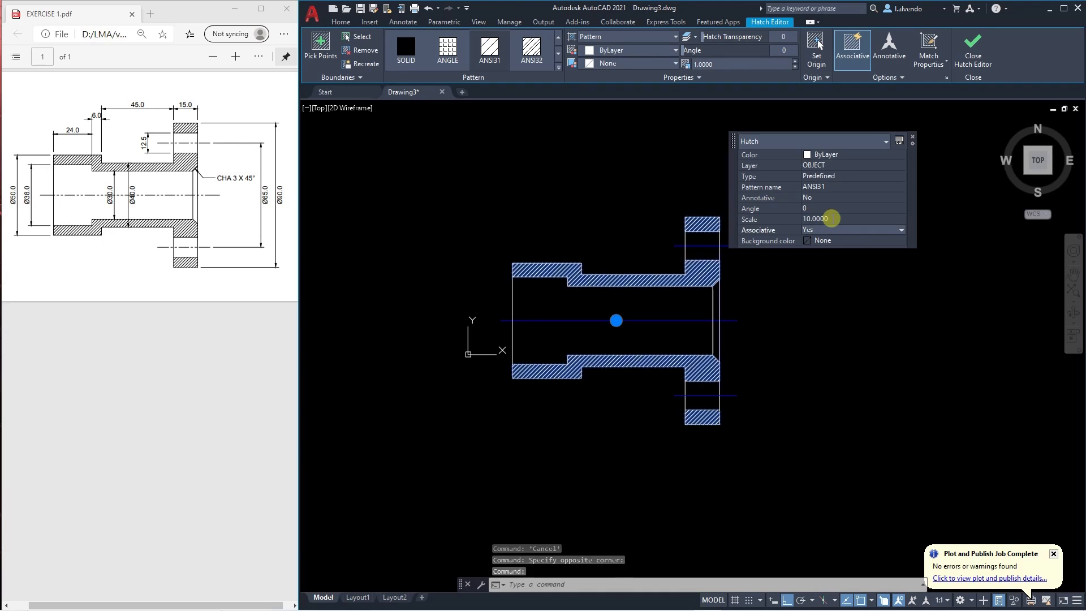
{"action": "scroll", "coordinate": [689, 308], "scroll_direction": "up", "scroll_amount": 5}
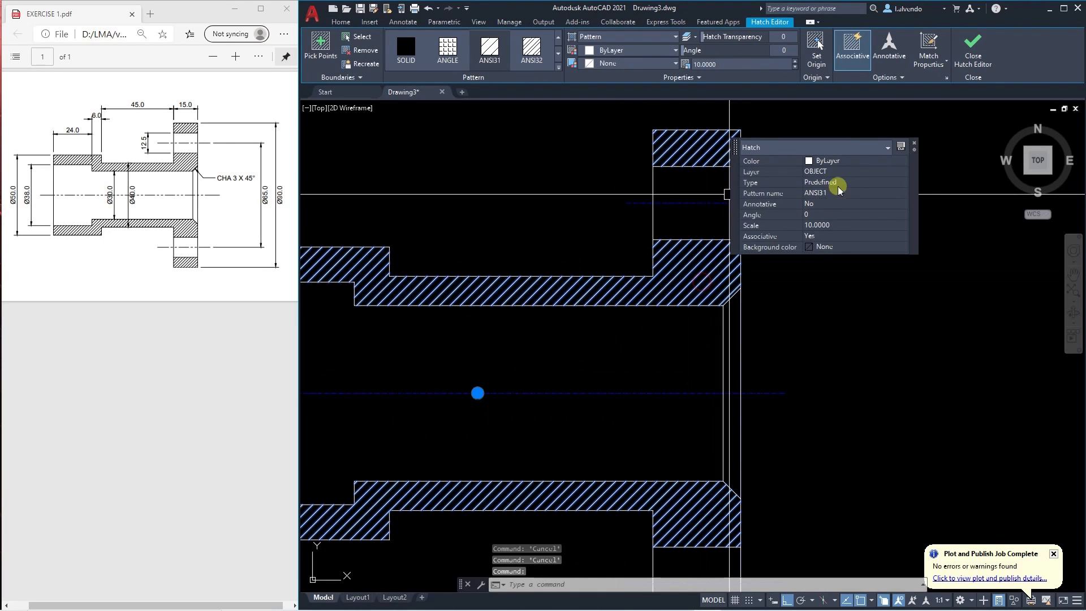
Change the section hatch's color to Color 8 and deselect it.
{"action": "left_click", "coordinate": [852, 163]}
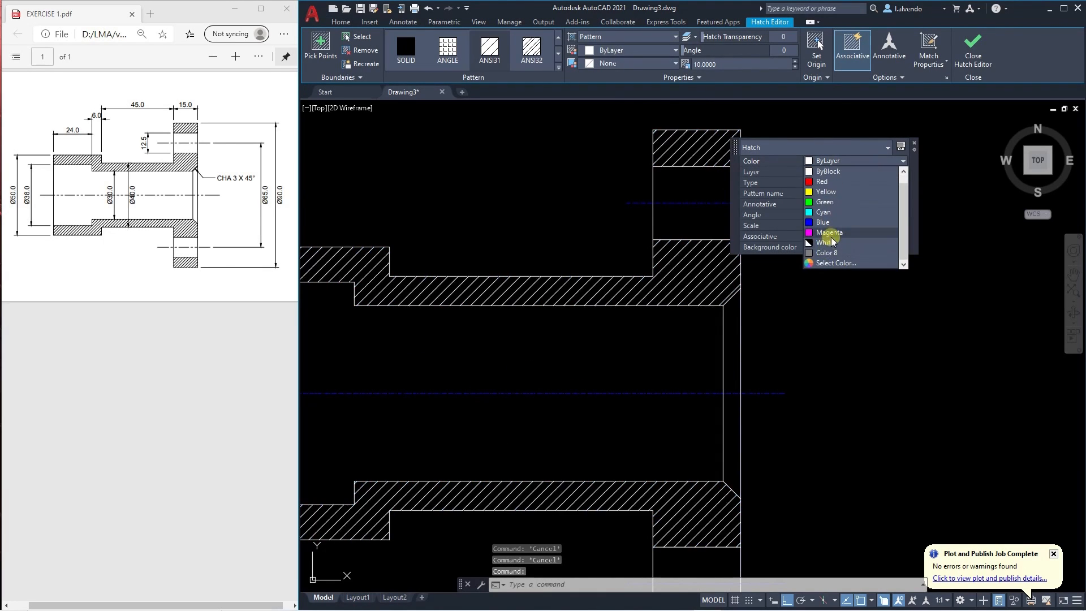
{"action": "left_click", "coordinate": [827, 253]}
{"action": "key", "text": "Escape"}
{"action": "scroll", "coordinate": [717, 252], "scroll_direction": "down", "scroll_amount": 3}
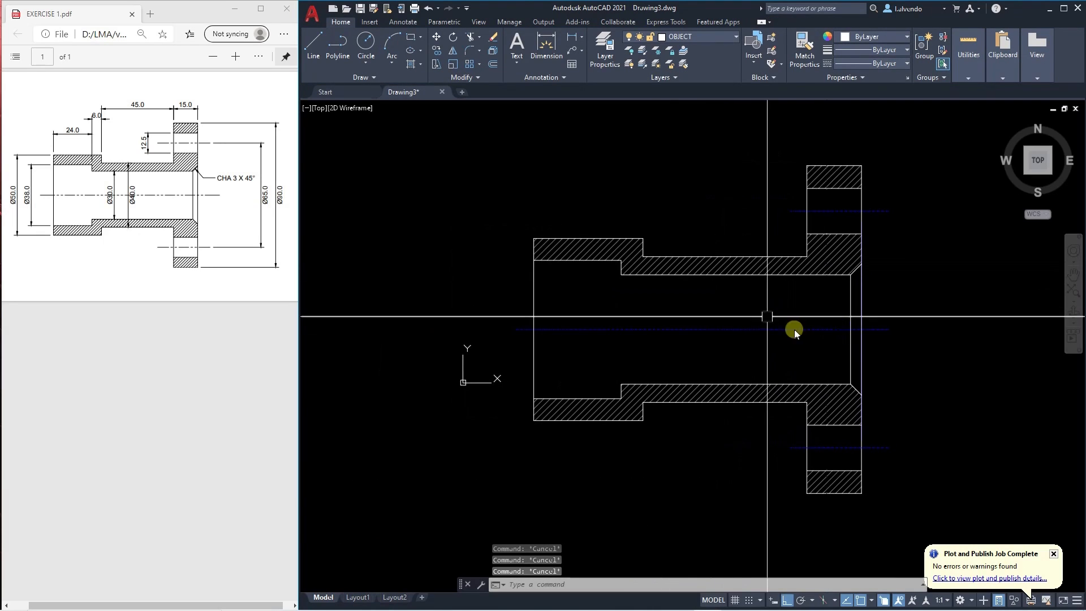
{"action": "middle_click_drag", "start_coordinate": [570, 343], "coordinate": [678, 315]}
{"action": "mouse_move", "coordinate": [776, 305]}
{"action": "middle_mouse_down"}
{"action": "mouse_move", "coordinate": [627, 294]}
{"action": "mouse_move", "coordinate": [629, 308]}
{"action": "mouse_move", "coordinate": [683, 326]}
{"action": "middle_mouse_up"}
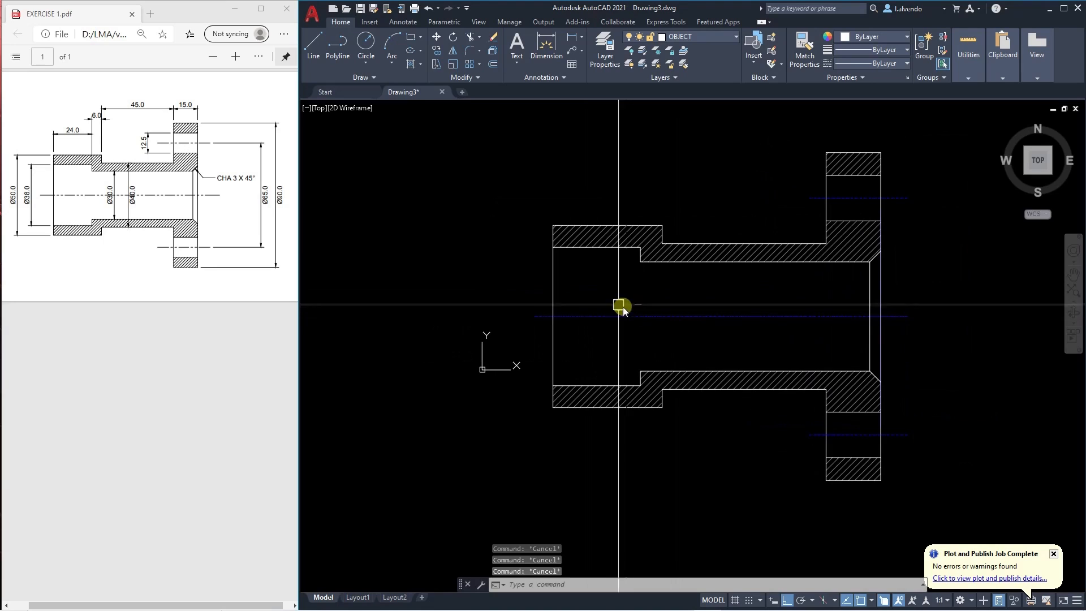
{"action": "type", "text": "DLI"}
{"action": "key", "text": "Return"}
{"action": "key", "text": "Escape"}
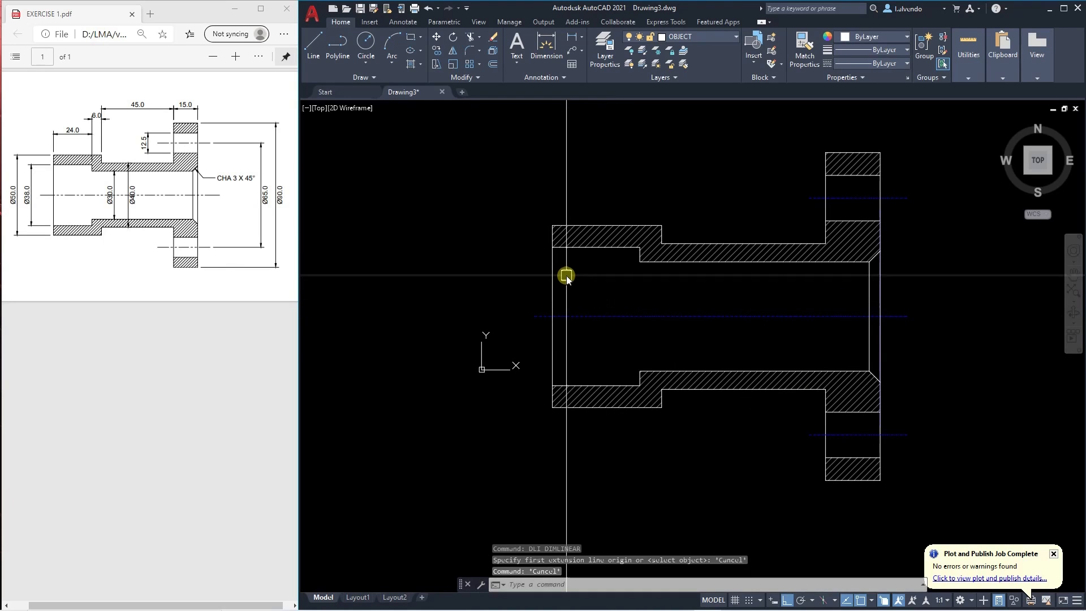
Add a vertical linear dimension to the larger bore at the bushing's left end, placed just outside the body.
{"action": "type", "text": "DLI"}
{"action": "key", "text": "Return"}
{"action": "left_click", "coordinate": [552, 248]}
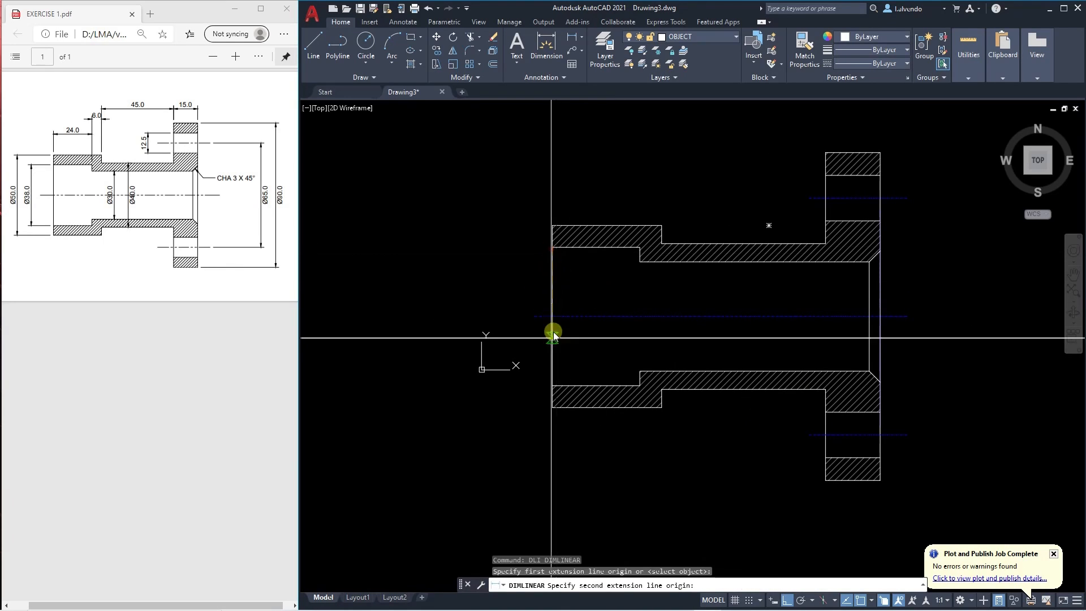
{"action": "left_click", "coordinate": [552, 387]}
{"action": "left_click", "coordinate": [514, 359]}
{"action": "key", "text": "Escape"}
{"action": "scroll", "coordinate": [517, 327], "scroll_direction": "up", "scroll_amount": 5}
{"action": "scroll", "coordinate": [516, 329], "scroll_direction": "down", "scroll_amount": 5}
{"action": "key", "text": "Escape"}
{"action": "middle_click_drag", "start_coordinate": [528, 356], "coordinate": [532, 339]}
{"action": "scroll", "coordinate": [506, 321], "scroll_direction": "up", "scroll_amount": 4}
{"action": "scroll", "coordinate": [531, 319], "scroll_direction": "down", "scroll_amount": 2}
{"action": "key", "text": "Escape"}
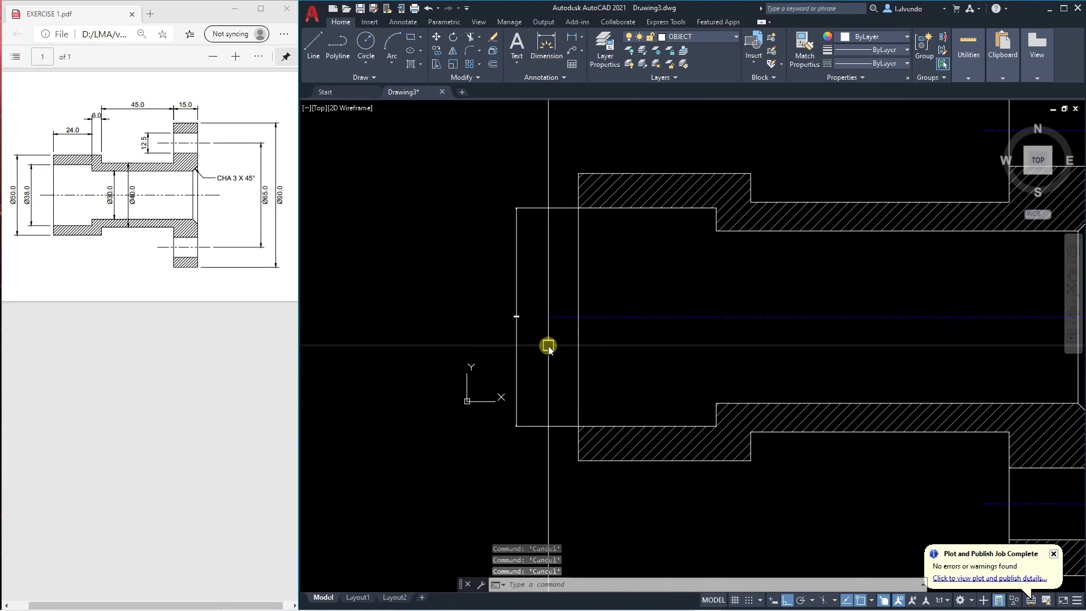
Create a new dimension style named LMA 1 based on Standard for all dimensions.
{"action": "type", "text": "D"}
{"action": "key", "text": "Return"}
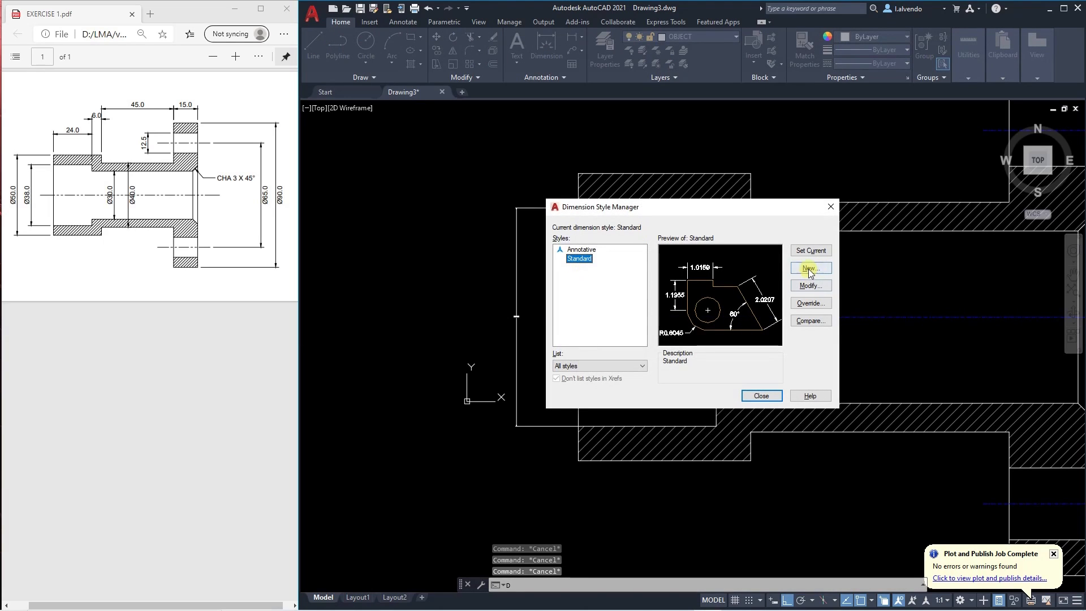
{"action": "left_click", "coordinate": [809, 269]}
{"action": "type", "text": "LMA 1"}
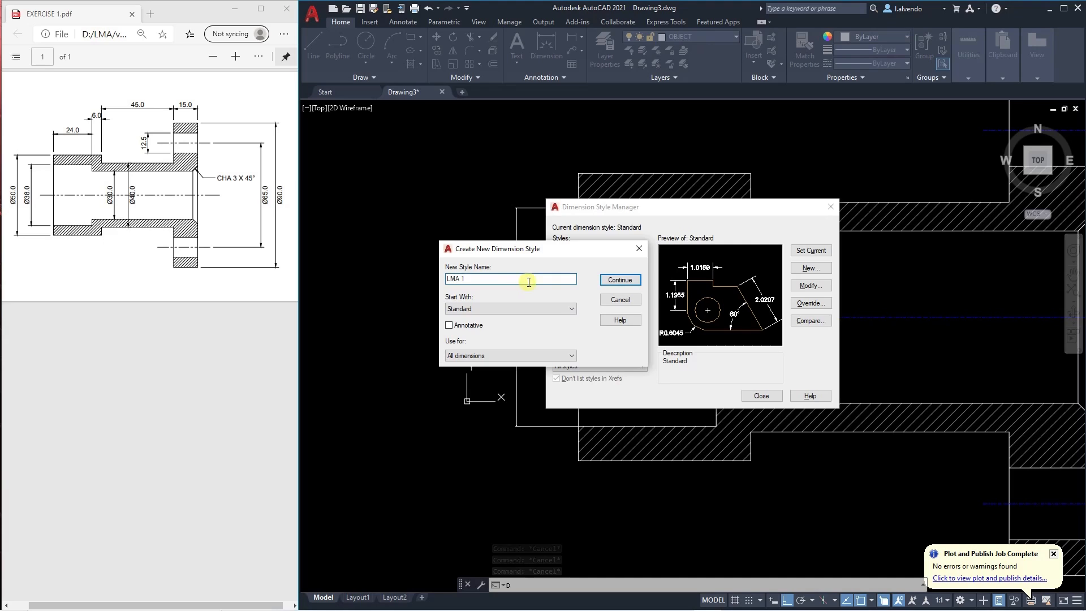
{"action": "left_click", "coordinate": [627, 283]}
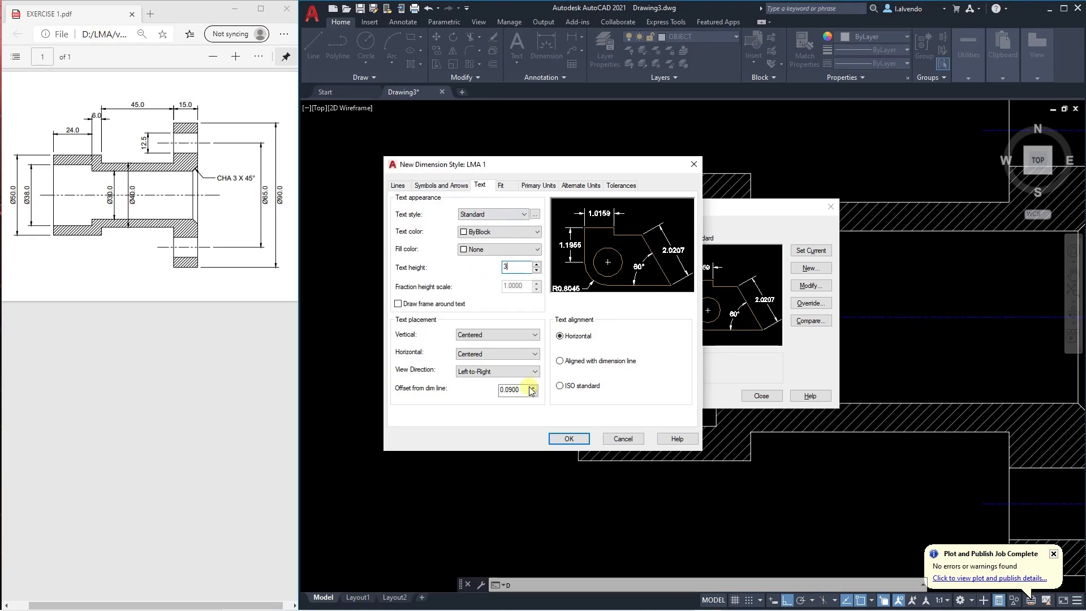
Set the new style's text height to 3, text offset from the dimension line to 1.5 and arrow size to 2.5.
{"action": "left_click_drag", "start_coordinate": [521, 390], "coordinate": [474, 382]}
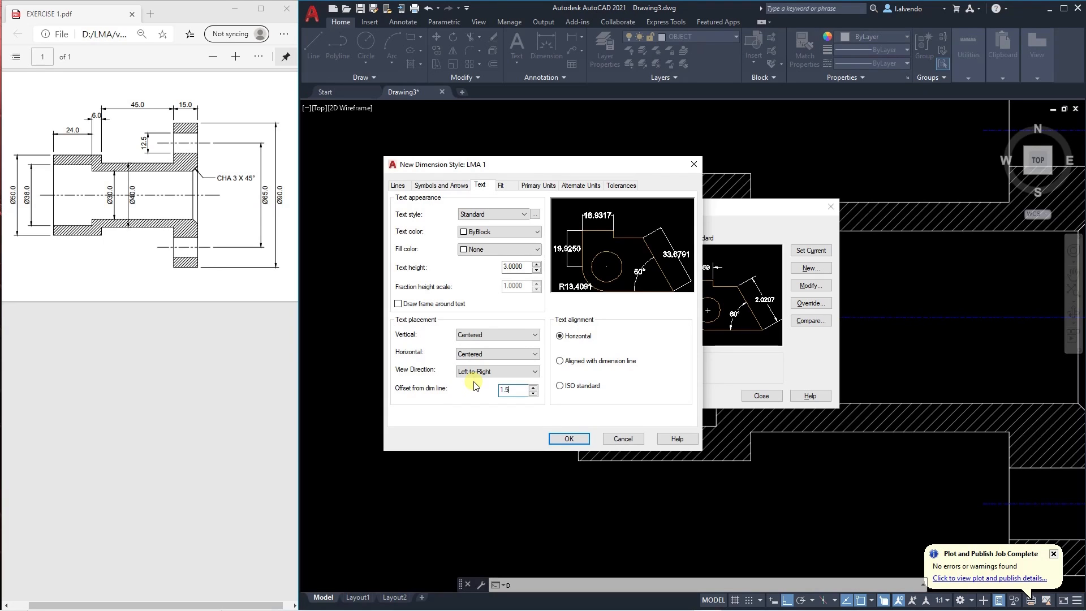
{"action": "left_click", "coordinate": [454, 185]}
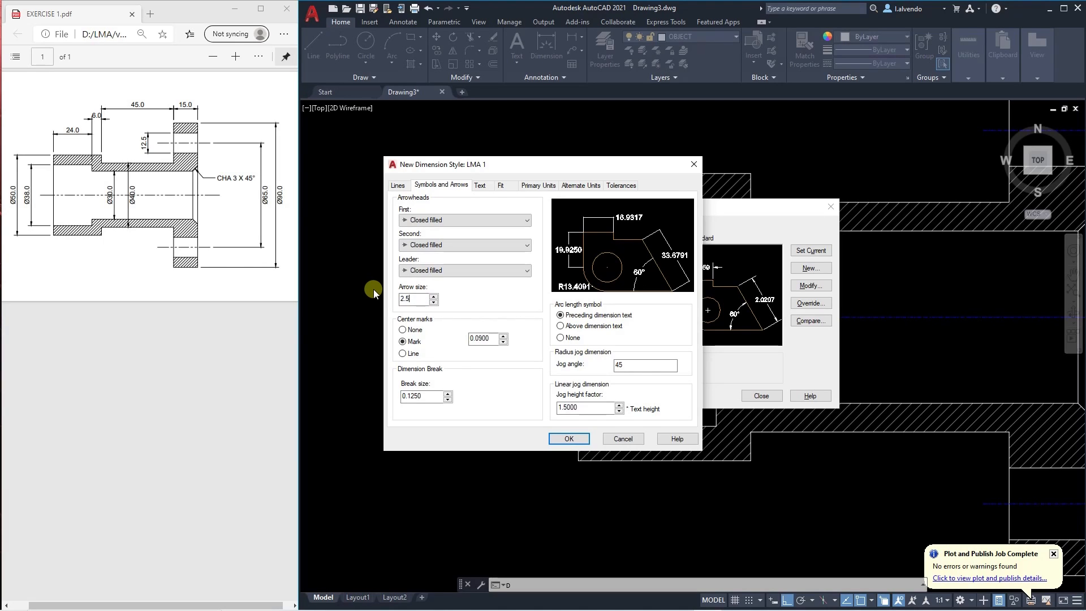
Set the extension lines to reach 1.25 beyond dimension lines with a 1.25 origin offset, and make LMA 1 the current style.
{"action": "left_click", "coordinate": [398, 185]}
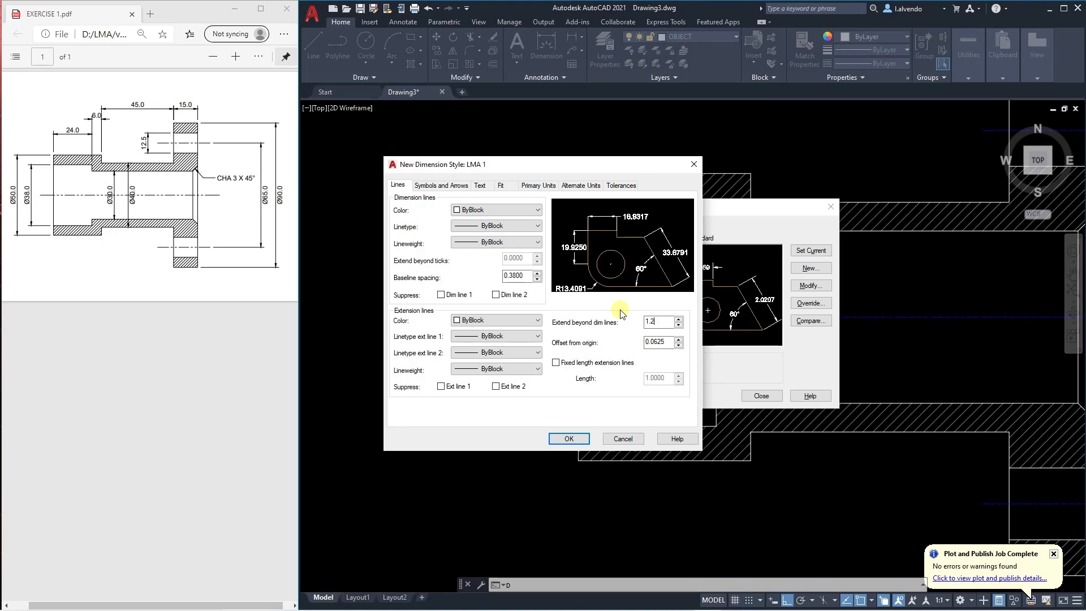
{"action": "double_click", "coordinate": [670, 341]}
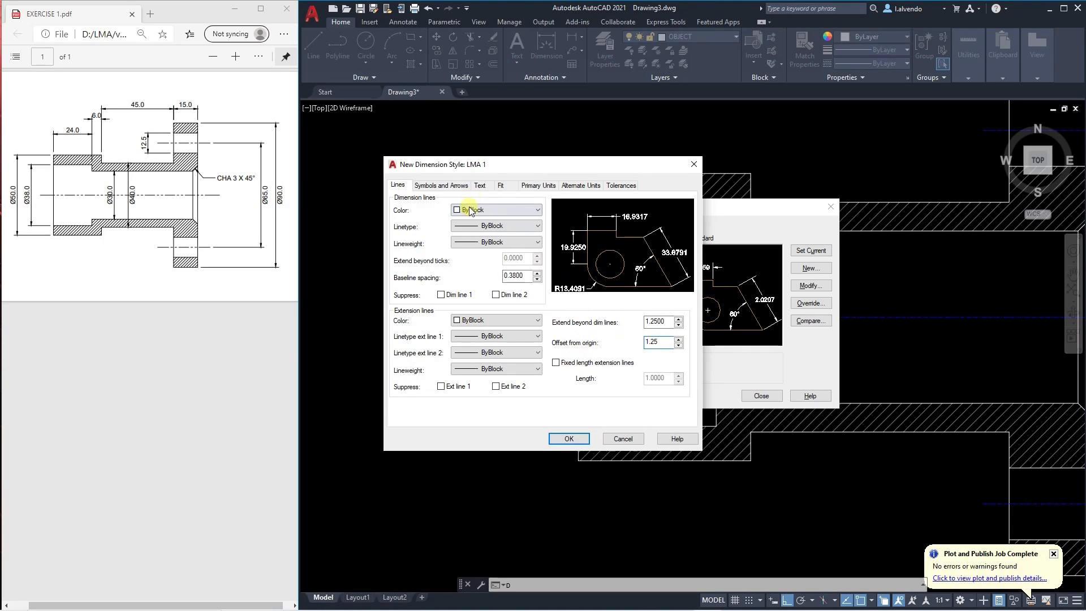
{"action": "left_click", "coordinate": [571, 440]}
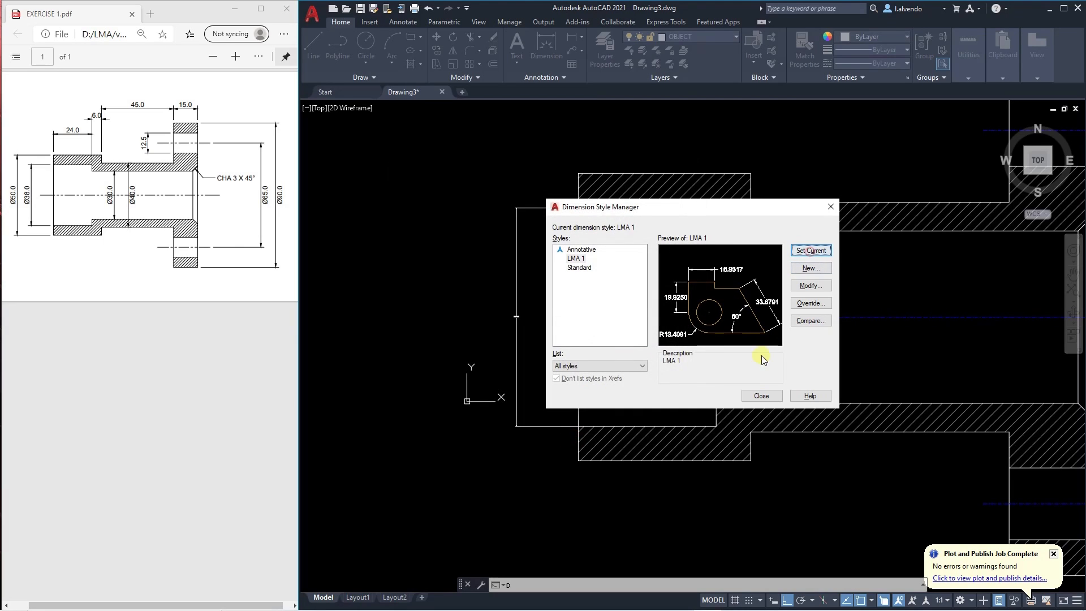
{"action": "left_click", "coordinate": [761, 395]}
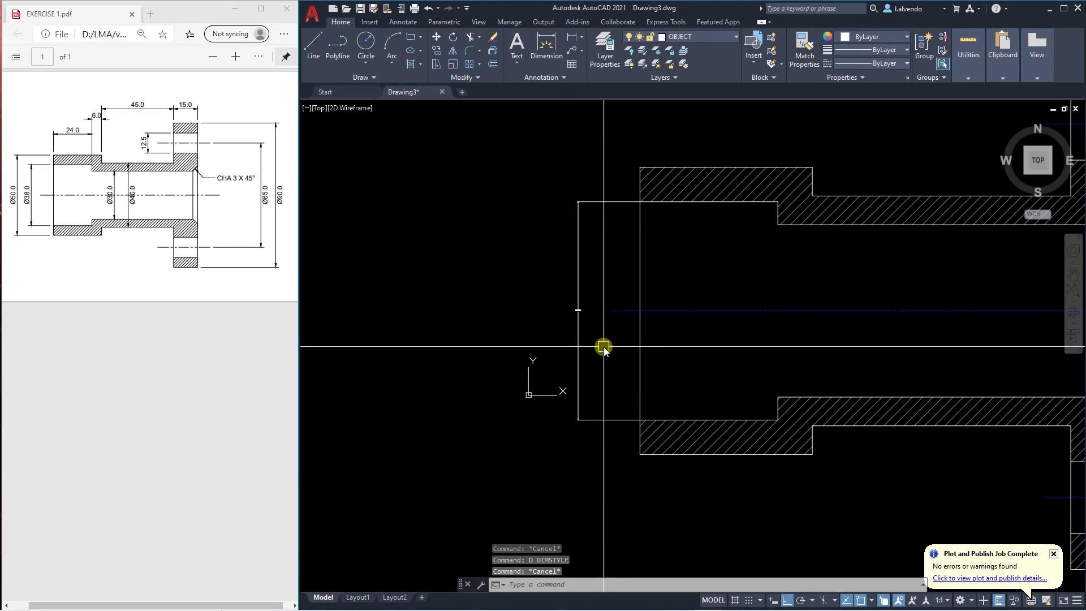
Erase the old linear dimension at the bushing's left end.
{"action": "left_click", "coordinate": [599, 358]}
{"action": "left_click", "coordinate": [552, 332]}
{"action": "type", "text": "E"}
{"action": "key", "text": "Return"}
Dimension the larger bore's diameter at the bushing's left end with a vertical linear dimension in the LMA 1 style.
{"action": "type", "text": "DLI"}
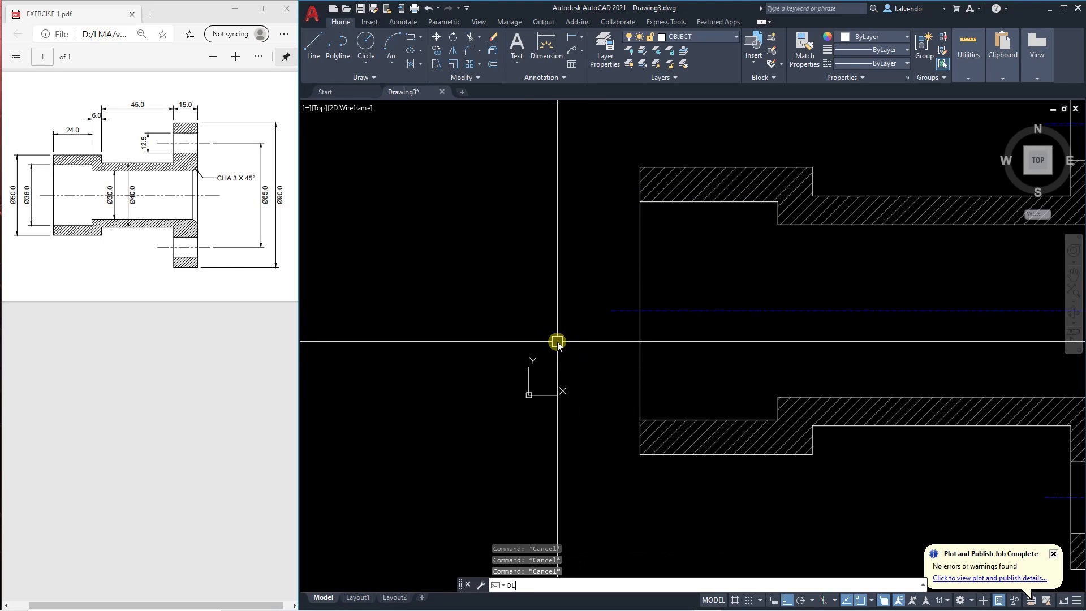
{"action": "key", "text": "Return"}
{"action": "left_click", "coordinate": [639, 201]}
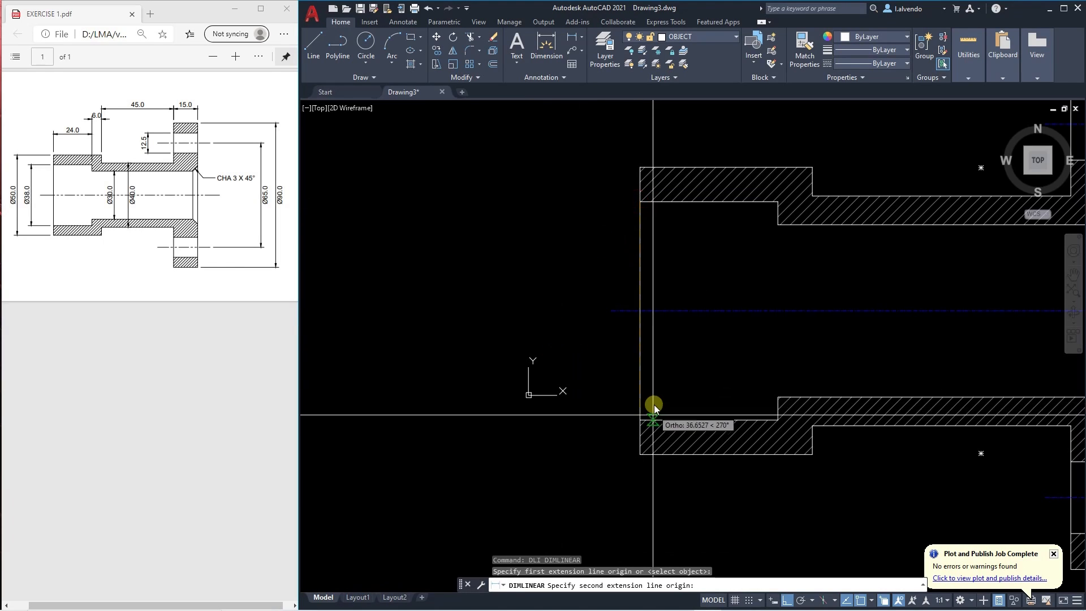
{"action": "left_click", "coordinate": [638, 419]}
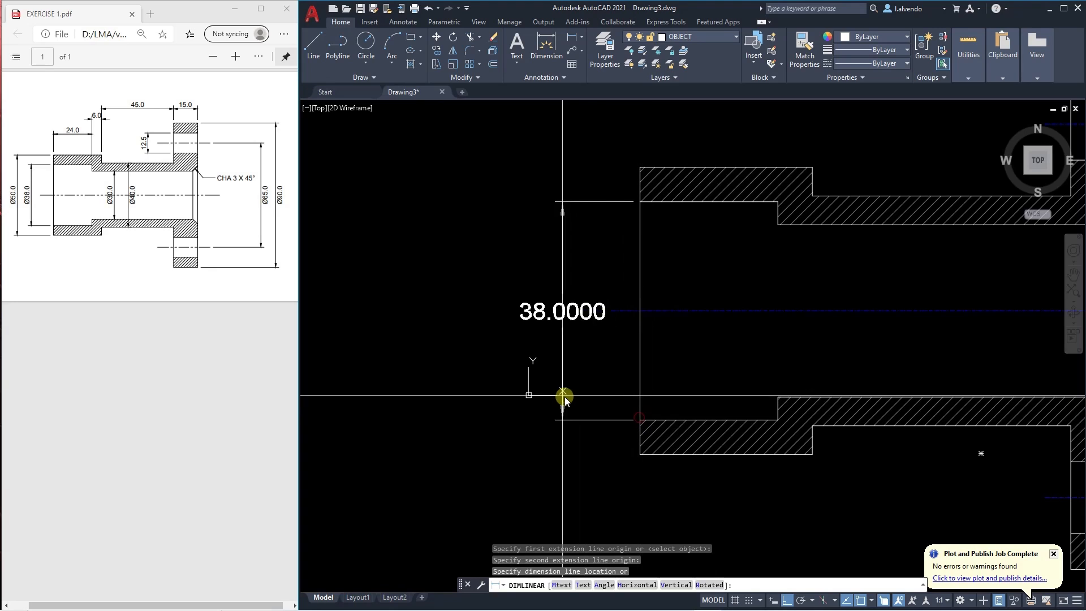
{"action": "left_click", "coordinate": [538, 394]}
{"action": "key", "text": "Escape"}
{"action": "middle_click_drag", "start_coordinate": [589, 382], "coordinate": [581, 391]}
{"action": "scroll", "coordinate": [558, 339], "scroll_direction": "down", "scroll_amount": 4}
{"action": "scroll", "coordinate": [595, 349], "scroll_direction": "up", "scroll_amount": 4}
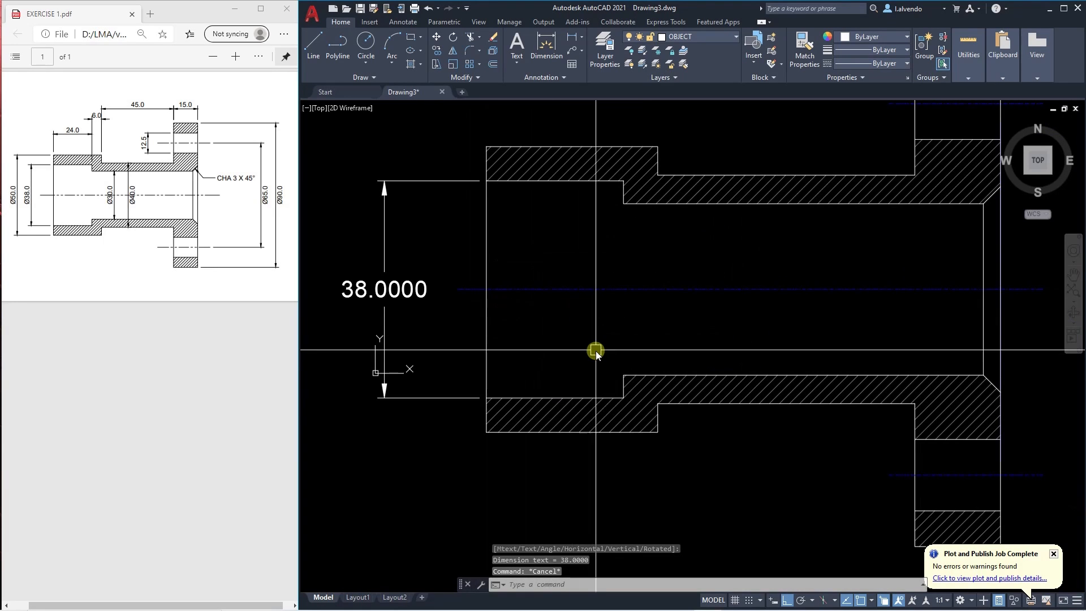
Modify LMA 1 to align text with the dimension line and always keep text between the extension lines.
{"action": "middle_click_drag", "start_coordinate": [405, 333], "coordinate": [485, 333]}
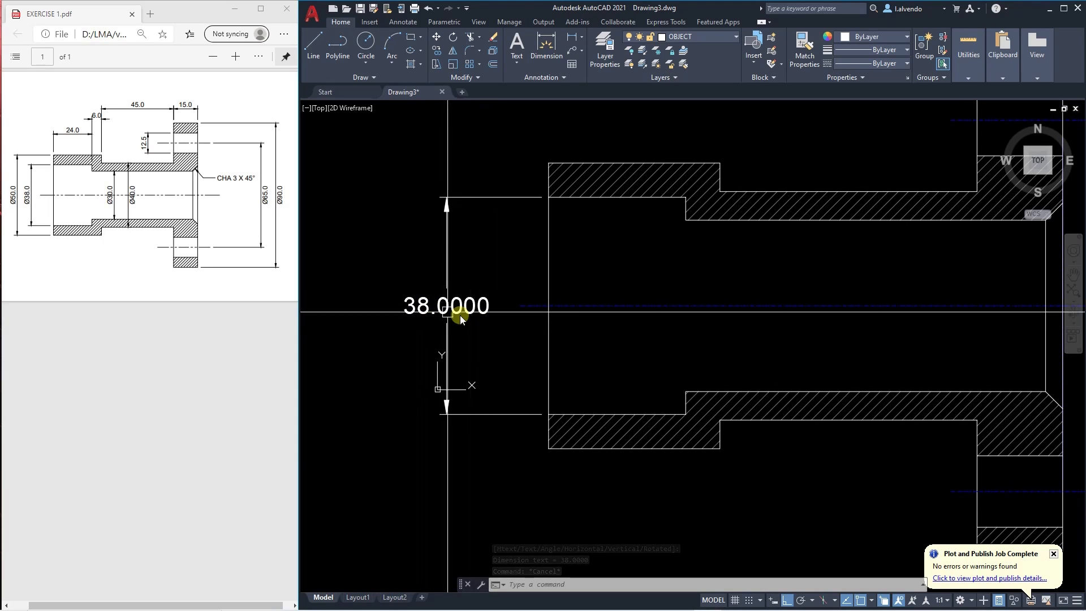
{"action": "middle_click_drag", "start_coordinate": [474, 346], "coordinate": [488, 338]}
{"action": "key", "text": "Escape"}
{"action": "key", "text": "Escape"}
{"action": "key", "text": "Escape"}
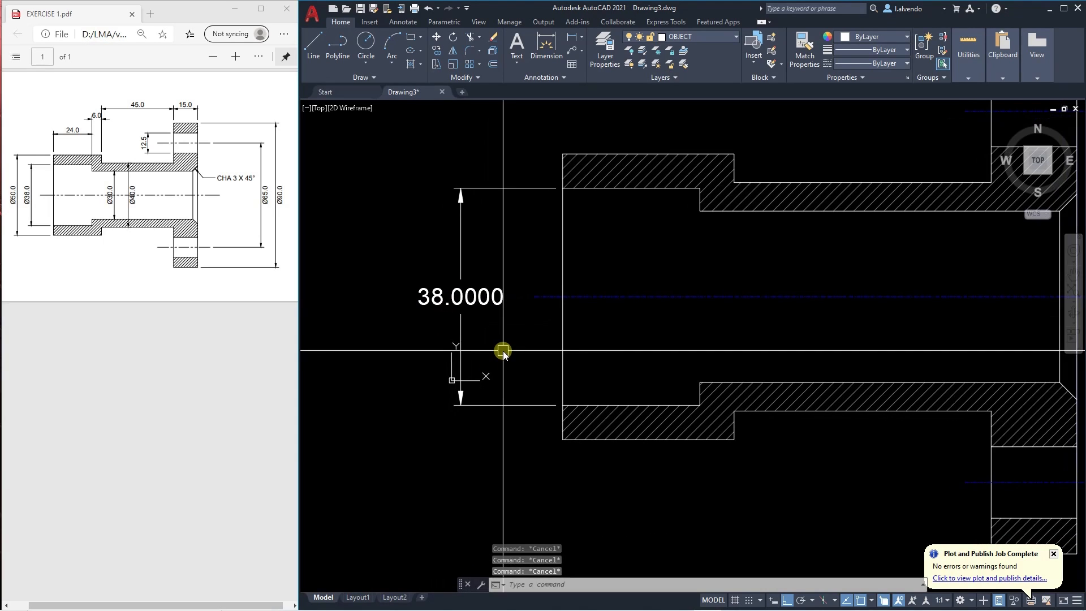
{"action": "type", "text": "d"}
{"action": "key", "text": "Return"}
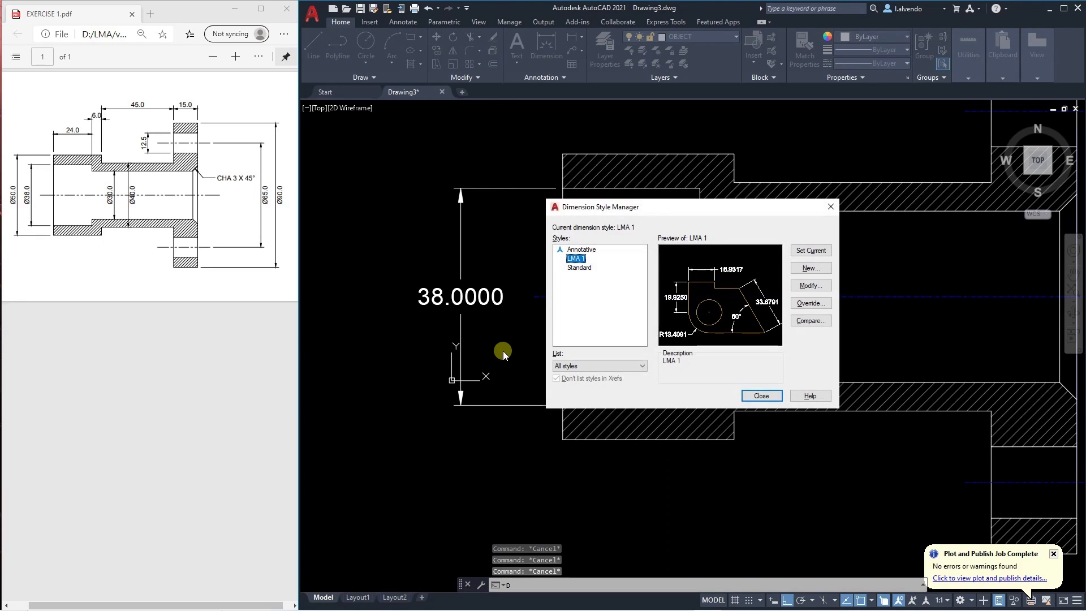
{"action": "left_click", "coordinate": [806, 285]}
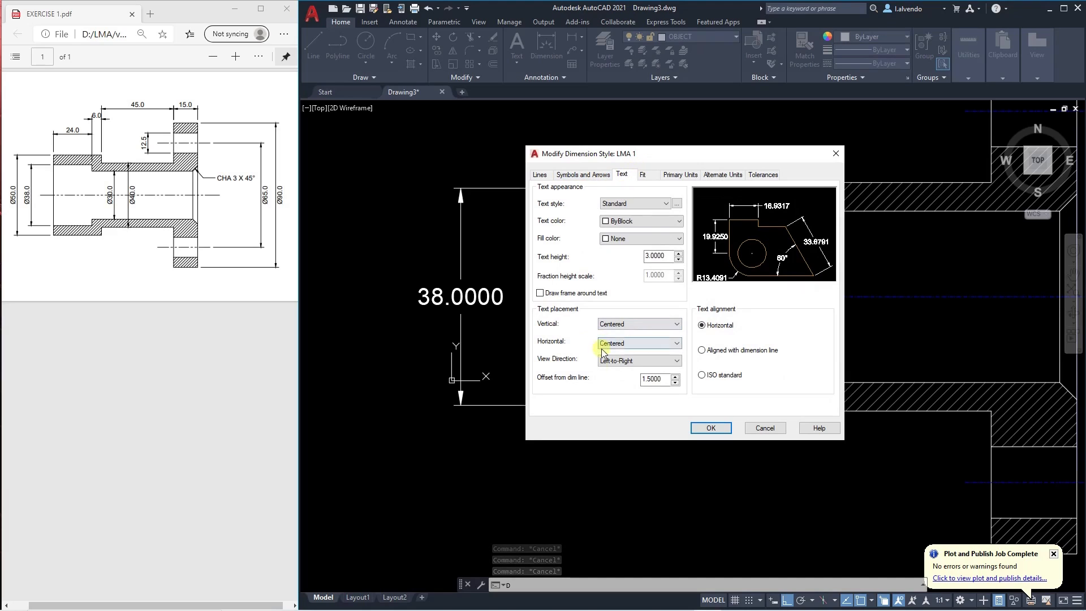
{"action": "left_click", "coordinate": [717, 353]}
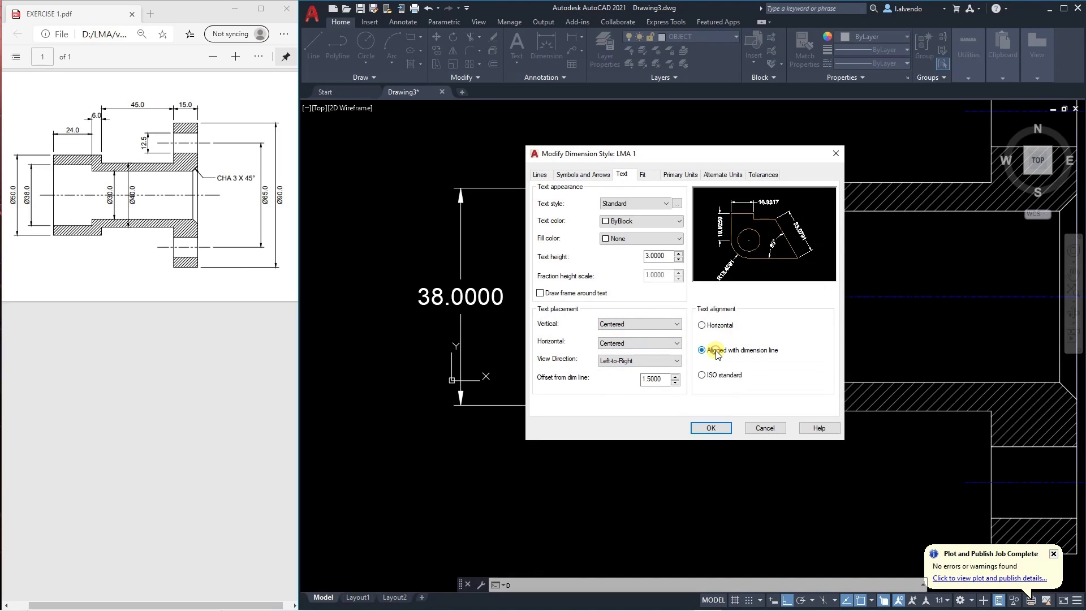
{"action": "left_click", "coordinate": [648, 180]}
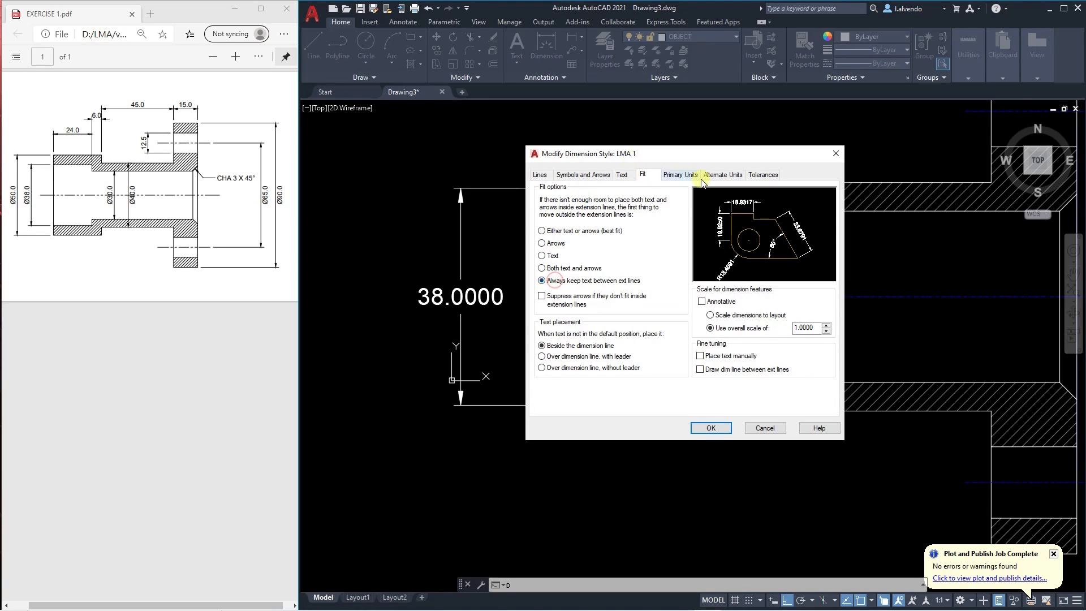
Set LMA 1's linear dimension precision to 0.0 and apply the style changes.
{"action": "left_click", "coordinate": [677, 177]}
{"action": "left_click", "coordinate": [645, 214]}
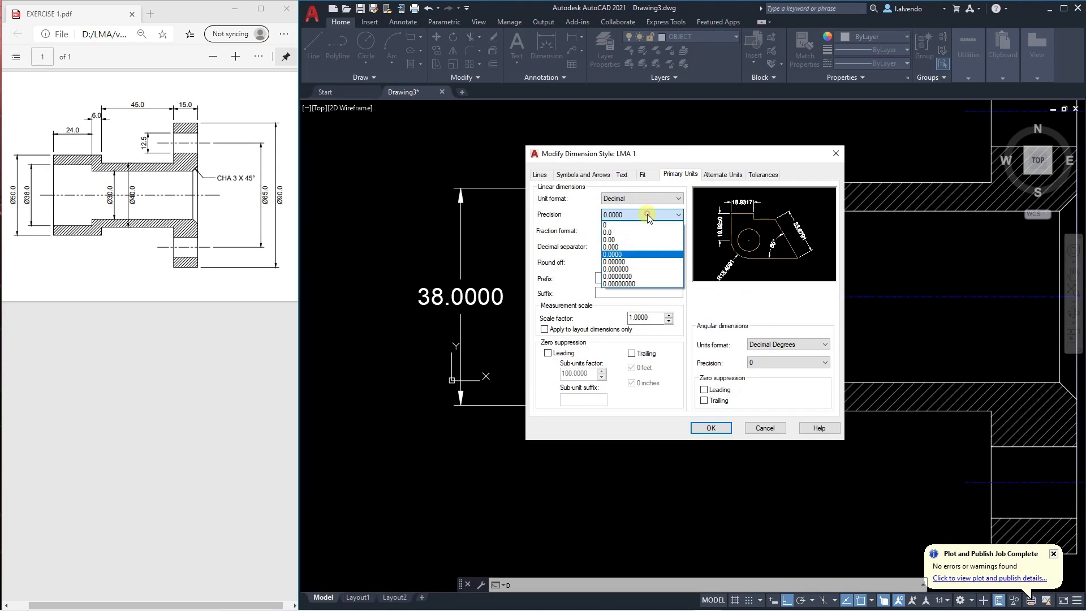
{"action": "left_click", "coordinate": [620, 232]}
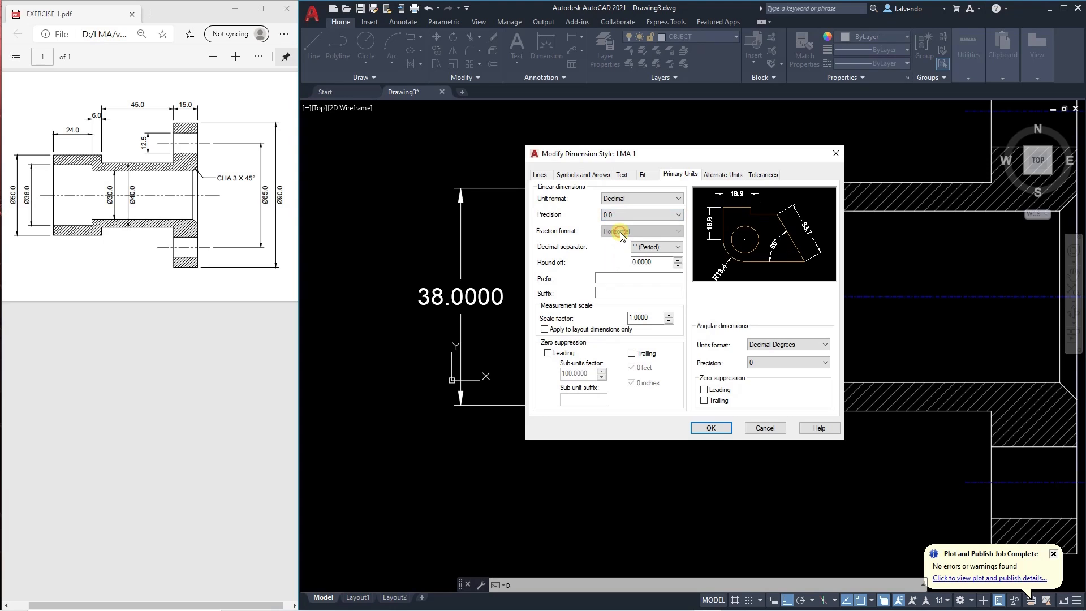
{"action": "left_click", "coordinate": [711, 428]}
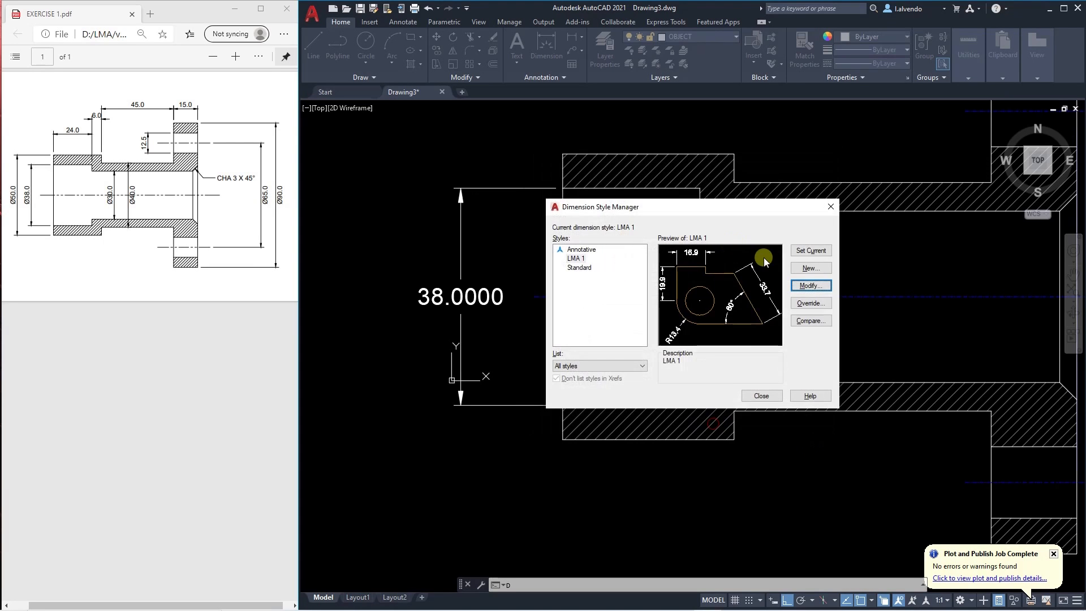
{"action": "left_click", "coordinate": [761, 395]}
{"action": "key", "text": "Escape"}
{"action": "key", "text": "Escape"}
Set LMA 1's vertical text placement to Outside and apply the style change.
{"action": "middle_click_drag", "start_coordinate": [496, 328], "coordinate": [616, 339]}
{"action": "type", "text": "D"}
{"action": "key", "text": "Return"}
{"action": "left_click", "coordinate": [809, 285]}
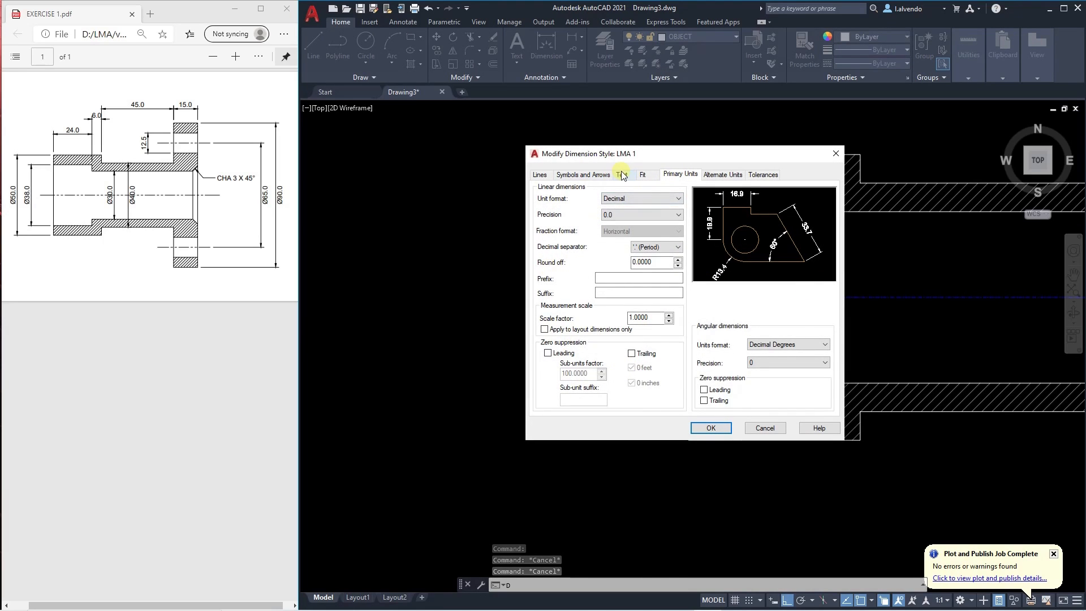
{"action": "left_click", "coordinate": [622, 175]}
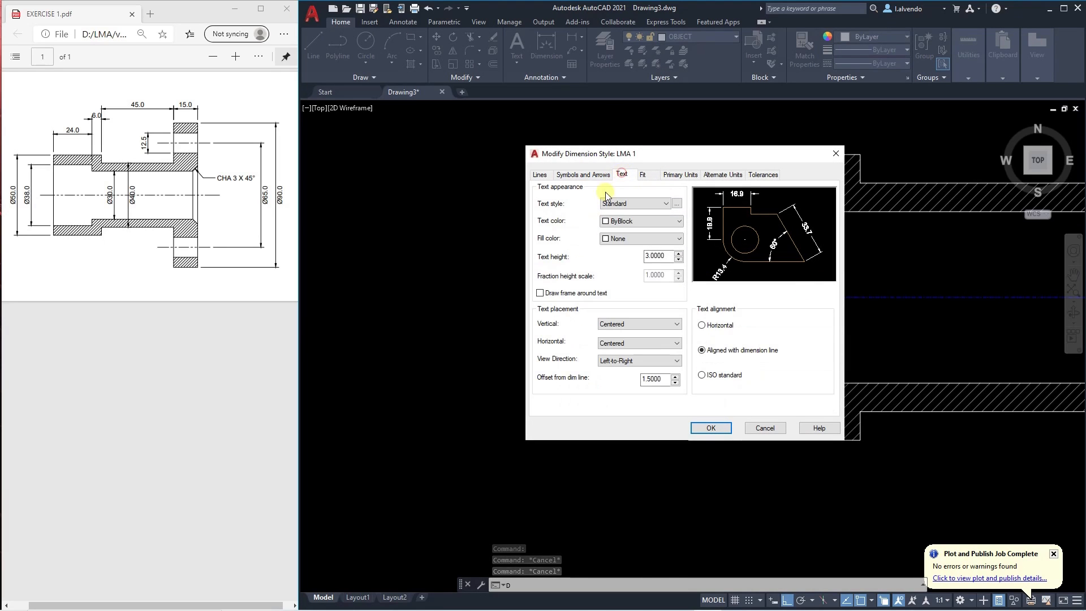
{"action": "left_click", "coordinate": [633, 325]}
{"action": "left_click", "coordinate": [611, 349]}
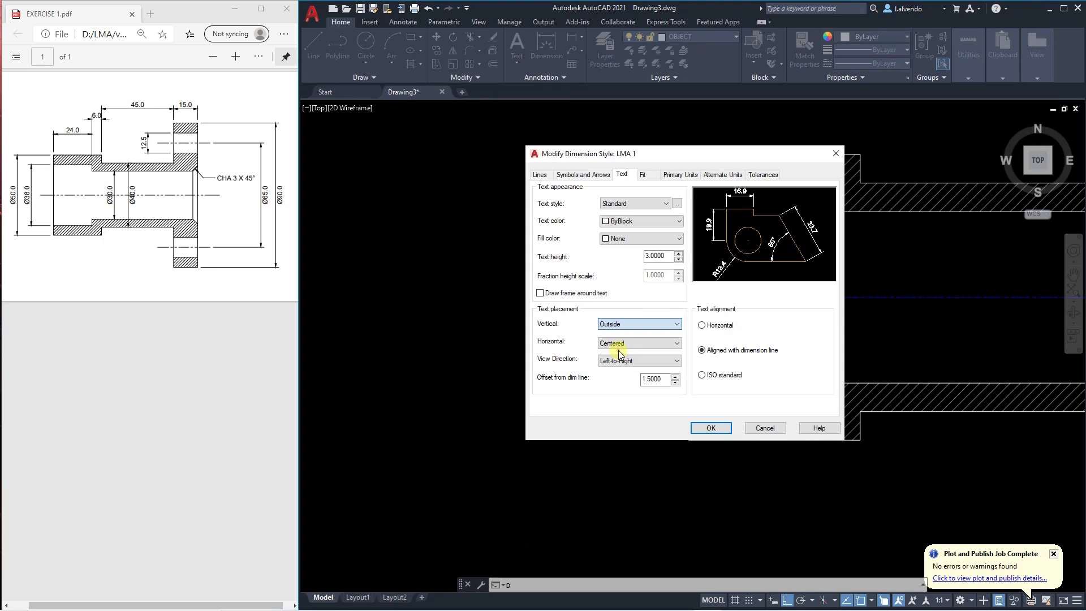
{"action": "left_click", "coordinate": [712, 428]}
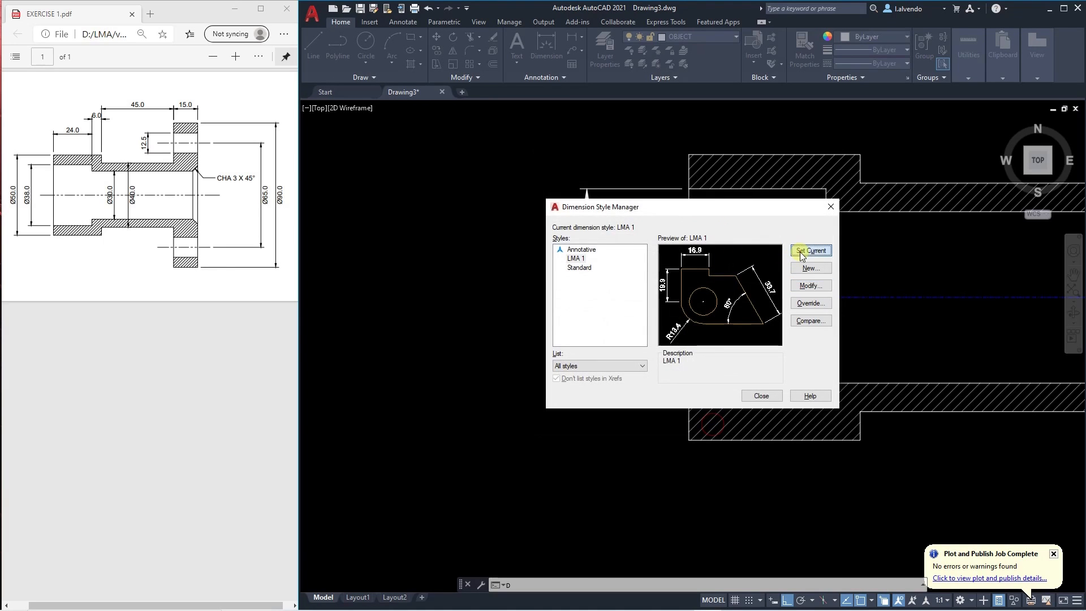
{"action": "left_click", "coordinate": [760, 396]}
{"action": "scroll", "coordinate": [633, 311], "scroll_direction": "down", "scroll_amount": 2}
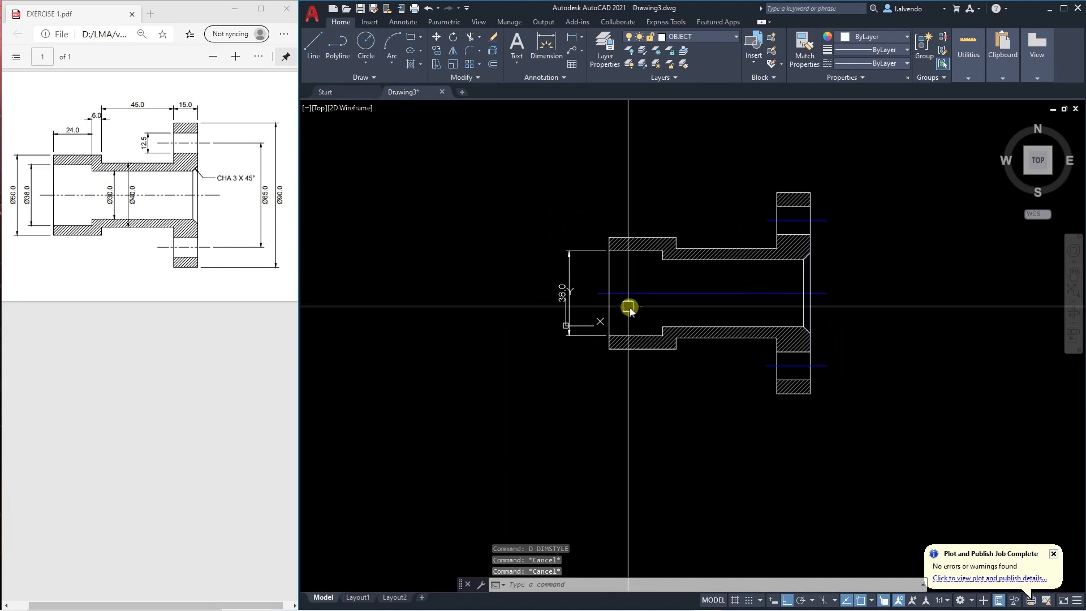
{"action": "scroll", "coordinate": [589, 255], "scroll_direction": "up", "scroll_amount": 2}
Make DIMENSION the current layer.
{"action": "left_click", "coordinate": [580, 262]}
{"action": "left_click", "coordinate": [543, 210]}
{"action": "key", "text": "Escape"}
{"action": "left_click", "coordinate": [700, 35]}
{"action": "left_click", "coordinate": [697, 91]}
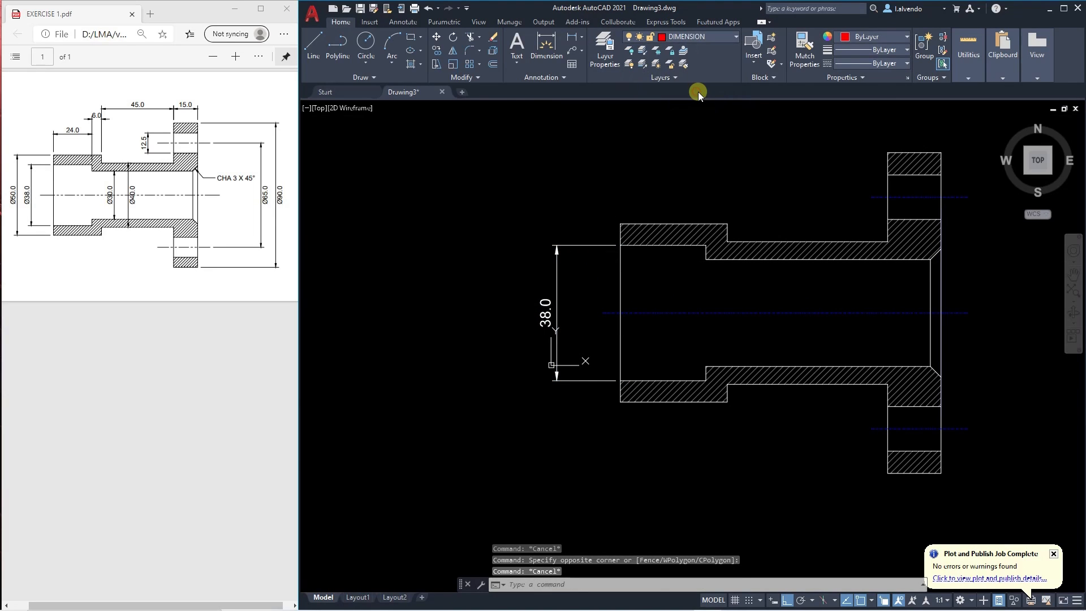
Move the larger bore's diameter dimension to the DIMENSION layer.
{"action": "middle_click_drag", "start_coordinate": [582, 249], "coordinate": [620, 235]}
{"action": "left_click", "coordinate": [620, 232]}
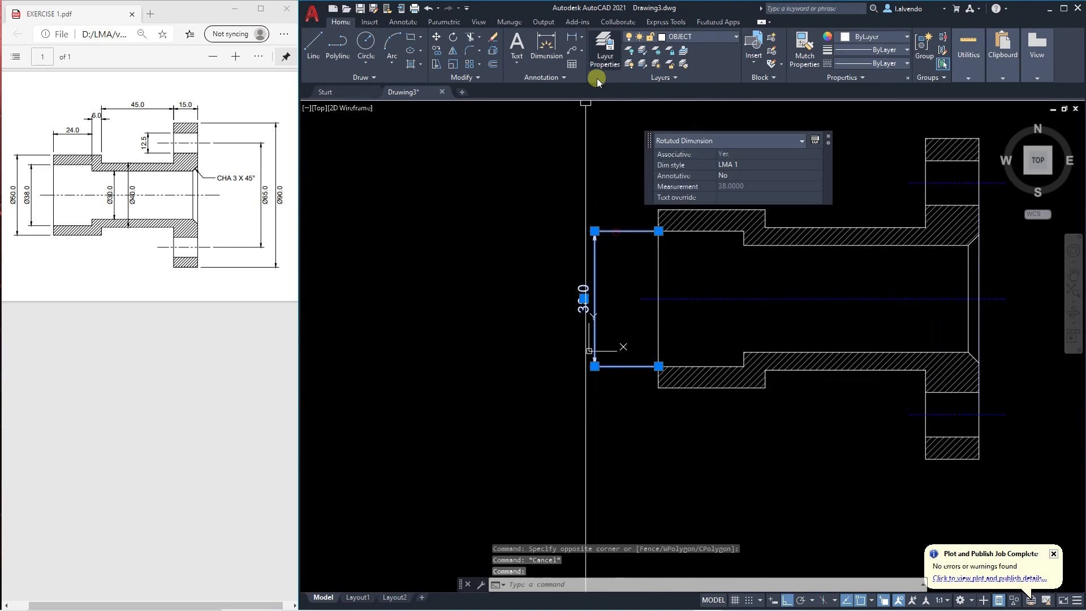
{"action": "left_click", "coordinate": [707, 34]}
{"action": "left_click", "coordinate": [686, 91]}
{"action": "key", "text": "Escape"}
{"action": "key", "text": "Escape"}
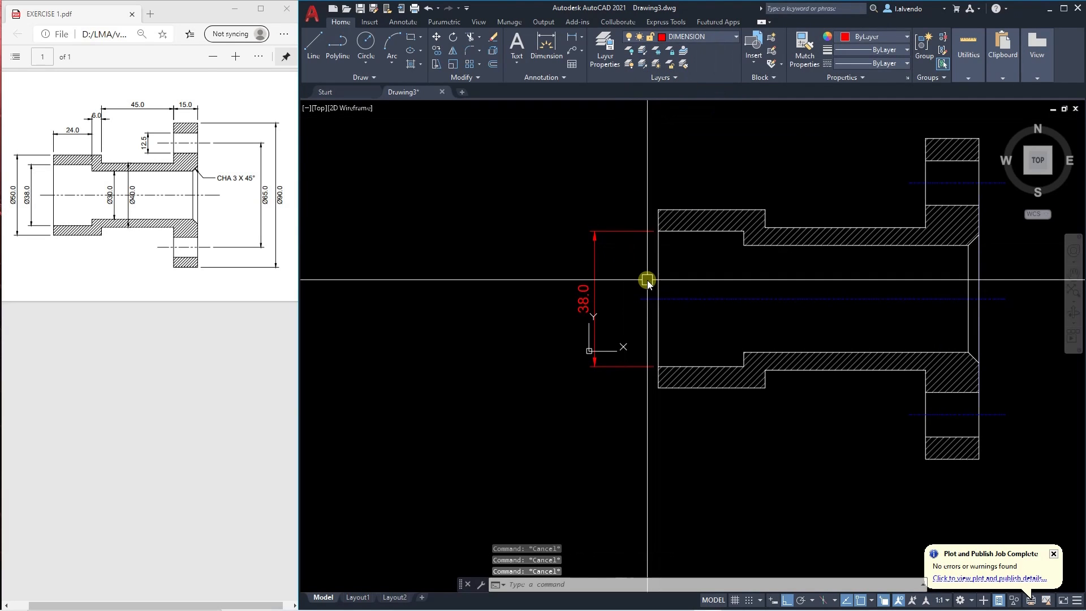
{"action": "scroll", "coordinate": [628, 323], "scroll_direction": "up", "scroll_amount": 2}
{"action": "scroll", "coordinate": [587, 330], "scroll_direction": "down", "scroll_amount": 1}
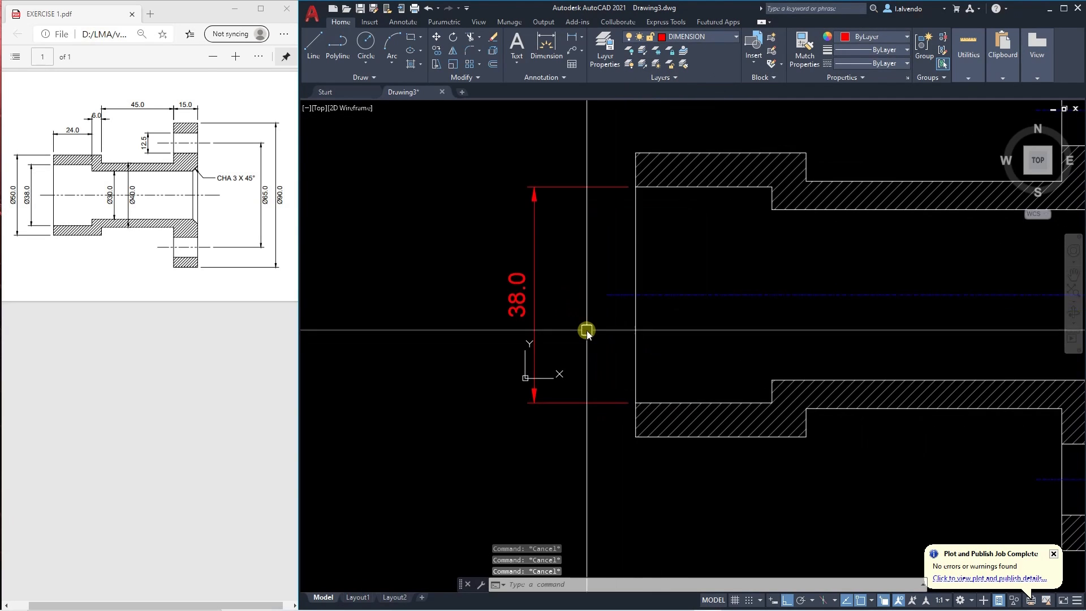
{"action": "scroll", "coordinate": [492, 307], "scroll_direction": "down", "scroll_amount": 1}
{"action": "scroll", "coordinate": [504, 306], "scroll_direction": "up", "scroll_amount": 2}
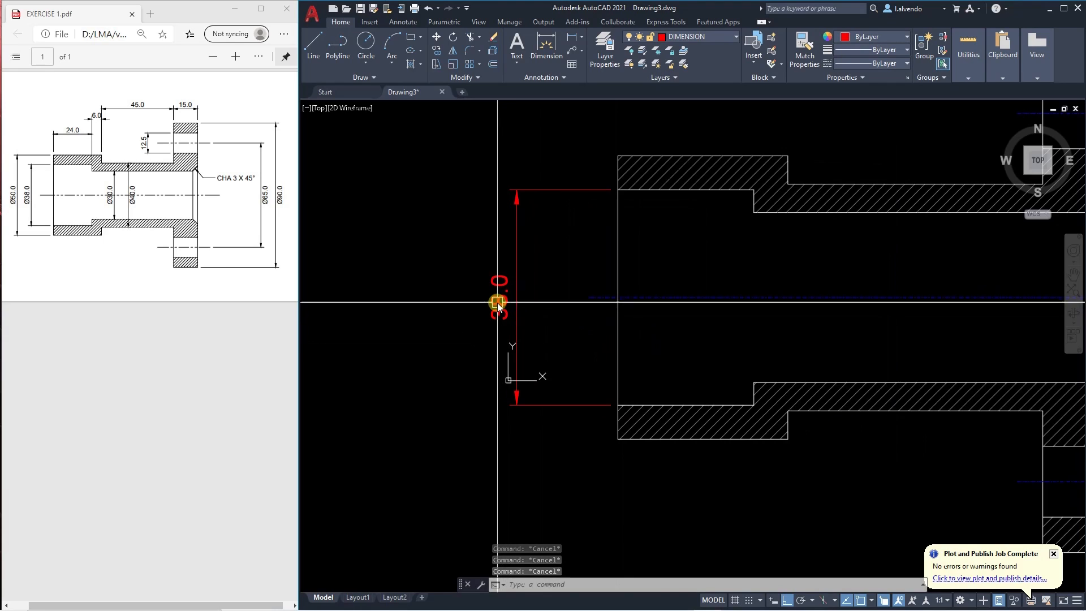
{"action": "scroll", "coordinate": [509, 308], "scroll_direction": "down", "scroll_amount": 5}
{"action": "scroll", "coordinate": [537, 357], "scroll_direction": "up", "scroll_amount": 4}
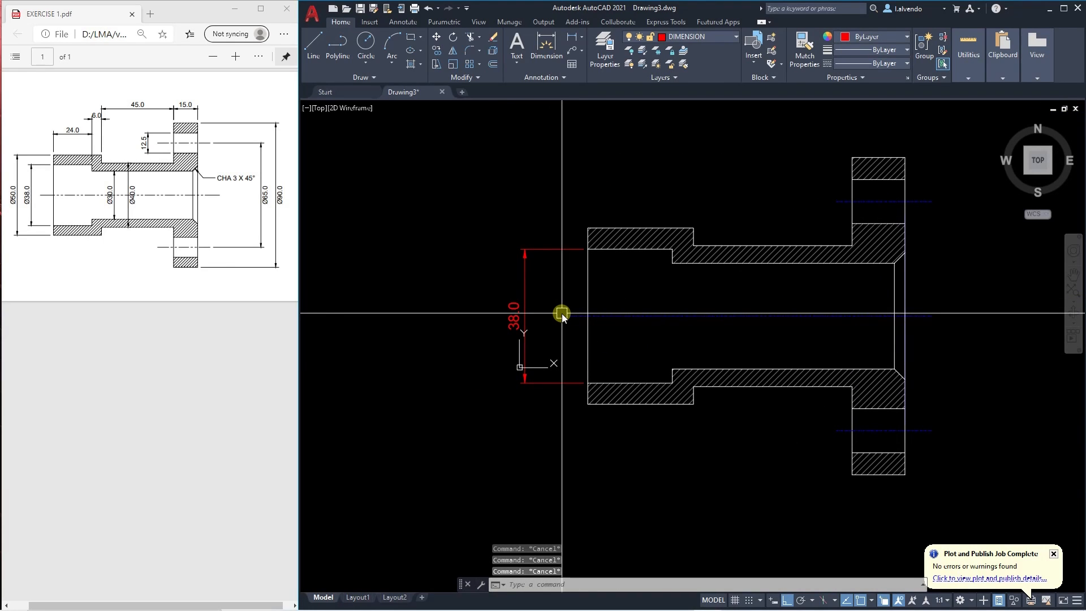
{"action": "middle_click_drag", "start_coordinate": [558, 330], "coordinate": [563, 301]}
{"action": "type", "text": "d"}
{"action": "key", "text": "Return"}
{"action": "key", "text": "Escape"}
{"action": "key", "text": "Escape"}
{"action": "key", "text": "Escape"}
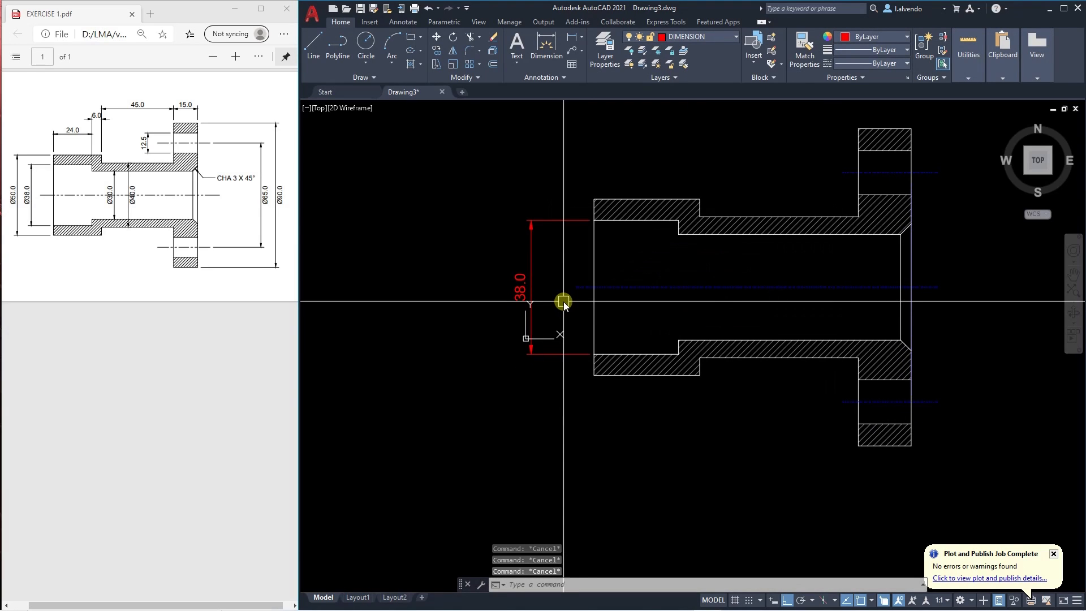
Set LMA 1's dimension text color to Green and apply the style change.
{"action": "type", "text": "d"}
{"action": "key", "text": "Return"}
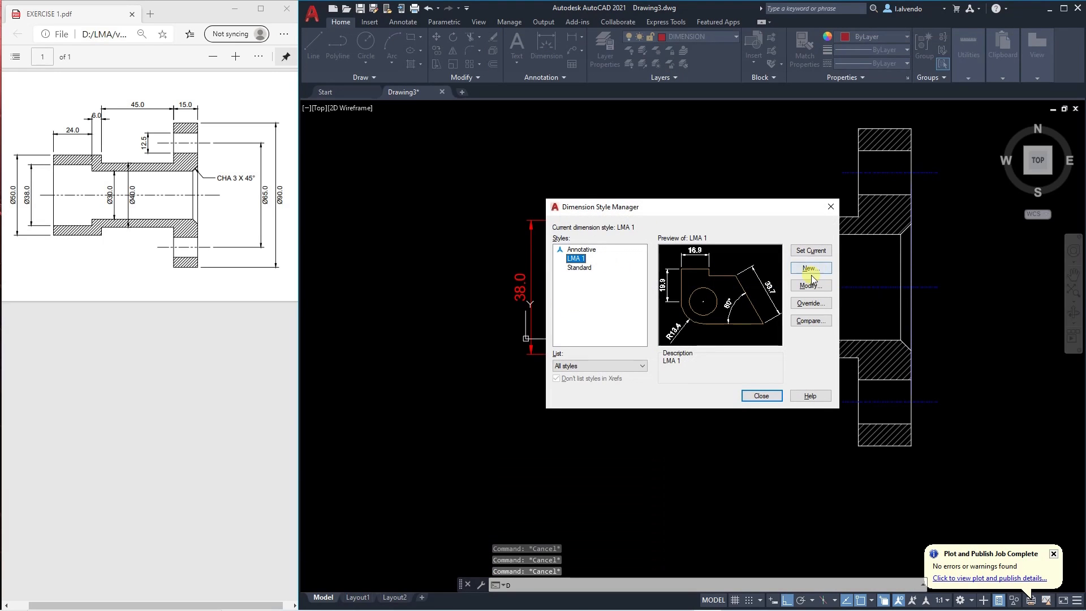
{"action": "left_click", "coordinate": [807, 286]}
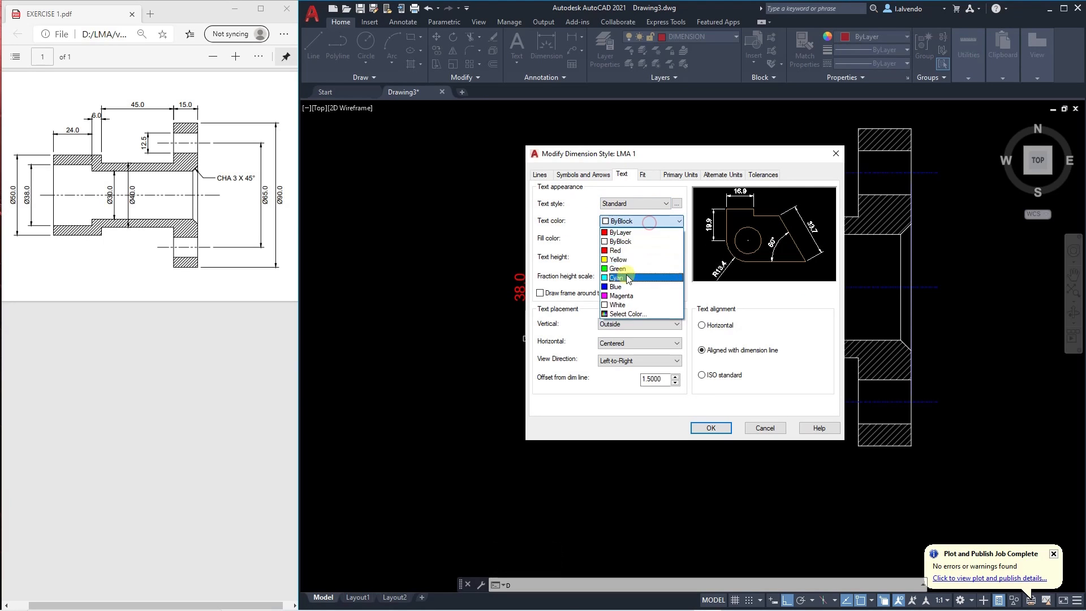
{"action": "left_click", "coordinate": [620, 269]}
{"action": "left_click", "coordinate": [710, 428]}
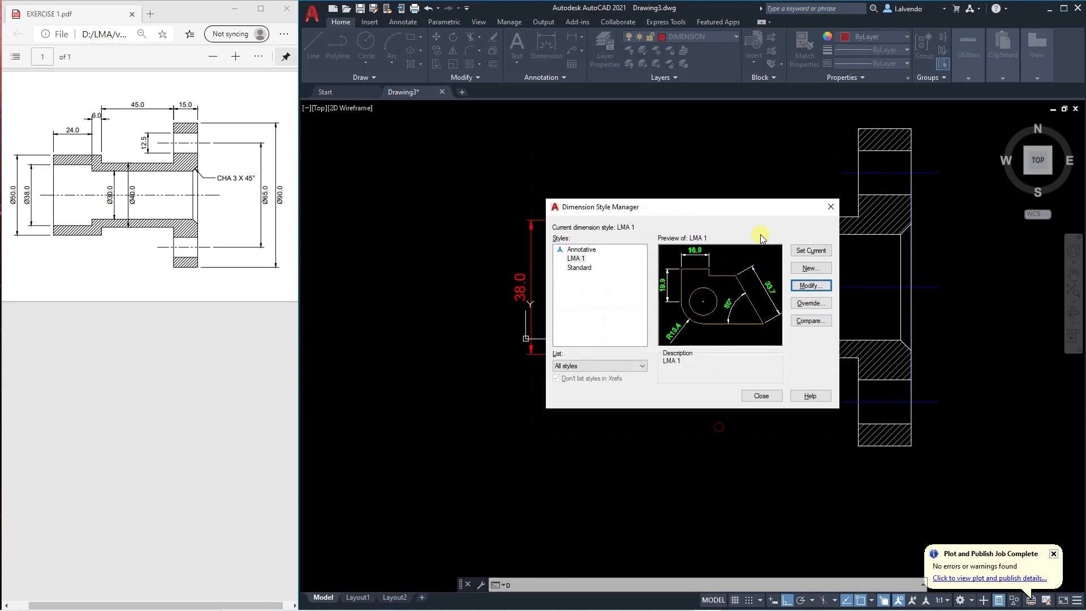
{"action": "left_click", "coordinate": [761, 395]}
{"action": "key", "text": "Escape"}
{"action": "key", "text": "Escape"}
{"action": "key", "text": "Escape"}
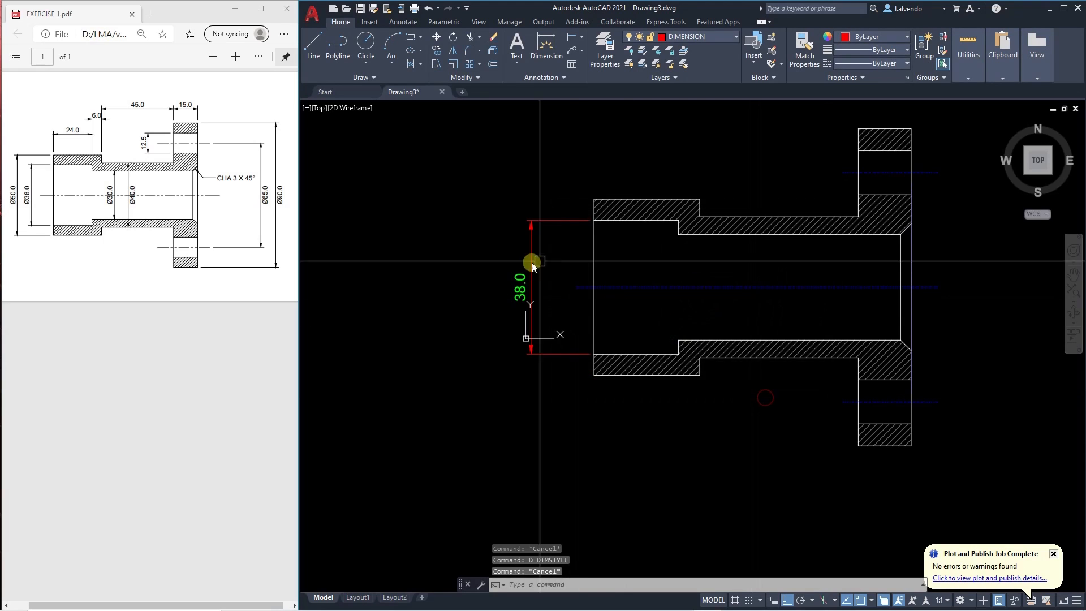
{"action": "type", "text": "d"}
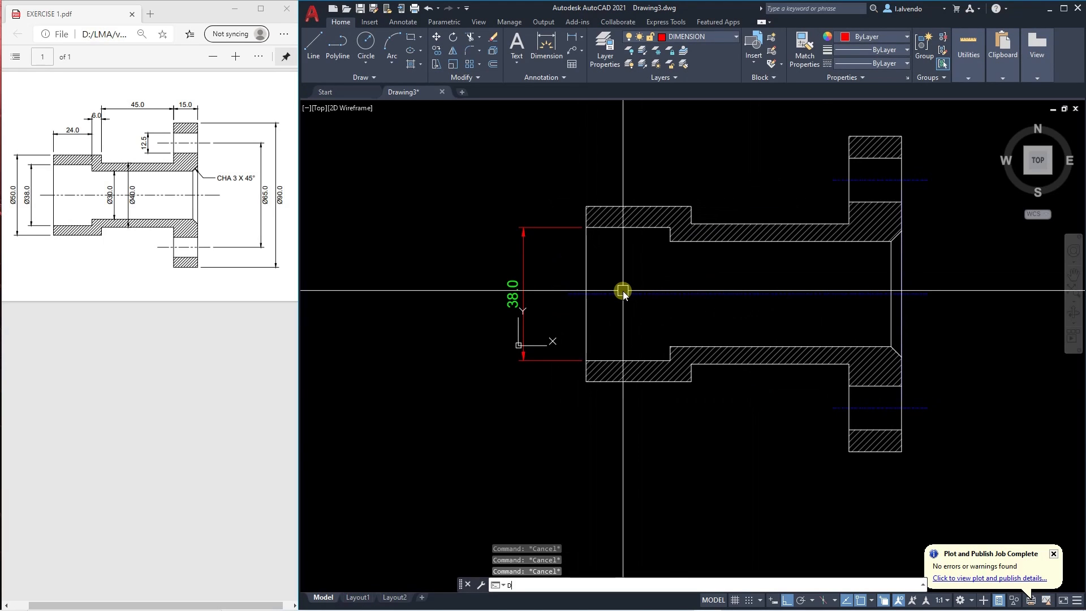
{"action": "key", "text": "BackSpace"}
{"action": "key", "text": "Escape"}
Dimension the outer diameter of the bushing's left end with a vertical linear dimension outside the bore dimension.
{"action": "middle_click_drag", "start_coordinate": [514, 299], "coordinate": [555, 298]}
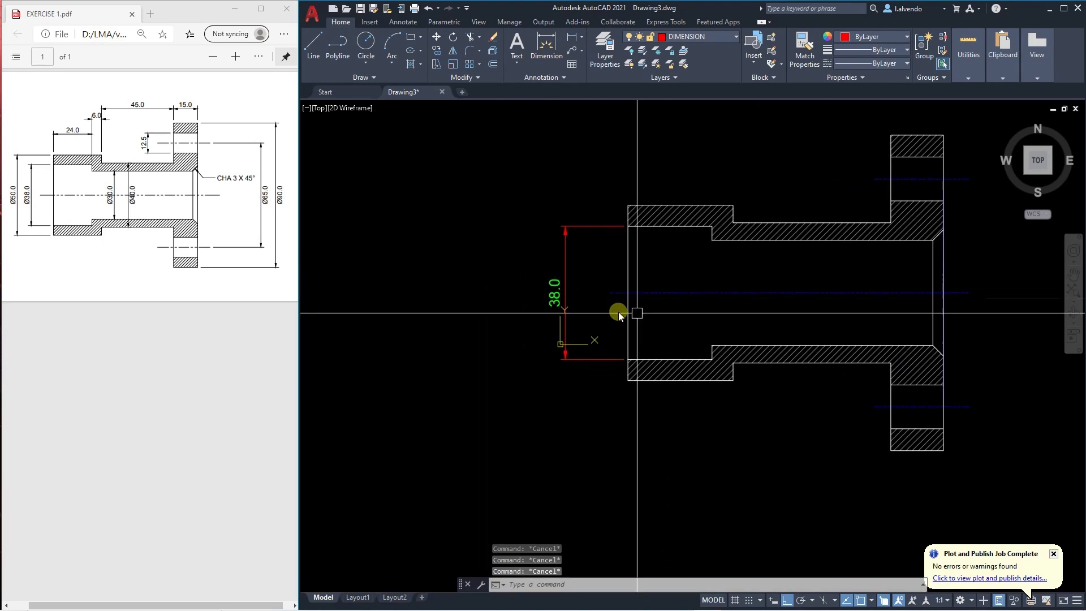
{"action": "type", "text": "dli"}
{"action": "key", "text": "Return"}
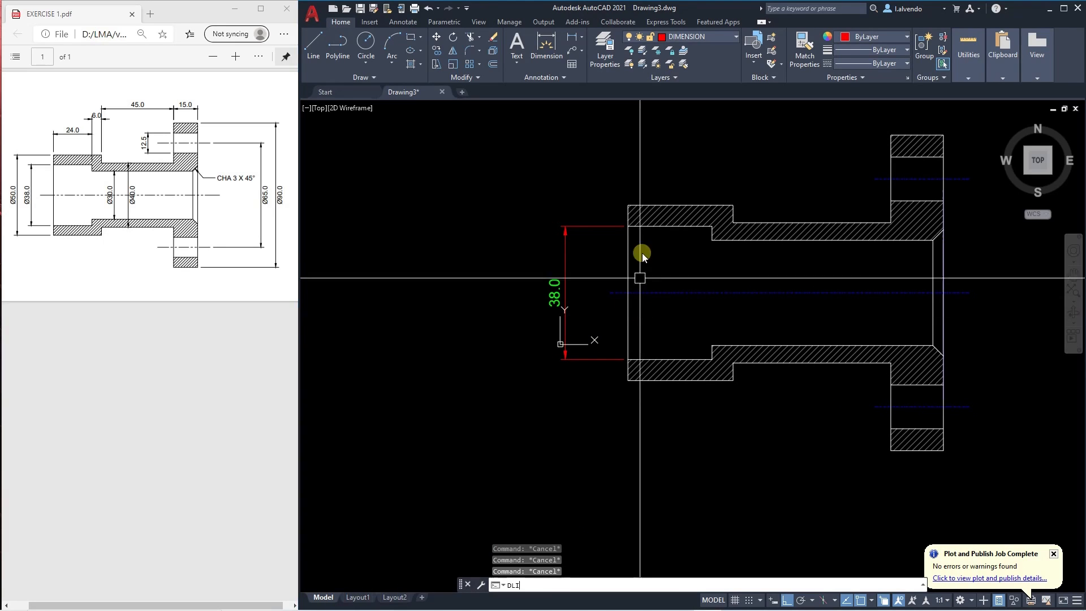
{"action": "left_click", "coordinate": [627, 205]}
{"action": "left_click", "coordinate": [627, 383]}
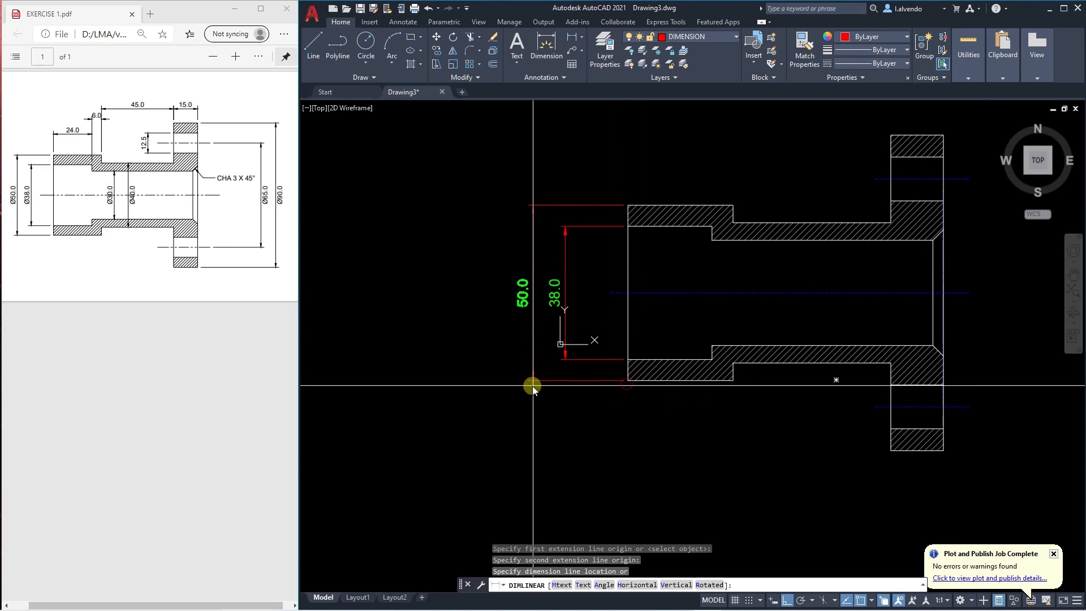
{"action": "left_click", "coordinate": [528, 381]}
Dimension the larger bore's depth with a horizontal linear dimension above the left collar.
{"action": "key", "text": "Return"}
{"action": "middle_click_drag", "start_coordinate": [656, 268], "coordinate": [588, 305]}
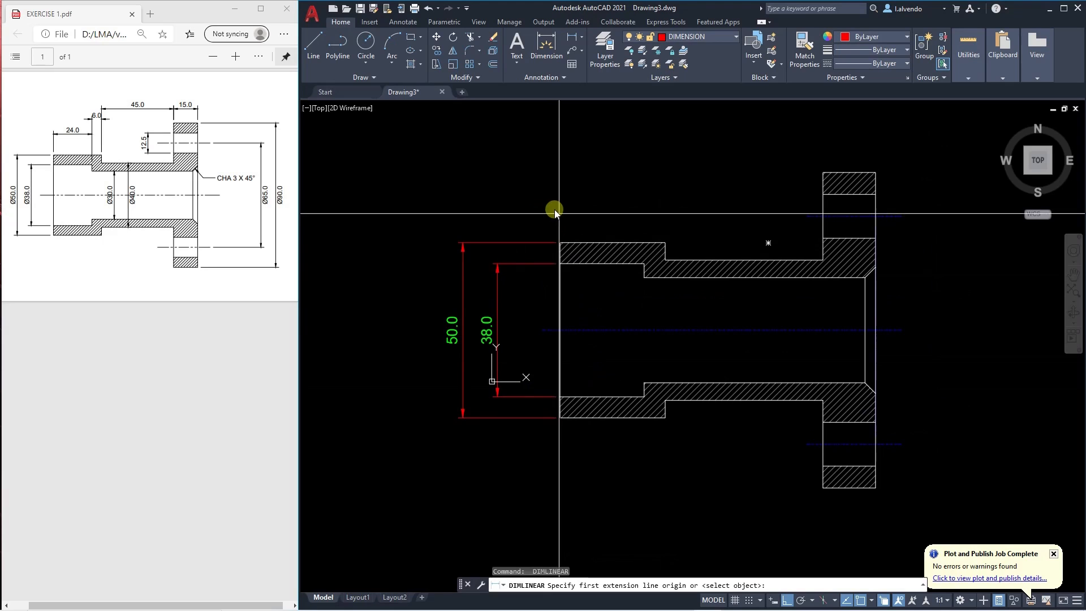
{"action": "left_click", "coordinate": [559, 243]}
{"action": "left_click", "coordinate": [644, 260]}
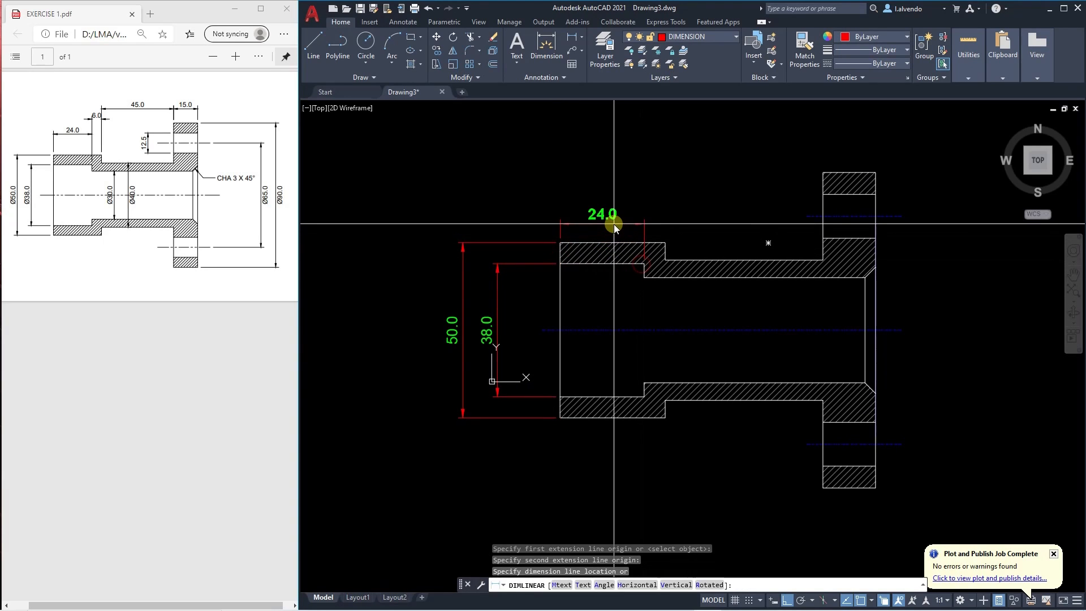
{"action": "left_click", "coordinate": [613, 224]}
Dimension the horizontal distance from the larger bore's end to the left collar's shoulder, slightly above the bore-depth dimension.
{"action": "key", "text": "Return"}
{"action": "left_click", "coordinate": [643, 243]}
{"action": "left_click", "coordinate": [668, 243]}
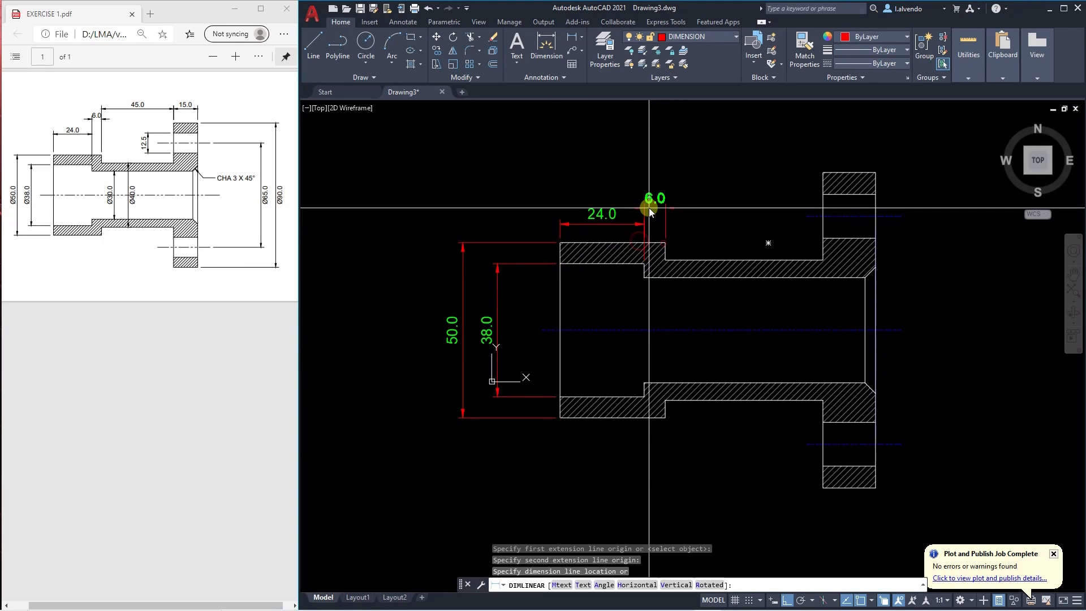
{"action": "left_click", "coordinate": [649, 204]}
Dimension the length from the left collar's shoulder to the flange's near face with a horizontal linear dimension above the flange.
{"action": "key", "text": "Return"}
{"action": "middle_click_drag", "start_coordinate": [667, 248], "coordinate": [636, 274]}
{"action": "left_click", "coordinate": [634, 267]}
{"action": "middle_click_drag", "start_coordinate": [706, 277], "coordinate": [681, 307]}
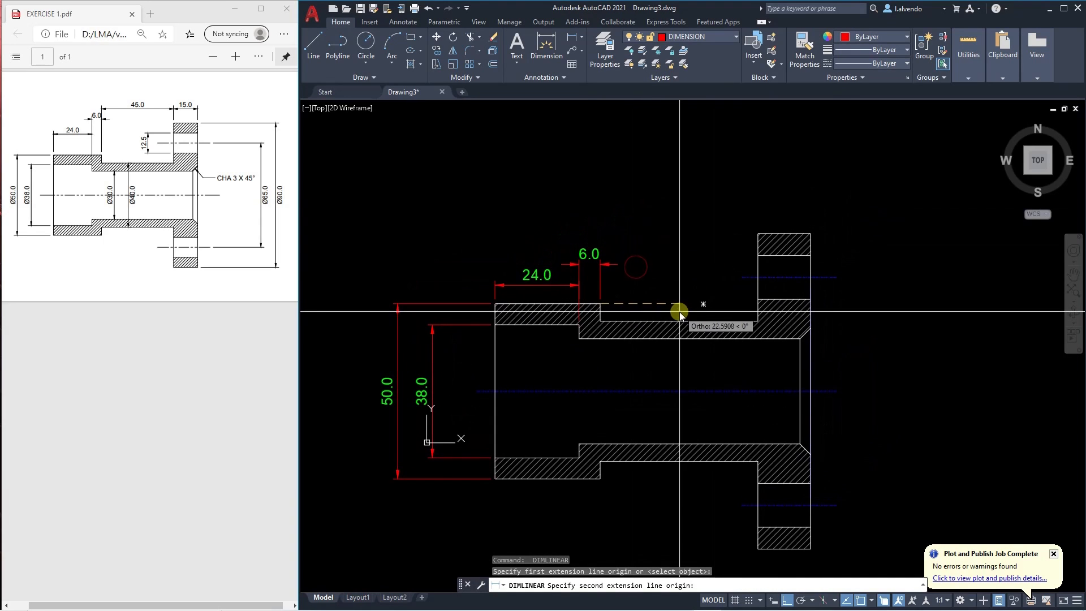
{"action": "left_click", "coordinate": [717, 203]}
Dimension the flange's thickness with a horizontal linear dimension in line with the neighbouring shoulder-to-flange length dimension.
{"action": "key", "text": "Return"}
{"action": "middle_click_drag", "start_coordinate": [741, 232], "coordinate": [703, 252]}
{"action": "left_click", "coordinate": [717, 254]}
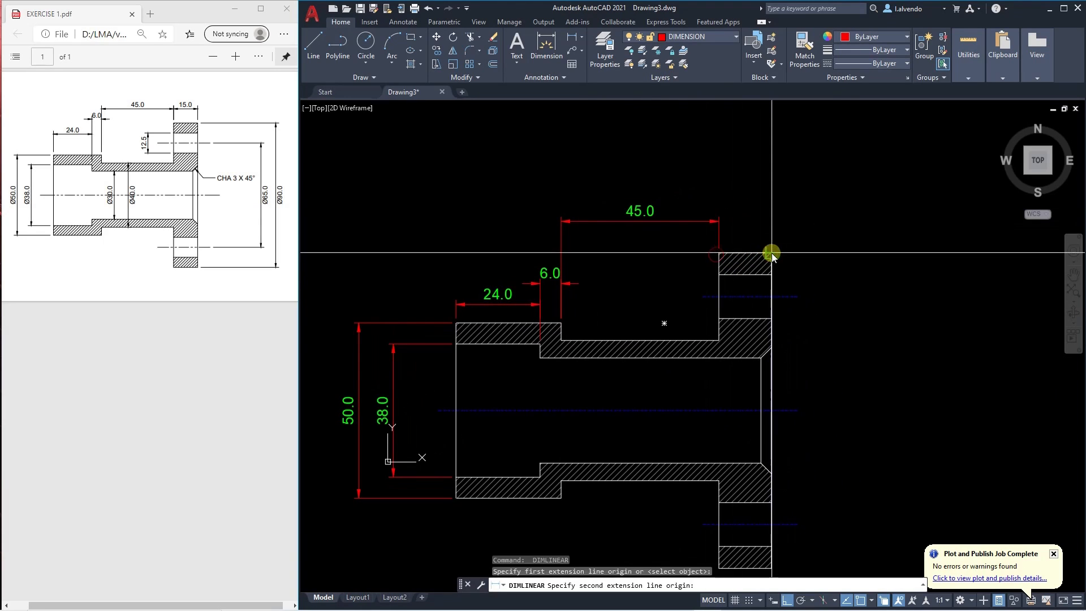
{"action": "left_click", "coordinate": [770, 252]}
{"action": "left_click", "coordinate": [718, 221]}
{"action": "key", "text": "Escape"}
{"action": "middle_click_drag", "start_coordinate": [775, 286], "coordinate": [762, 252]}
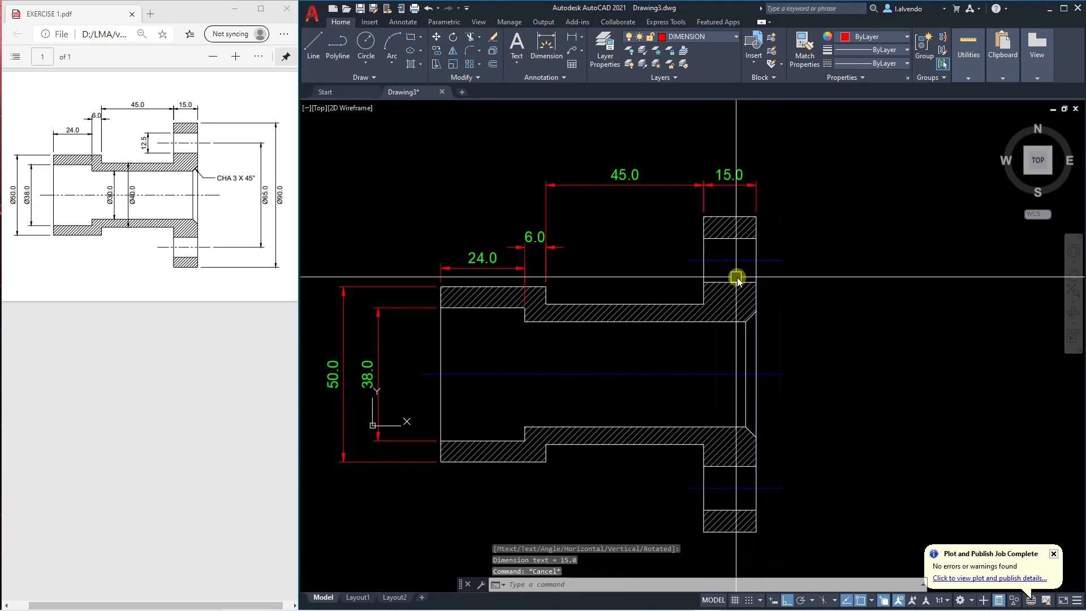
Dimension the upper flange hole's height with a vertical linear dimension beside the flange's near face.
{"action": "scroll", "coordinate": [729, 269], "scroll_direction": "up", "scroll_amount": 2}
{"action": "key", "text": "Return"}
{"action": "left_click", "coordinate": [703, 238]}
{"action": "left_click", "coordinate": [692, 290]}
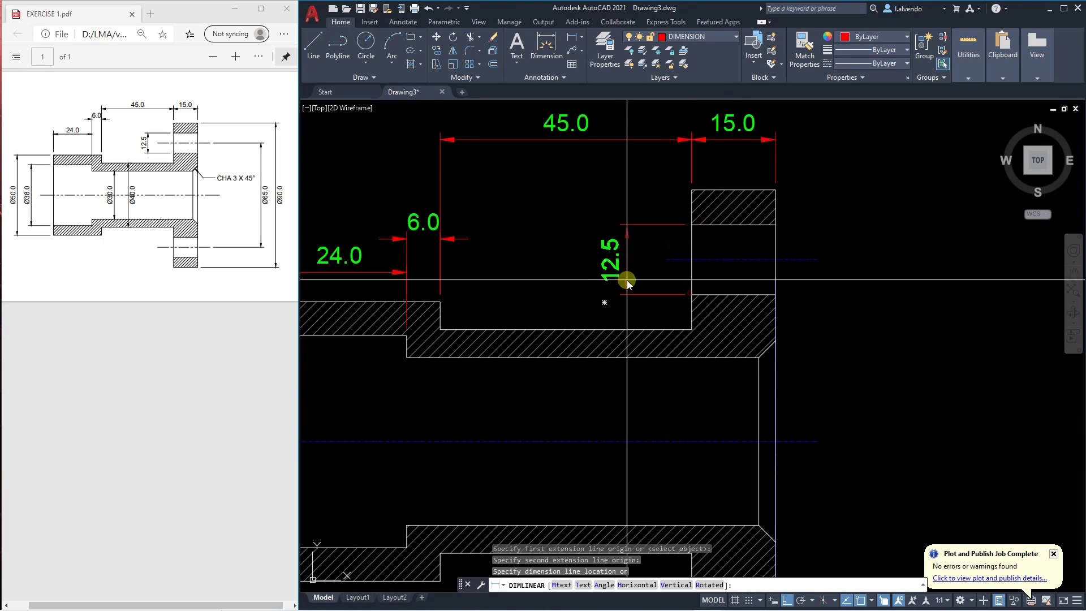
{"action": "left_click", "coordinate": [622, 271]}
{"action": "key", "text": "Escape"}
{"action": "key", "text": "Escape"}
Add the diameter symbol in front of the upper flange hole's dimension text.
{"action": "scroll", "coordinate": [695, 303], "scroll_direction": "down", "scroll_amount": 4}
{"action": "middle_click_drag", "start_coordinate": [695, 303], "coordinate": [731, 304]}
{"action": "scroll", "coordinate": [646, 247], "scroll_direction": "up", "scroll_amount": 6}
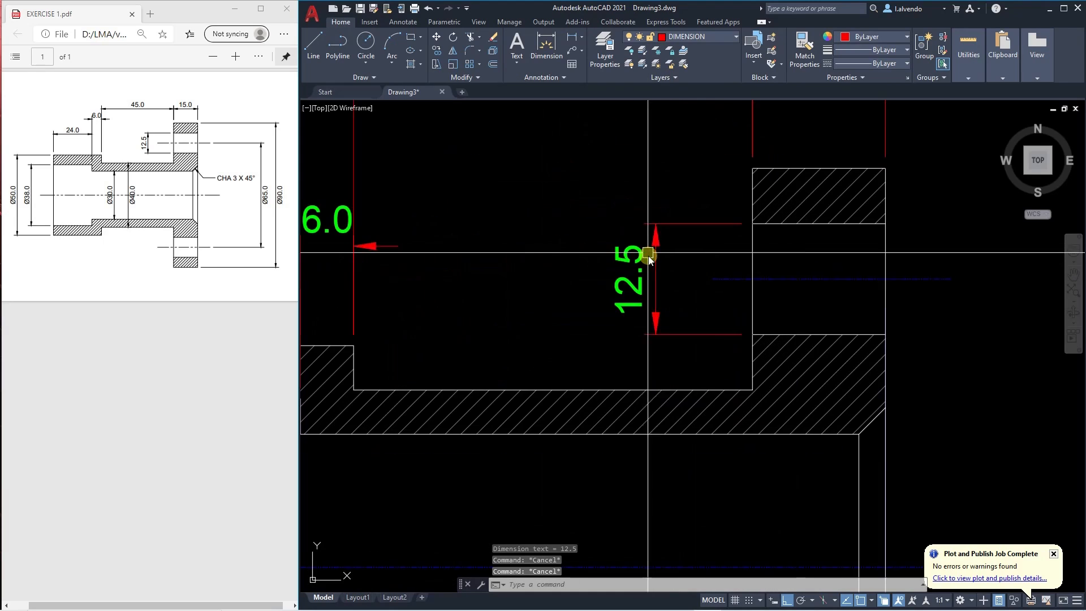
{"action": "scroll", "coordinate": [629, 297], "scroll_direction": "down", "scroll_amount": 4}
{"action": "left_click", "coordinate": [617, 270]}
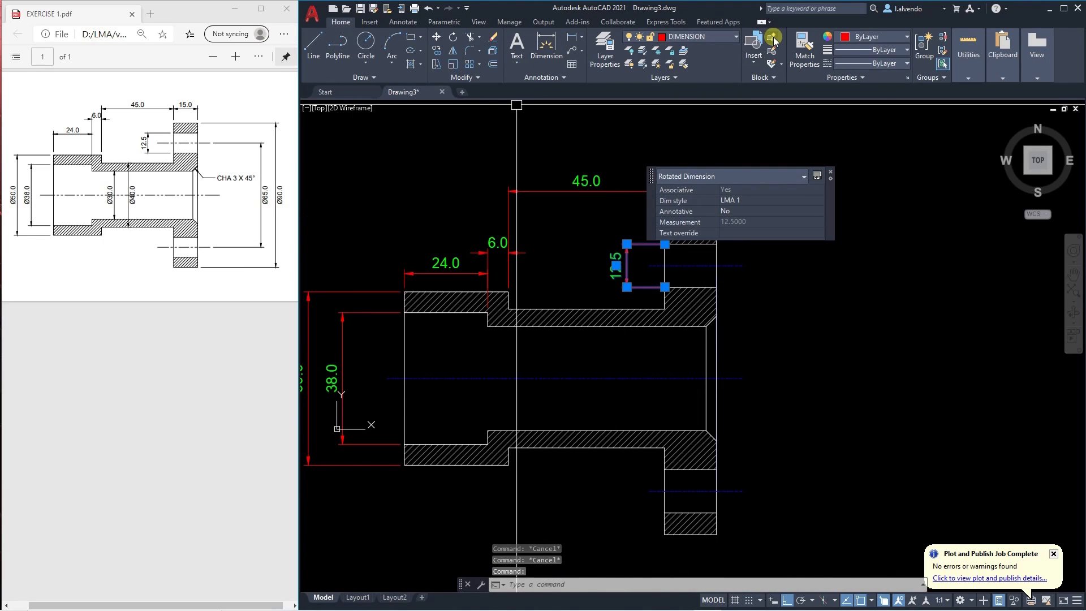
{"action": "left_click", "coordinate": [370, 23]}
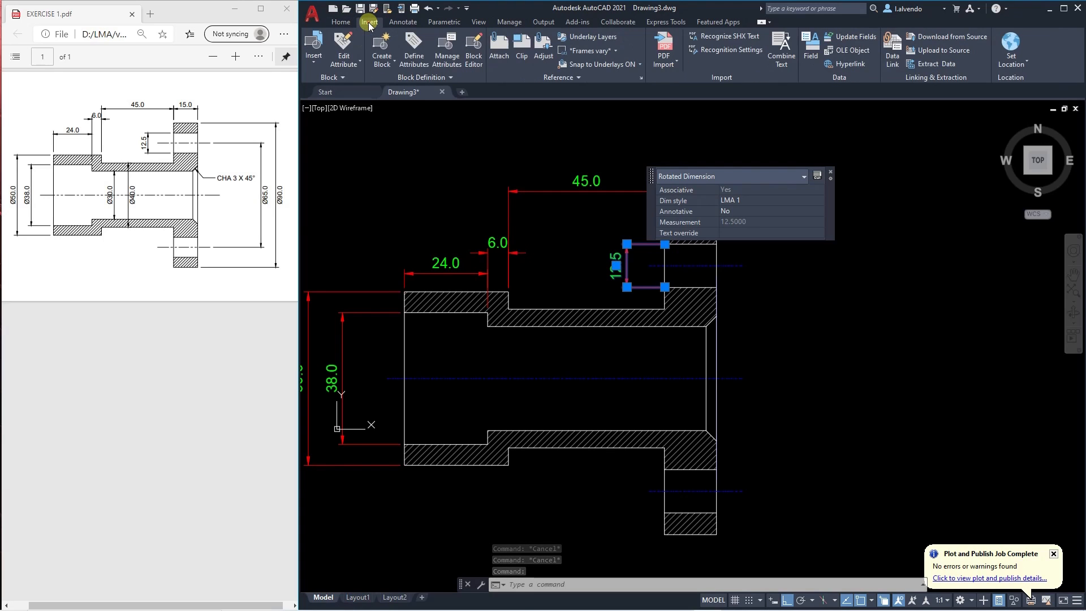
{"action": "key", "text": "Escape"}
{"action": "double_click", "coordinate": [613, 273]}
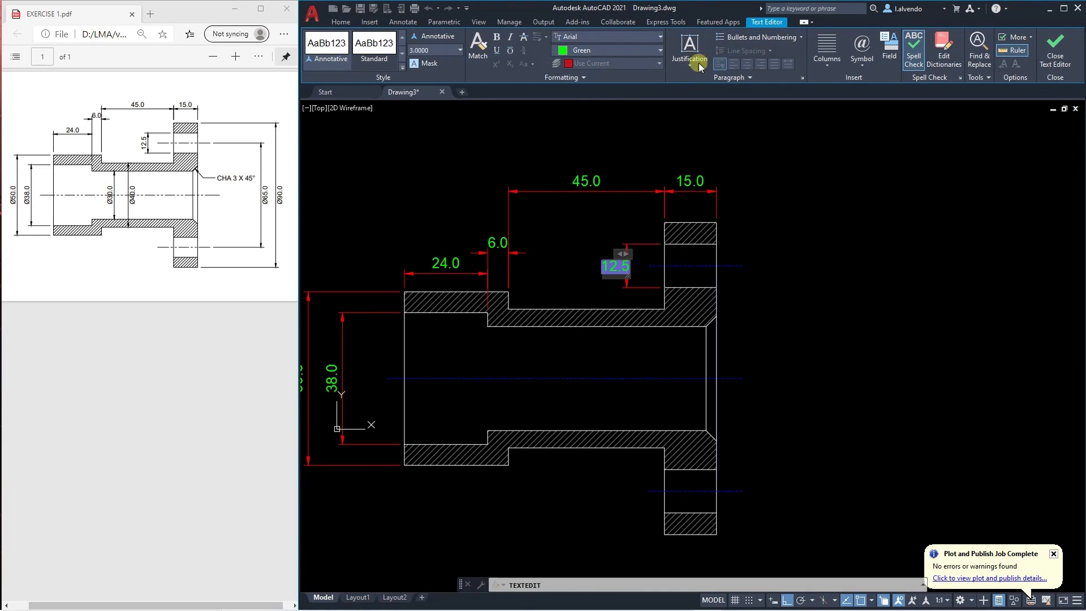
{"action": "left_click", "coordinate": [862, 66]}
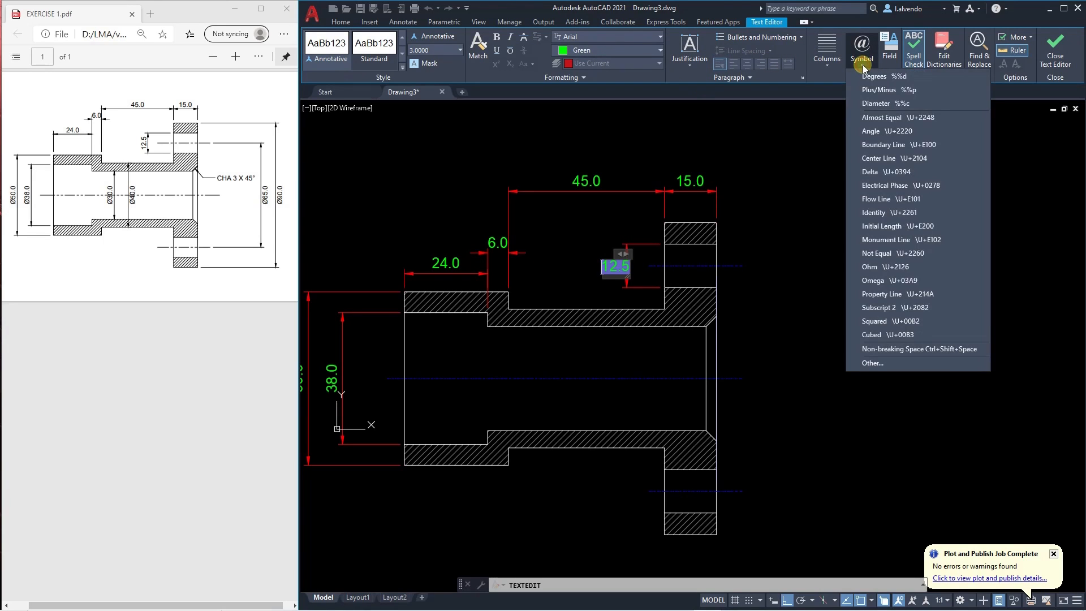
{"action": "left_click", "coordinate": [892, 104]}
{"action": "left_click", "coordinate": [779, 225]}
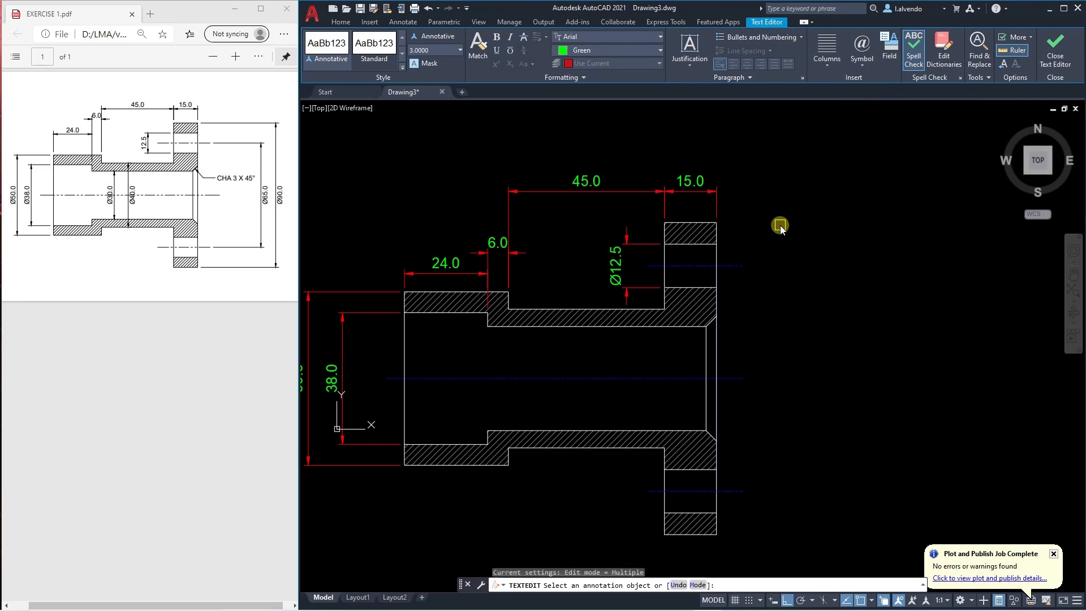
{"action": "key", "text": "Escape"}
{"action": "key", "text": "Escape"}
{"action": "key", "text": "Escape"}
Try to match the properties of the flange hole's dimension onto the larger bore's diameter dimension.
{"action": "scroll", "coordinate": [622, 264], "scroll_direction": "up", "scroll_amount": 2}
{"action": "scroll", "coordinate": [641, 239], "scroll_direction": "down", "scroll_amount": 4}
{"action": "mouse_move", "coordinate": [593, 308]}
{"action": "middle_mouse_down"}
{"action": "mouse_move", "coordinate": [645, 288]}
{"action": "mouse_move", "coordinate": [703, 290]}
{"action": "middle_mouse_up"}
{"action": "scroll", "coordinate": [557, 306], "scroll_direction": "up", "scroll_amount": 2}
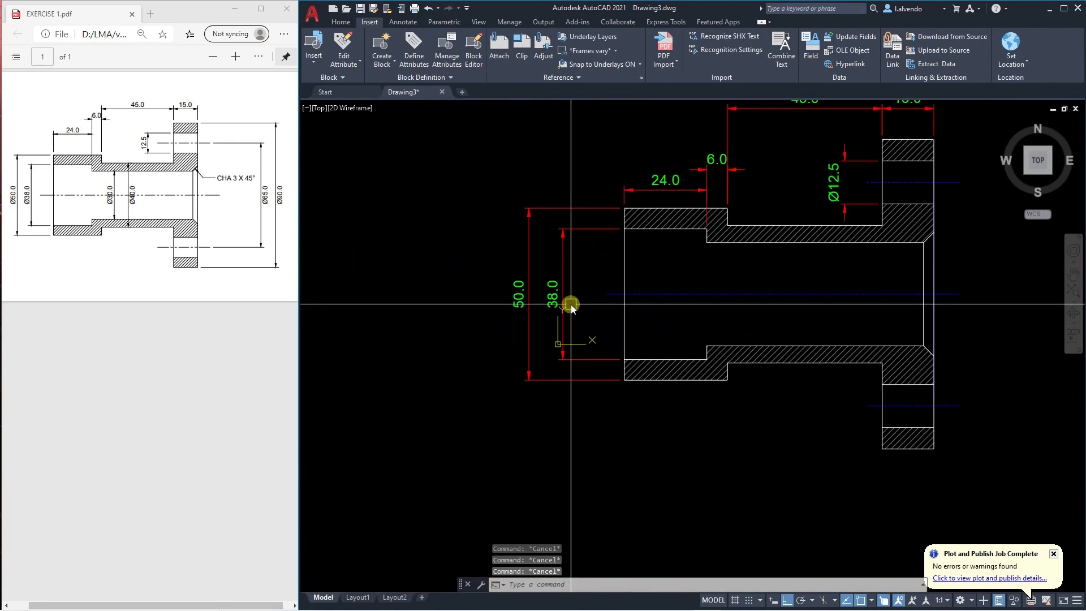
{"action": "type", "text": "ma"}
{"action": "key", "text": "Return"}
{"action": "left_click", "coordinate": [838, 194]}
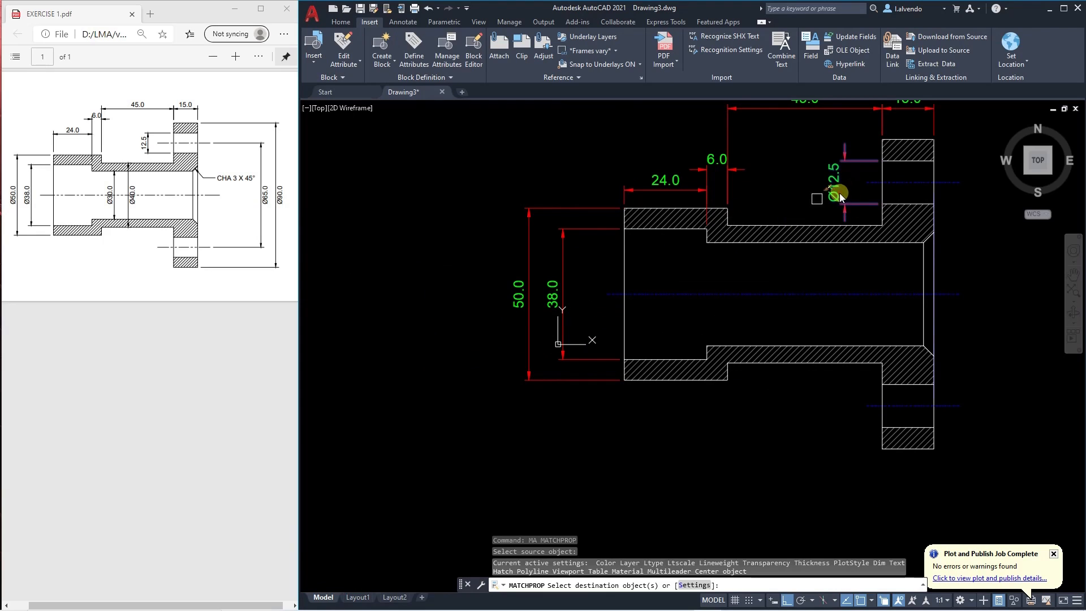
{"action": "left_click", "coordinate": [561, 294]}
{"action": "key", "text": "Escape"}
{"action": "key", "text": "Escape"}
{"action": "scroll", "coordinate": [560, 297], "scroll_direction": "up", "scroll_amount": 4}
{"action": "double_click", "coordinate": [596, 291]}
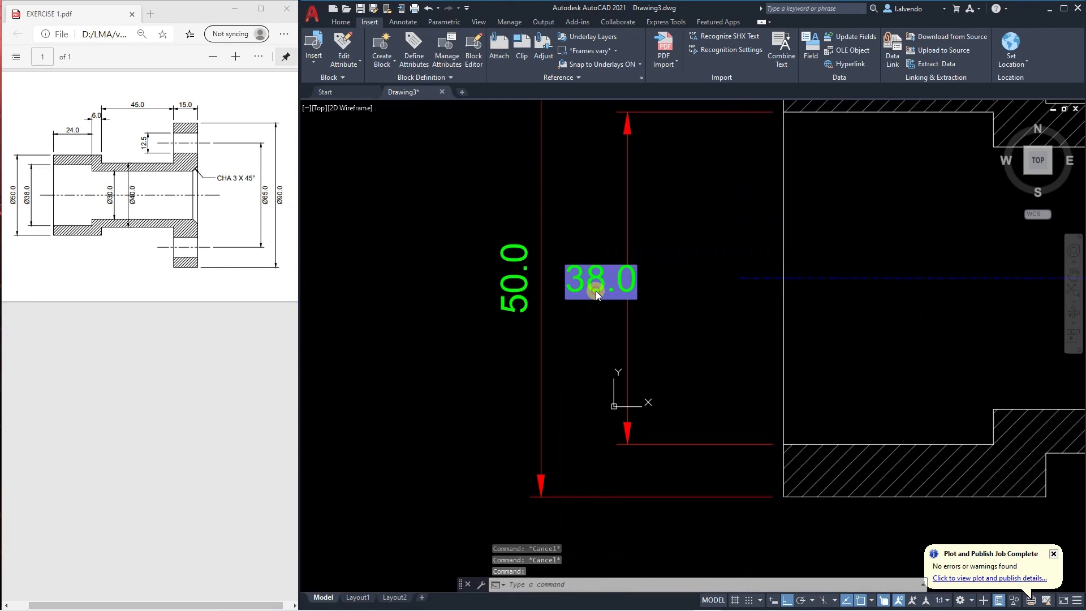
{"action": "key", "text": "Escape"}
{"action": "scroll", "coordinate": [570, 284], "scroll_direction": "down", "scroll_amount": 6}
{"action": "key", "text": "Escape"}
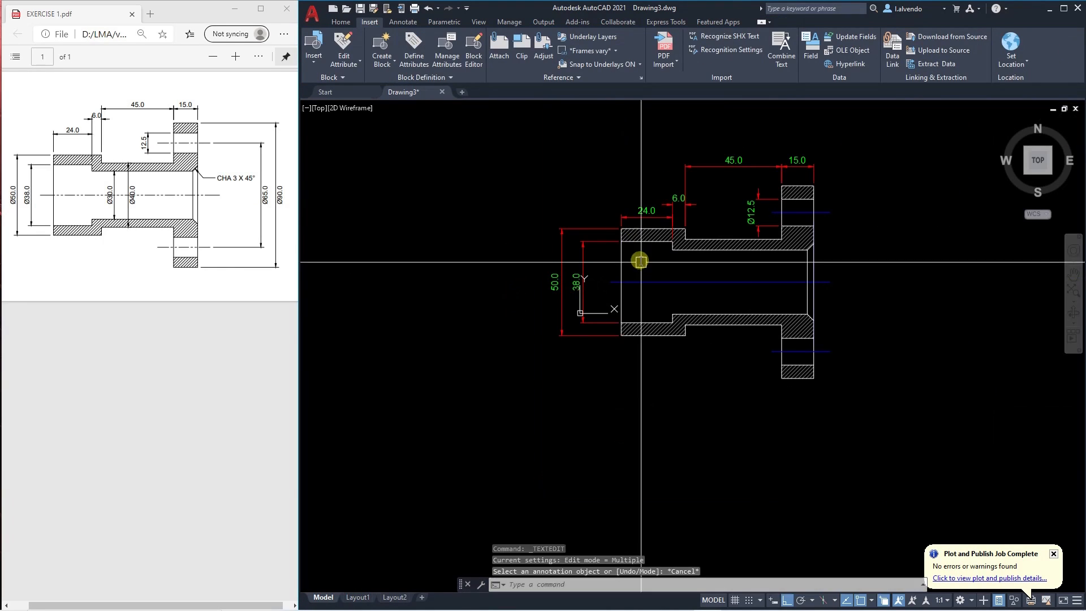
{"action": "scroll", "coordinate": [572, 294], "scroll_direction": "up", "scroll_amount": 3}
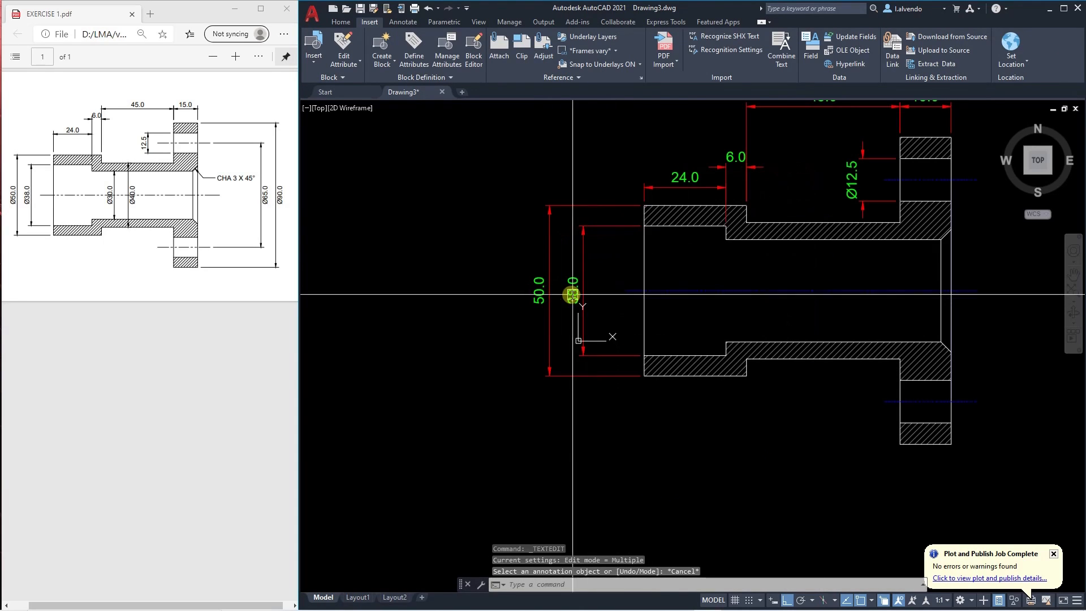
{"action": "left_click", "coordinate": [572, 294]}
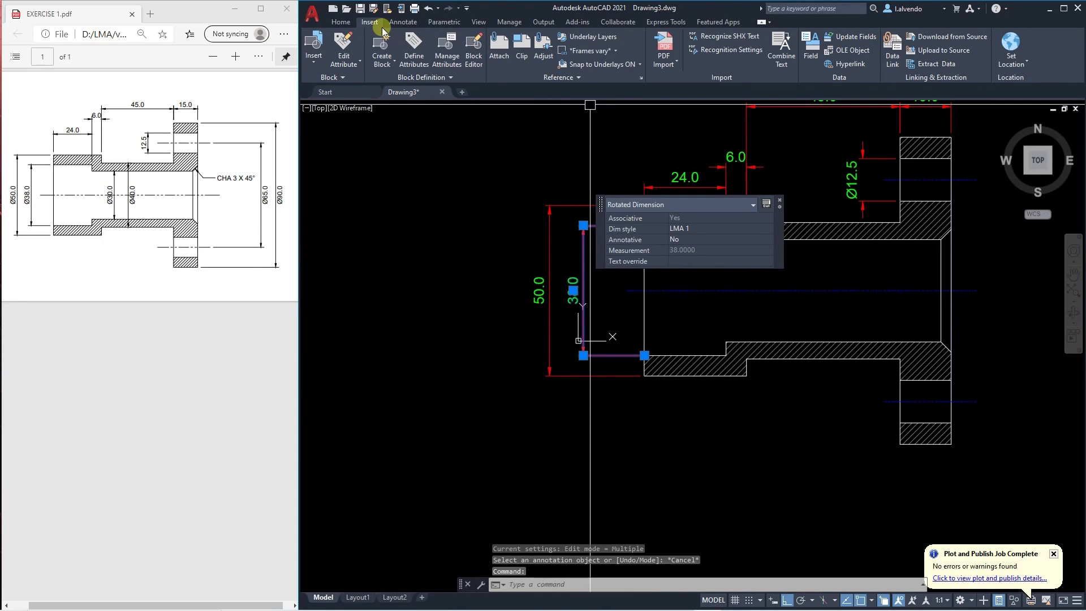
{"action": "key", "text": "Escape"}
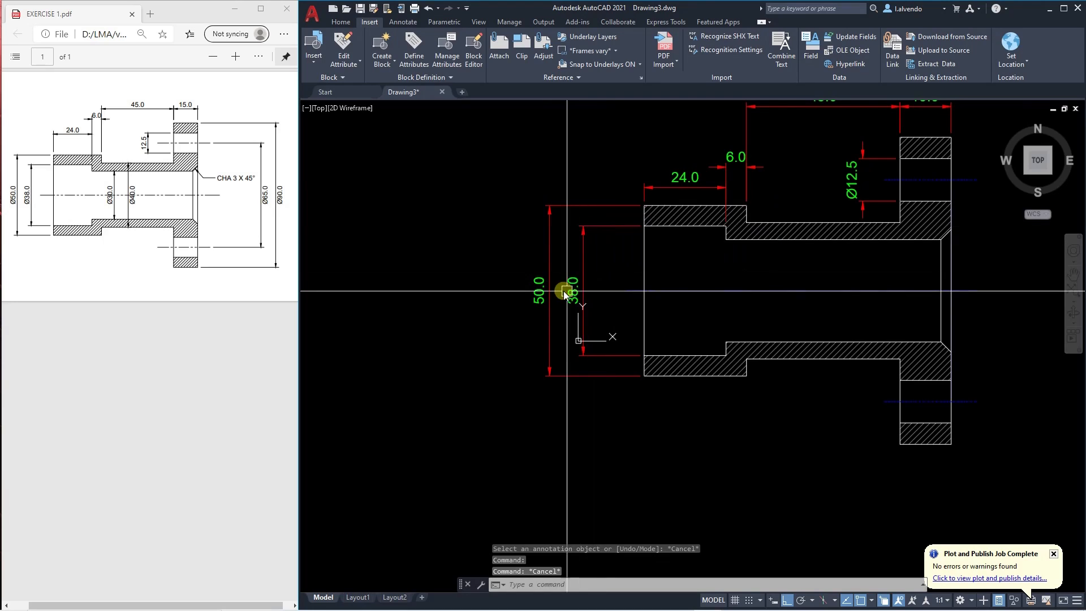
Add the diameter symbol in front of the larger bore's diameter dimension text.
{"action": "scroll", "coordinate": [568, 294], "scroll_direction": "up", "scroll_amount": 4}
{"action": "left_click", "coordinate": [569, 296]}
{"action": "key", "text": "Escape"}
{"action": "double_click", "coordinate": [581, 295]}
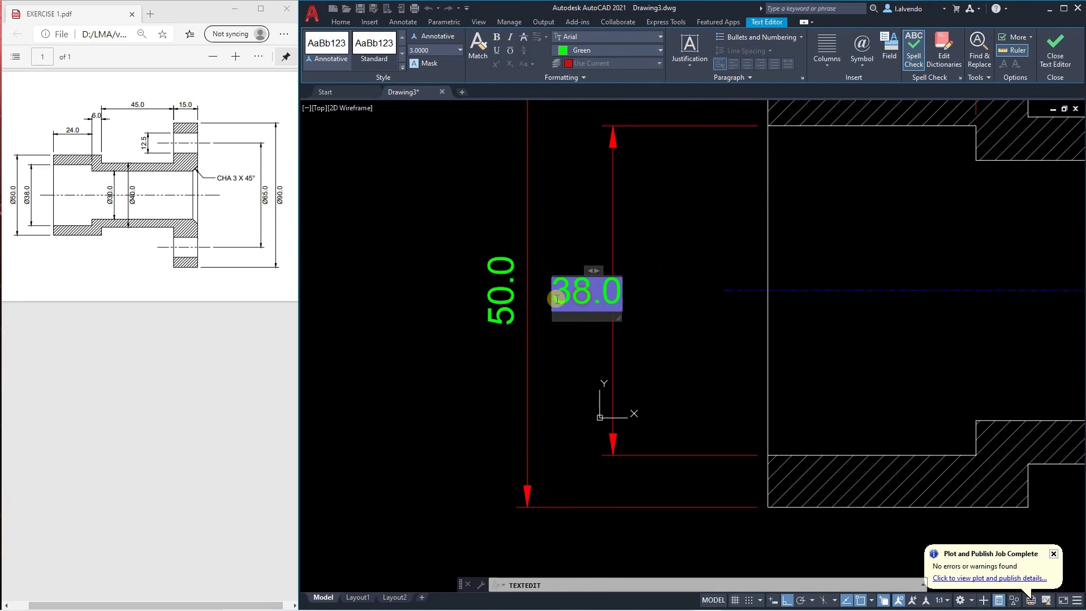
{"action": "left_click", "coordinate": [864, 63]}
{"action": "left_click", "coordinate": [887, 104]}
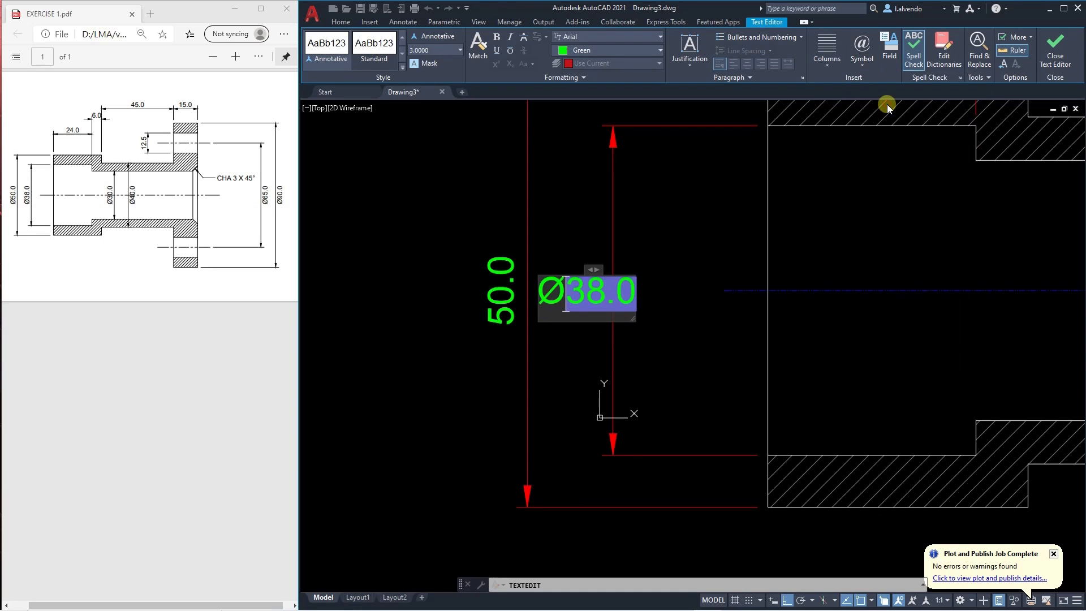
{"action": "left_click", "coordinate": [654, 321]}
{"action": "key", "text": "Escape"}
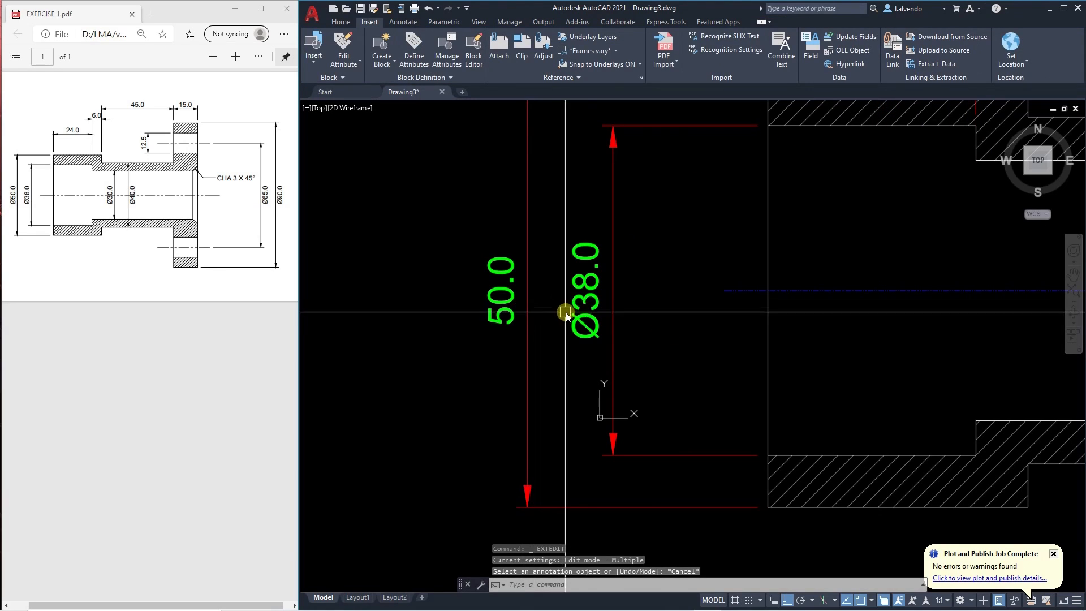
{"action": "left_click", "coordinate": [588, 307]}
{"action": "double_click", "coordinate": [588, 307]}
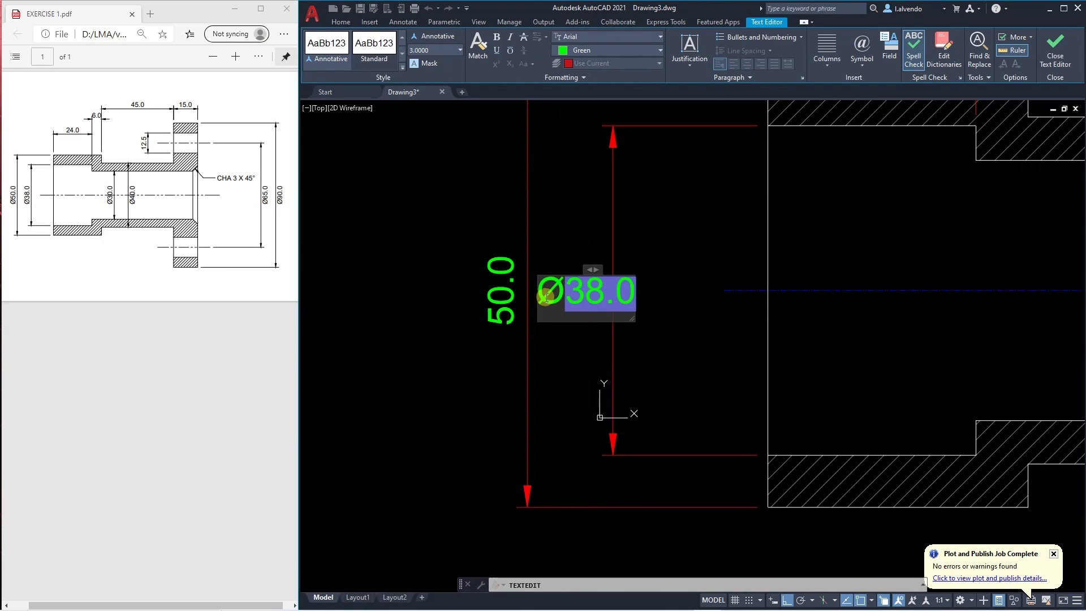
{"action": "double_click", "coordinate": [580, 292]}
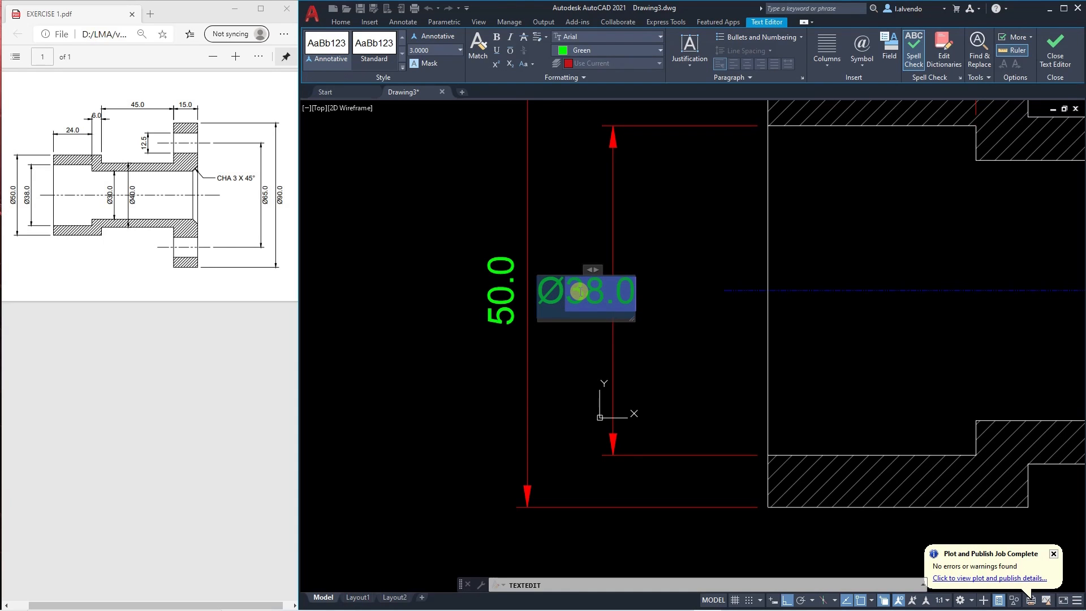
{"action": "left_click", "coordinate": [469, 329]}
Add the diameter symbol in front of the left collar's outer diameter dimension text using the %%c code.
{"action": "double_click", "coordinate": [503, 306]}
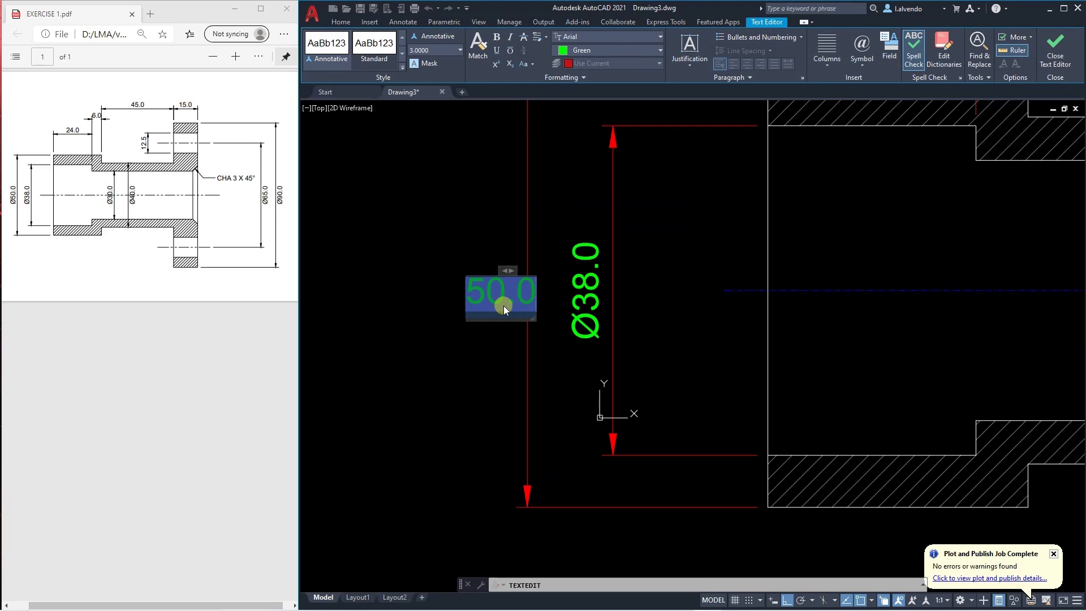
{"action": "type", "text": "%%c"}
{"action": "left_click", "coordinate": [468, 363]}
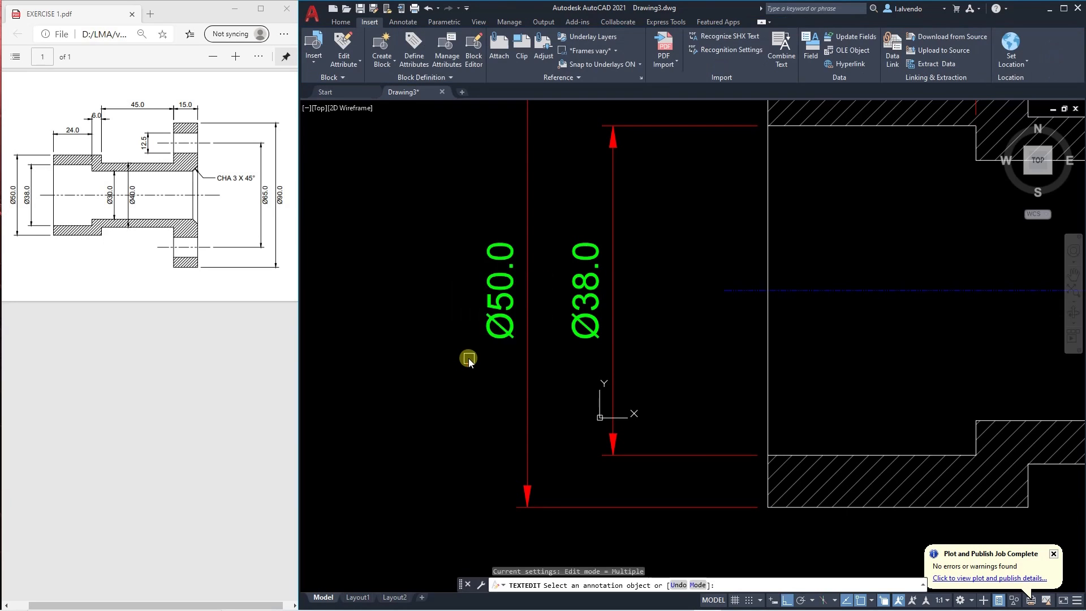
{"action": "scroll", "coordinate": [489, 317], "scroll_direction": "down", "scroll_amount": 6}
{"action": "key", "text": "Escape"}
{"action": "scroll", "coordinate": [680, 317], "scroll_direction": "up", "scroll_amount": 5}
{"action": "key", "text": "Escape"}
{"action": "key", "text": "Escape"}
{"action": "key", "text": "Escape"}
Dimension the vertical distance between the two flange hole centrelines with a linear dimension beyond the flange's far face.
{"action": "scroll", "coordinate": [681, 318], "scroll_direction": "down", "scroll_amount": 3}
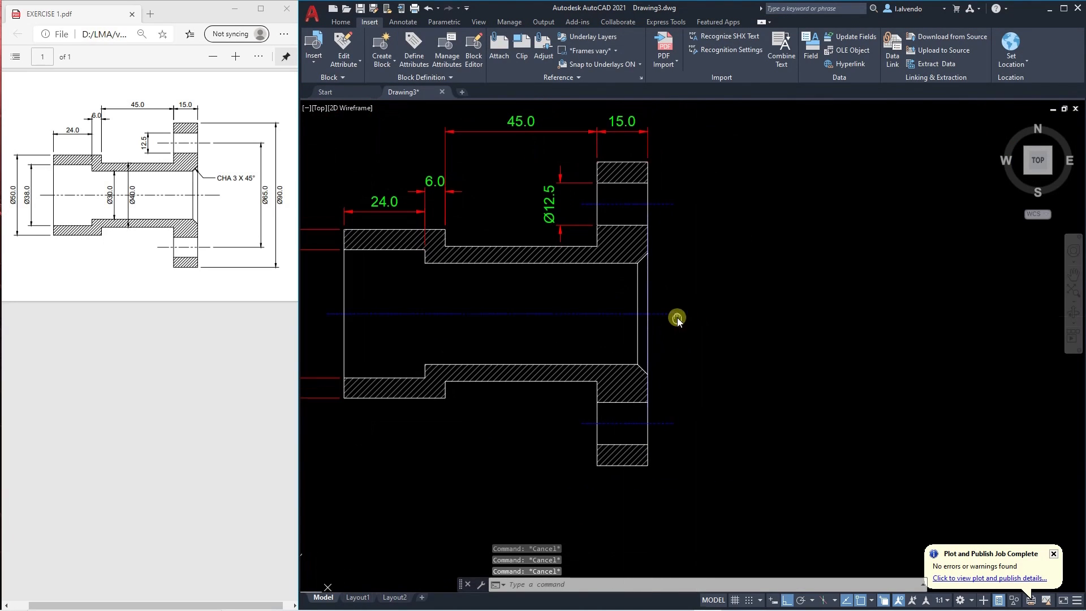
{"action": "type", "text": "dli"}
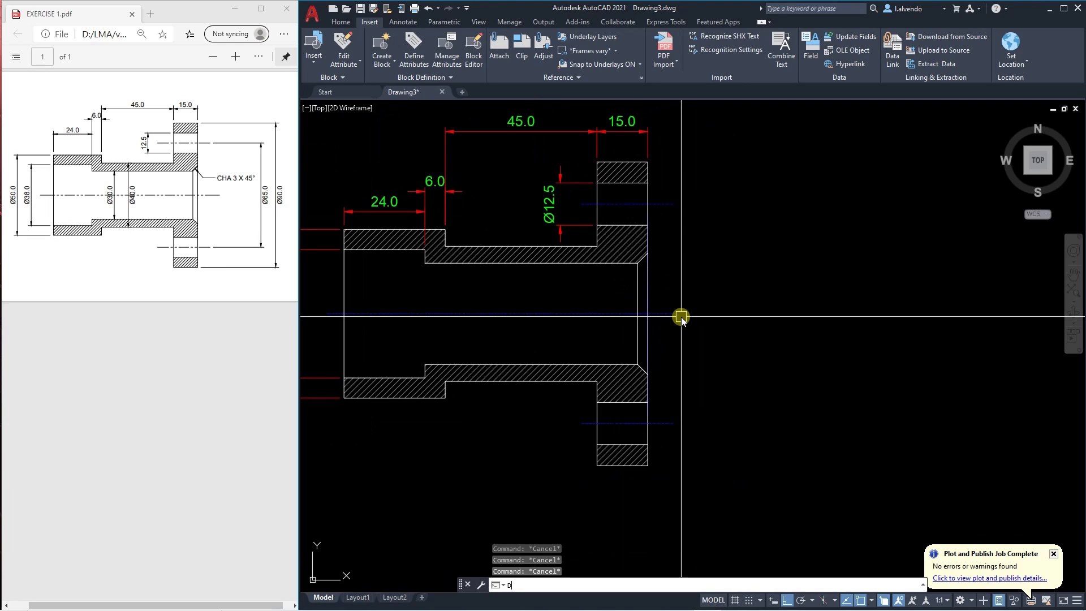
{"action": "key", "text": "Return"}
{"action": "left_click", "coordinate": [673, 205]}
{"action": "left_click", "coordinate": [673, 423]}
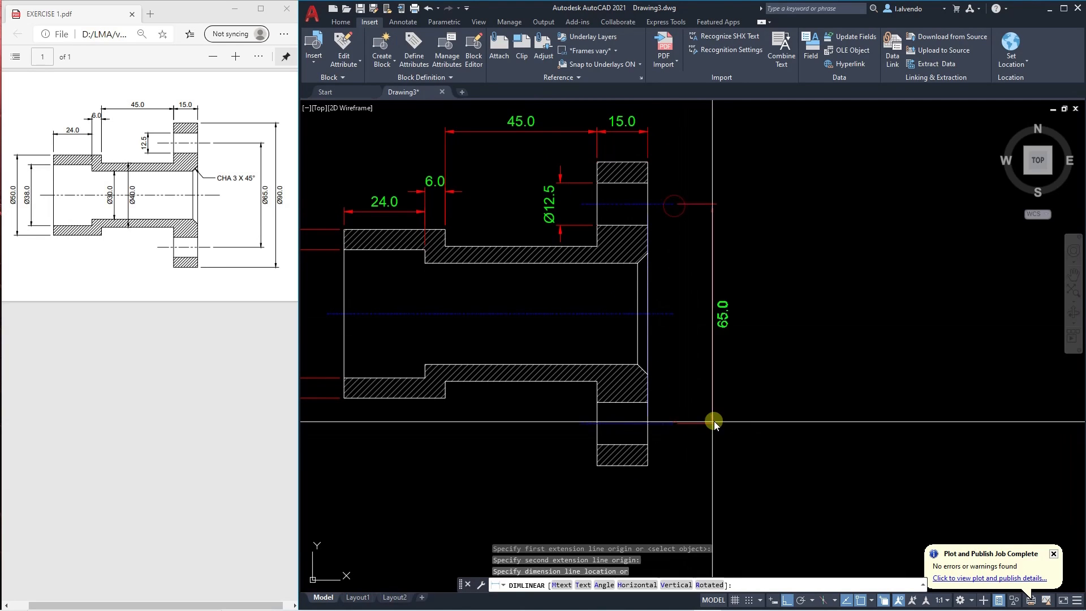
{"action": "left_click", "coordinate": [714, 421]}
{"action": "key", "text": "Escape"}
{"action": "key", "text": "Escape"}
Dimension the flange's full outer height with a vertical linear dimension outside the hole-spacing dimension.
{"action": "middle_click_drag", "start_coordinate": [776, 352], "coordinate": [767, 372]}
{"action": "key", "text": "space"}
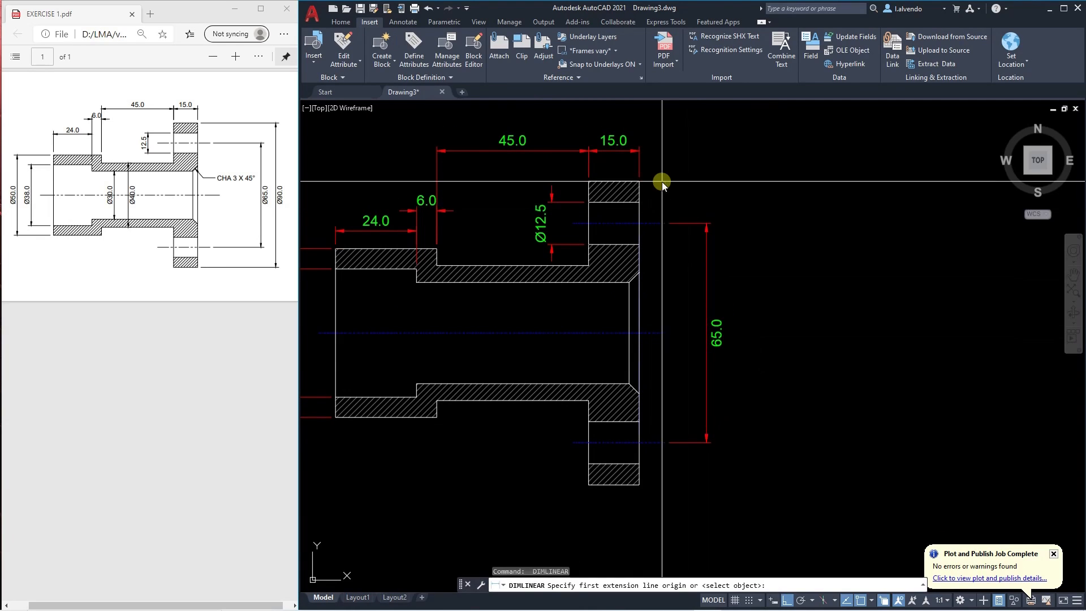
{"action": "left_click", "coordinate": [642, 182]}
{"action": "middle_click_drag", "start_coordinate": [701, 316], "coordinate": [697, 281]}
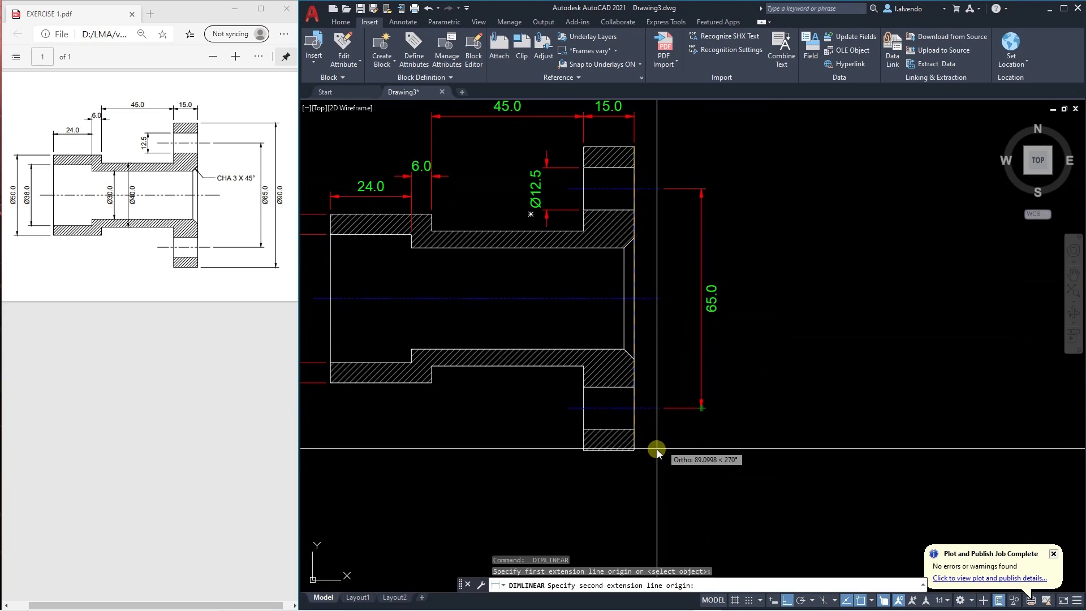
{"action": "left_click", "coordinate": [634, 450]}
{"action": "left_click", "coordinate": [732, 436]}
{"action": "key", "text": "Escape"}
{"action": "middle_click_drag", "start_coordinate": [785, 397], "coordinate": [846, 385]}
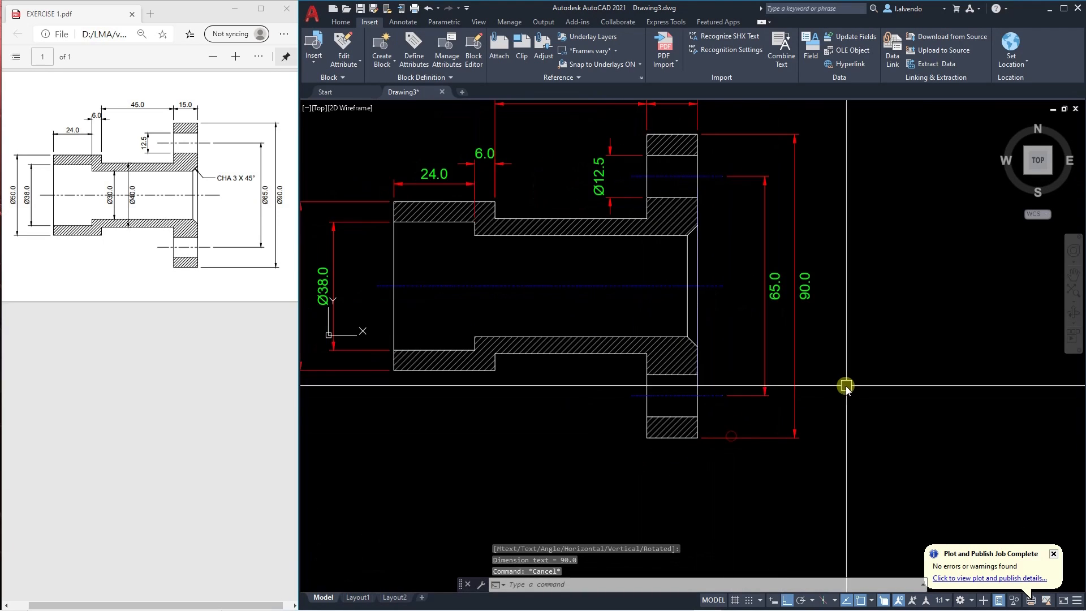
{"action": "key", "text": "Escape"}
{"action": "middle_click_drag", "start_coordinate": [441, 339], "coordinate": [640, 345]}
{"action": "key", "text": "Escape"}
{"action": "left_click", "coordinate": [512, 290]}
{"action": "double_click", "coordinate": [513, 292]}
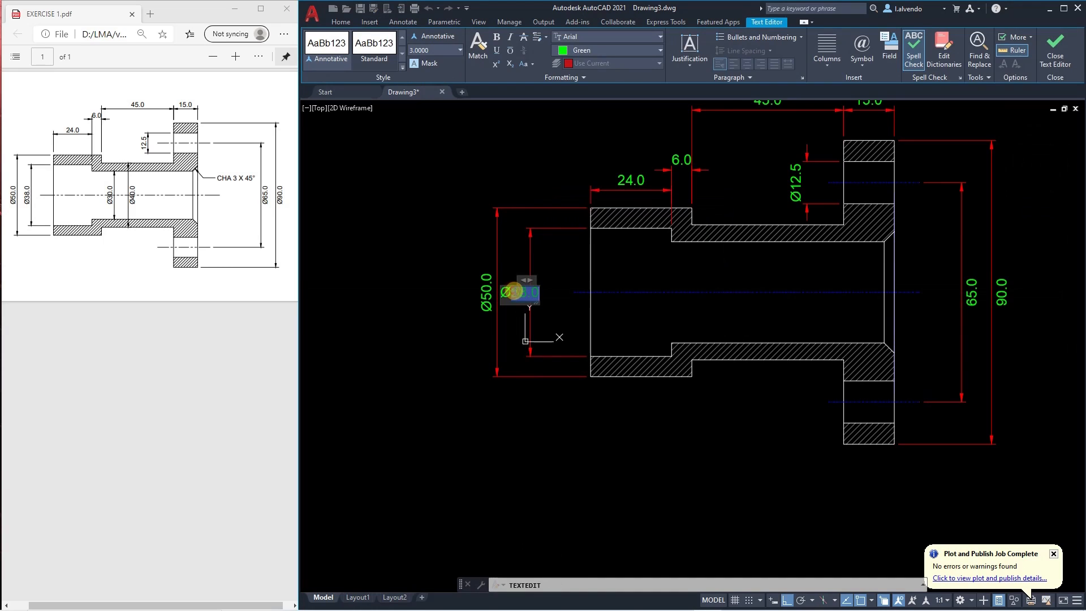
{"action": "left_click", "coordinate": [446, 377]}
{"action": "middle_click_drag", "start_coordinate": [882, 365], "coordinate": [719, 364]}
{"action": "key", "text": "Escape"}
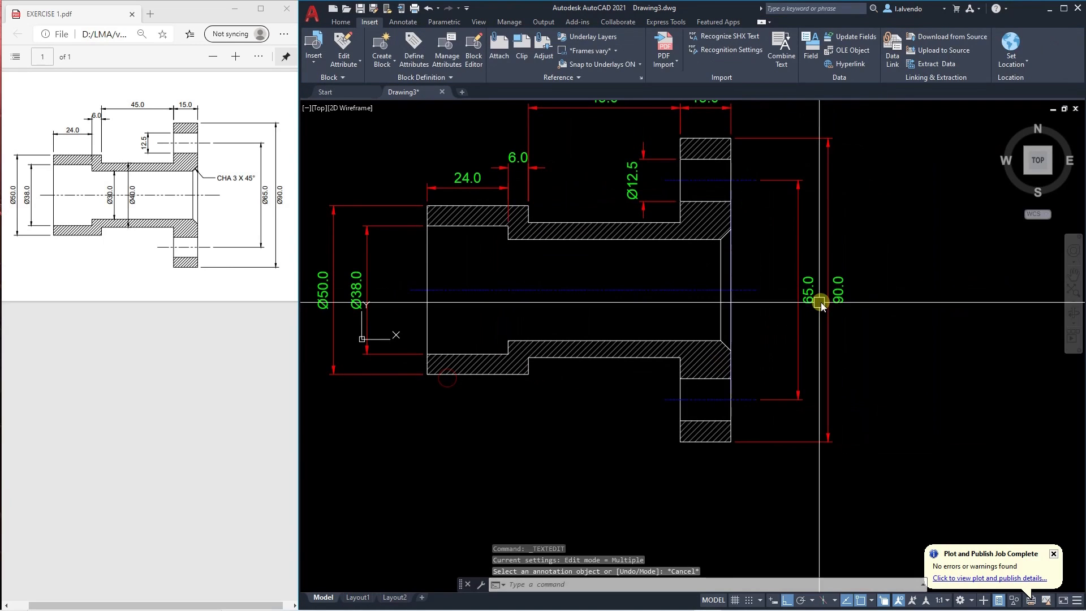
Add the diameter symbol in front of the flange's outer height dimension text.
{"action": "double_click", "coordinate": [831, 293]}
{"action": "left_click", "coordinate": [867, 358]}
{"action": "key", "text": "Escape"}
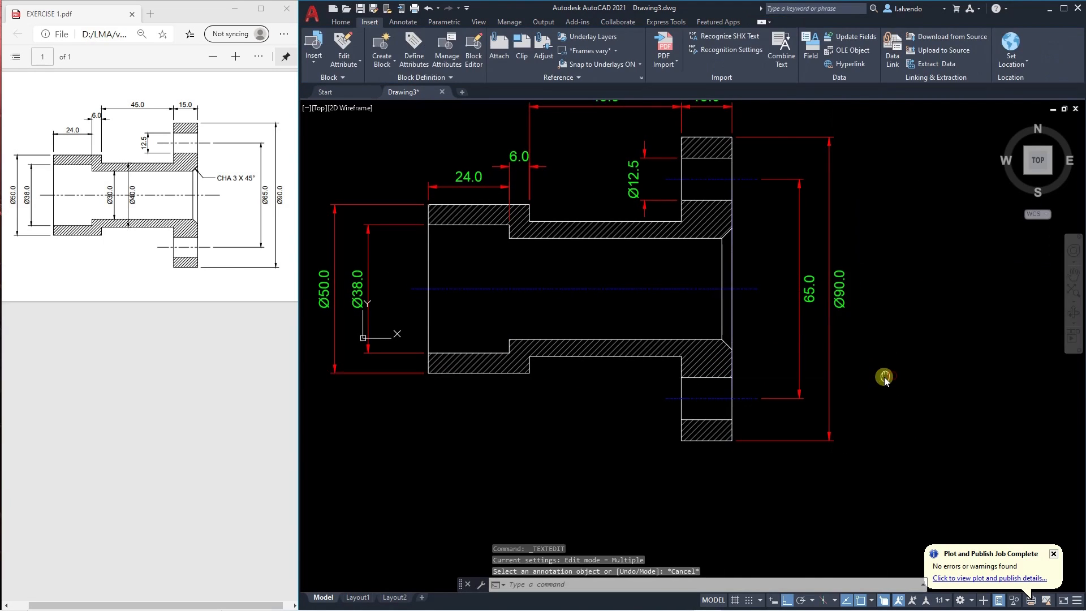
{"action": "key", "text": "Escape"}
Dimension the smaller bore's height with a vertical linear dimension placed inside the bore.
{"action": "scroll", "coordinate": [828, 300], "scroll_direction": "down", "scroll_amount": 5}
{"action": "middle_click_drag", "start_coordinate": [826, 298], "coordinate": [824, 327]}
{"action": "scroll", "coordinate": [731, 306], "scroll_direction": "up", "scroll_amount": 5}
{"action": "key", "text": "Escape"}
{"action": "middle_click_drag", "start_coordinate": [726, 325], "coordinate": [732, 338]}
{"action": "type", "text": "dli"}
{"action": "key", "text": "Return"}
{"action": "left_click", "coordinate": [692, 306]}
{"action": "left_click", "coordinate": [692, 406]}
{"action": "left_click", "coordinate": [702, 399]}
{"action": "key", "text": "Escape"}
Dimension from the body's upper outer edge to the smaller bore's lower edge with a vertical linear dimension beside the bore-height dimension.
{"action": "middle_click_drag", "start_coordinate": [737, 384], "coordinate": [714, 356]}
{"action": "key", "text": "Return"}
{"action": "left_click", "coordinate": [723, 286]}
{"action": "left_click", "coordinate": [723, 403]}
{"action": "left_click", "coordinate": [732, 395]}
{"action": "key", "text": "Escape"}
{"action": "key", "text": "Escape"}
Add the diameter symbol, using the %%c code, in front of both vertical dimension texts inside the smaller bore.
{"action": "left_click", "coordinate": [726, 339]}
{"action": "double_click", "coordinate": [725, 339]}
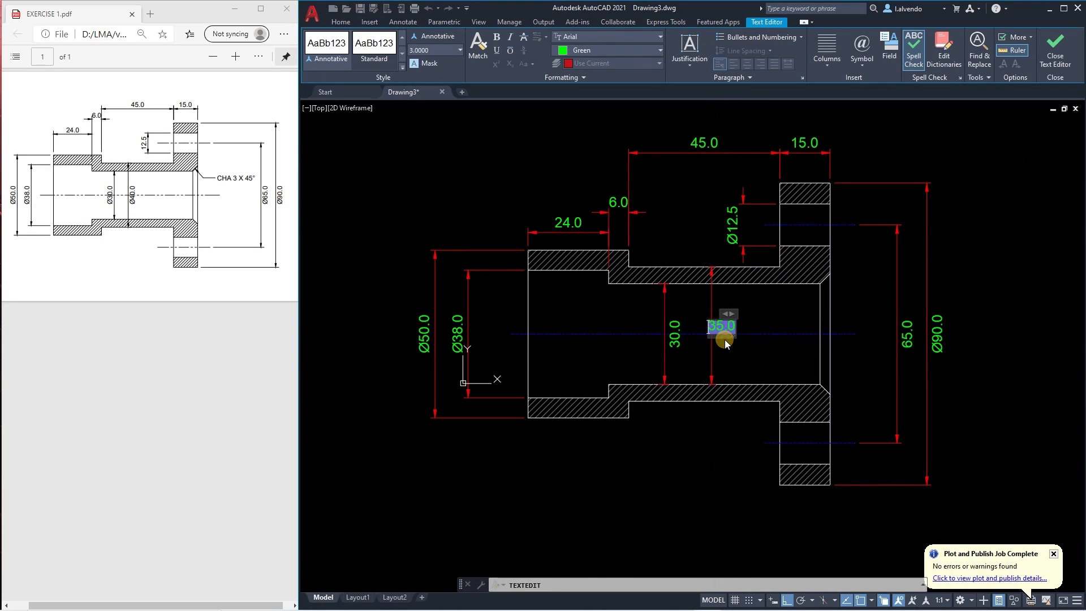
{"action": "type", "text": "%%c"}
{"action": "left_click", "coordinate": [724, 410]}
{"action": "key", "text": "Escape"}
{"action": "double_click", "coordinate": [675, 343]}
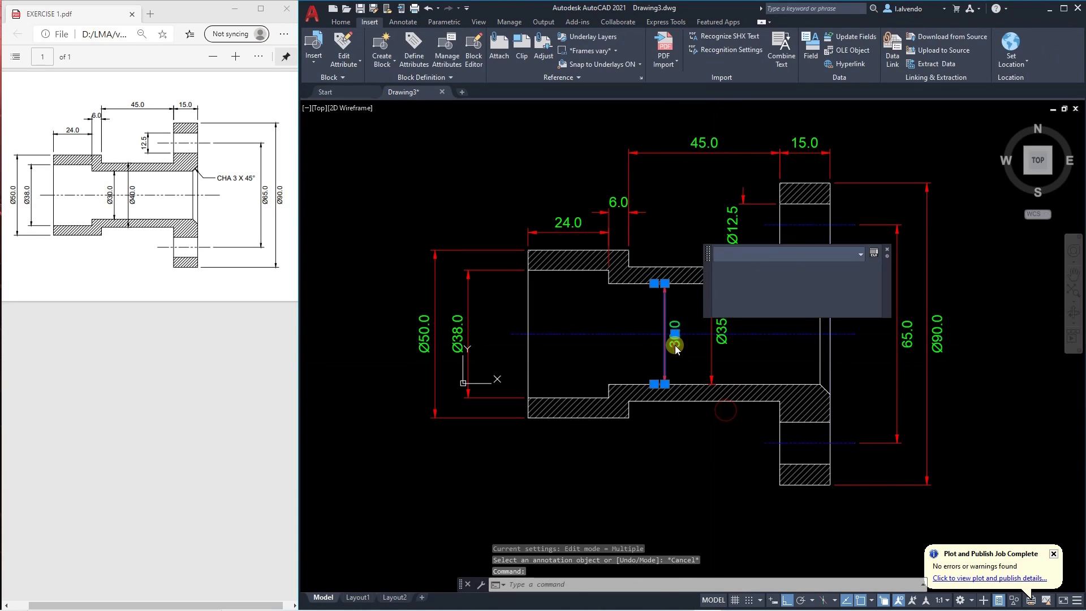
{"action": "type", "text": "%%c"}
{"action": "left_click", "coordinate": [684, 432]}
{"action": "key", "text": "Escape"}
{"action": "scroll", "coordinate": [613, 316], "scroll_direction": "down", "scroll_amount": 4}
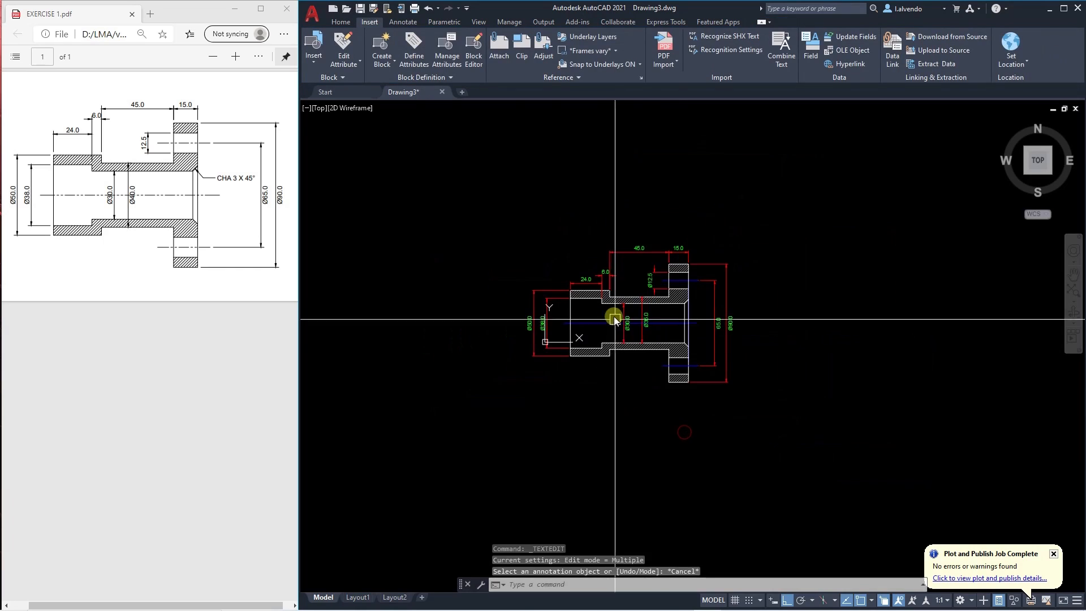
{"action": "scroll", "coordinate": [646, 327], "scroll_direction": "up", "scroll_amount": 4}
{"action": "middle_click_drag", "start_coordinate": [709, 367], "coordinate": [779, 378]}
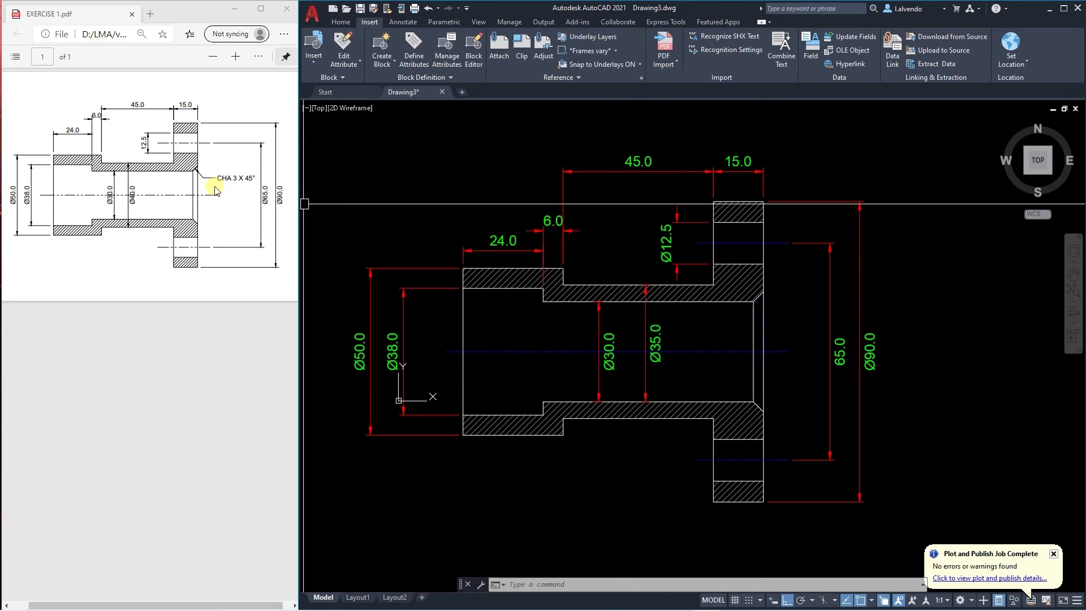
{"action": "mouse_move", "coordinate": [854, 376]}
{"action": "middle_mouse_down"}
{"action": "mouse_move", "coordinate": [723, 359]}
{"action": "mouse_move", "coordinate": [713, 393]}
{"action": "middle_mouse_up"}
{"action": "key", "text": "Escape"}
{"action": "key", "text": "Escape"}
{"action": "key", "text": "Escape"}
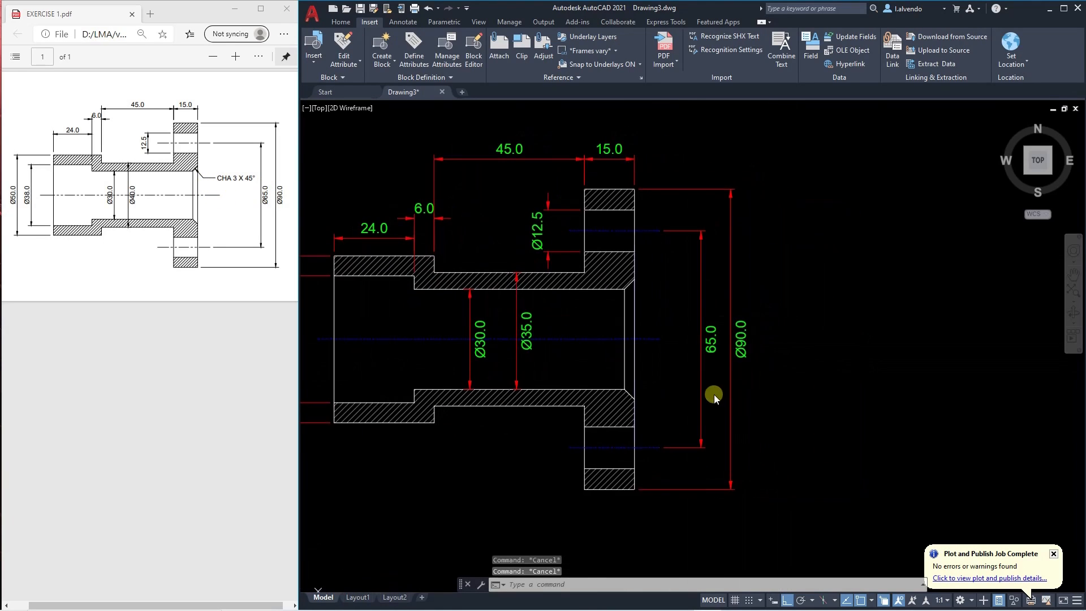
Copy the flange's 15.0 width dimension into the empty space beside the section.
{"action": "type", "text": "co"}
{"action": "key", "text": "Return"}
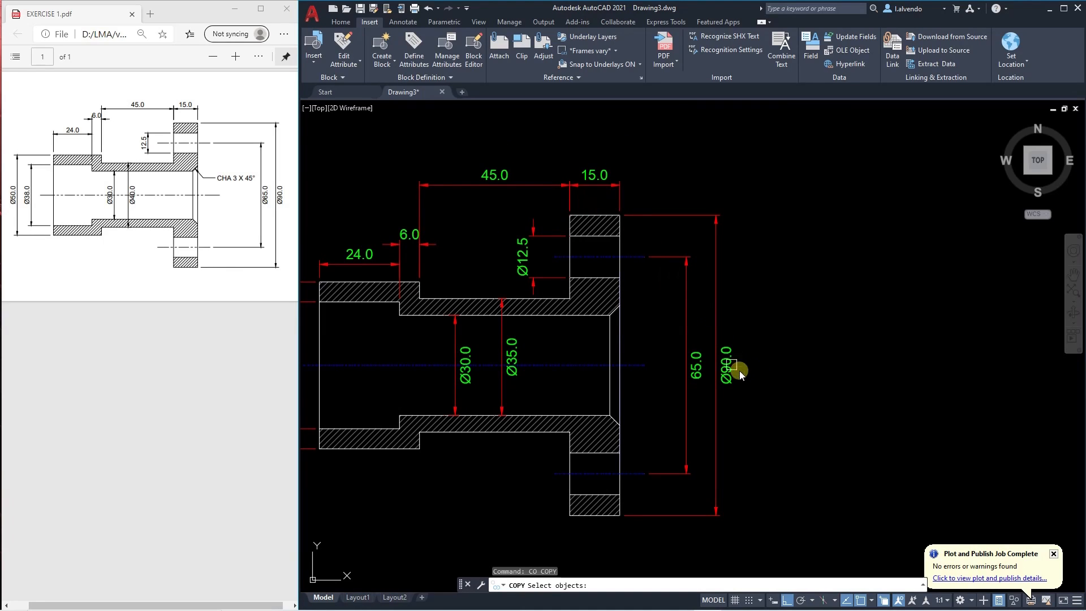
{"action": "left_click", "coordinate": [597, 203]}
{"action": "key", "text": "Return"}
{"action": "left_click", "coordinate": [593, 200]}
{"action": "middle_click_drag", "start_coordinate": [842, 230], "coordinate": [722, 254]}
{"action": "left_click", "coordinate": [723, 254]}
{"action": "key", "text": "Escape"}
{"action": "key", "text": "Escape"}
{"action": "key", "text": "Escape"}
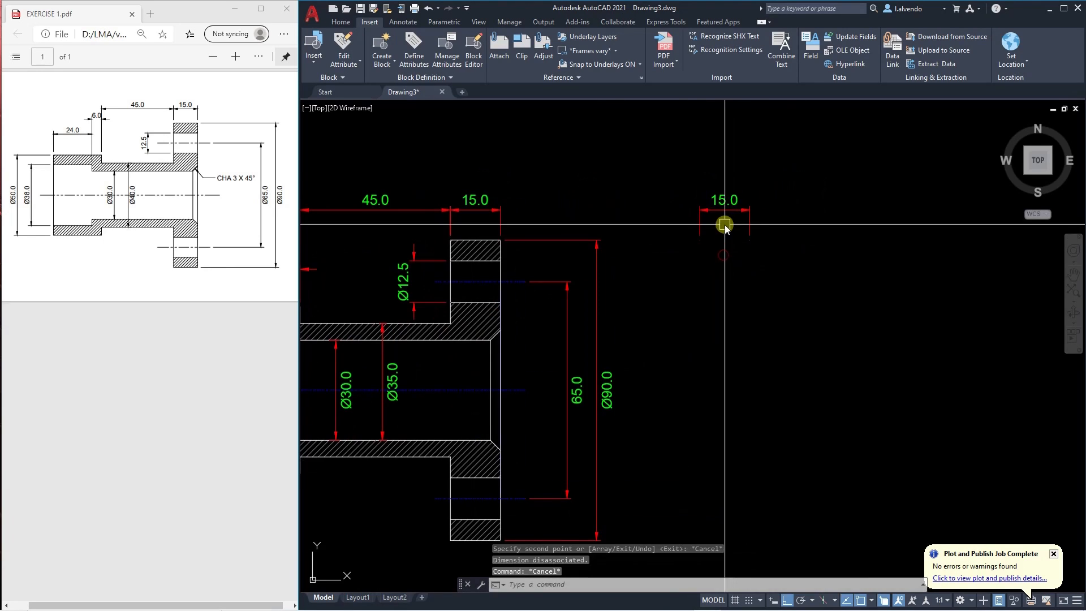
Explode the copied 15.0 dimension into separate text, lines and arrowheads.
{"action": "type", "text": "x"}
{"action": "key", "text": "Return"}
{"action": "key", "text": "Escape"}
{"action": "type", "text": "x"}
{"action": "key", "text": "Return"}
{"action": "left_click", "coordinate": [702, 233]}
{"action": "key", "text": "Return"}
{"action": "key", "text": "Escape"}
{"action": "scroll", "coordinate": [717, 206], "scroll_direction": "up", "scroll_amount": 4}
{"action": "left_click", "coordinate": [732, 196]}
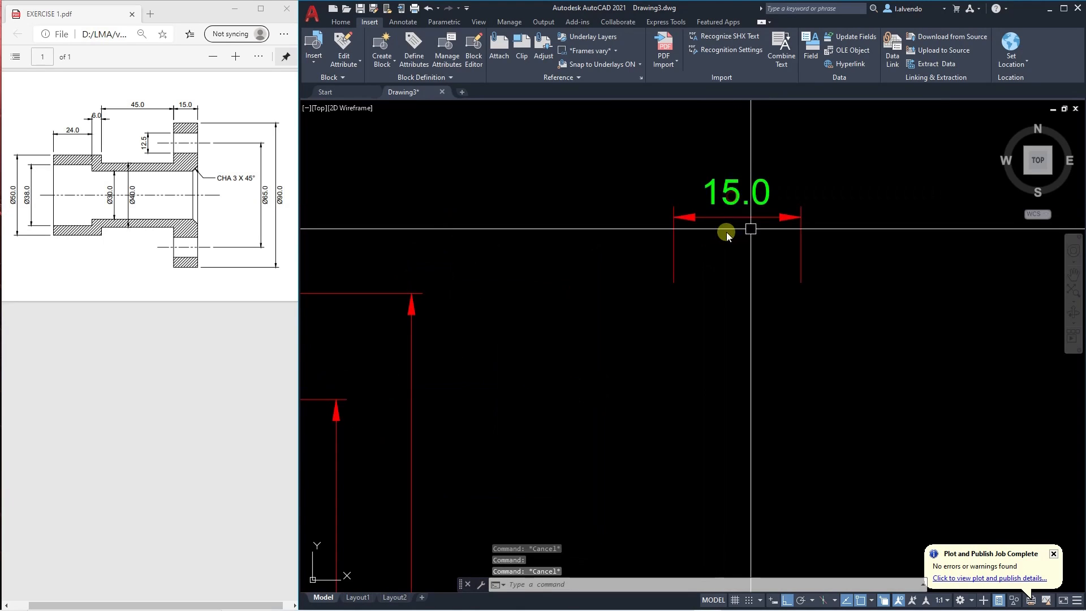
Move the exploded dimension's text sideways, clear of its lines and arrowheads.
{"action": "key", "text": "Escape"}
{"action": "key", "text": "Escape"}
{"action": "middle_click_drag", "start_coordinate": [754, 225], "coordinate": [690, 242]}
{"action": "type", "text": "m"}
{"action": "key", "text": "Return"}
{"action": "left_click", "coordinate": [684, 208]}
{"action": "key", "text": "Return"}
{"action": "left_click", "coordinate": [677, 270]}
{"action": "left_click", "coordinate": [819, 298]}
{"action": "key", "text": "Escape"}
Erase the leftover lines and arrowheads of the exploded dimension.
{"action": "left_click", "coordinate": [756, 337]}
{"action": "left_click", "coordinate": [596, 206]}
{"action": "type", "text": "e"}
{"action": "scroll", "coordinate": [734, 202], "scroll_direction": "down", "scroll_amount": 4}
{"action": "key", "text": "Escape"}
Change the separated text to "CHA 3 X45°", inserting the degree symbol at its end.
{"action": "left_click", "coordinate": [776, 204]}
{"action": "double_click", "coordinate": [776, 205]}
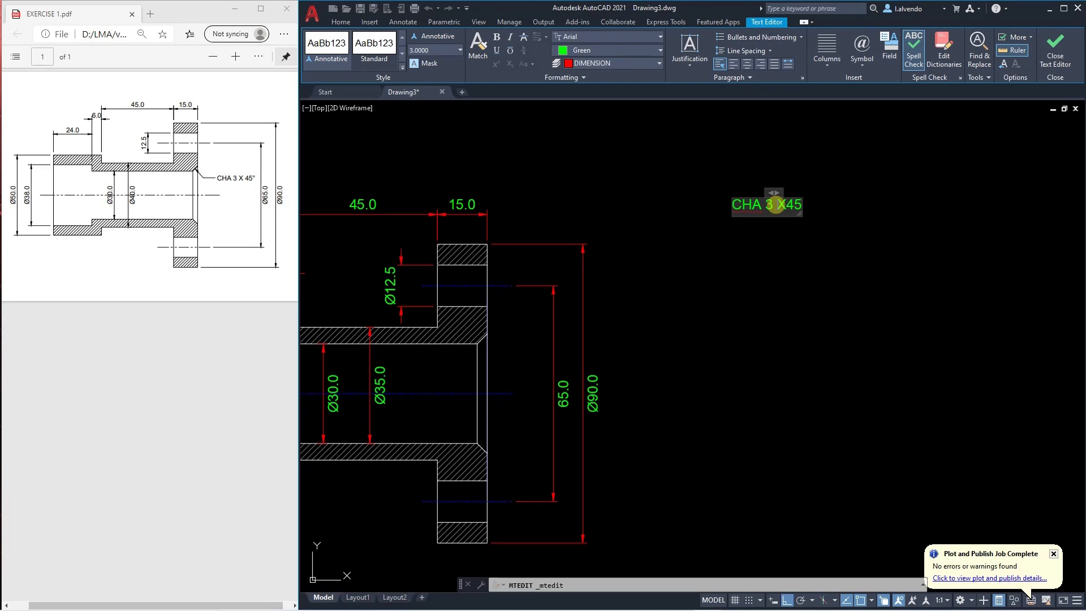
{"action": "left_click", "coordinate": [862, 66]}
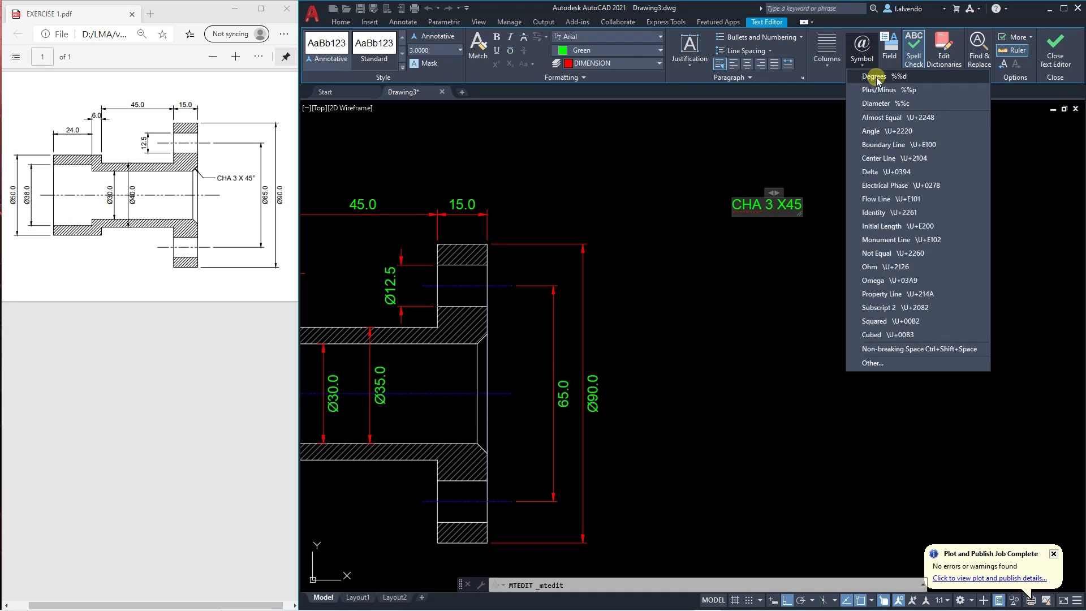
{"action": "left_click", "coordinate": [877, 76]}
{"action": "key", "text": "Escape"}
{"action": "key", "text": "Escape"}
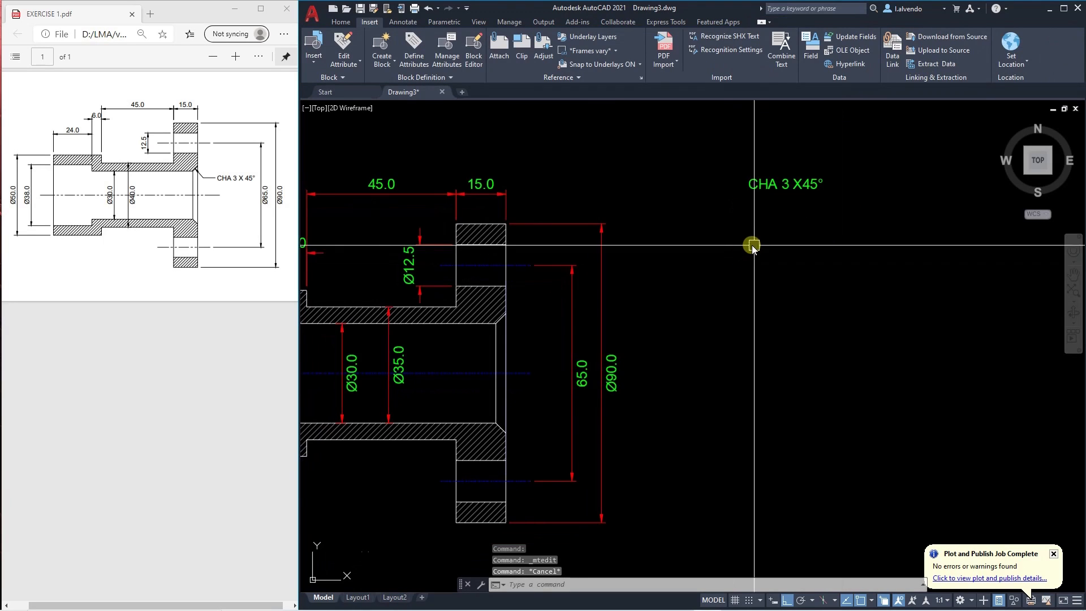
Stretch the 65.0 and Ø90.0 dimensions farther out from the flange to make room for the chamfer note.
{"action": "type", "text": "s"}
{"action": "key", "text": "Return"}
{"action": "left_click", "coordinate": [711, 497]}
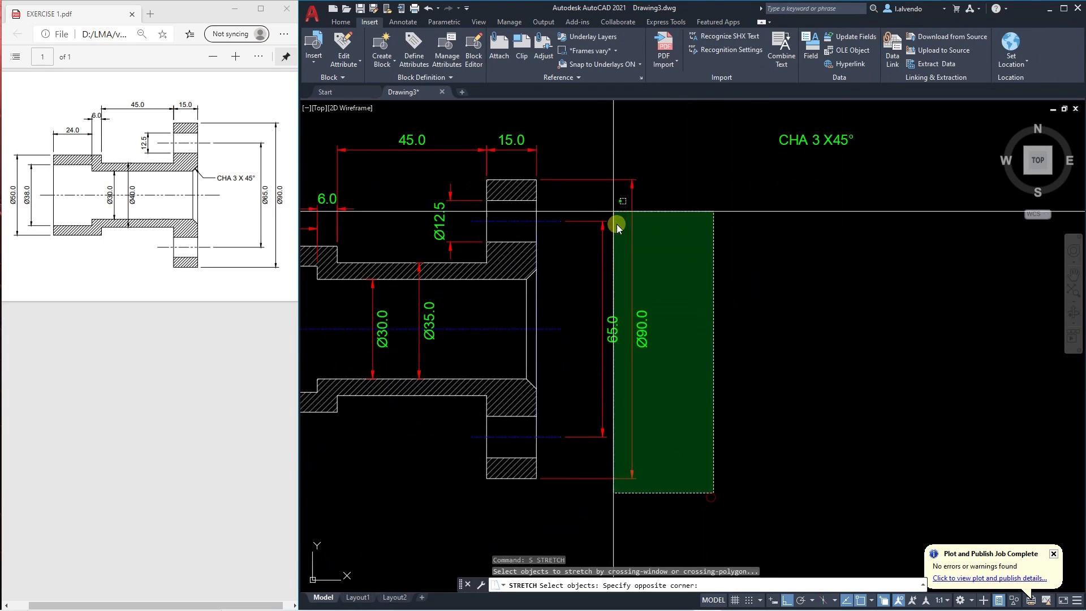
{"action": "left_click", "coordinate": [585, 158]}
{"action": "key", "text": "Return"}
{"action": "left_click", "coordinate": [675, 296]}
{"action": "left_click", "coordinate": [759, 317]}
{"action": "key", "text": "Escape"}
{"action": "middle_click_drag", "start_coordinate": [770, 360], "coordinate": [772, 357]}
{"action": "key", "text": "Escape"}
{"action": "key", "text": "Escape"}
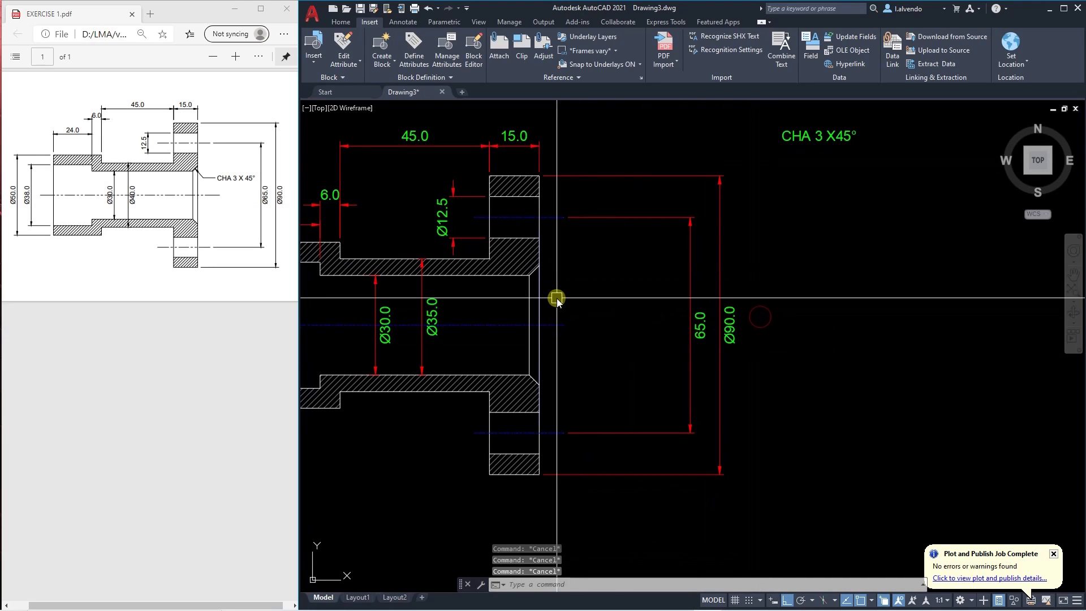
Move the chamfer note into the space between the flange face and the 65.0 dimension.
{"action": "middle_click_drag", "start_coordinate": [561, 294], "coordinate": [569, 301]}
{"action": "type", "text": "m"}
{"action": "key", "text": "Return"}
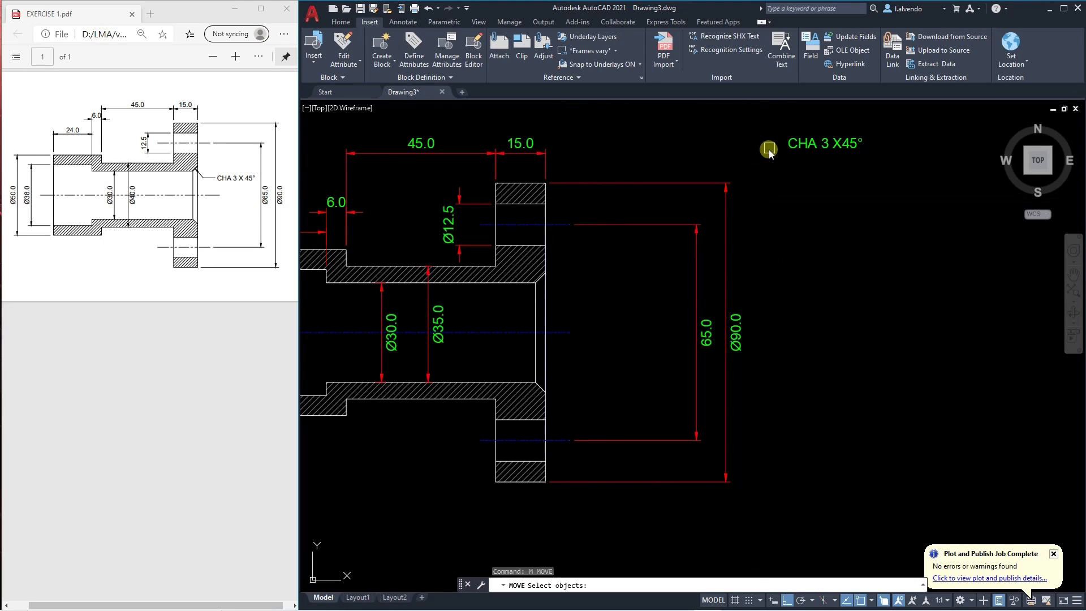
{"action": "key", "text": "Return"}
{"action": "left_click", "coordinate": [789, 149]}
{"action": "middle_click_drag", "start_coordinate": [691, 257], "coordinate": [730, 243]}
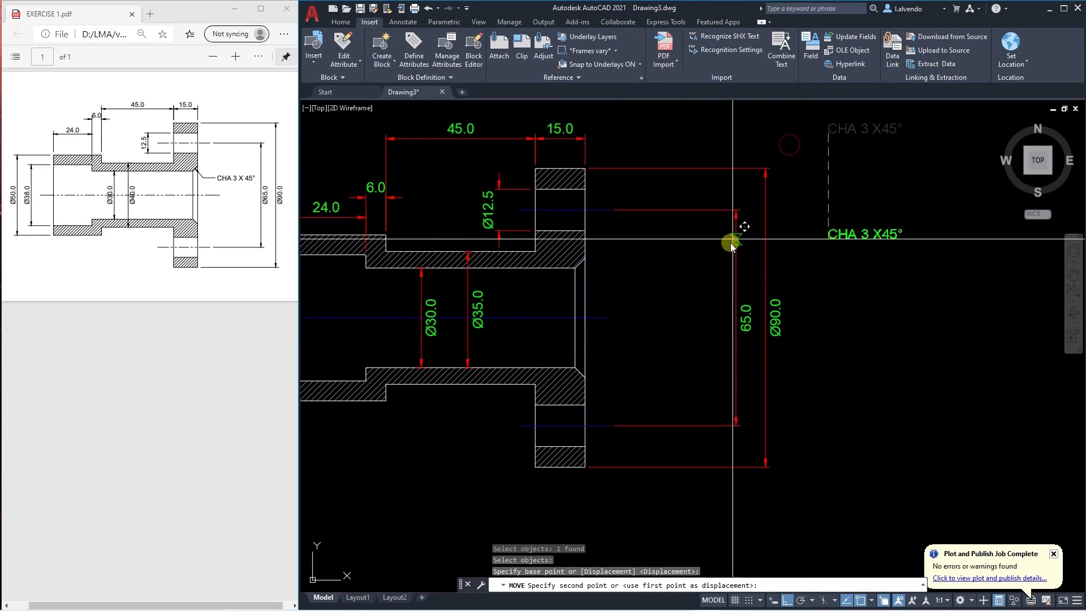
{"action": "left_click", "coordinate": [630, 300]}
{"action": "key", "text": "Escape"}
{"action": "key", "text": "Escape"}
{"action": "scroll", "coordinate": [604, 287], "scroll_direction": "up", "scroll_amount": 3}
{"action": "key", "text": "Escape"}
Draw a quick leader from the upper bore chamfer to the chamfer note, ending in a horizontal segment drawn with Ortho on.
{"action": "middle_click_drag", "start_coordinate": [614, 309], "coordinate": [562, 300]}
{"action": "scroll", "coordinate": [587, 311], "scroll_direction": "down", "scroll_amount": 1}
{"action": "scroll", "coordinate": [504, 247], "scroll_direction": "down", "scroll_amount": 4}
{"action": "middle_click_drag", "start_coordinate": [508, 247], "coordinate": [542, 272]}
{"action": "scroll", "coordinate": [543, 271], "scroll_direction": "up", "scroll_amount": 4}
{"action": "middle_click_drag", "start_coordinate": [566, 338], "coordinate": [561, 335]}
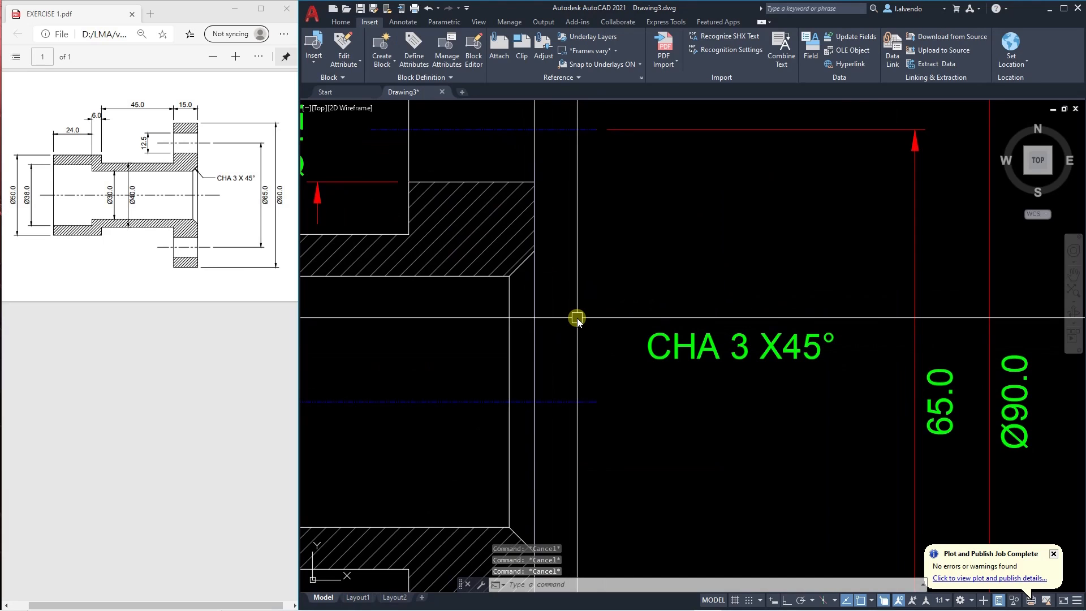
{"action": "type", "text": "le"}
{"action": "key", "text": "Return"}
{"action": "left_click", "coordinate": [521, 264]}
{"action": "middle_click_drag", "start_coordinate": [574, 330], "coordinate": [565, 304]}
{"action": "left_click", "coordinate": [578, 322]}
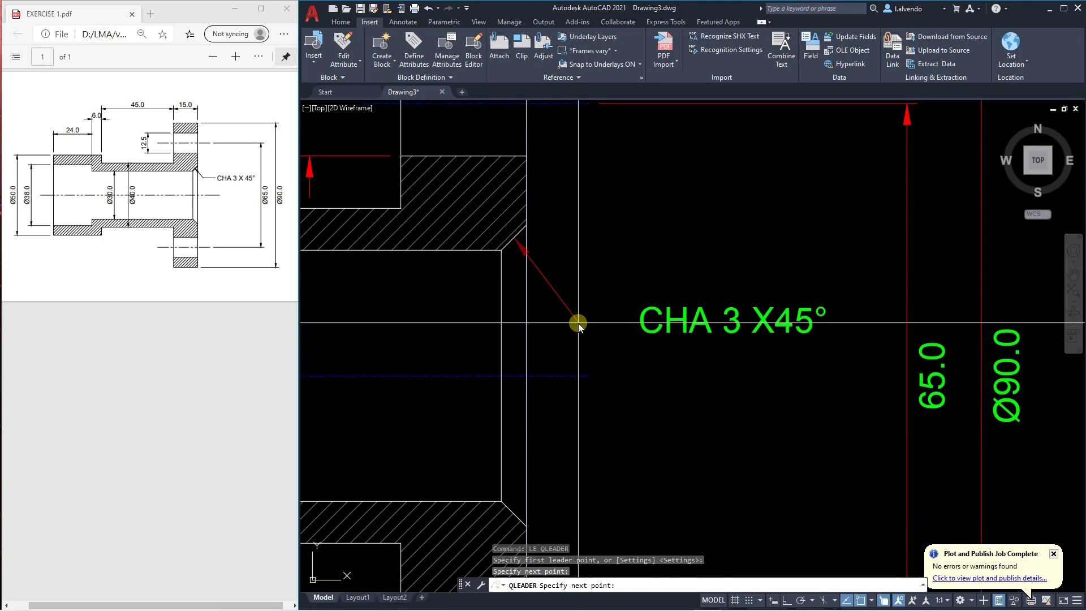
{"action": "key", "text": "F8"}
{"action": "left_click", "coordinate": [625, 350]}
{"action": "key", "text": "Escape"}
{"action": "scroll", "coordinate": [622, 318], "scroll_direction": "down", "scroll_amount": 4}
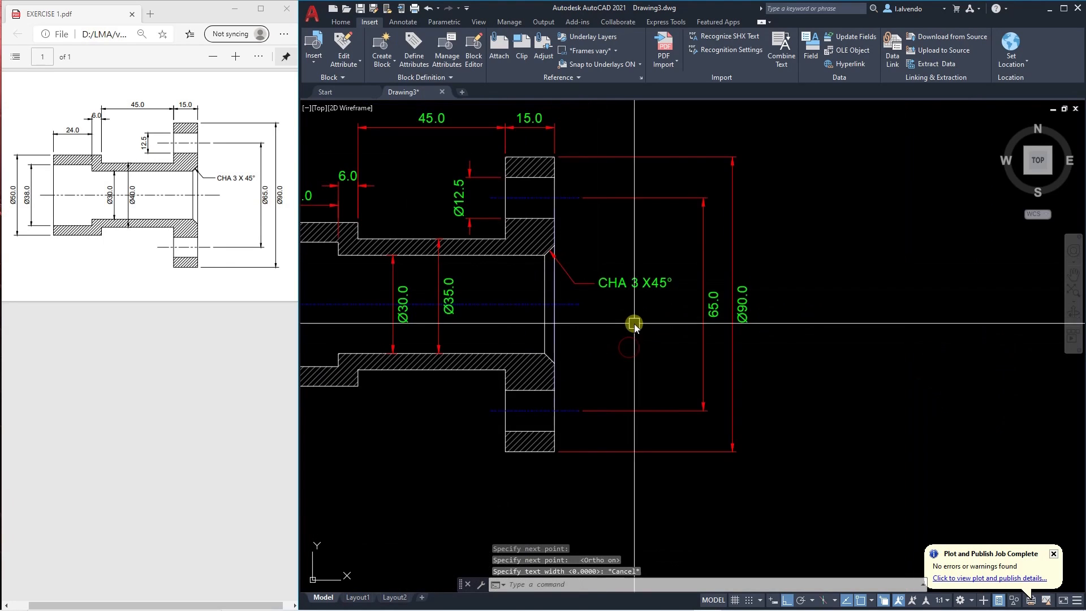
Stretch the 65.0 and Ø90.0 dimensions slightly back toward the chamfer note.
{"action": "middle_click_drag", "start_coordinate": [624, 318], "coordinate": [565, 295]}
{"action": "type", "text": "s"}
{"action": "key", "text": "Return"}
{"action": "left_click", "coordinate": [737, 456]}
{"action": "left_click", "coordinate": [630, 126]}
{"action": "key", "text": "Return"}
{"action": "left_click", "coordinate": [772, 249]}
{"action": "left_click", "coordinate": [755, 249]}
{"action": "scroll", "coordinate": [764, 270], "scroll_direction": "down", "scroll_amount": 4}
{"action": "scroll", "coordinate": [651, 264], "scroll_direction": "up", "scroll_amount": 4}
{"action": "middle_click_drag", "start_coordinate": [651, 264], "coordinate": [694, 291]}
{"action": "key", "text": "Escape"}
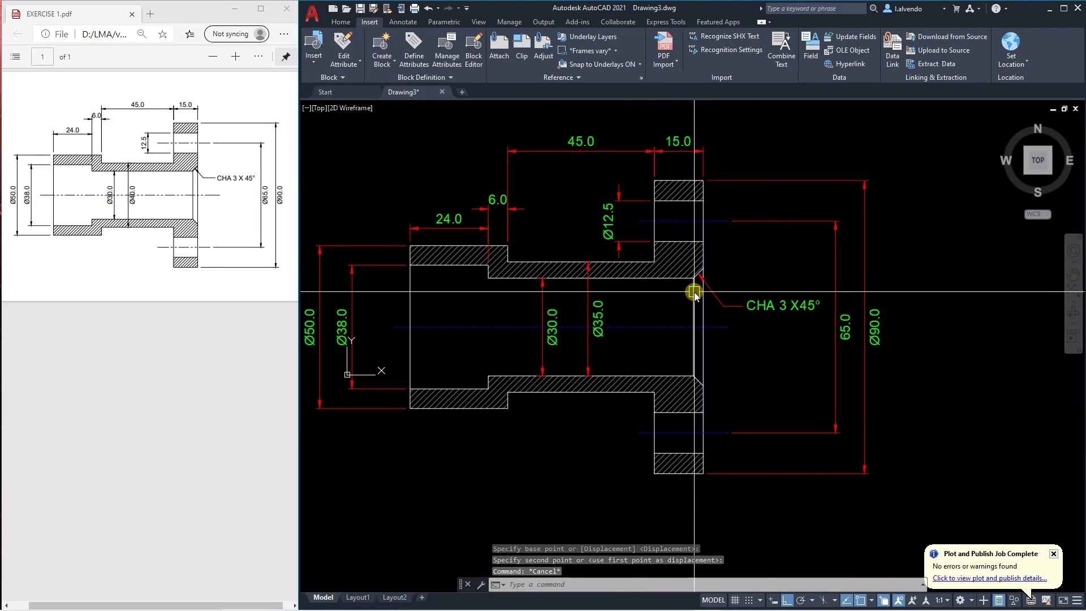
{"action": "key", "text": "Escape"}
{"action": "key", "text": "Escape"}
{"action": "mouse_move", "coordinate": [616, 348]}
{"action": "middle_mouse_down"}
{"action": "mouse_move", "coordinate": [674, 349]}
{"action": "mouse_move", "coordinate": [698, 364]}
{"action": "middle_mouse_up"}
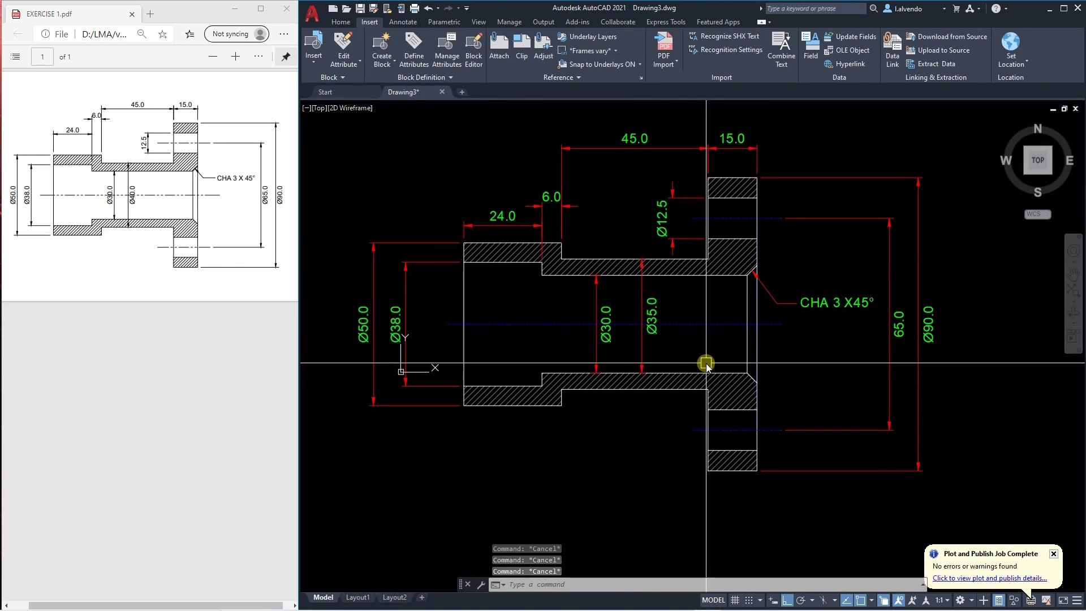
{"action": "key", "text": "ctrl+s"}
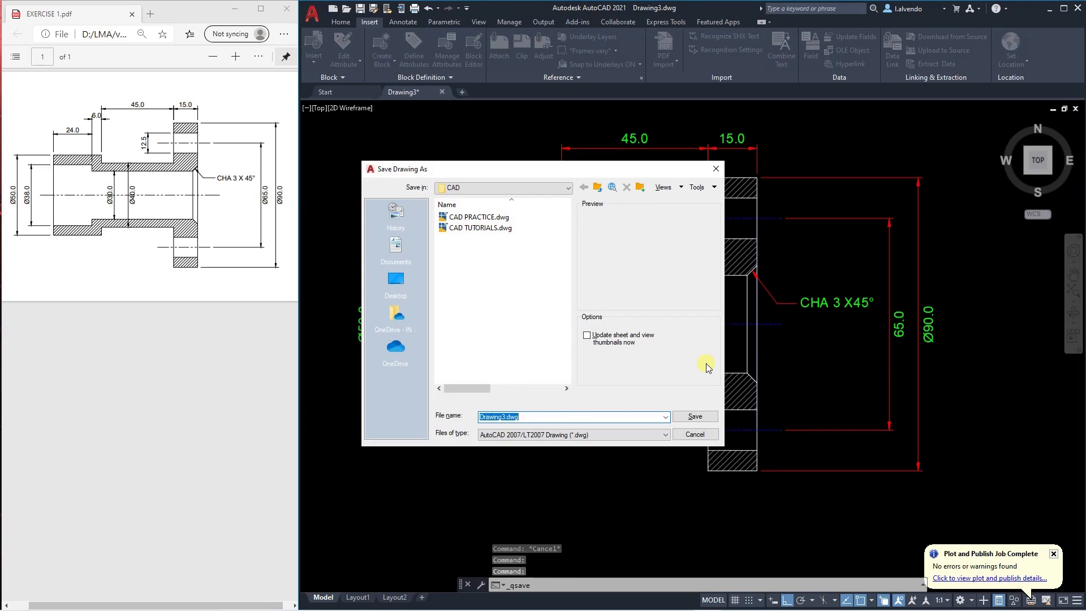
{"action": "key", "text": "Escape"}
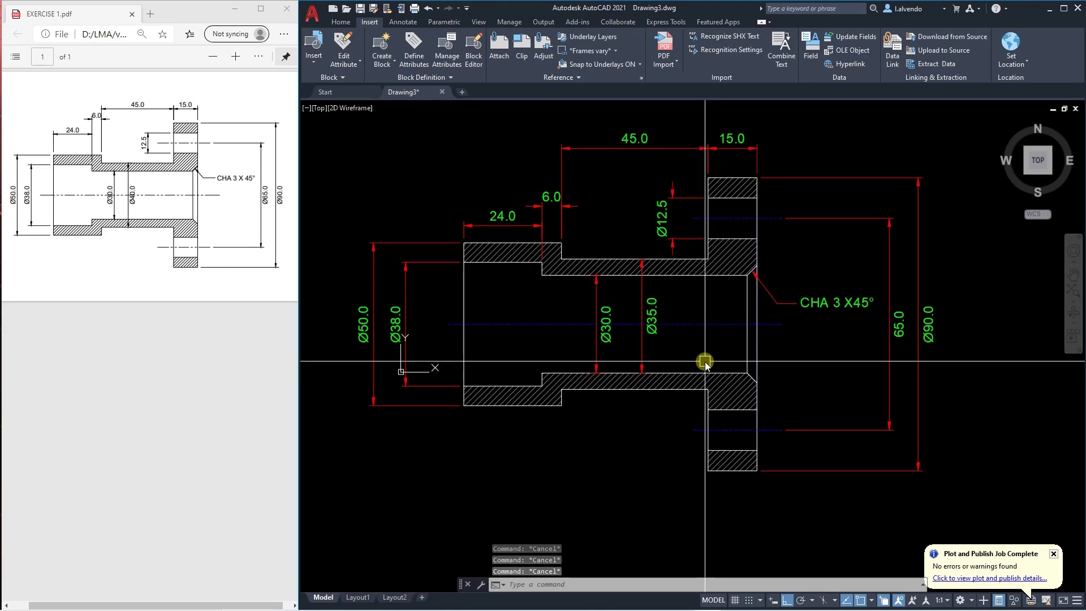
Copy the whole dimensioned bushing section to the empty space at its right.
{"action": "type", "text": "co"}
{"action": "key", "text": "Return"}
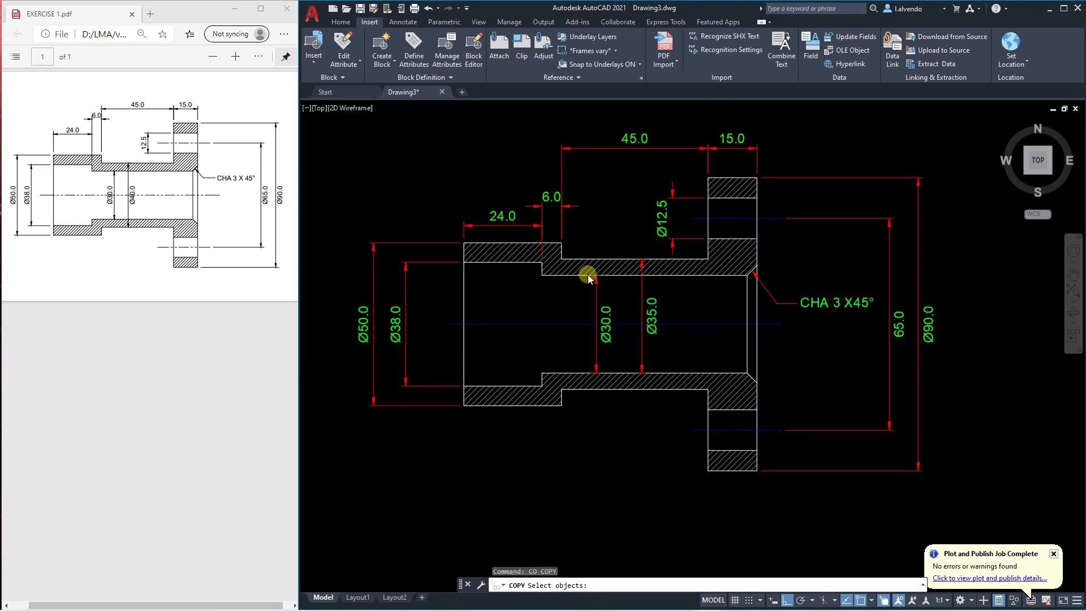
{"action": "scroll", "coordinate": [588, 277], "scroll_direction": "down", "scroll_amount": 3}
{"action": "left_click", "coordinate": [779, 418]}
{"action": "left_click", "coordinate": [446, 172]}
{"action": "left_click", "coordinate": [521, 355]}
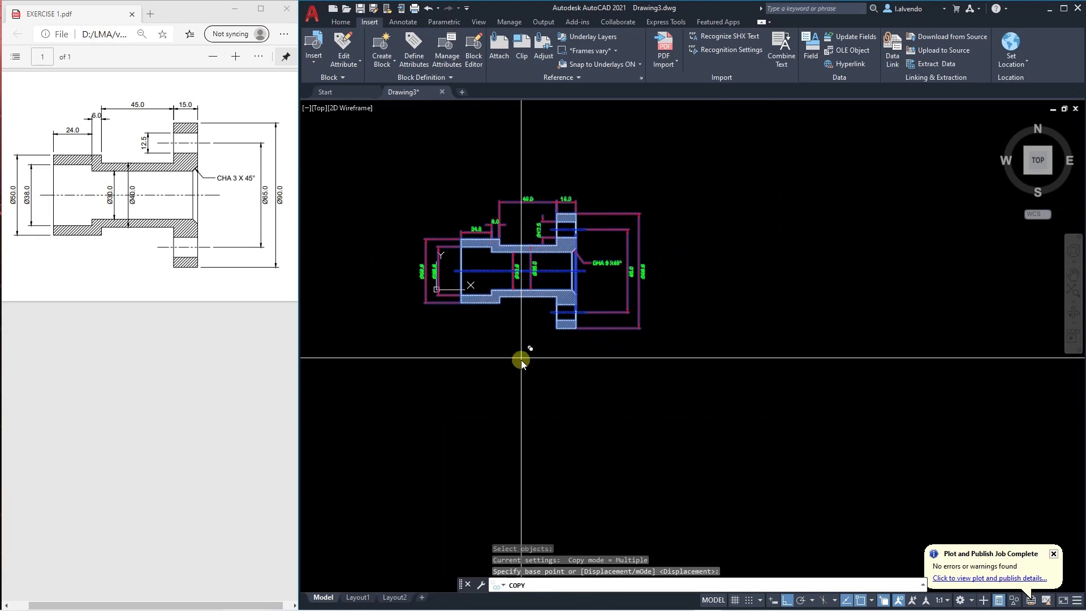
{"action": "middle_click_drag", "start_coordinate": [761, 399], "coordinate": [682, 409]}
{"action": "left_click", "coordinate": [707, 403]}
{"action": "key", "text": "Escape"}
{"action": "key", "text": "Escape"}
{"action": "key", "text": "Escape"}
{"action": "key", "text": "Escape"}
Erase the dimensions beside the flange and above the section from the copied bushing.
{"action": "middle_click_drag", "start_coordinate": [769, 347], "coordinate": [756, 355]}
{"action": "left_click", "coordinate": [864, 389]}
{"action": "left_click", "coordinate": [789, 218]}
{"action": "type", "text": "e"}
{"action": "scroll", "coordinate": [740, 237], "scroll_direction": "up", "scroll_amount": 4}
{"action": "left_click", "coordinate": [795, 212]}
{"action": "left_click", "coordinate": [684, 161]}
{"action": "type", "text": "e"}
{"action": "middle_click_drag", "start_coordinate": [601, 265], "coordinate": [664, 225]}
{"action": "left_click", "coordinate": [663, 225]}
{"action": "left_click", "coordinate": [566, 192]}
{"action": "type", "text": "e"}
Erase the height dimensions at the copied bushing's left end and inside its bore.
{"action": "middle_click_drag", "start_coordinate": [510, 337], "coordinate": [600, 284]}
{"action": "left_click", "coordinate": [594, 270]}
{"action": "left_click", "coordinate": [520, 177]}
{"action": "type", "text": "e"}
{"action": "scroll", "coordinate": [550, 273], "scroll_direction": "down", "scroll_amount": 4}
{"action": "key", "text": "Escape"}
{"action": "scroll", "coordinate": [646, 254], "scroll_direction": "up", "scroll_amount": 4}
{"action": "left_click", "coordinate": [653, 281]}
{"action": "type", "text": "e"}
{"action": "left_click", "coordinate": [620, 273]}
{"action": "type", "text": "e"}
{"action": "key", "text": "Escape"}
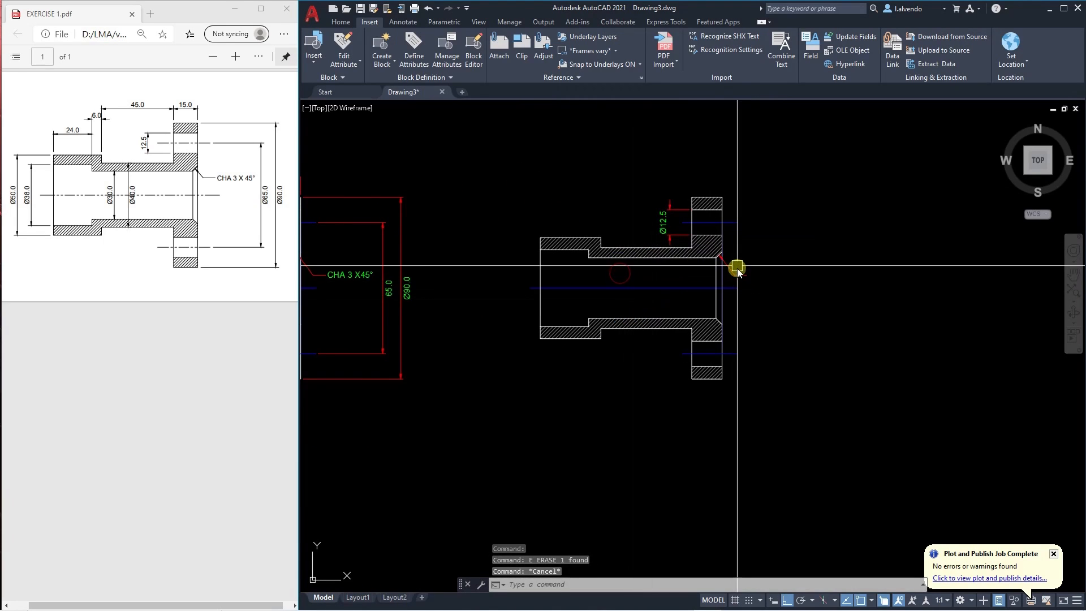
Erase the chamfer leader and the Ø12.5 hole dimension from the copied bushing.
{"action": "scroll", "coordinate": [737, 268], "scroll_direction": "up", "scroll_amount": 2}
{"action": "left_click", "coordinate": [747, 285]}
{"action": "type", "text": "e"}
{"action": "scroll", "coordinate": [642, 207], "scroll_direction": "up", "scroll_amount": 2}
{"action": "left_click", "coordinate": [640, 233]}
{"action": "left_click", "coordinate": [601, 214]}
{"action": "type", "text": "e"}
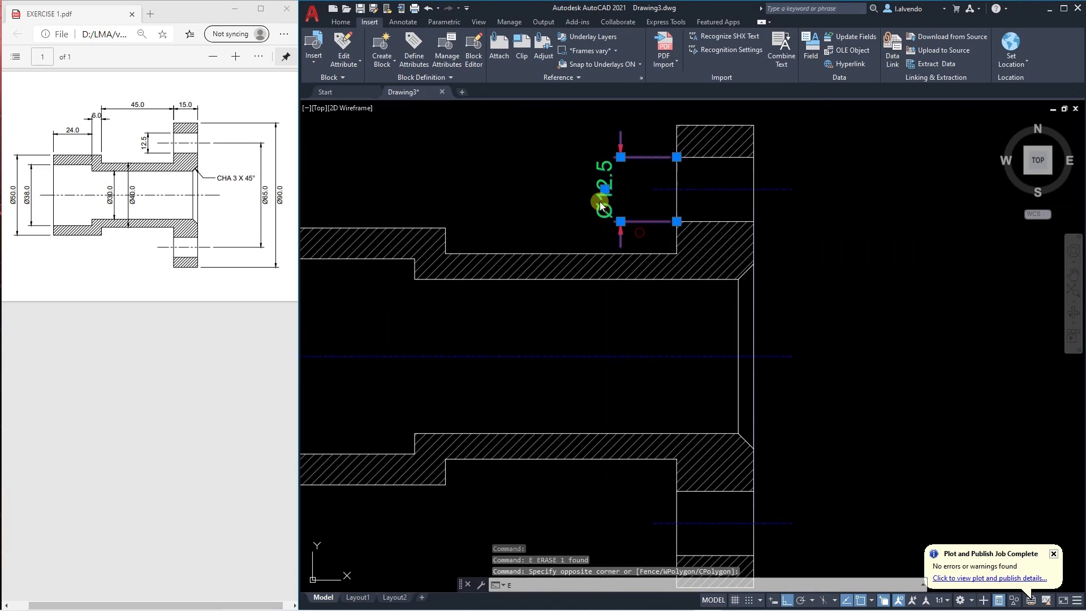
{"action": "scroll", "coordinate": [610, 195], "scroll_direction": "down", "scroll_amount": 2}
{"action": "scroll", "coordinate": [679, 308], "scroll_direction": "up", "scroll_amount": 2}
{"action": "scroll", "coordinate": [704, 294], "scroll_direction": "down", "scroll_amount": 2}
{"action": "key", "text": "Escape"}
{"action": "key", "text": "Escape"}
{"action": "middle_click_drag", "start_coordinate": [707, 294], "coordinate": [671, 299]}
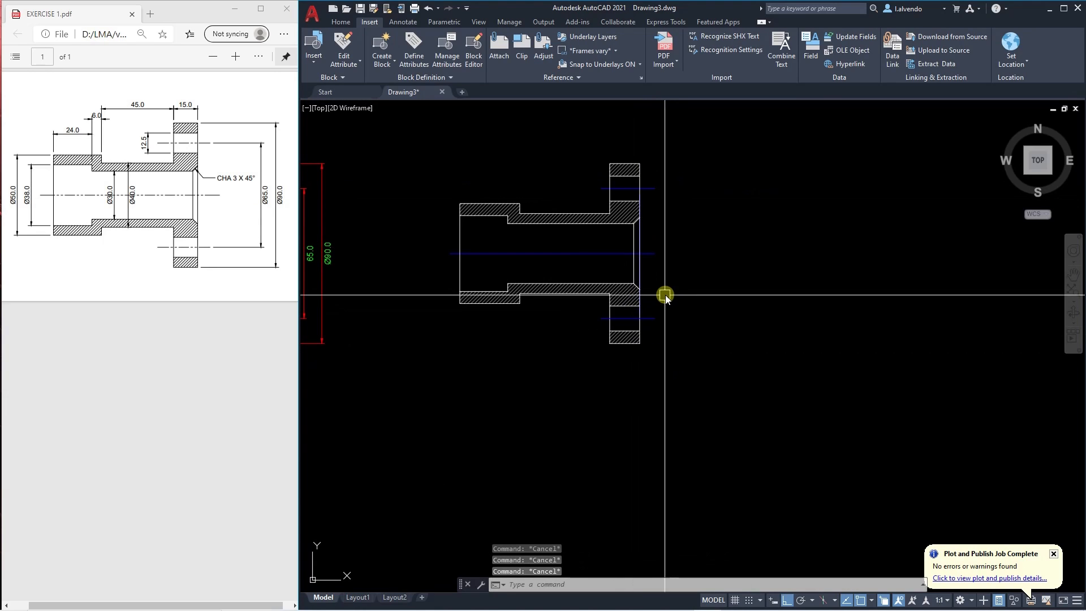
Move the undimensioned copy of the bushing horizontally farther right from the dimensioned section.
{"action": "type", "text": "m"}
{"action": "left_click", "coordinate": [740, 407]}
{"action": "left_click", "coordinate": [449, 142]}
{"action": "scroll", "coordinate": [515, 273], "scroll_direction": "down", "scroll_amount": 2}
{"action": "key", "text": "space"}
{"action": "left_click", "coordinate": [634, 200]}
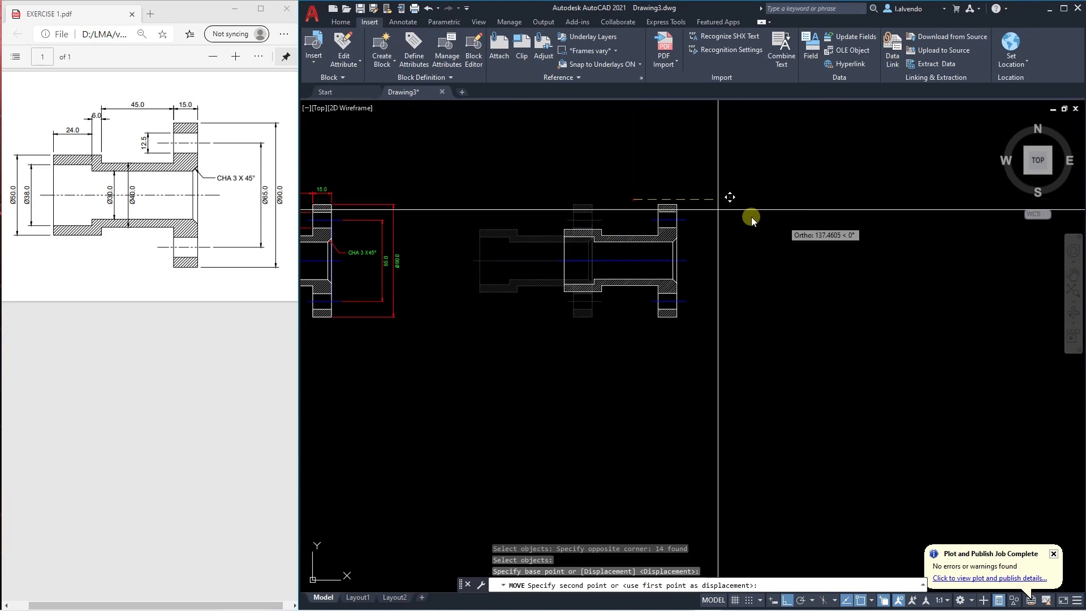
{"action": "left_click", "coordinate": [837, 226]}
{"action": "key", "text": "Escape"}
{"action": "middle_click_drag", "start_coordinate": [658, 315], "coordinate": [726, 371]}
{"action": "middle_click_drag", "start_coordinate": [574, 324], "coordinate": [707, 308]}
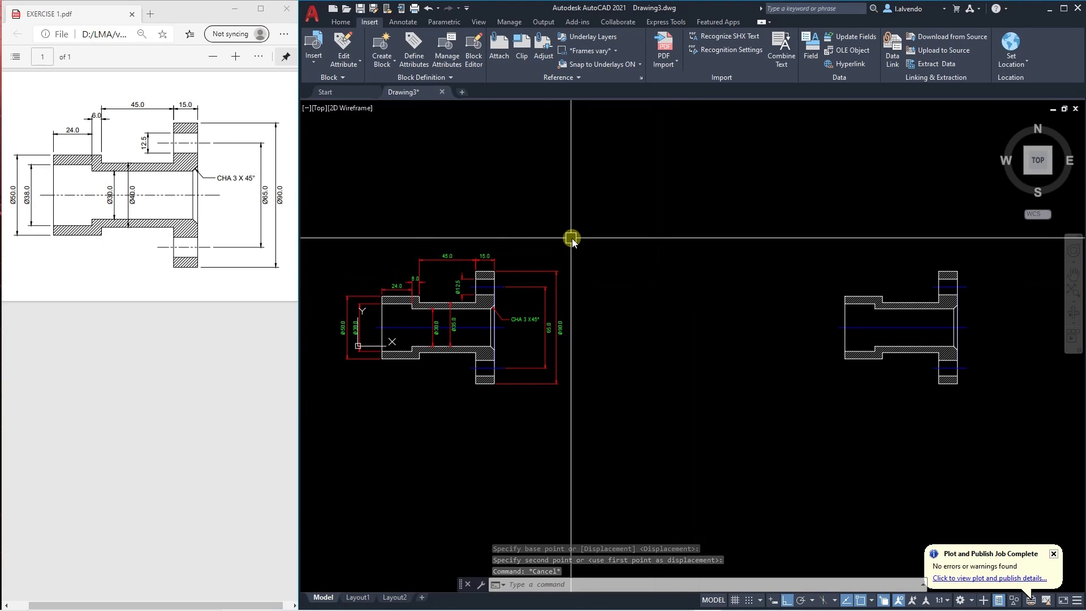
{"action": "scroll", "coordinate": [446, 320], "scroll_direction": "up", "scroll_amount": 3}
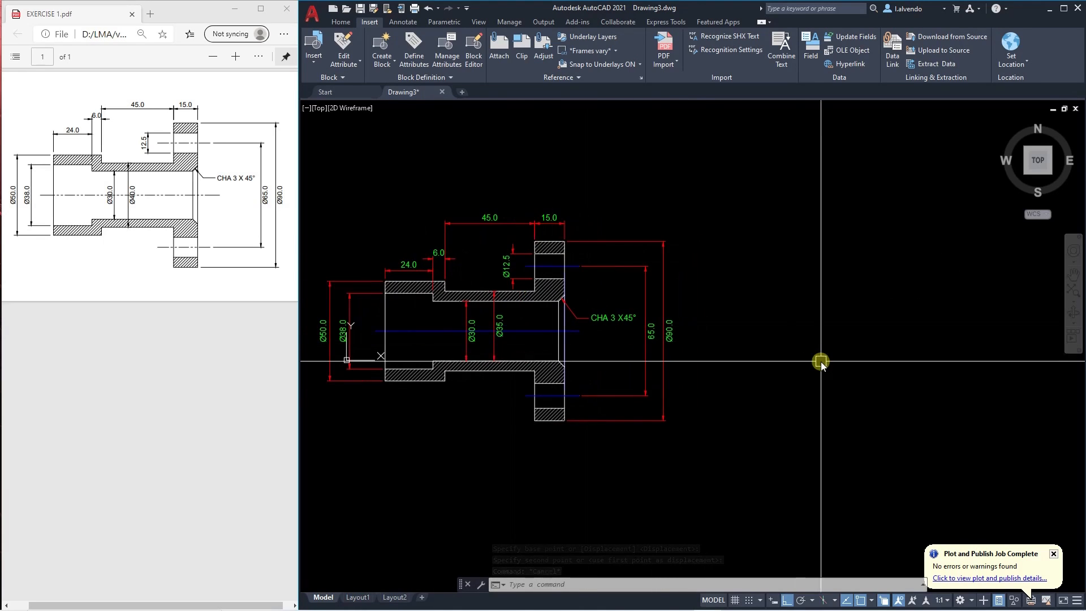
{"action": "middle_click_drag", "start_coordinate": [860, 360], "coordinate": [592, 361]}
{"action": "mouse_move", "coordinate": [679, 372]}
{"action": "middle_mouse_down"}
{"action": "mouse_move", "coordinate": [622, 375]}
{"action": "mouse_move", "coordinate": [831, 348]}
{"action": "middle_mouse_up"}
{"action": "scroll", "coordinate": [647, 292], "scroll_direction": "down", "scroll_amount": 2}
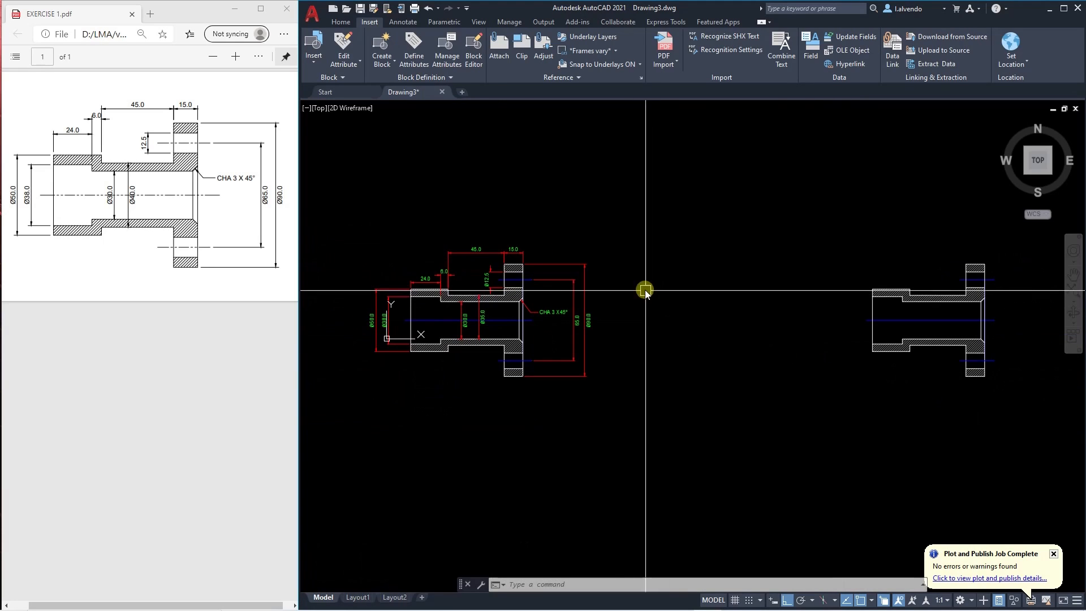
{"action": "left_click", "coordinate": [341, 22]}
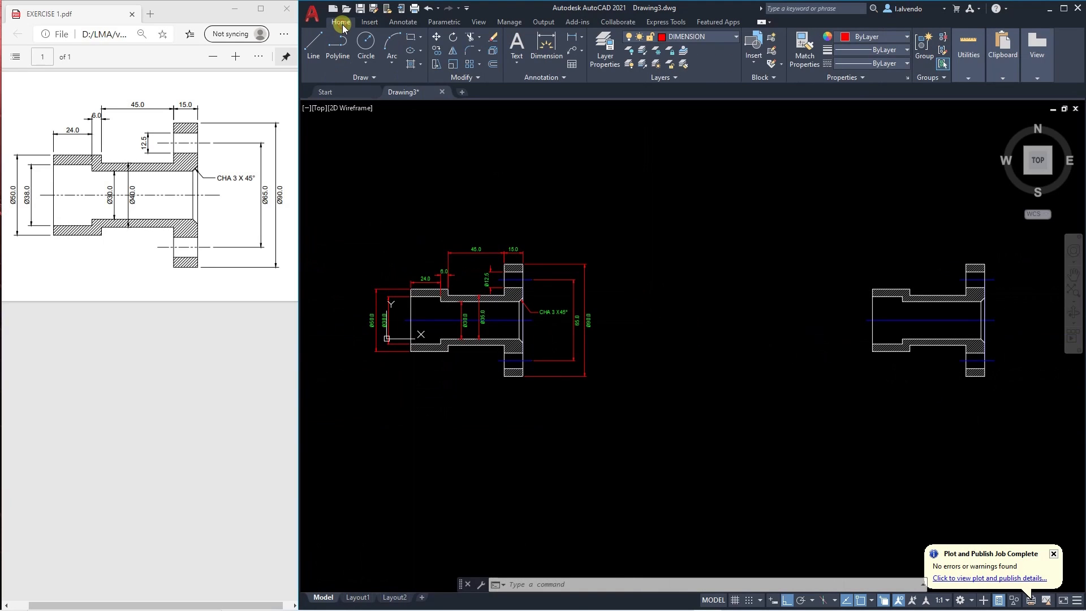
{"action": "left_click", "coordinate": [479, 23]}
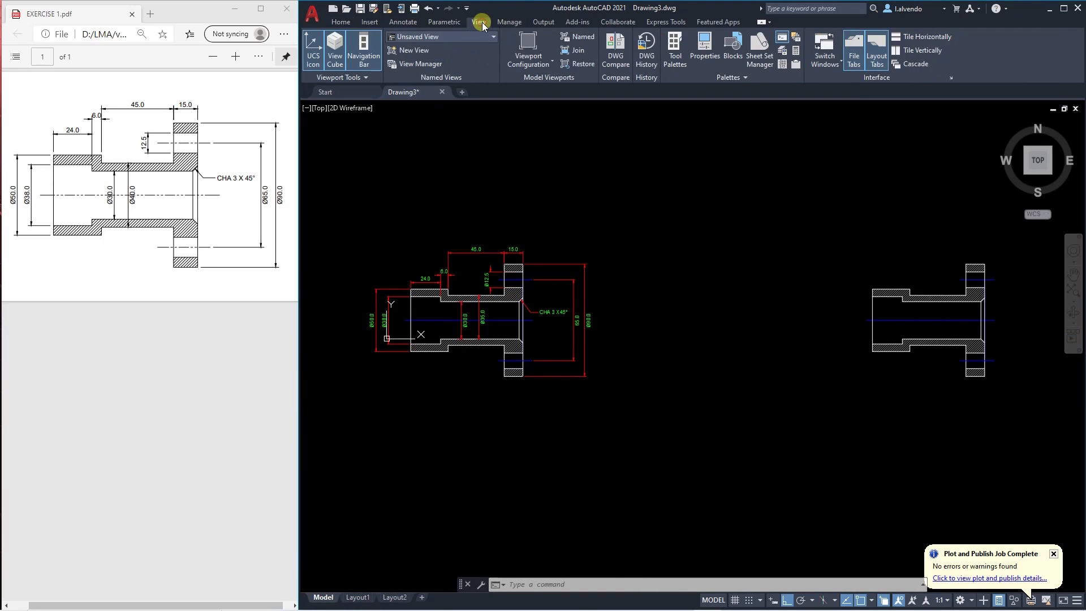
Split the model space into two vertical viewports.
{"action": "left_click", "coordinate": [551, 65]}
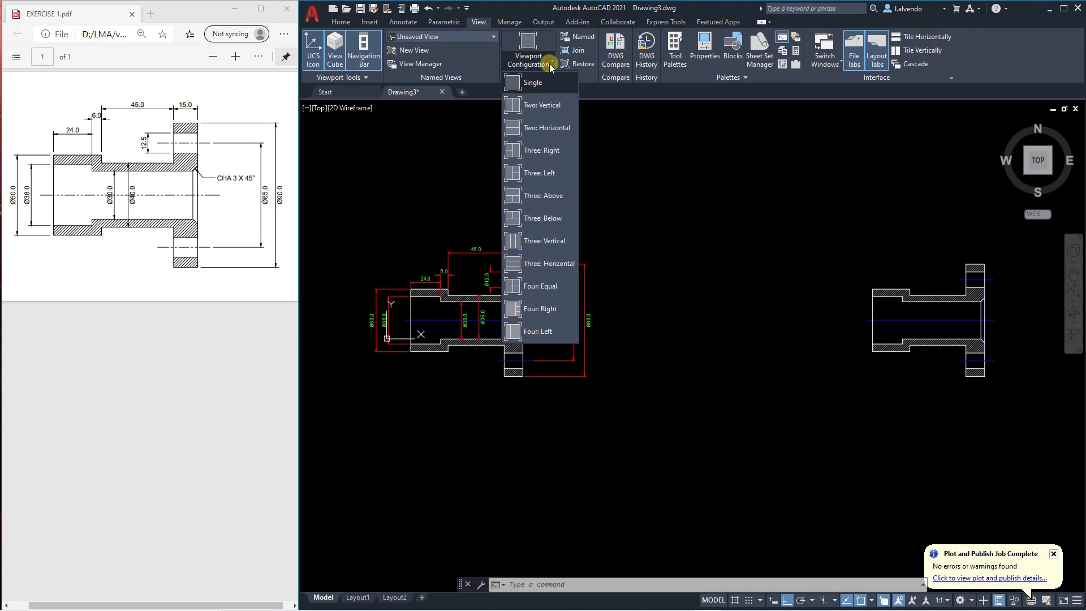
{"action": "left_click", "coordinate": [546, 109]}
{"action": "key", "text": "Escape"}
{"action": "middle_click_drag", "start_coordinate": [830, 308], "coordinate": [834, 293]}
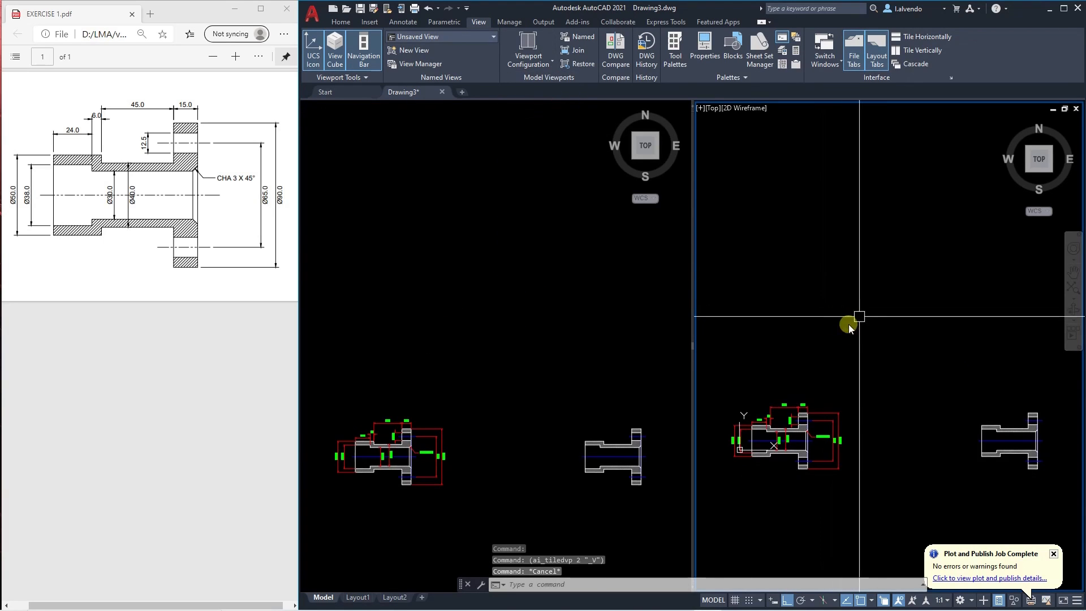
{"action": "key", "text": "Escape"}
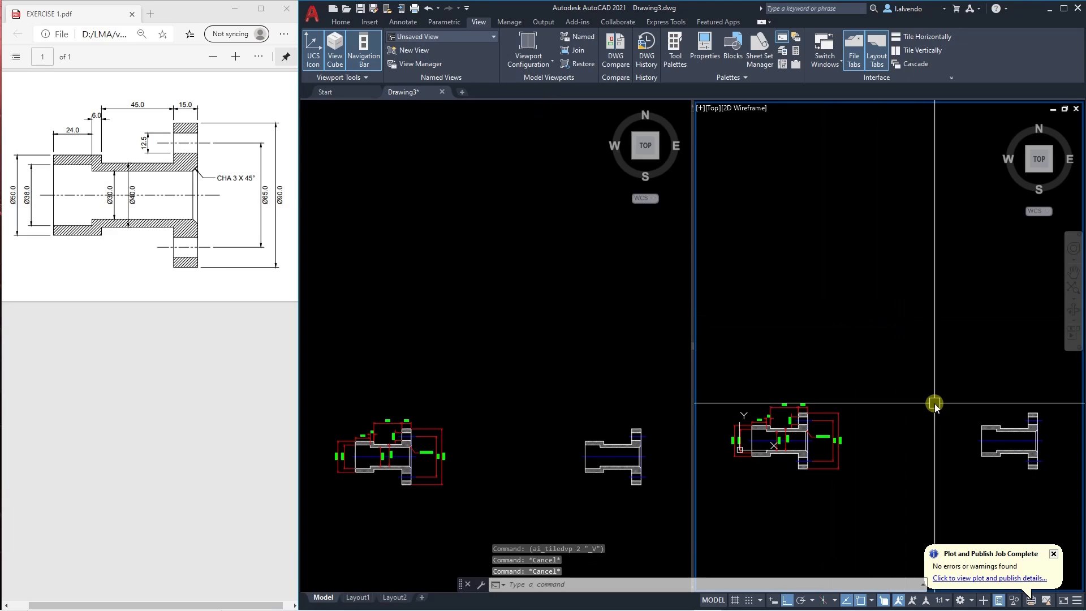
Dismiss the plot notification and switch the workspace to 3D Modeling.
{"action": "left_click", "coordinate": [1053, 554]}
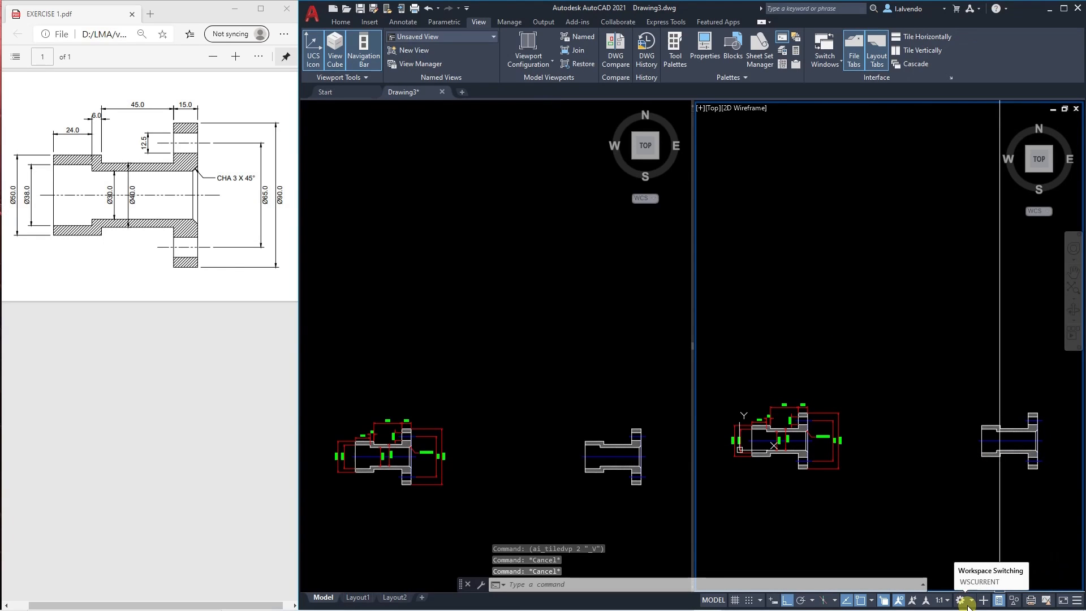
{"action": "left_click", "coordinate": [962, 600]}
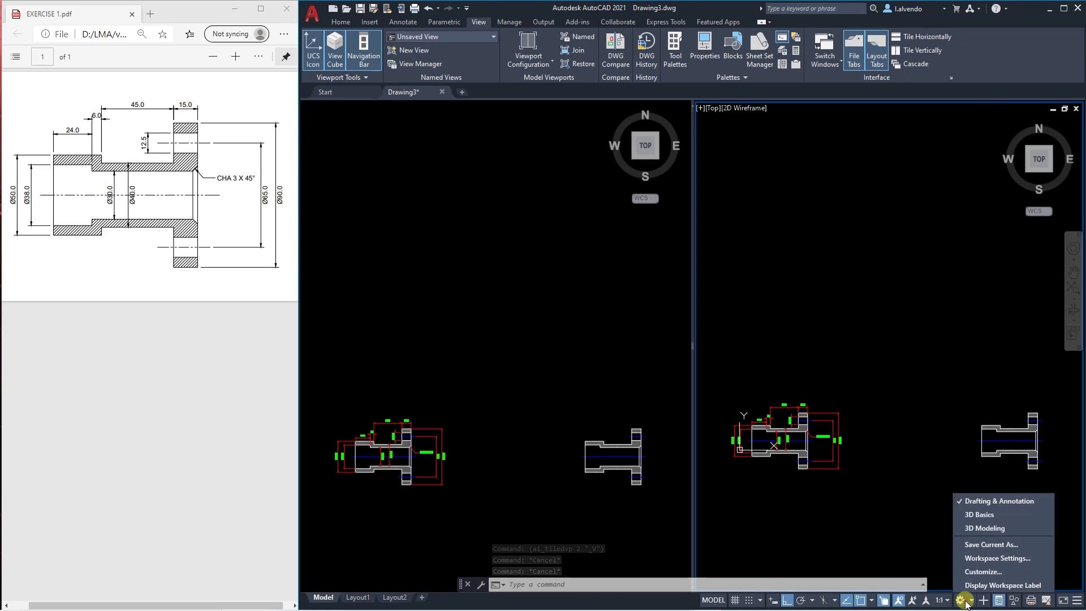
{"action": "left_click", "coordinate": [978, 528]}
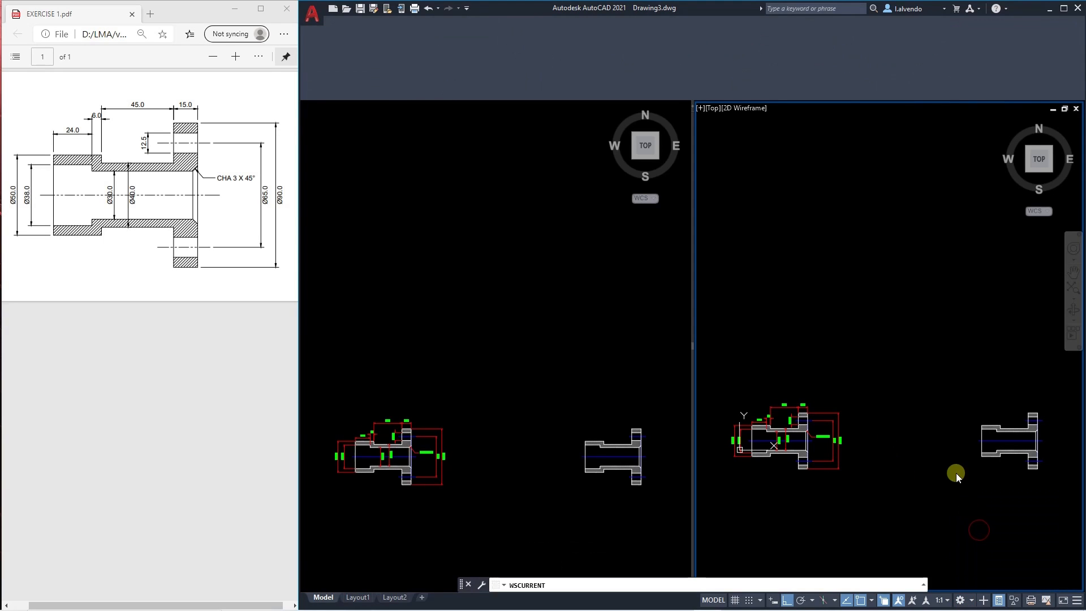
{"action": "key", "text": "Escape"}
Frame the undimensioned bushing copy in one viewport and the dimensioned section in the other.
{"action": "middle_click_drag", "start_coordinate": [944, 484], "coordinate": [949, 392]}
{"action": "middle_click_drag", "start_coordinate": [913, 323], "coordinate": [878, 367]}
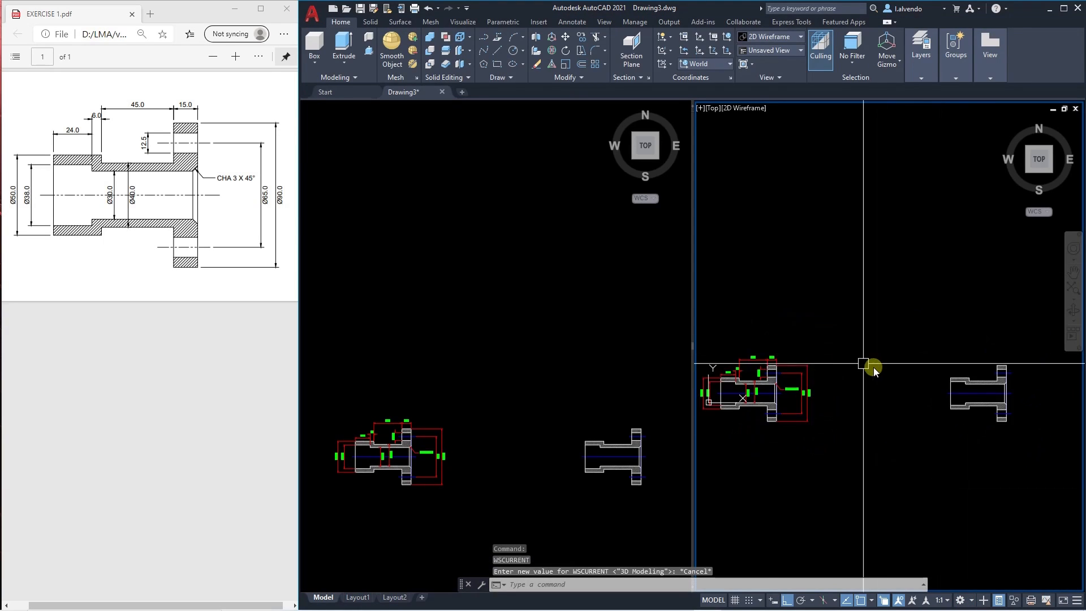
{"action": "scroll", "coordinate": [840, 319], "scroll_direction": "down", "scroll_amount": 2}
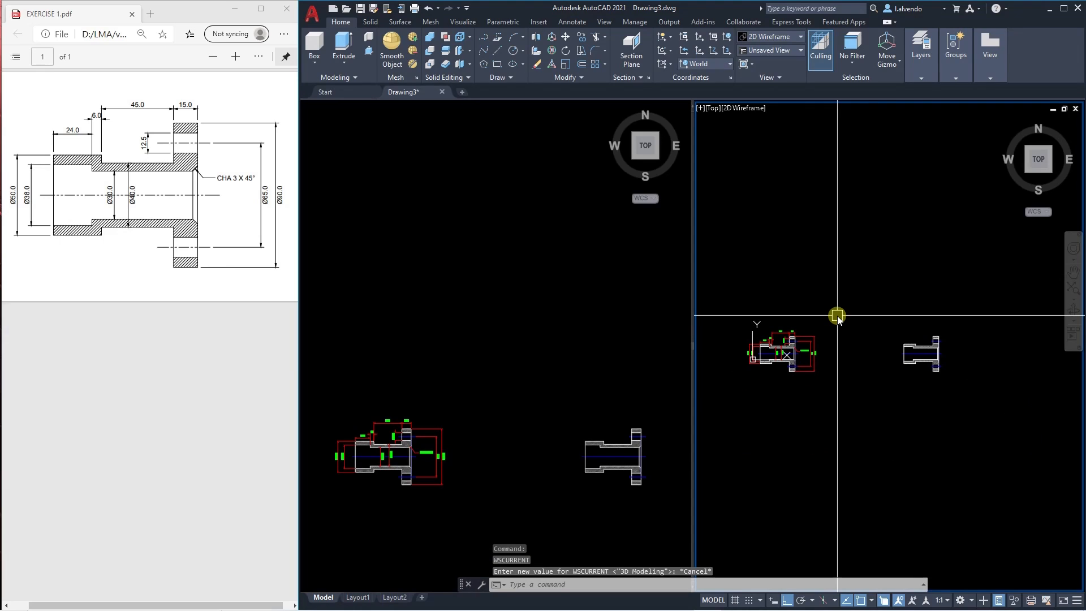
{"action": "scroll", "coordinate": [836, 362], "scroll_direction": "up", "scroll_amount": 4}
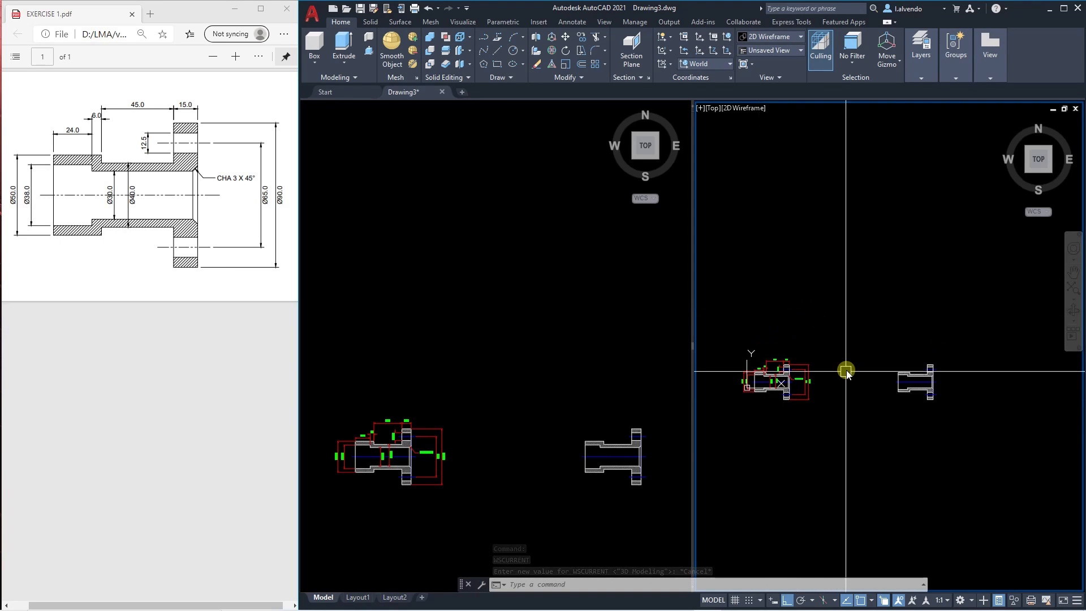
{"action": "scroll", "coordinate": [814, 374], "scroll_direction": "down", "scroll_amount": 3}
{"action": "scroll", "coordinate": [825, 384], "scroll_direction": "up", "scroll_amount": 2}
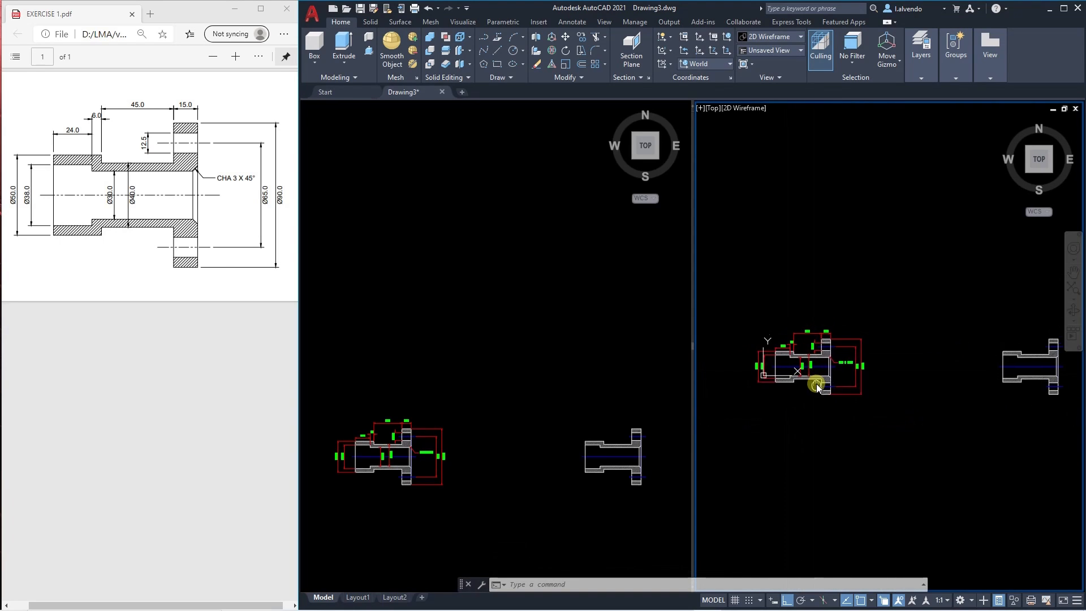
{"action": "scroll", "coordinate": [880, 441], "scroll_direction": "up", "scroll_amount": 2}
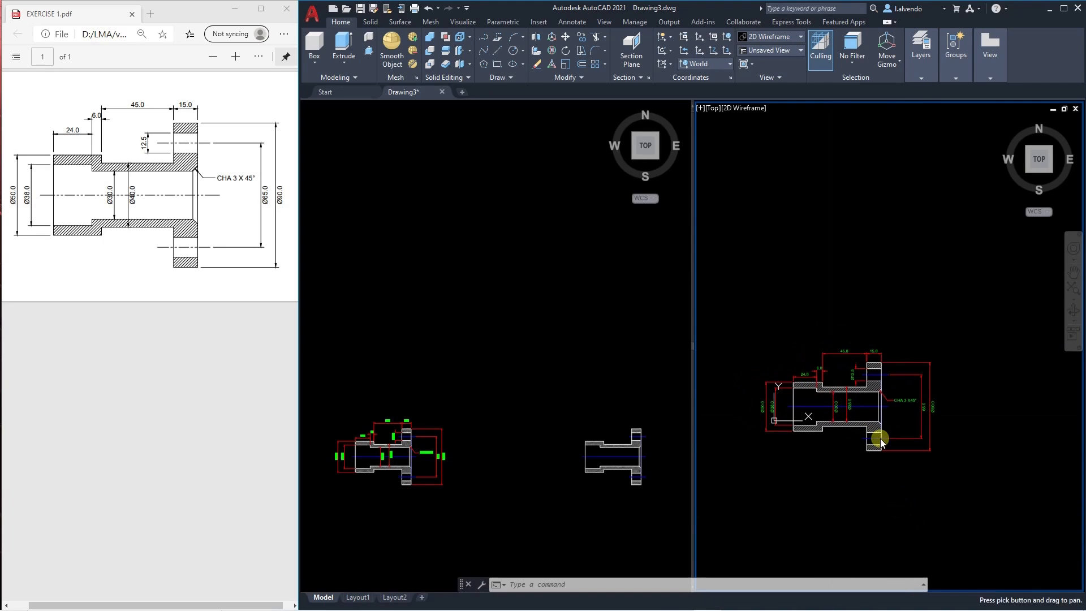
{"action": "middle_click_drag", "start_coordinate": [992, 406], "coordinate": [730, 407]}
{"action": "scroll", "coordinate": [911, 416], "scroll_direction": "up", "scroll_amount": 5}
{"action": "middle_click_drag", "start_coordinate": [981, 444], "coordinate": [1003, 390]}
{"action": "scroll", "coordinate": [961, 418], "scroll_direction": "down", "scroll_amount": 4}
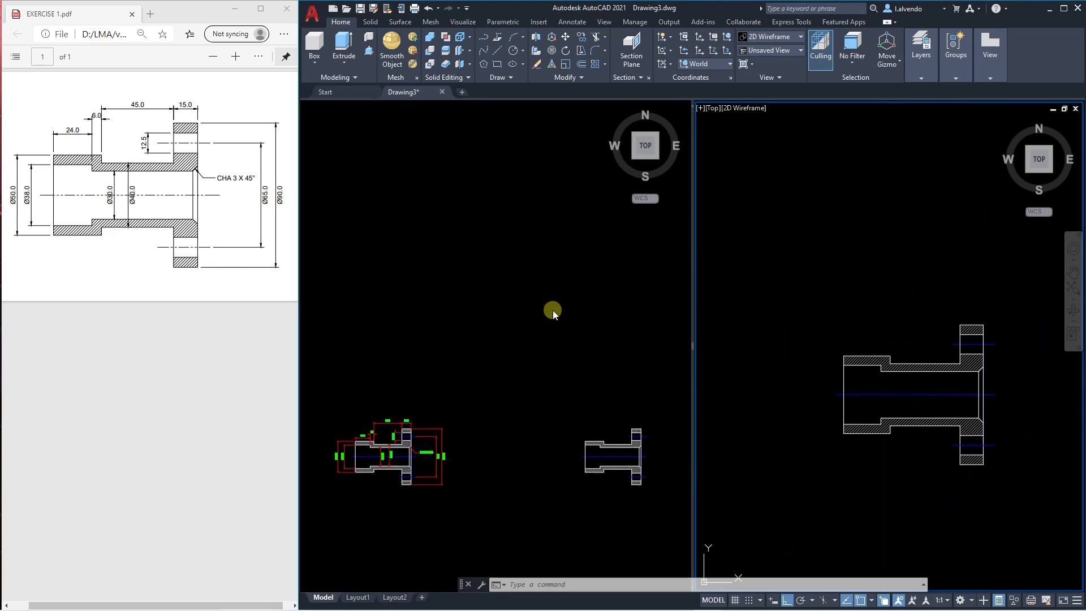
{"action": "left_click", "coordinate": [552, 308]}
{"action": "middle_click_drag", "start_coordinate": [383, 443], "coordinate": [481, 348]}
{"action": "scroll", "coordinate": [468, 355], "scroll_direction": "up", "scroll_amount": 4}
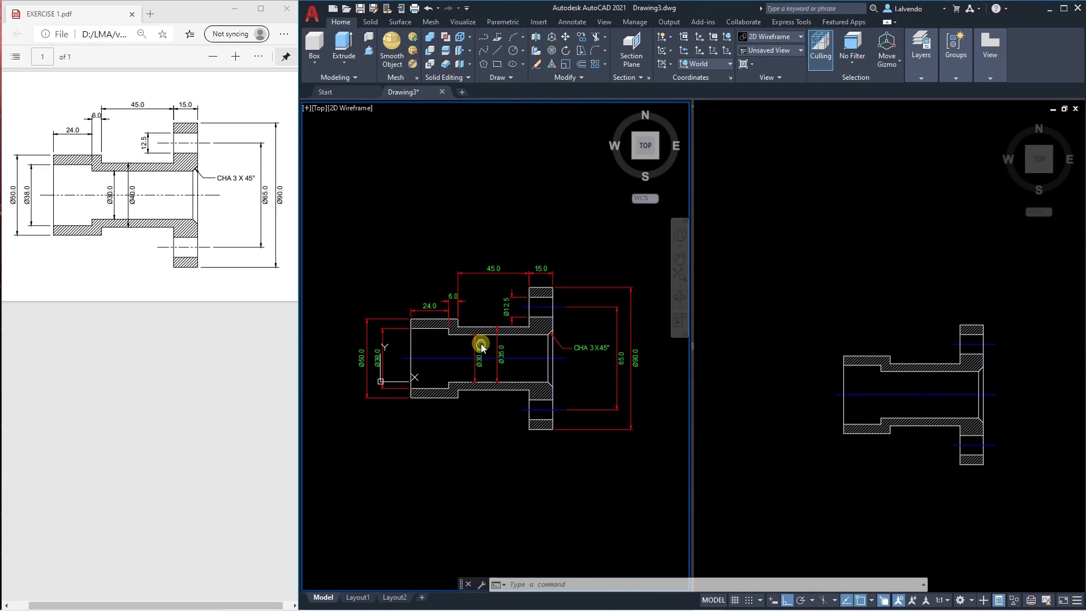
Set the viewport holding the undimensioned copy to the SW Isometric view and frame the section in it.
{"action": "left_click", "coordinate": [858, 318]}
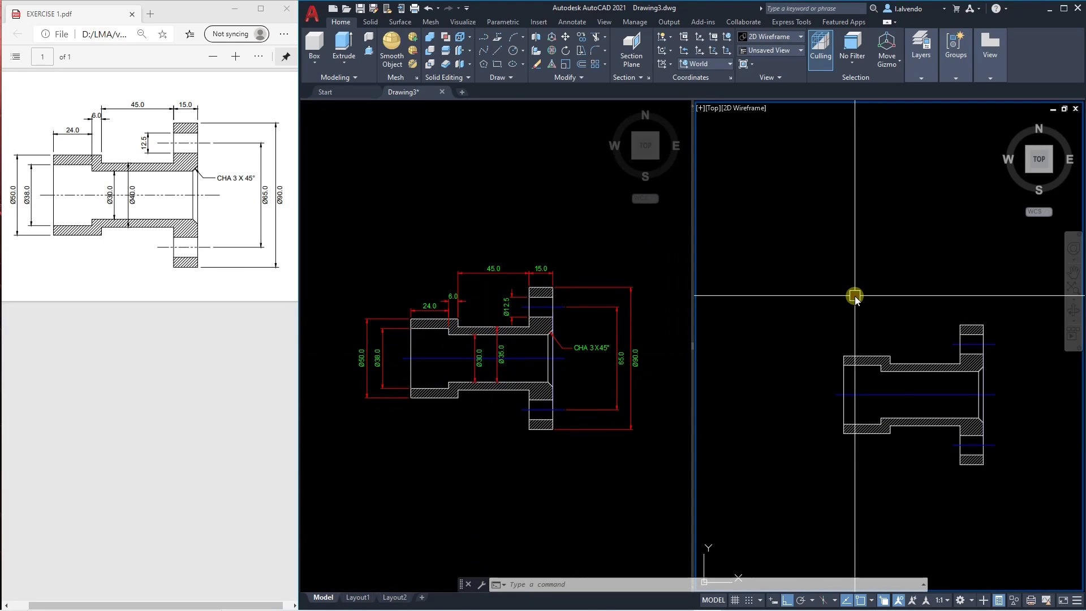
{"action": "left_click", "coordinate": [761, 52]}
{"action": "left_click", "coordinate": [768, 131]}
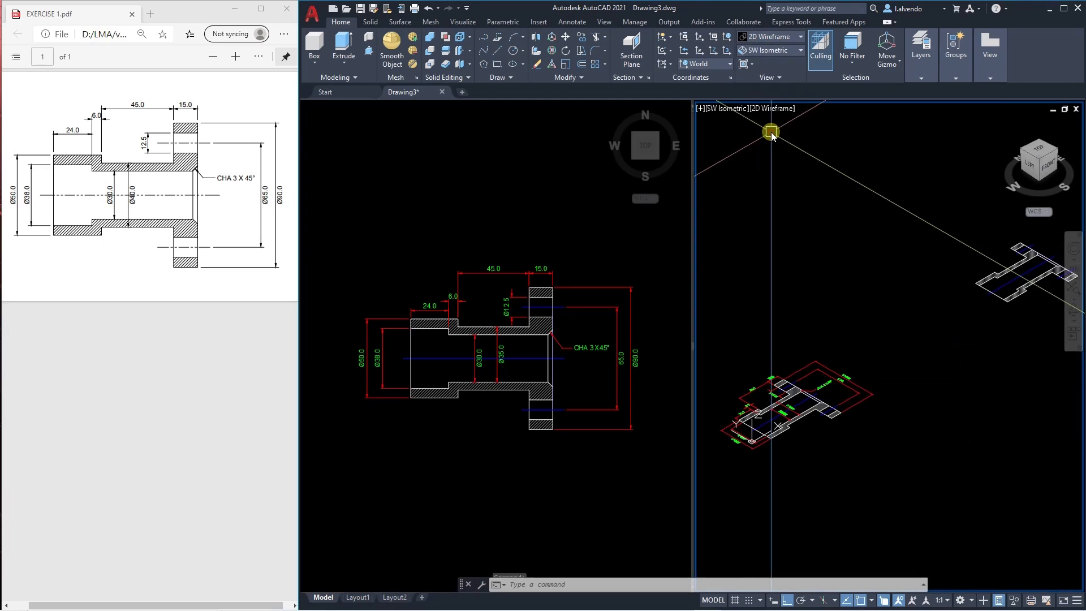
{"action": "scroll", "coordinate": [882, 277], "scroll_direction": "up", "scroll_amount": 4}
{"action": "middle_click_drag", "start_coordinate": [882, 277], "coordinate": [924, 357]}
{"action": "scroll", "coordinate": [864, 296], "scroll_direction": "down", "scroll_amount": 3}
{"action": "scroll", "coordinate": [865, 317], "scroll_direction": "up", "scroll_amount": 5}
{"action": "middle_click_drag", "start_coordinate": [871, 317], "coordinate": [870, 280]}
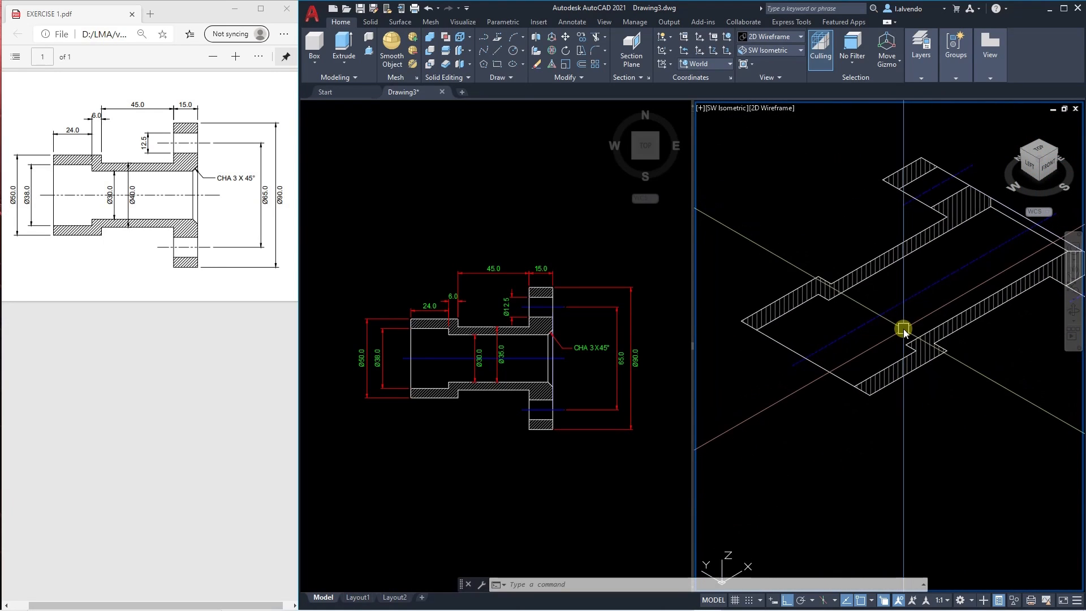
{"action": "middle_click_drag", "start_coordinate": [903, 326], "coordinate": [904, 324]}
{"action": "middle_click_drag", "start_coordinate": [872, 288], "coordinate": [854, 316]}
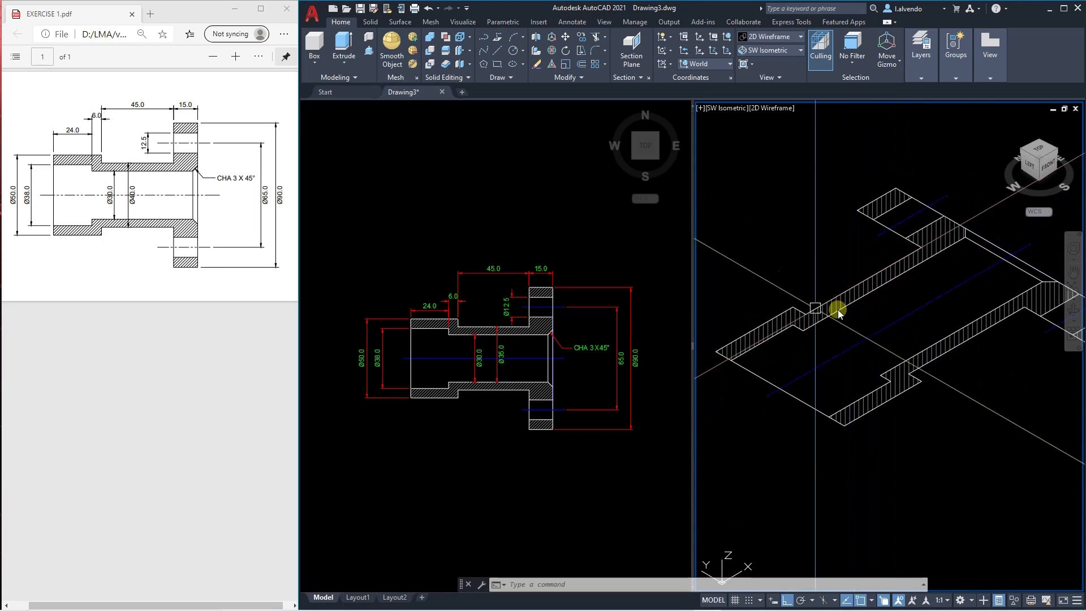
Bring the undimensioned copy into the top-view viewport and examine the properties of its upper wall outline polyline.
{"action": "left_click", "coordinate": [621, 377]}
{"action": "left_click", "coordinate": [866, 378]}
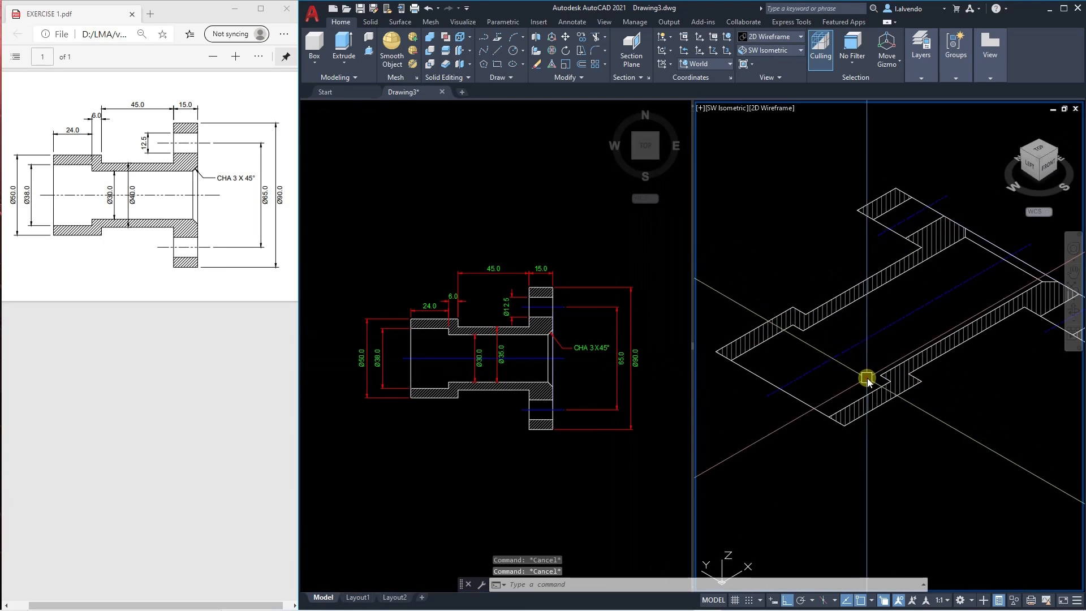
{"action": "middle_click_drag", "start_coordinate": [900, 363], "coordinate": [895, 370]}
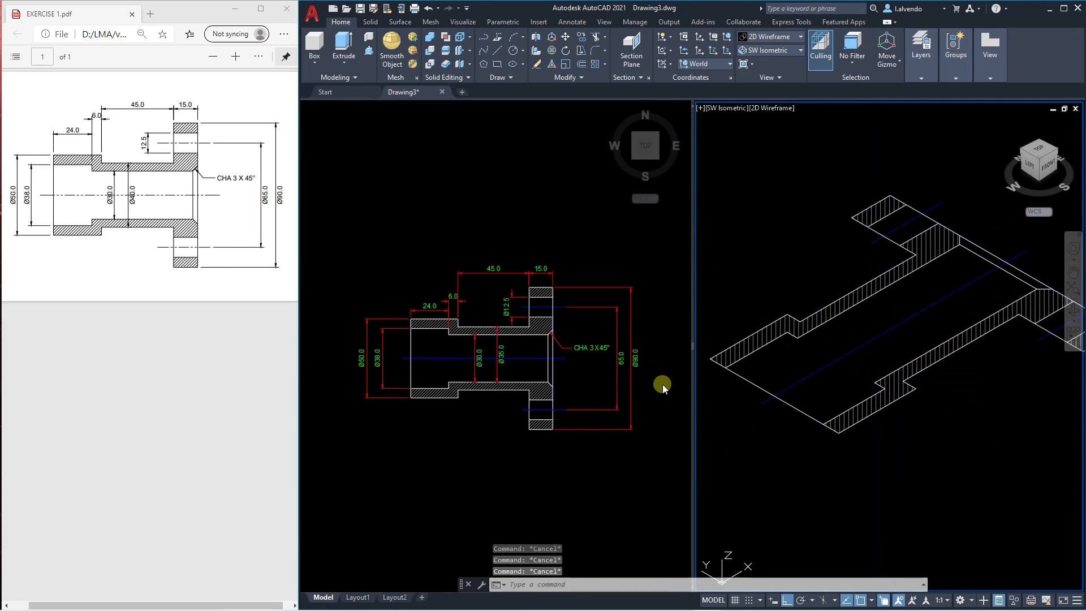
{"action": "left_click", "coordinate": [622, 385]}
{"action": "scroll", "coordinate": [601, 387], "scroll_direction": "down", "scroll_amount": 6}
{"action": "scroll", "coordinate": [562, 359], "scroll_direction": "up", "scroll_amount": 6}
{"action": "left_click", "coordinate": [612, 325]}
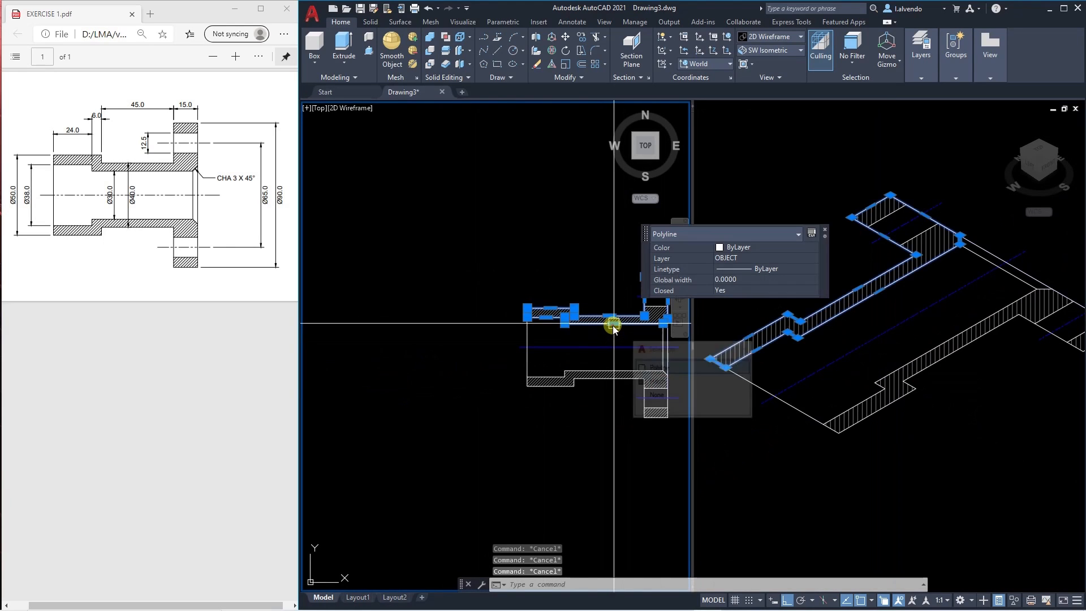
{"action": "middle_click_drag", "start_coordinate": [606, 340], "coordinate": [529, 344]}
{"action": "key", "text": "Escape"}
Erase the section hatching from the undimensioned bushing copy in the isometric viewport.
{"action": "left_click", "coordinate": [860, 386]}
{"action": "left_click", "coordinate": [858, 306]}
{"action": "key", "text": "Escape"}
{"action": "scroll", "coordinate": [860, 302], "scroll_direction": "up", "scroll_amount": 2}
{"action": "left_click", "coordinate": [862, 300]}
{"action": "type", "text": "e"}
{"action": "key", "text": "Return"}
{"action": "key", "text": "Escape"}
{"action": "scroll", "coordinate": [853, 299], "scroll_direction": "down", "scroll_amount": 4}
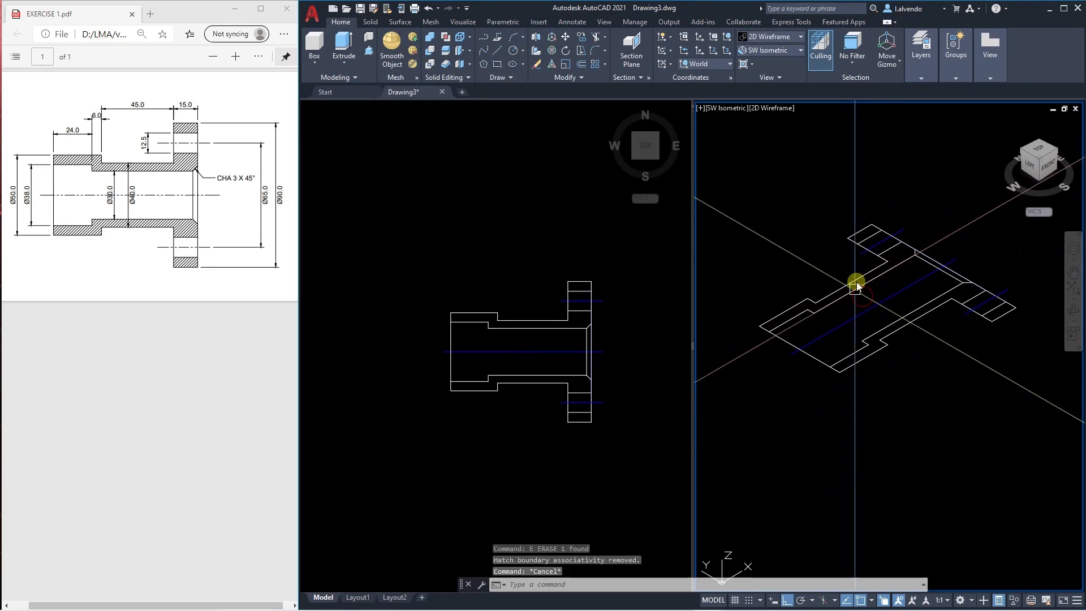
Revolve the closed upper wall profile 360° about the bore centreline, from the end edge's midpoint to the flange face's midpoint.
{"action": "left_click", "coordinate": [848, 294]}
{"action": "key", "text": "Escape"}
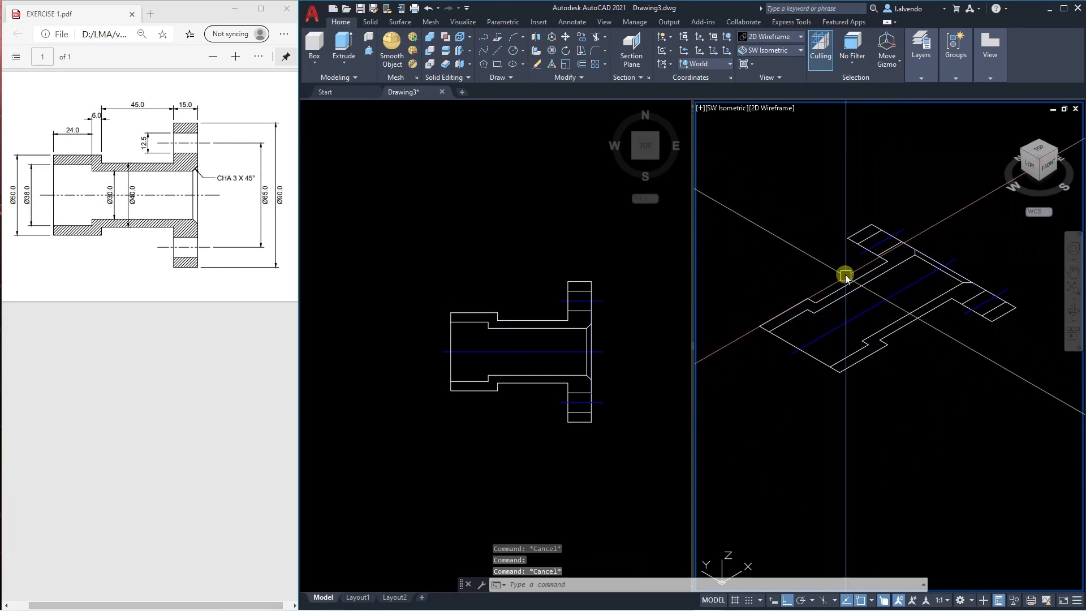
{"action": "scroll", "coordinate": [854, 294], "scroll_direction": "up", "scroll_amount": 3}
{"action": "middle_click_drag", "start_coordinate": [860, 315], "coordinate": [856, 354]}
{"action": "scroll", "coordinate": [858, 339], "scroll_direction": "down", "scroll_amount": 2}
{"action": "type", "text": "rev"}
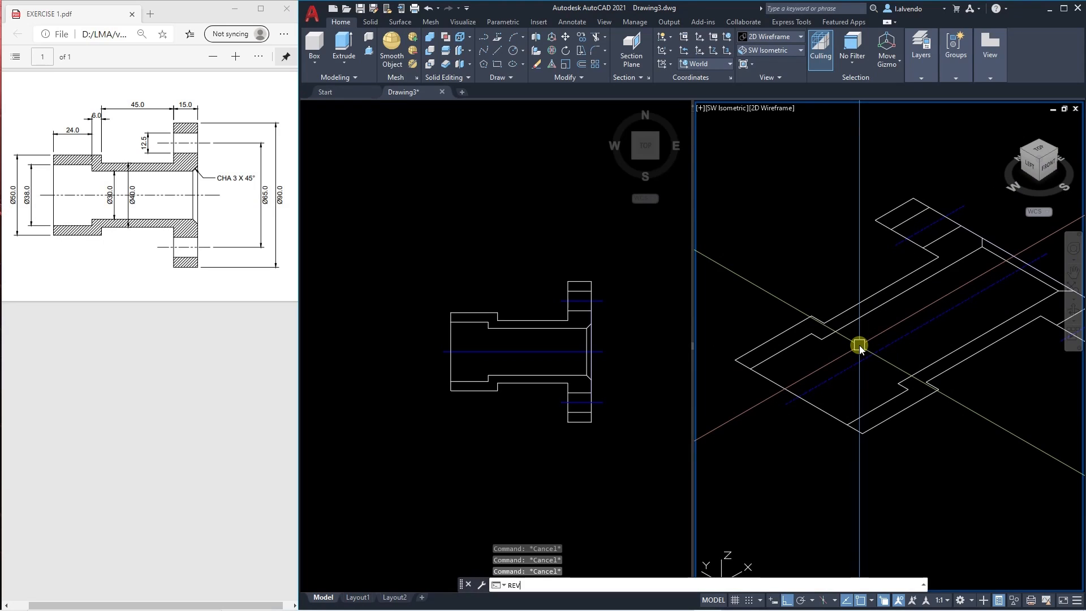
{"action": "key", "text": "Return"}
{"action": "left_click", "coordinate": [867, 313]}
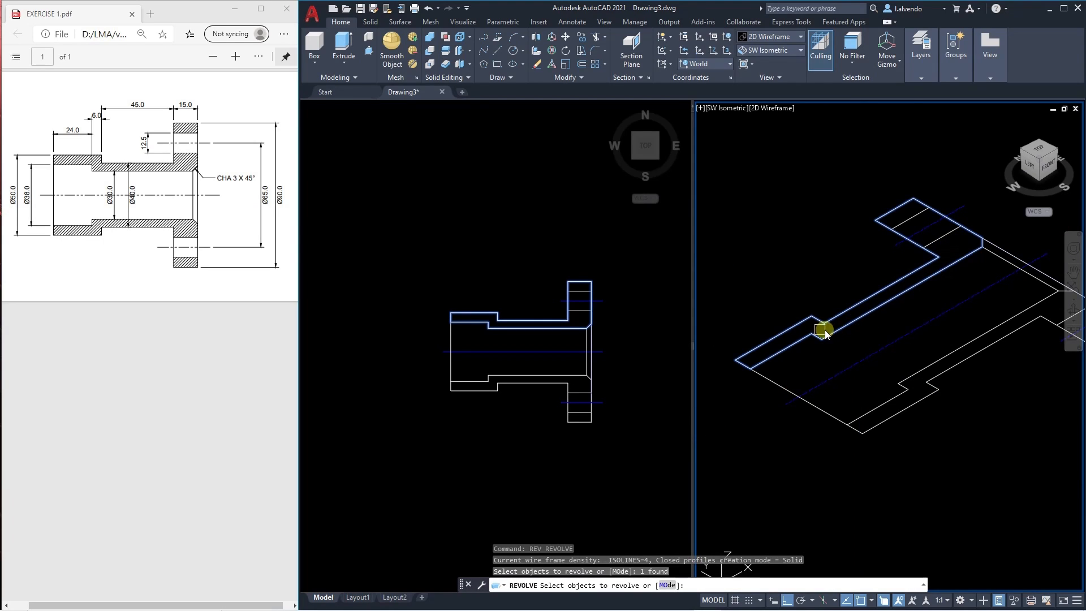
{"action": "middle_click_drag", "start_coordinate": [841, 344], "coordinate": [846, 334]}
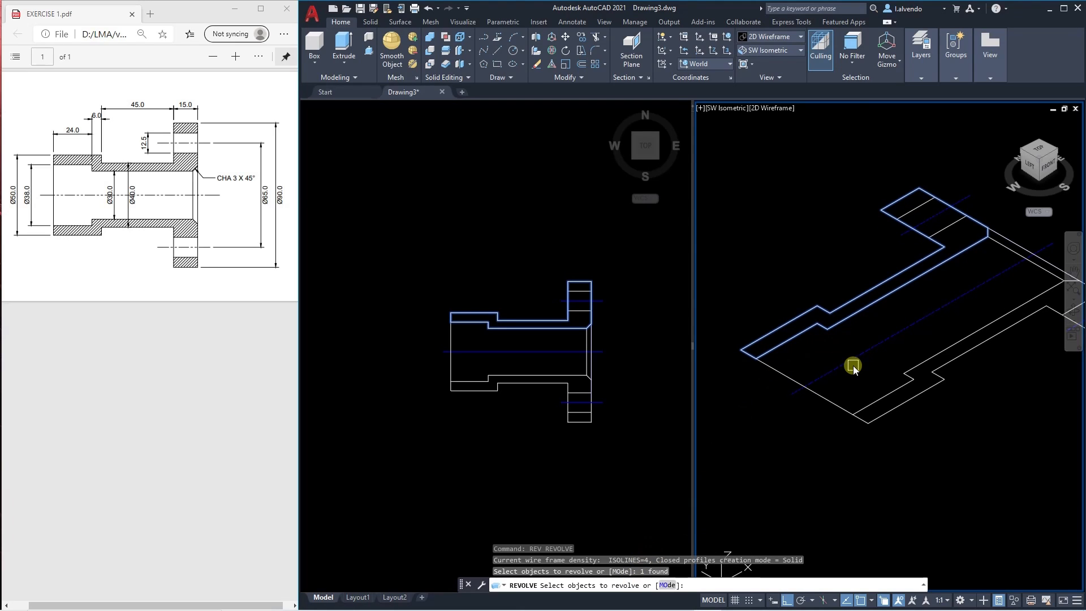
{"action": "key", "text": "Return"}
{"action": "middle_click_drag", "start_coordinate": [853, 365], "coordinate": [806, 430]}
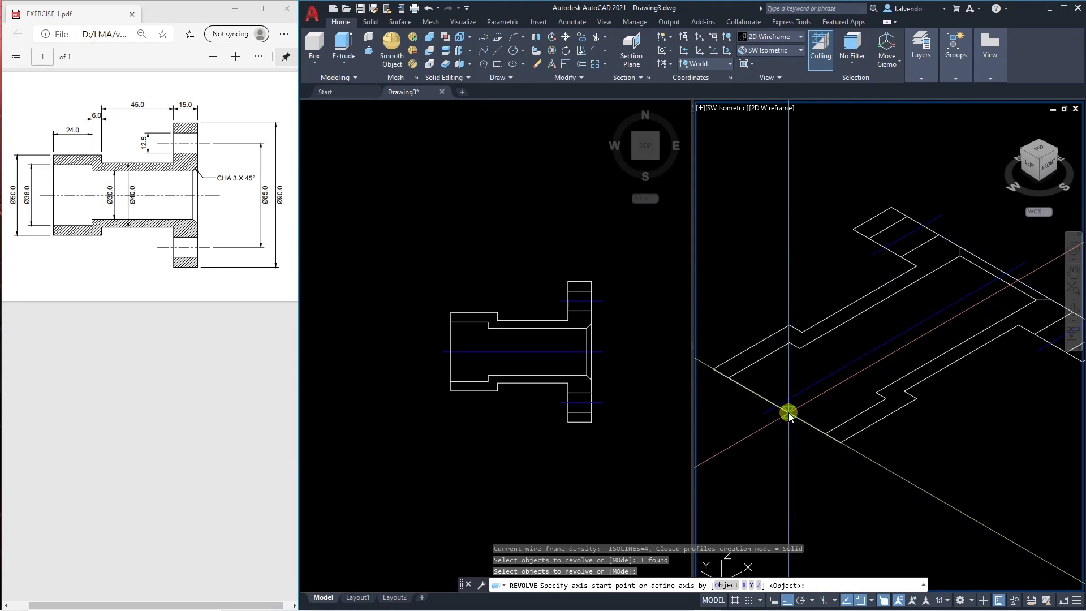
{"action": "left_click", "coordinate": [775, 408]}
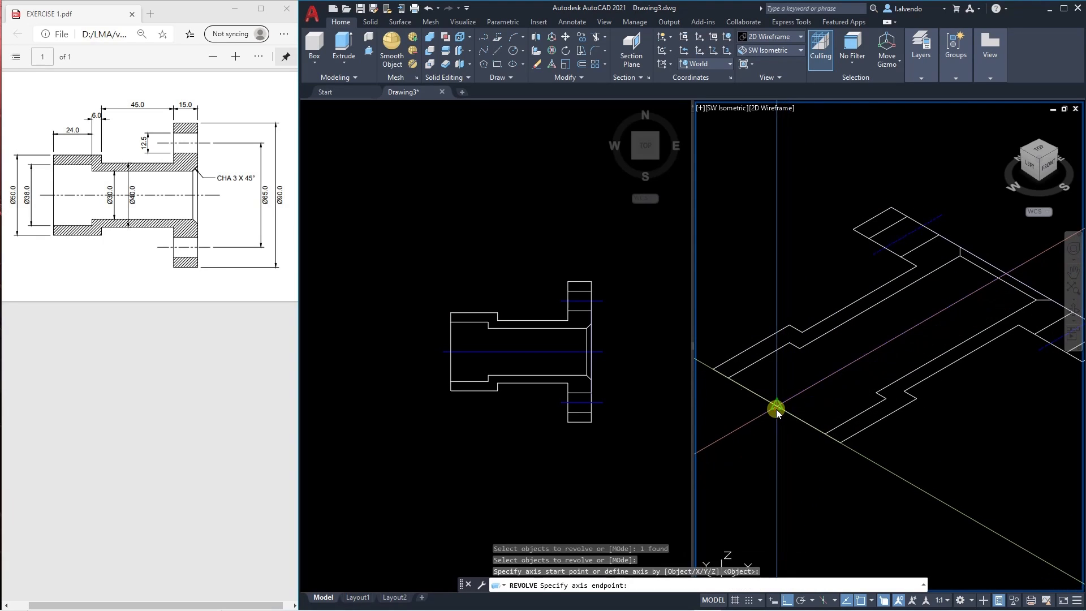
{"action": "middle_click_drag", "start_coordinate": [872, 363], "coordinate": [855, 368]}
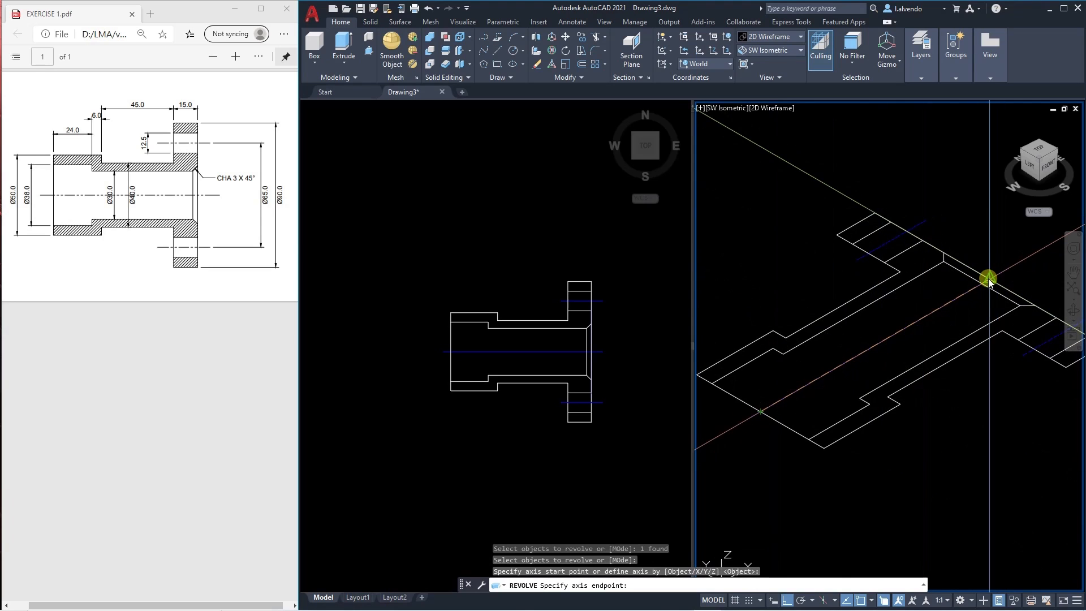
{"action": "left_click", "coordinate": [988, 278]}
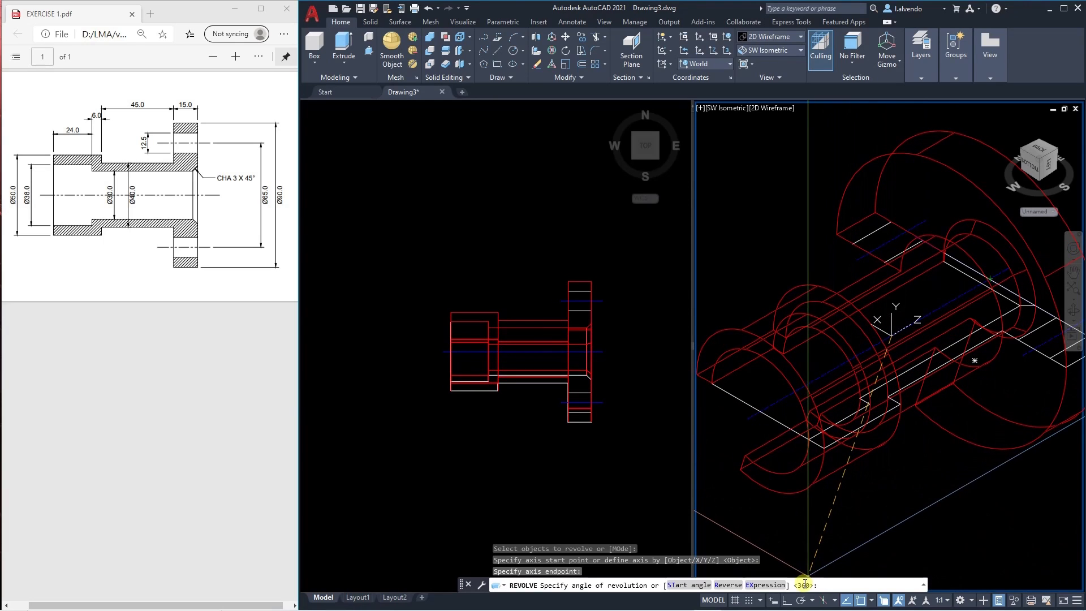
{"action": "key", "text": "Escape"}
Apply the Realistic visual style to the isometric viewport and inspect the revolved bushing.
{"action": "scroll", "coordinate": [867, 447], "scroll_direction": "down", "scroll_amount": 4}
{"action": "scroll", "coordinate": [927, 367], "scroll_direction": "up", "scroll_amount": 5}
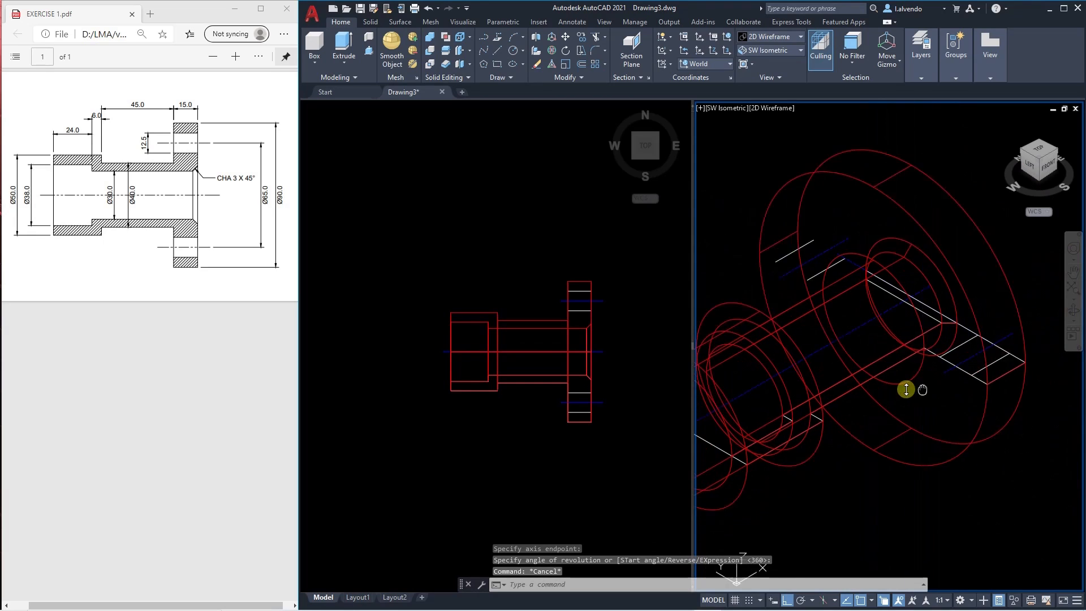
{"action": "left_click", "coordinate": [782, 36]}
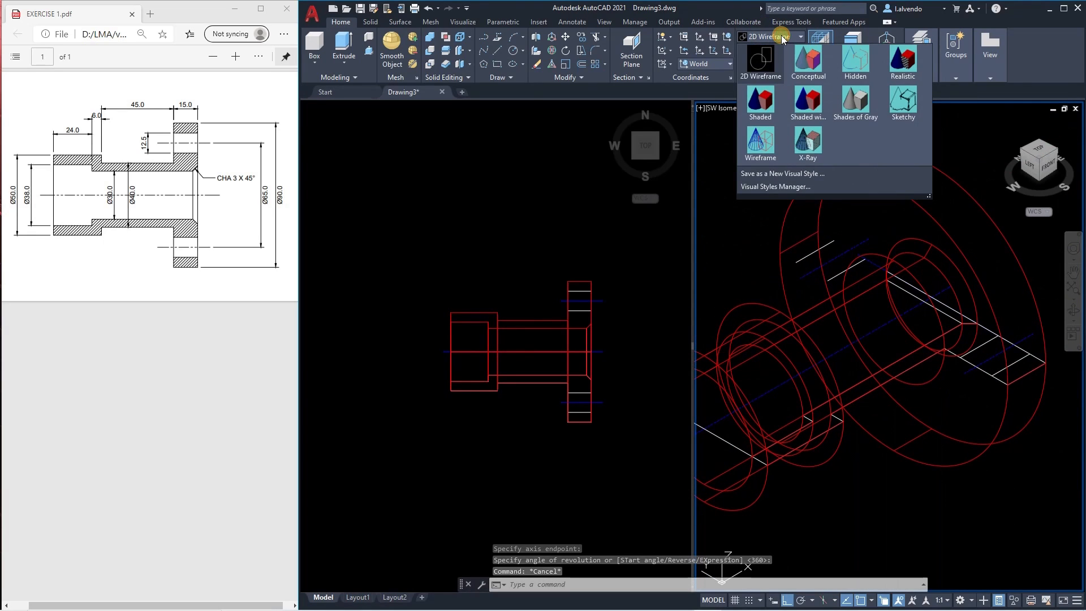
{"action": "left_click", "coordinate": [906, 66]}
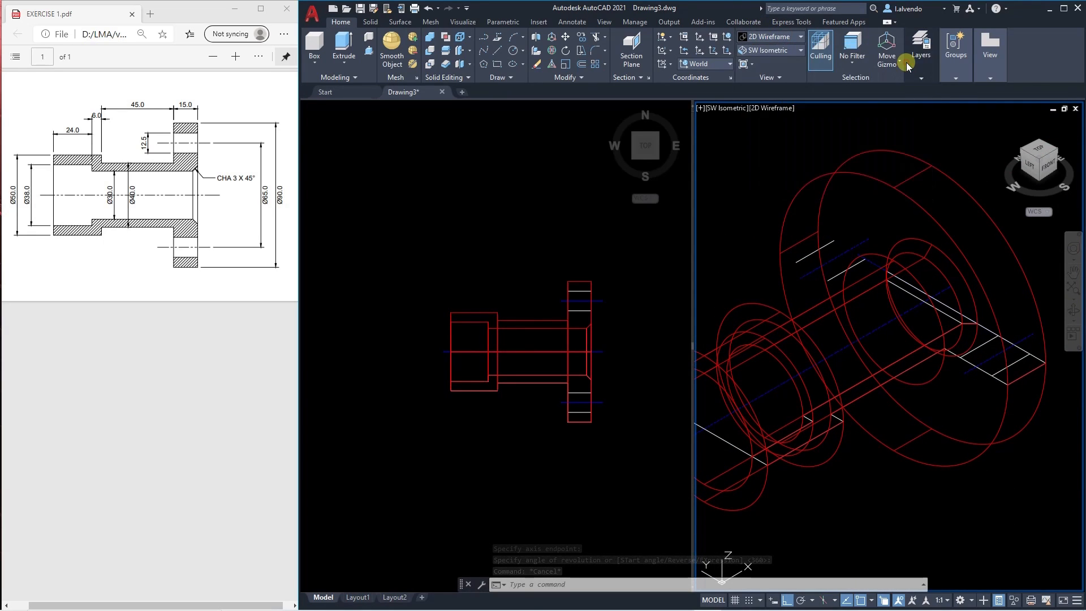
{"action": "scroll", "coordinate": [894, 277], "scroll_direction": "down", "scroll_amount": 3}
{"action": "scroll", "coordinate": [877, 278], "scroll_direction": "up", "scroll_amount": 3}
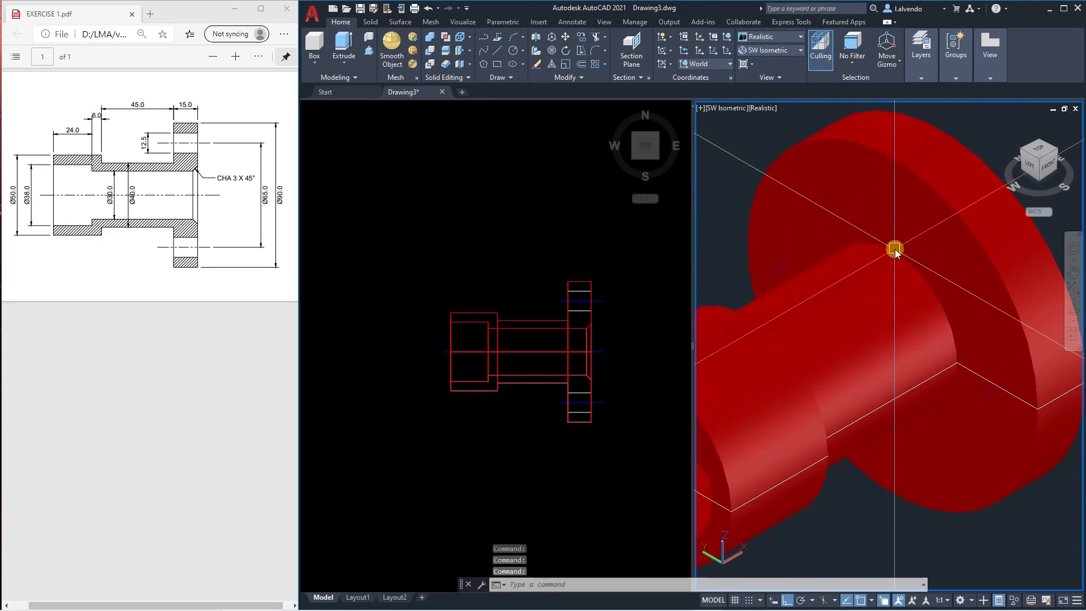
{"action": "scroll", "coordinate": [813, 243], "scroll_direction": "down", "scroll_amount": 4}
{"action": "scroll", "coordinate": [786, 263], "scroll_direction": "up", "scroll_amount": 3}
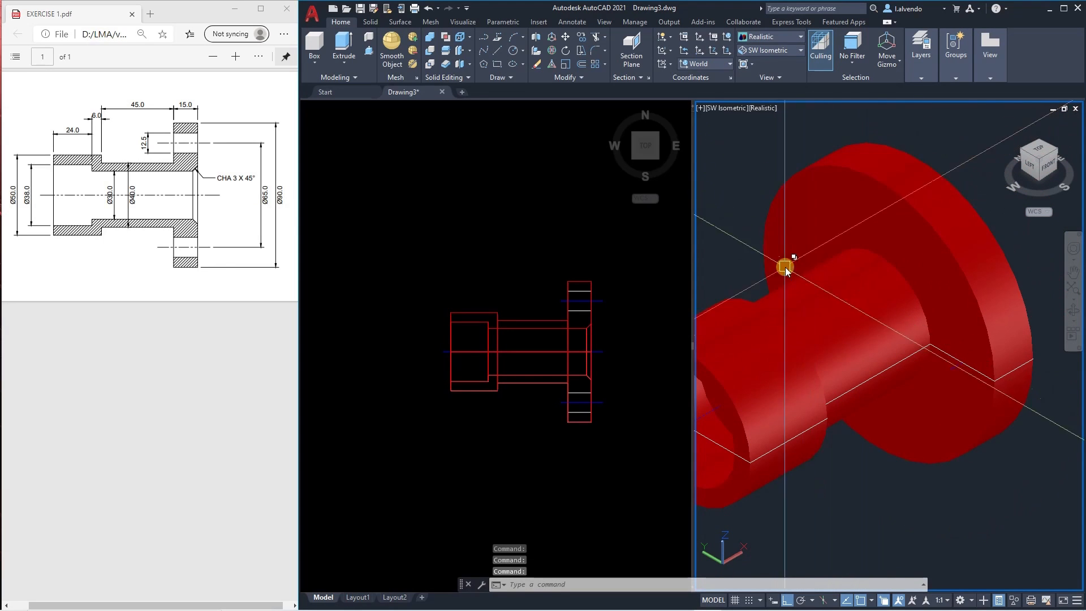
Set the isometric viewport to the 2D Wireframe visual style and examine the properties of the upper flange hole's centreline.
{"action": "left_click", "coordinate": [630, 362]}
{"action": "scroll", "coordinate": [500, 346], "scroll_direction": "up", "scroll_amount": 6}
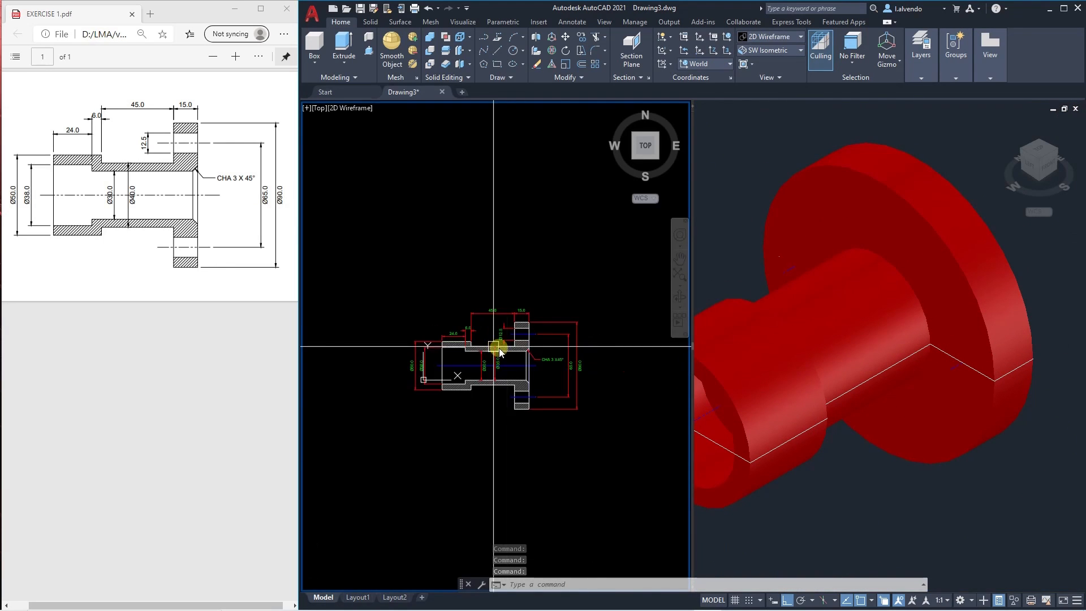
{"action": "left_click", "coordinate": [879, 472]}
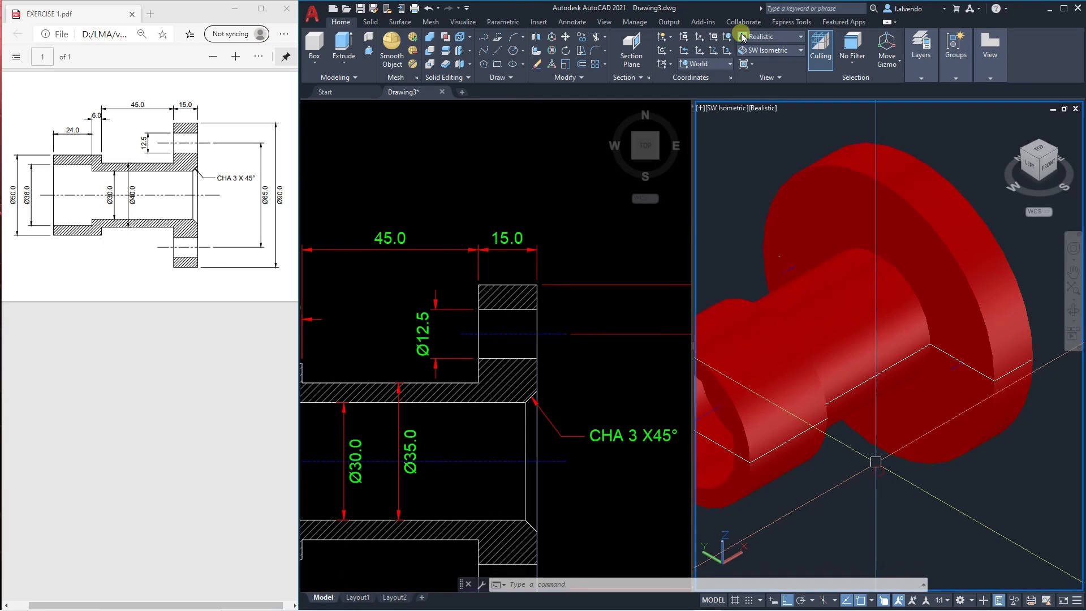
{"action": "left_click", "coordinate": [774, 37]}
{"action": "left_click", "coordinate": [765, 56]}
{"action": "scroll", "coordinate": [809, 259], "scroll_direction": "up", "scroll_amount": 4}
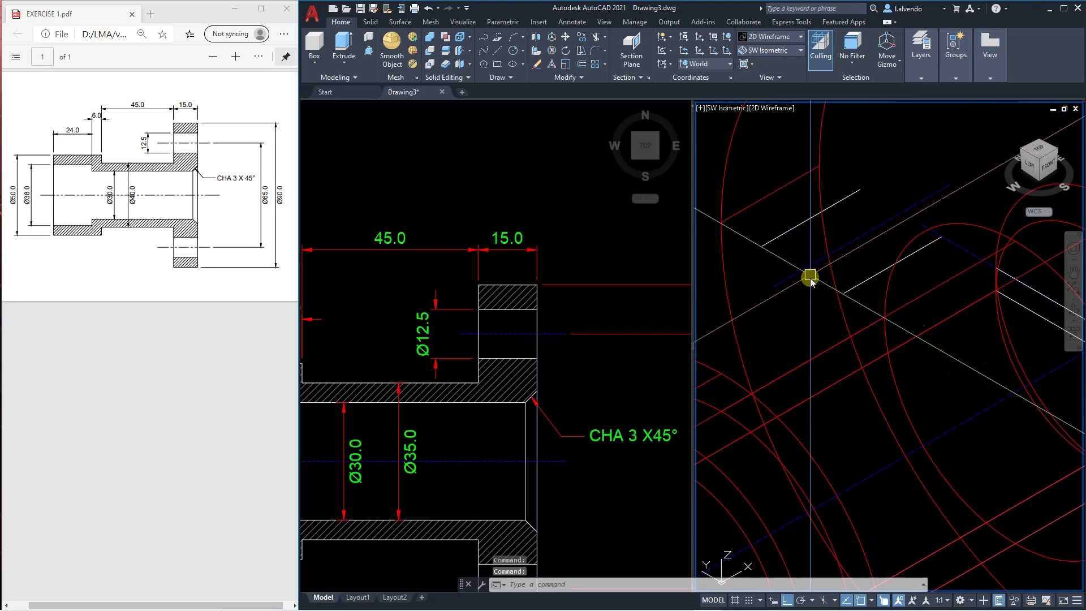
{"action": "scroll", "coordinate": [848, 281], "scroll_direction": "down", "scroll_amount": 2}
{"action": "left_click", "coordinate": [846, 277]}
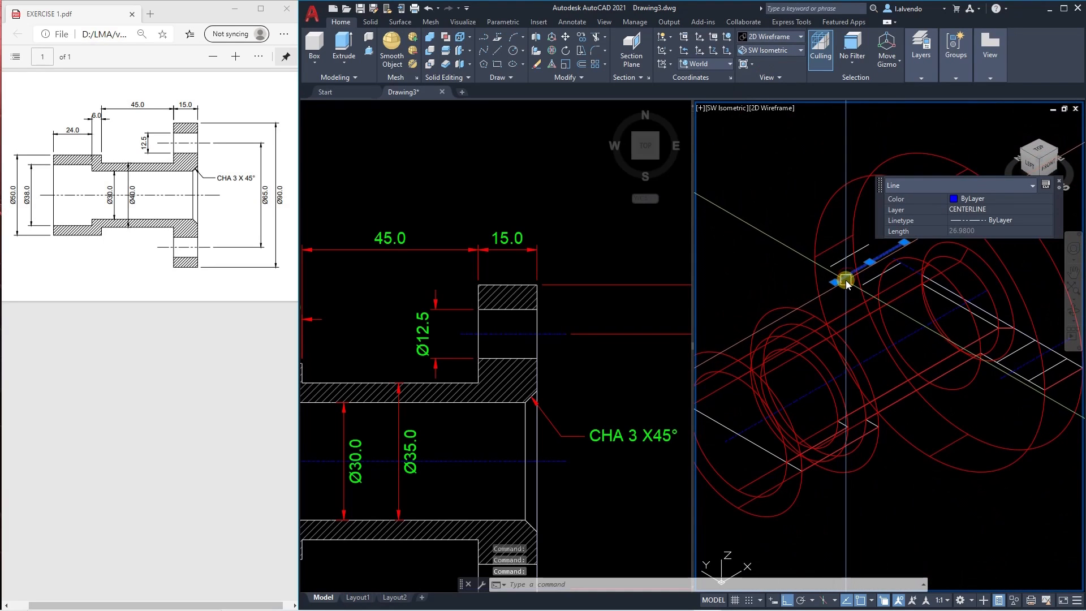
{"action": "left_click", "coordinate": [542, 337]}
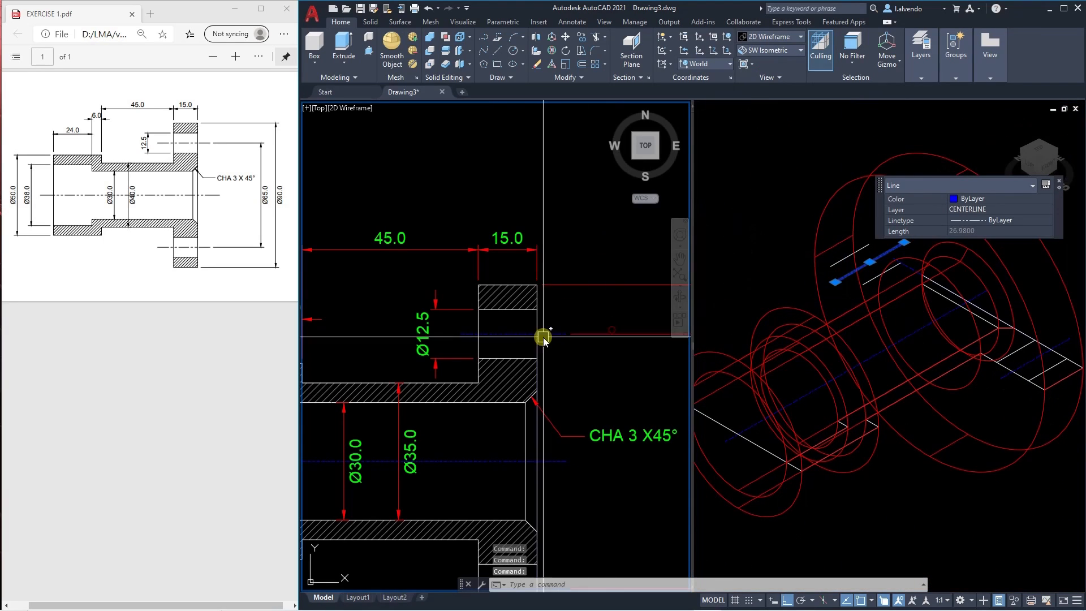
{"action": "left_click", "coordinate": [777, 281]}
{"action": "key", "text": "Escape"}
Draw a 12.5 mm diameter circle in the empty space beside the flange in the isometric viewport.
{"action": "scroll", "coordinate": [845, 272], "scroll_direction": "up", "scroll_amount": 2}
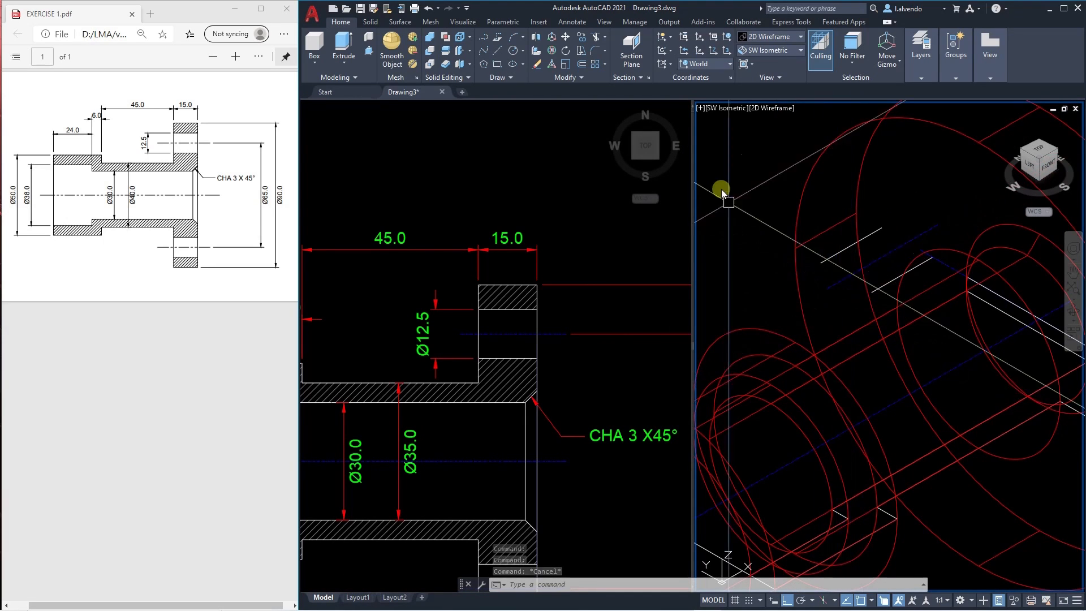
{"action": "middle_click_drag", "start_coordinate": [721, 189], "coordinate": [812, 243]}
{"action": "type", "text": "c"}
{"action": "key", "text": "Return"}
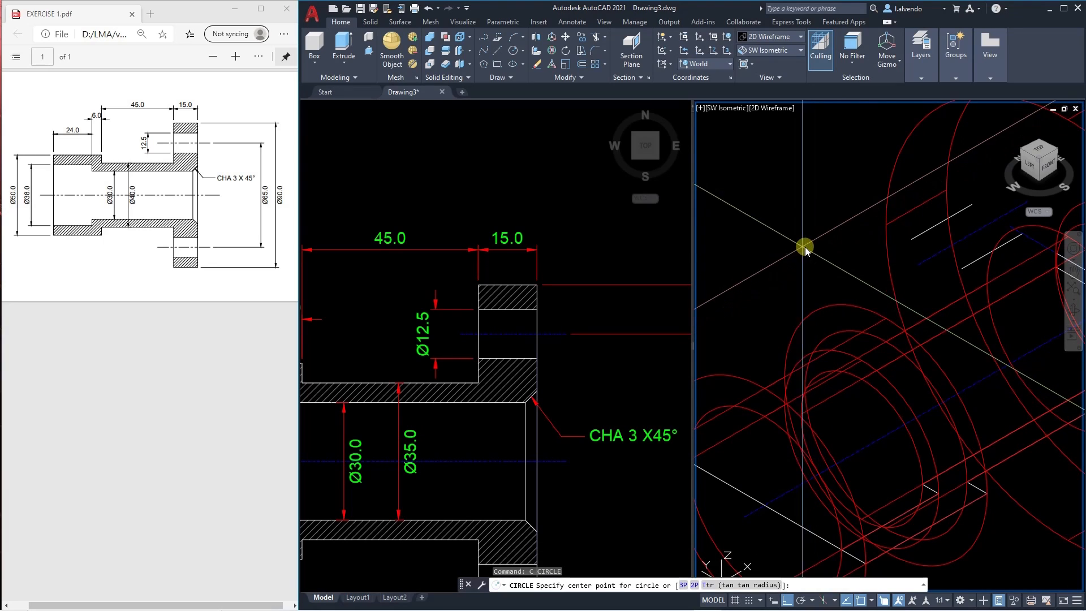
{"action": "left_click", "coordinate": [793, 244]}
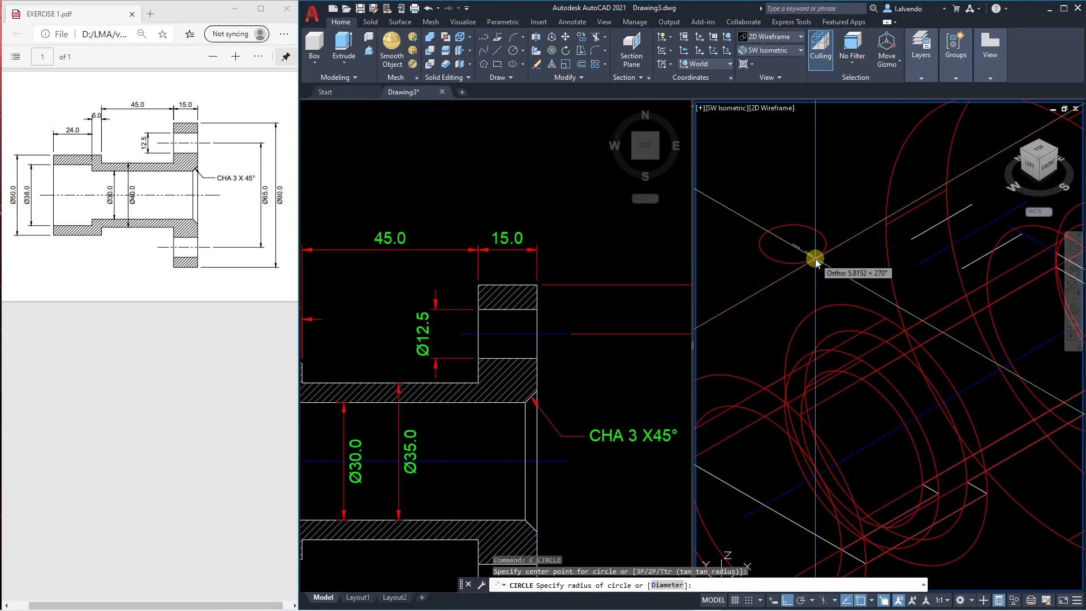
{"action": "type", "text": "d"}
{"action": "key", "text": "Return"}
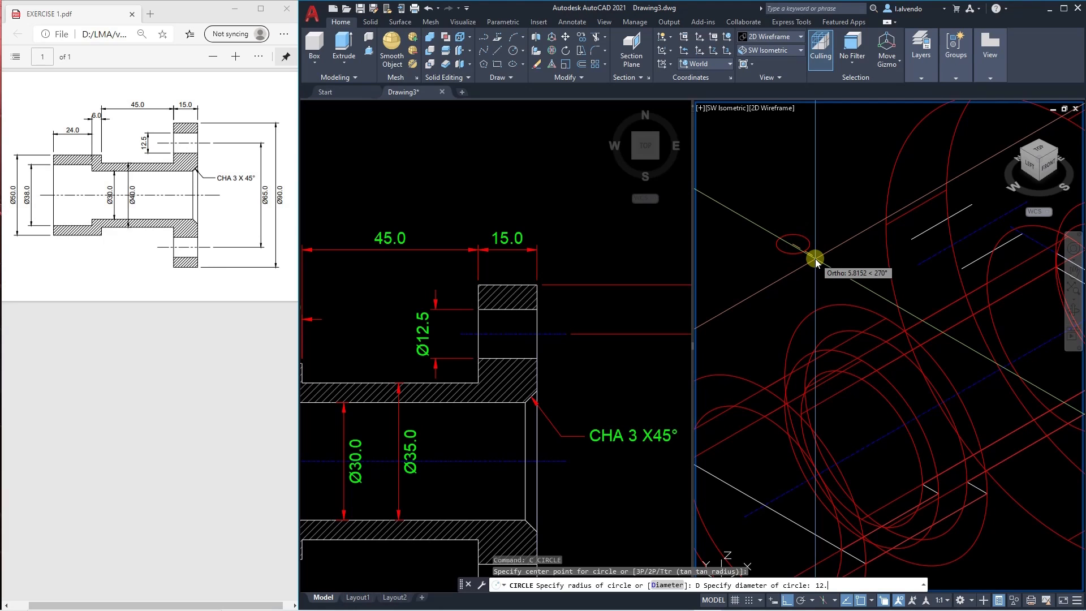
{"action": "key", "text": "Return"}
{"action": "key", "text": "Escape"}
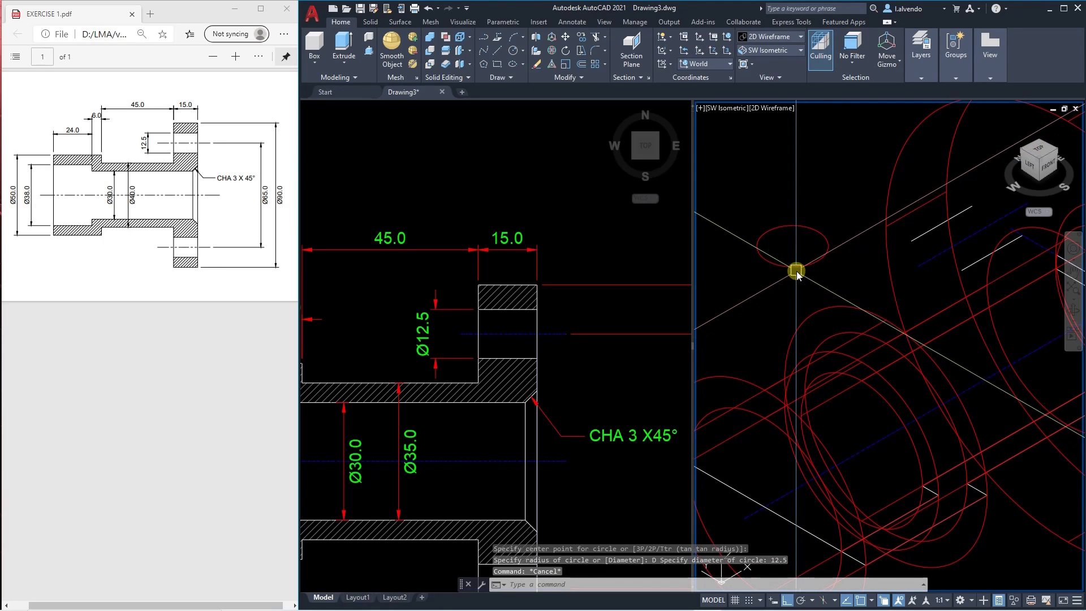
{"action": "left_click", "coordinate": [797, 267]}
{"action": "key", "text": "Escape"}
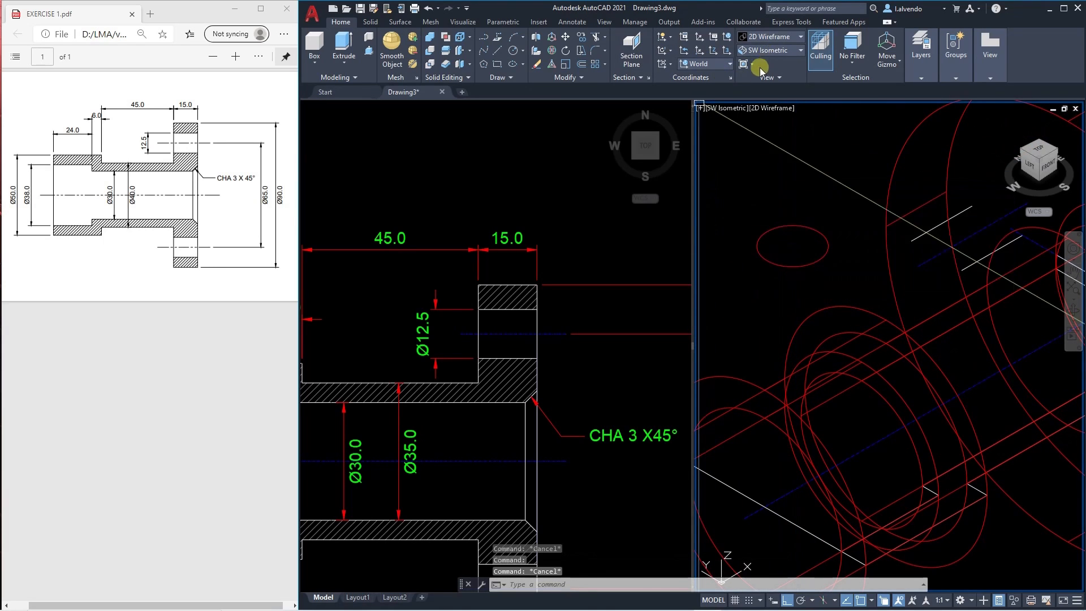
{"action": "left_click", "coordinate": [811, 233]}
{"action": "middle_click_drag", "start_coordinate": [930, 262], "coordinate": [875, 296]}
{"action": "key", "text": "Escape"}
{"action": "left_click", "coordinate": [763, 275]}
{"action": "middle_click_drag", "start_coordinate": [755, 292], "coordinate": [769, 290]}
{"action": "key", "text": "Escape"}
{"action": "key", "text": "Escape"}
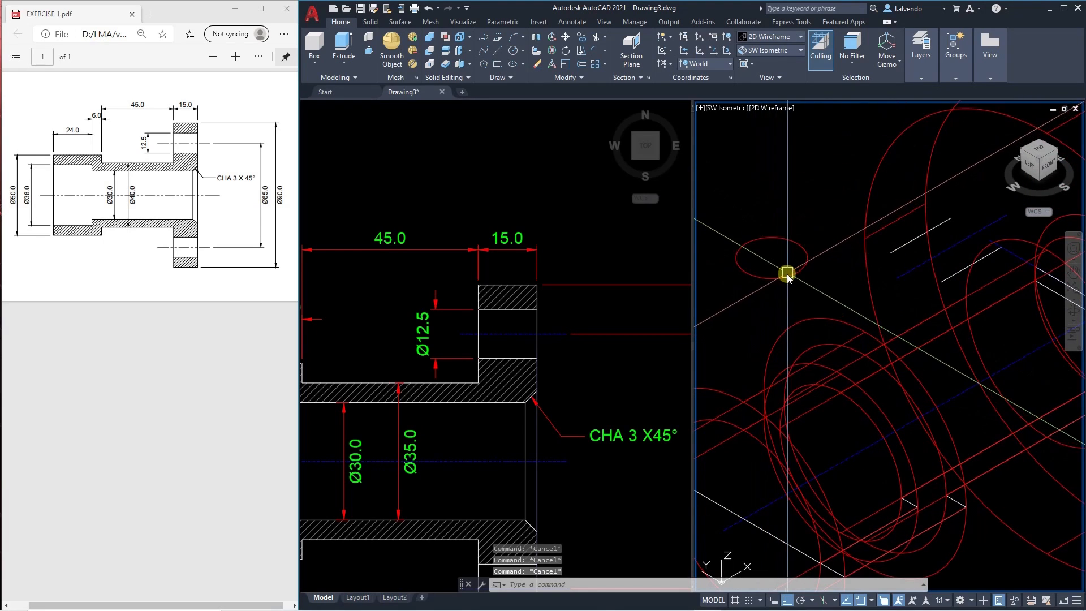
Set the coordinate system to Left and rotate the 12.5 mm circle 270° about its centre to stand upright.
{"action": "left_click", "coordinate": [702, 64]}
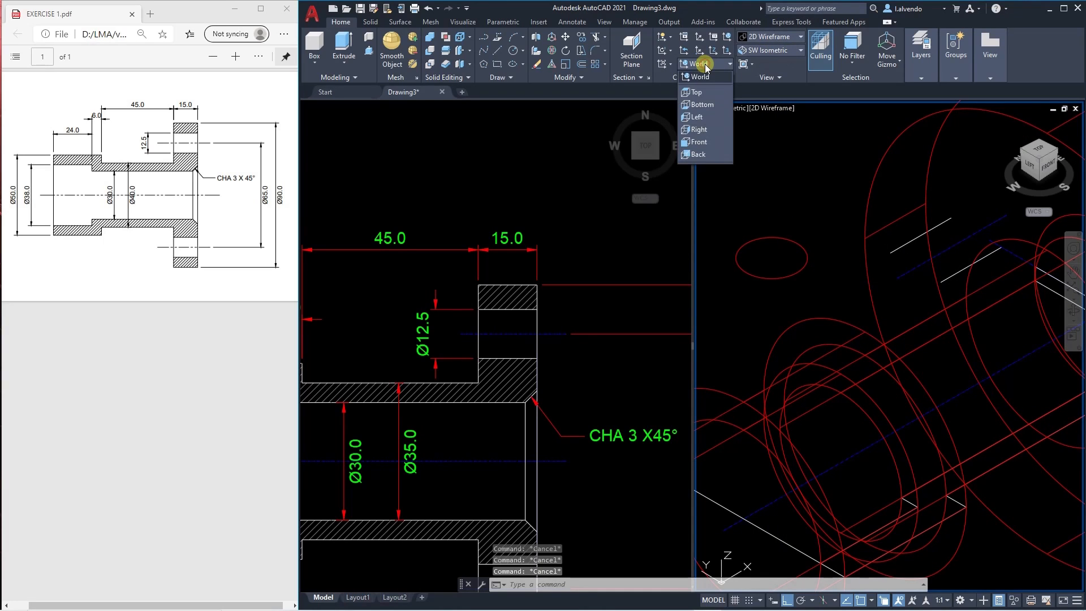
{"action": "middle_click_drag", "start_coordinate": [756, 242], "coordinate": [796, 234]}
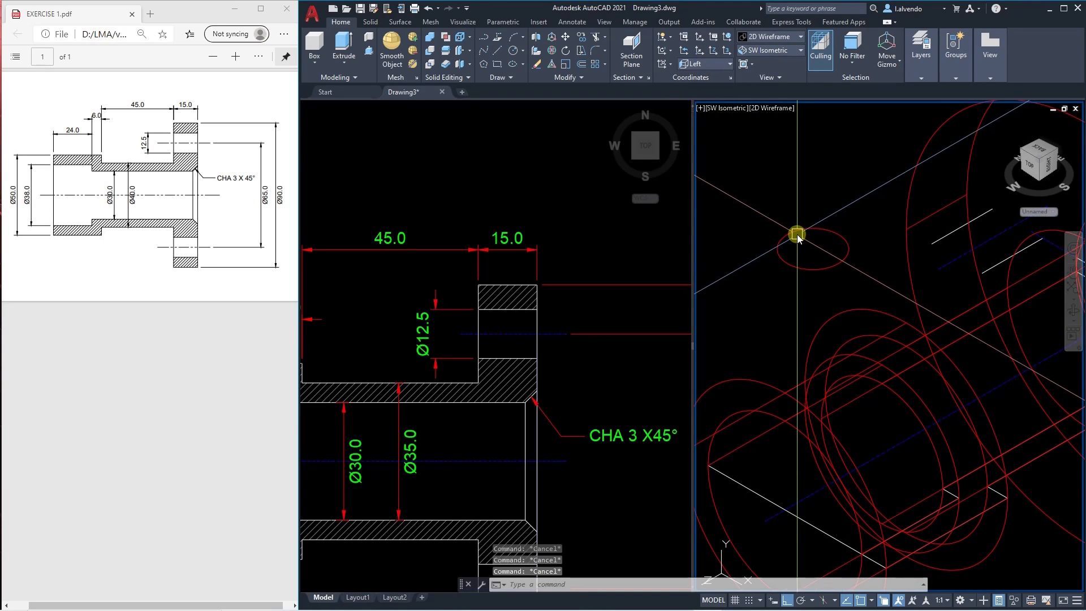
{"action": "type", "text": "RO"}
{"action": "key", "text": "Return"}
{"action": "left_click", "coordinate": [792, 265]}
{"action": "key", "text": "Return"}
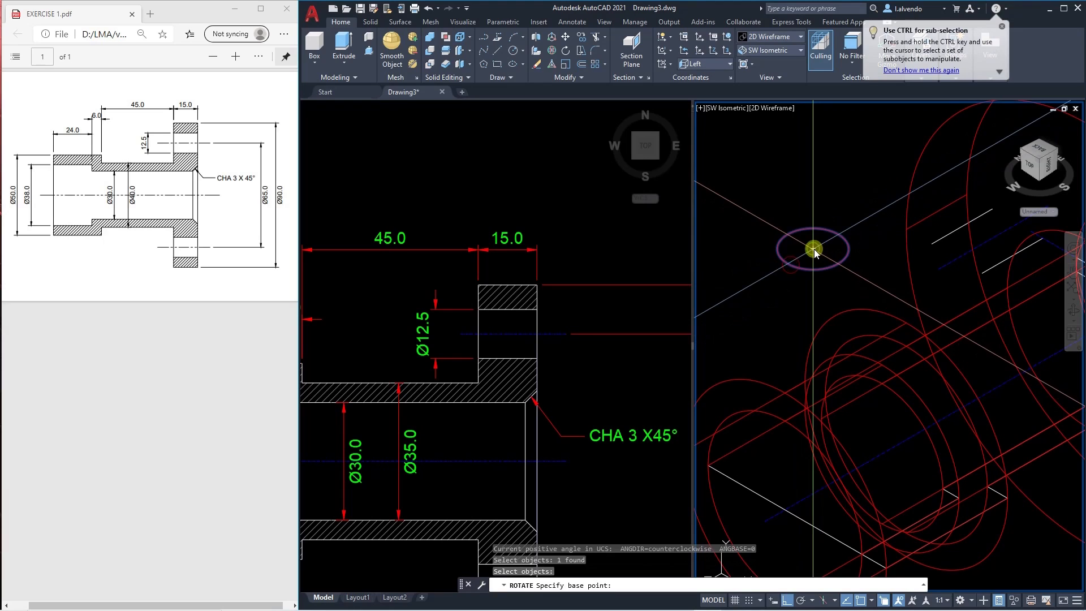
{"action": "left_click", "coordinate": [812, 249]}
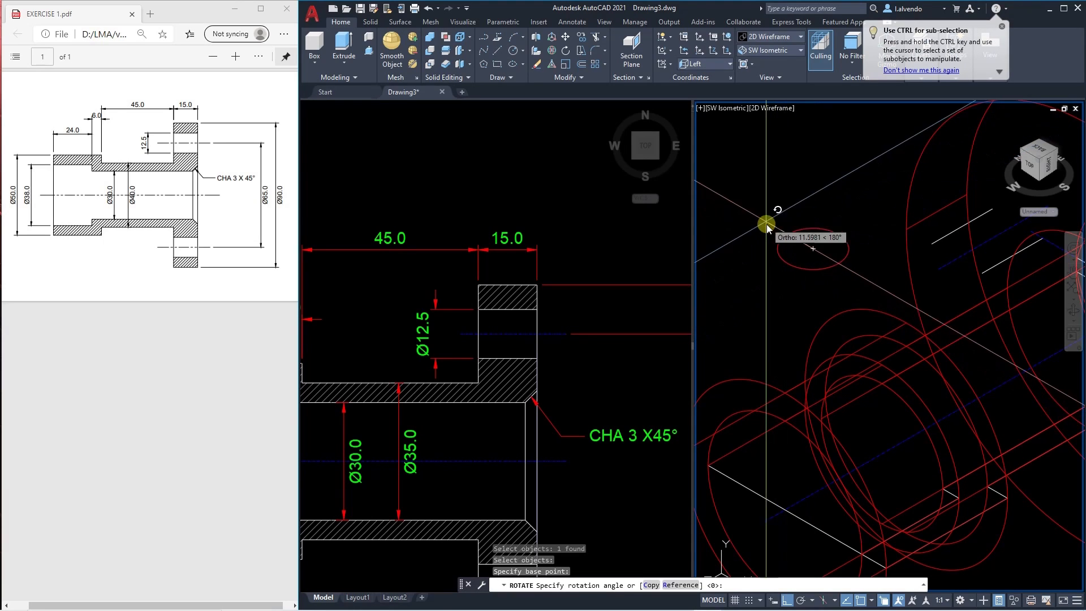
{"action": "key", "text": "Escape"}
{"action": "key", "text": "Escape"}
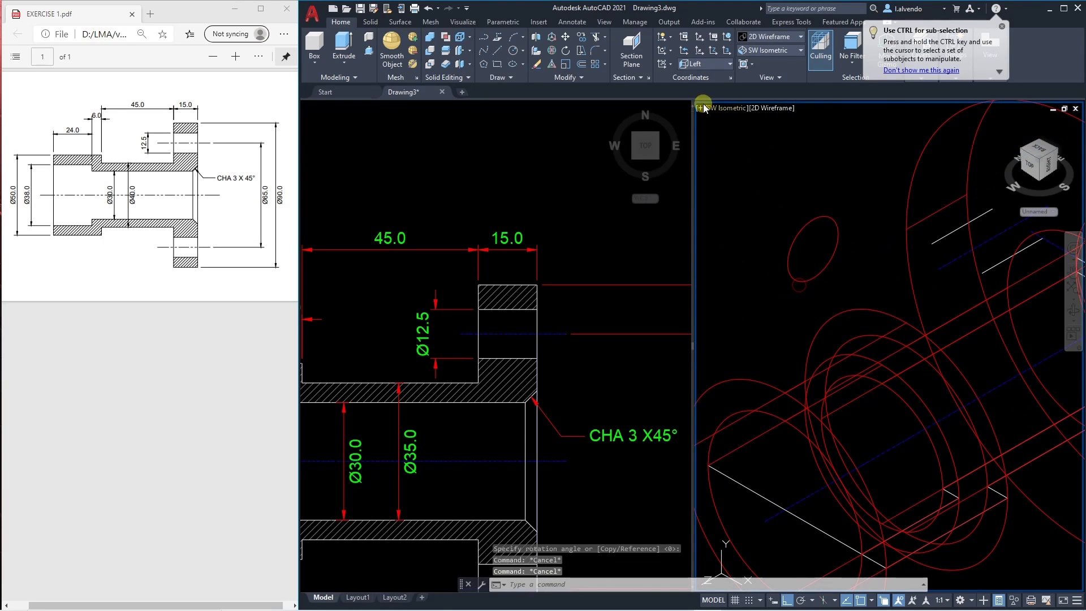
Restore the World coordinate system and try to rotate the upright circle about its centre.
{"action": "left_click", "coordinate": [706, 66]}
{"action": "left_click", "coordinate": [701, 76]}
{"action": "type", "text": "ro"}
{"action": "key", "text": "Return"}
{"action": "left_click", "coordinate": [824, 269]}
{"action": "key", "text": "Return"}
{"action": "left_click", "coordinate": [813, 252]}
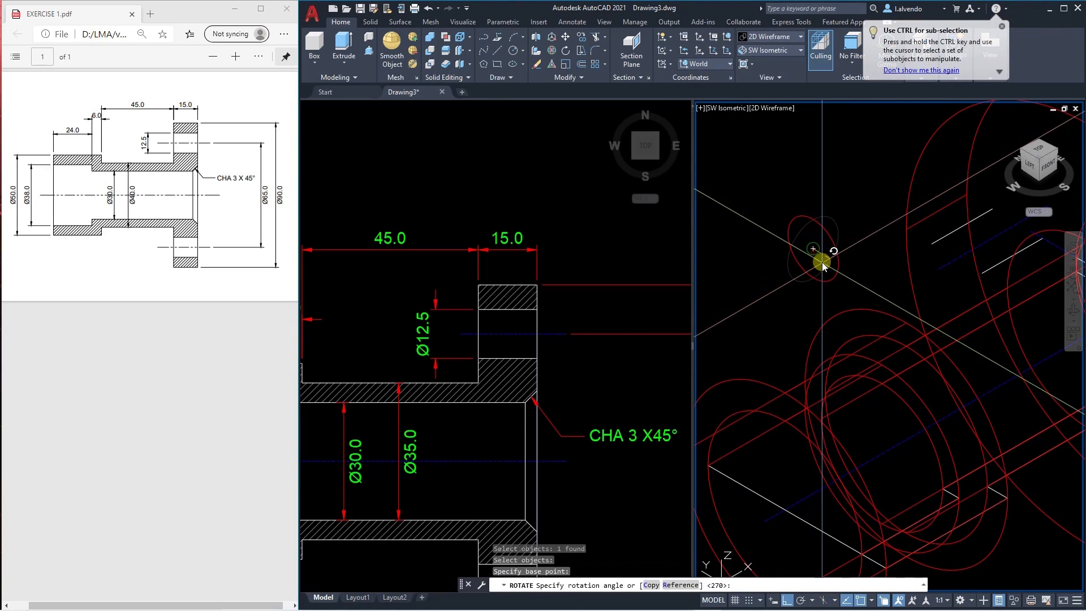
{"action": "left_click", "coordinate": [825, 264]}
{"action": "key", "text": "Escape"}
Rotate the upright circle a quarter turn about its centre so it lies parallel to the flange face.
{"action": "key", "text": "Return"}
{"action": "left_click", "coordinate": [825, 268]}
{"action": "key", "text": "Return"}
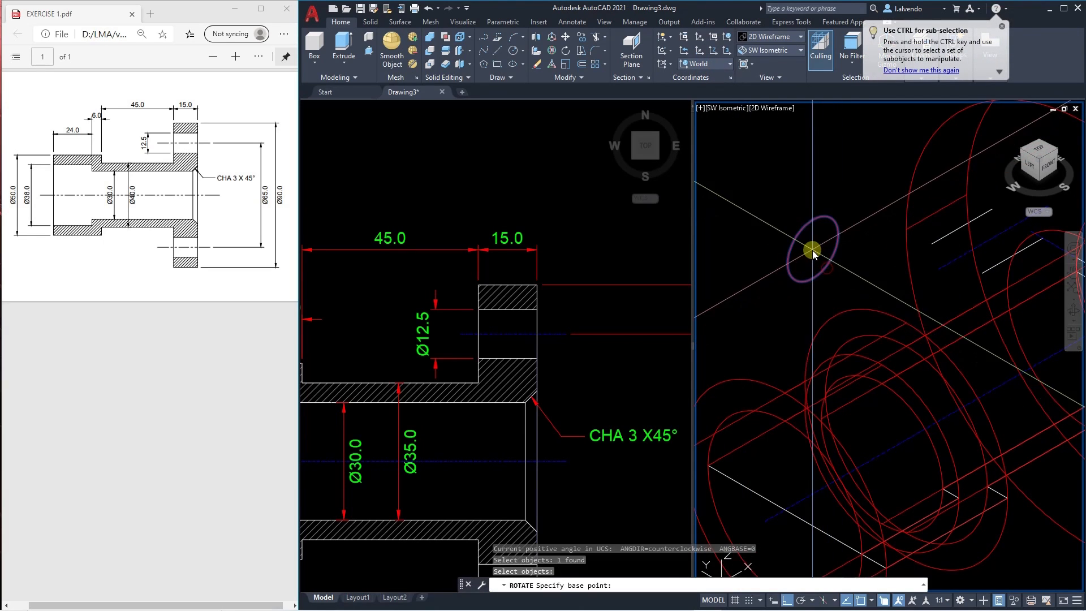
{"action": "left_click", "coordinate": [813, 249]}
{"action": "key", "text": "Escape"}
{"action": "key", "text": "Escape"}
{"action": "key", "text": "Escape"}
Move the circle by its centre to the tube-side end of the upper flange hole's centreline.
{"action": "scroll", "coordinate": [857, 280], "scroll_direction": "down", "scroll_amount": 3}
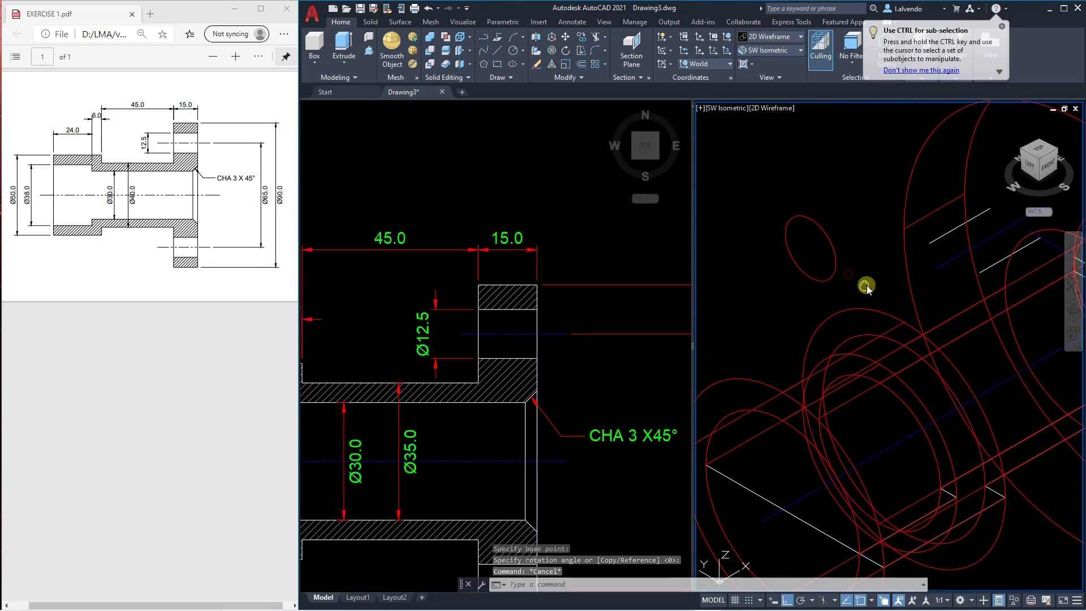
{"action": "type", "text": "m"}
{"action": "key", "text": "Return"}
{"action": "left_click", "coordinate": [776, 275]}
{"action": "key", "text": "Return"}
{"action": "left_click", "coordinate": [781, 256]}
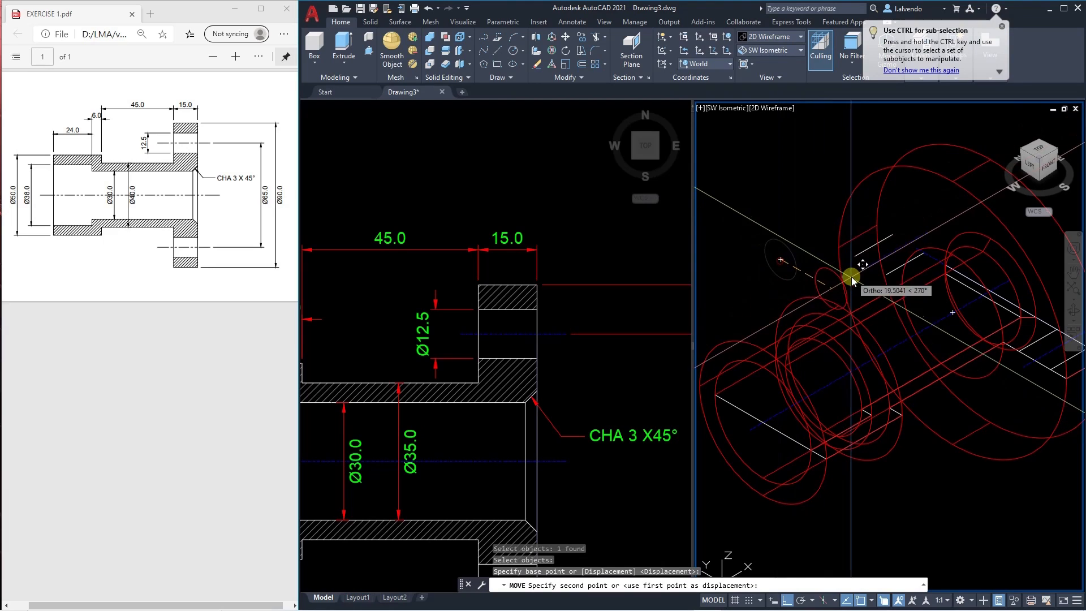
{"action": "key", "text": "Escape"}
Check the circle's position against the upper flange hole in the top-view viewport and examine its properties.
{"action": "scroll", "coordinate": [868, 291], "scroll_direction": "up", "scroll_amount": 2}
{"action": "left_click", "coordinate": [643, 322]}
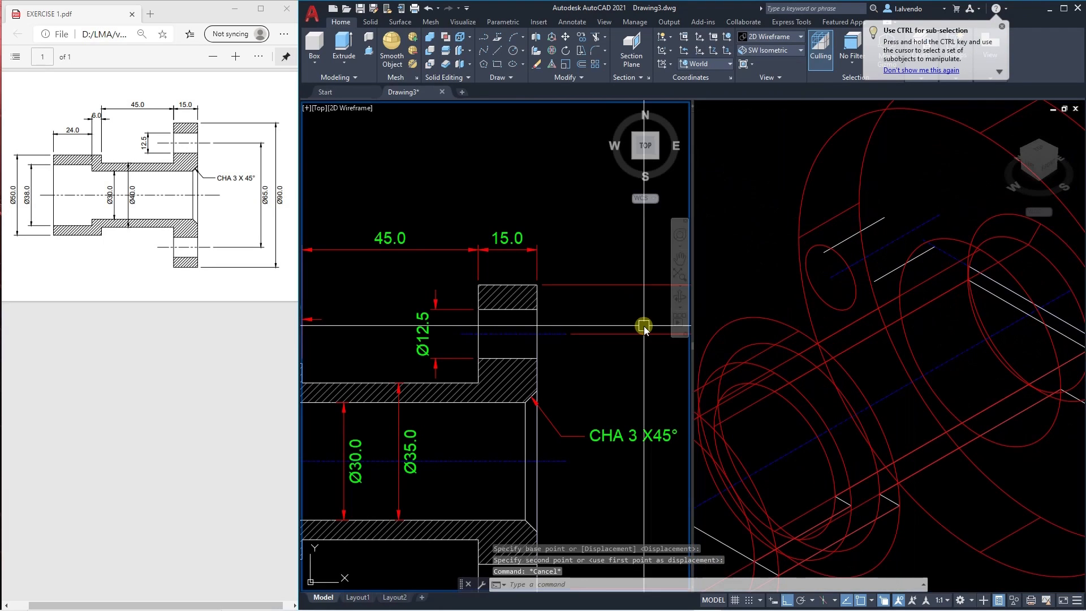
{"action": "scroll", "coordinate": [452, 281], "scroll_direction": "down", "scroll_amount": 4}
{"action": "scroll", "coordinate": [521, 300], "scroll_direction": "up", "scroll_amount": 6}
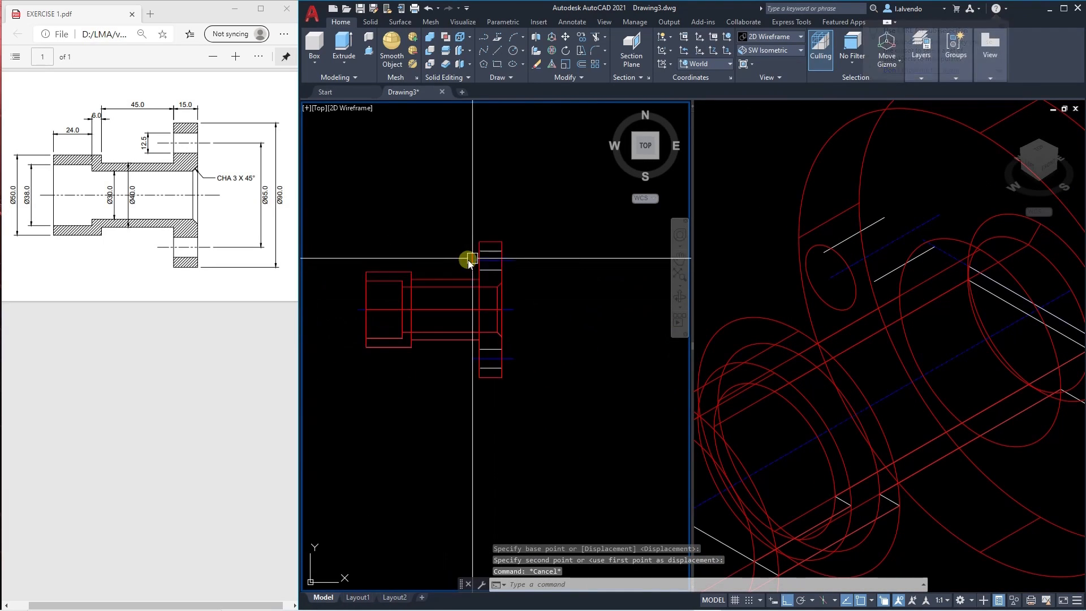
{"action": "left_click", "coordinate": [458, 285]}
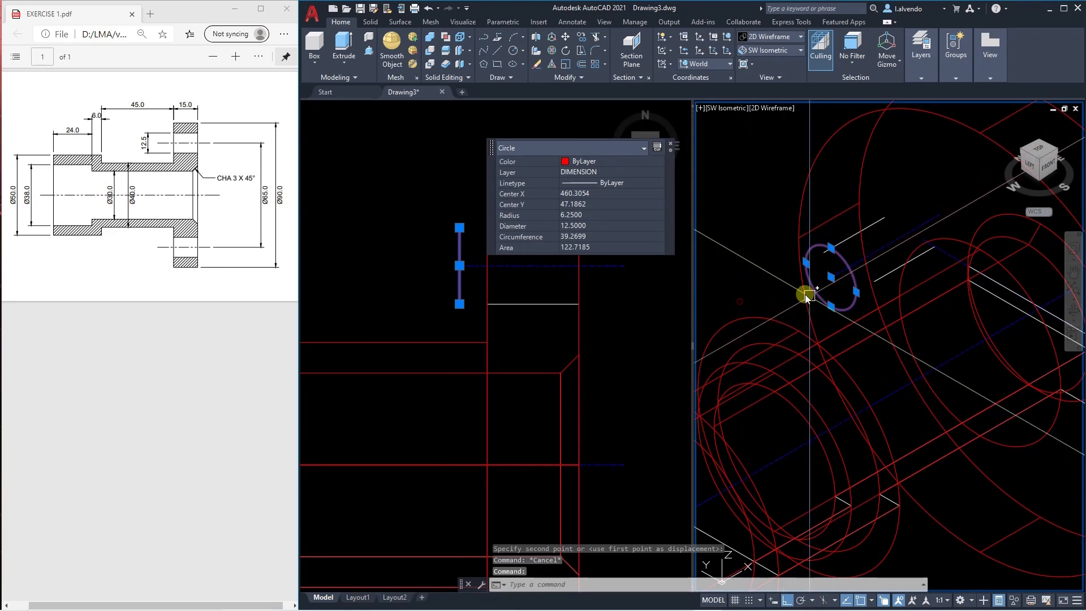
{"action": "key", "text": "Escape"}
{"action": "key", "text": "Escape"}
{"action": "key", "text": "Escape"}
Extrude the 12.5 mm circle into a long cylinder passing completely through the flange.
{"action": "left_click", "coordinate": [759, 324]}
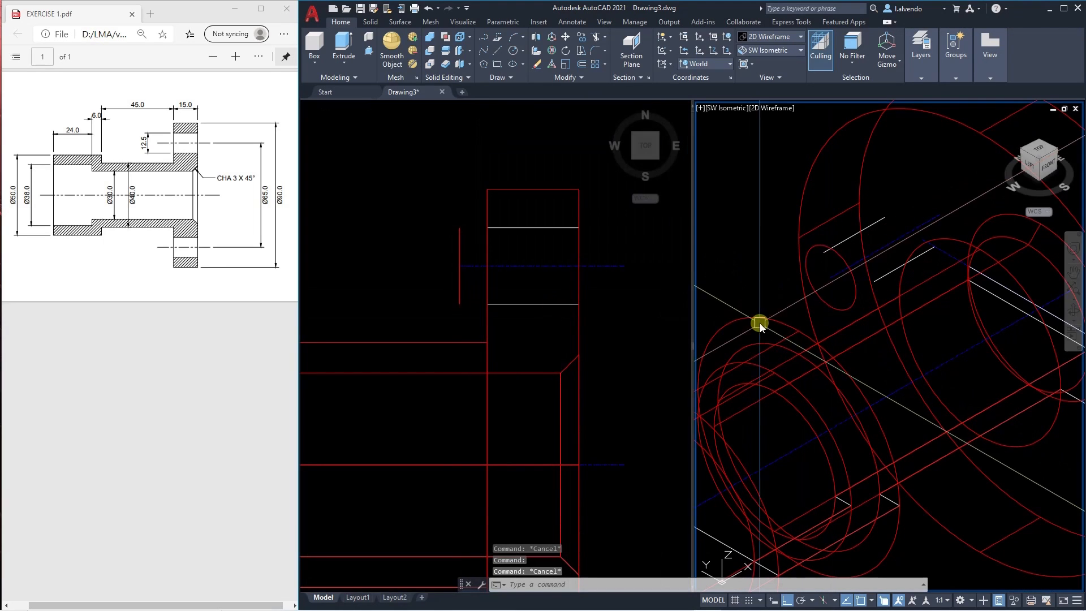
{"action": "middle_click_drag", "start_coordinate": [779, 323], "coordinate": [813, 318]}
{"action": "type", "text": "EXT"}
{"action": "key", "text": "Return"}
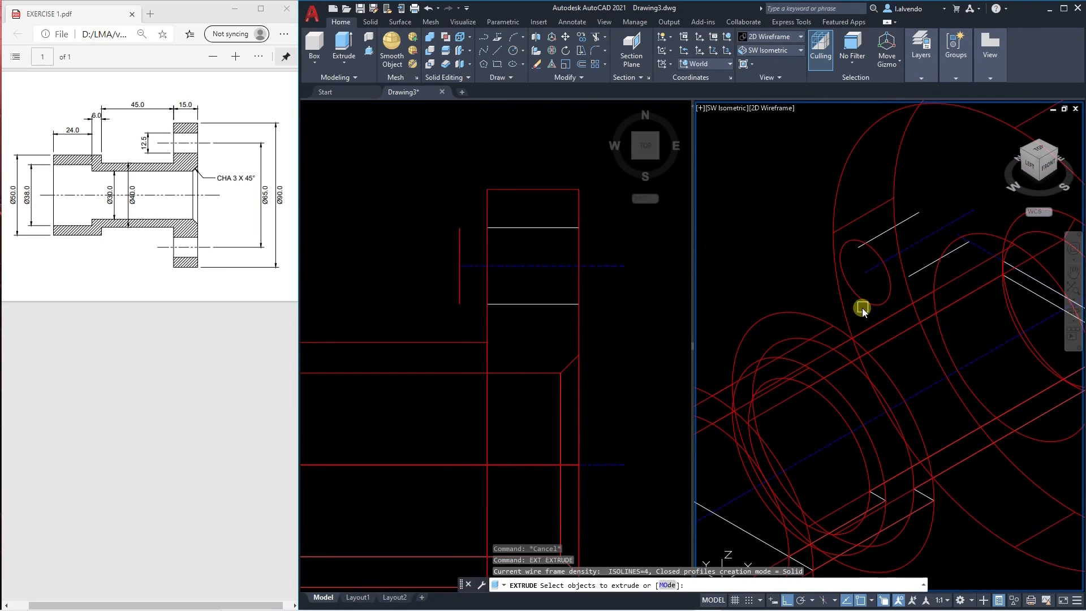
{"action": "left_click", "coordinate": [867, 302]}
{"action": "scroll", "coordinate": [753, 319], "scroll_direction": "down", "scroll_amount": 6}
{"action": "key", "text": "Return"}
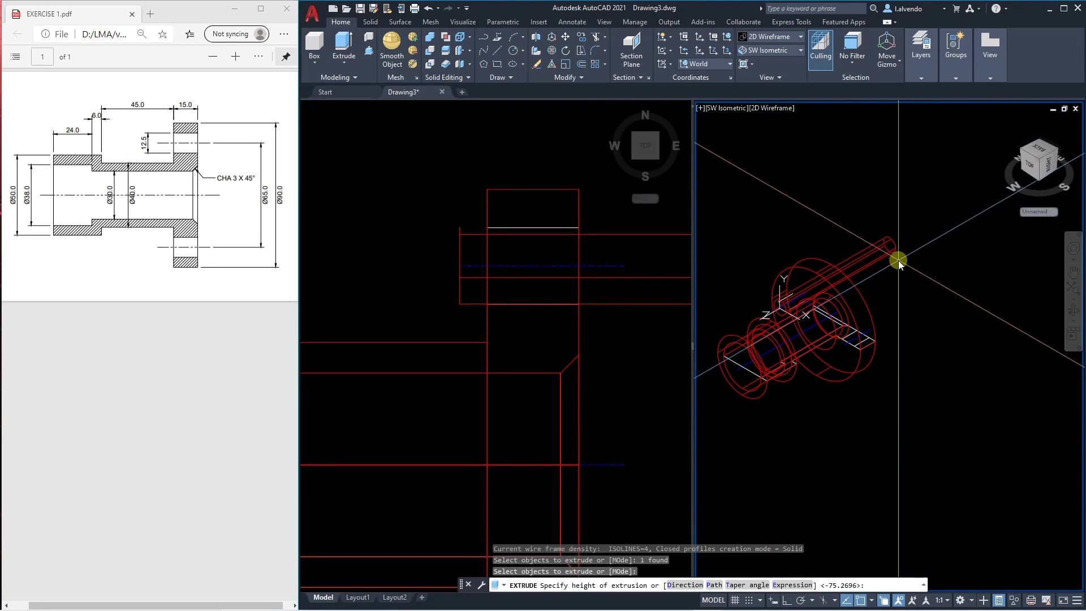
{"action": "key", "text": "Escape"}
{"action": "scroll", "coordinate": [843, 256], "scroll_direction": "up", "scroll_amount": 3}
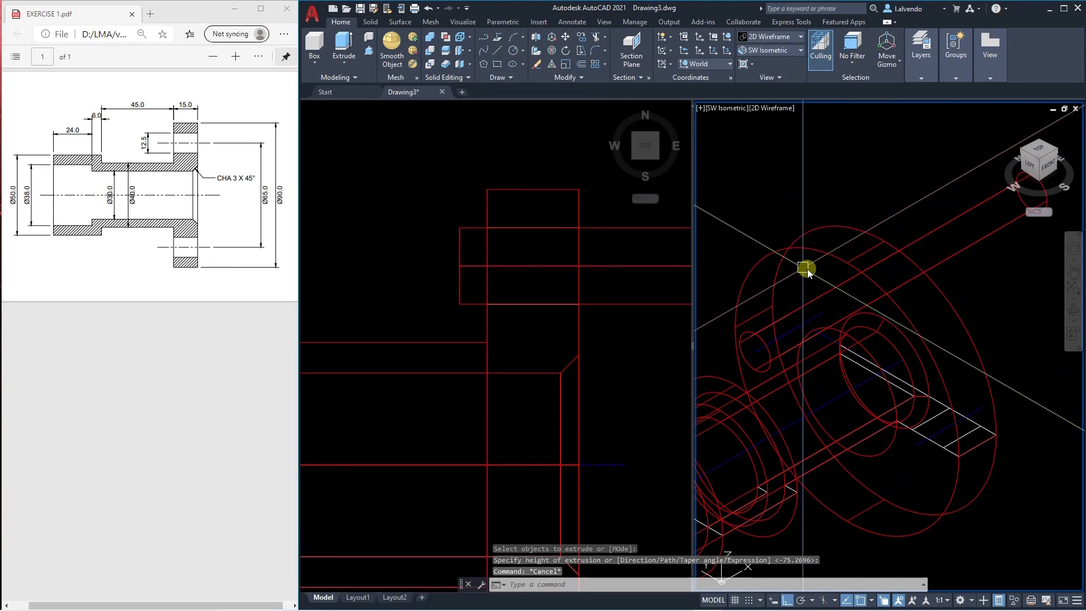
{"action": "middle_click_drag", "start_coordinate": [814, 303], "coordinate": [825, 247]}
{"action": "key", "text": "Escape"}
{"action": "middle_click_drag", "start_coordinate": [806, 285], "coordinate": [792, 249]}
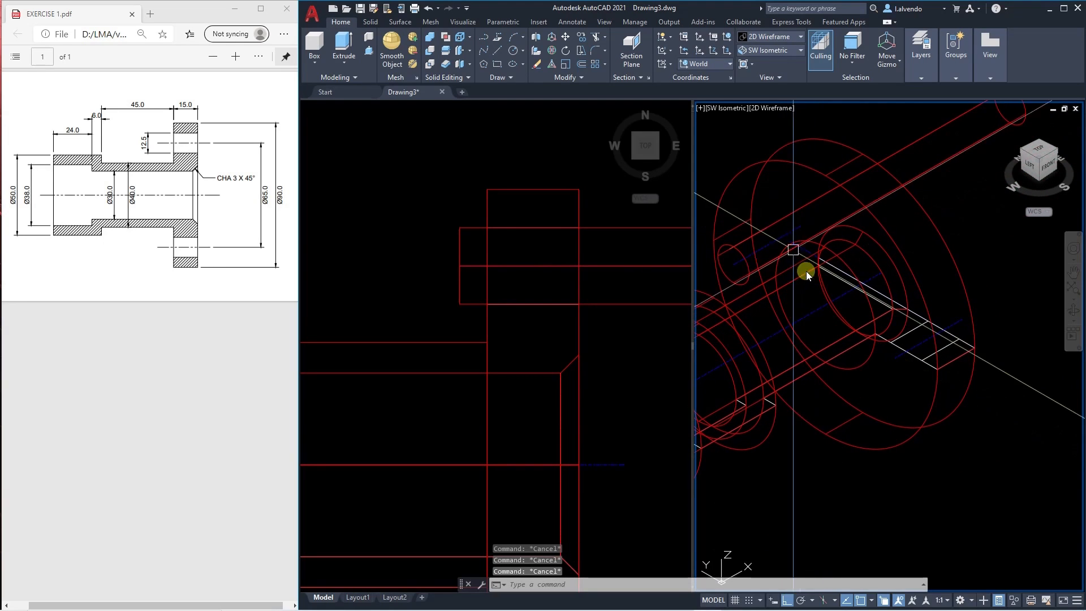
Mirror the extruded cylinder about the bore centreline in the top view, keeping the original.
{"action": "left_click", "coordinate": [622, 303]}
{"action": "middle_click_drag", "start_coordinate": [624, 338], "coordinate": [496, 268]}
{"action": "left_click", "coordinate": [528, 239]}
{"action": "scroll", "coordinate": [491, 259], "scroll_direction": "down", "scroll_amount": 8}
{"action": "key", "text": "Escape"}
{"action": "scroll", "coordinate": [495, 252], "scroll_direction": "up", "scroll_amount": 2}
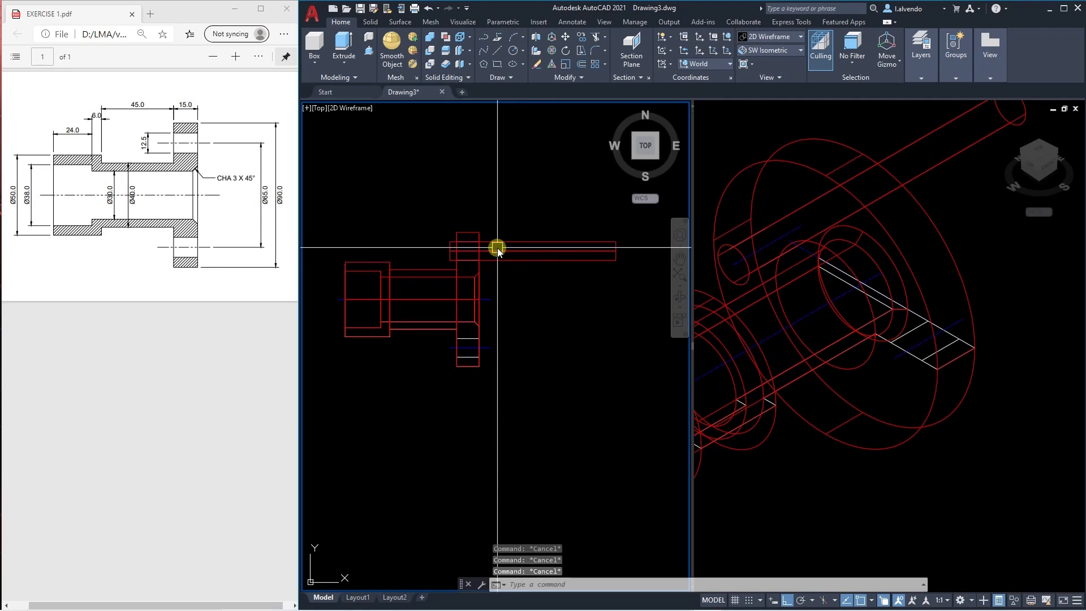
{"action": "type", "text": "MIRROR Select objects:"}
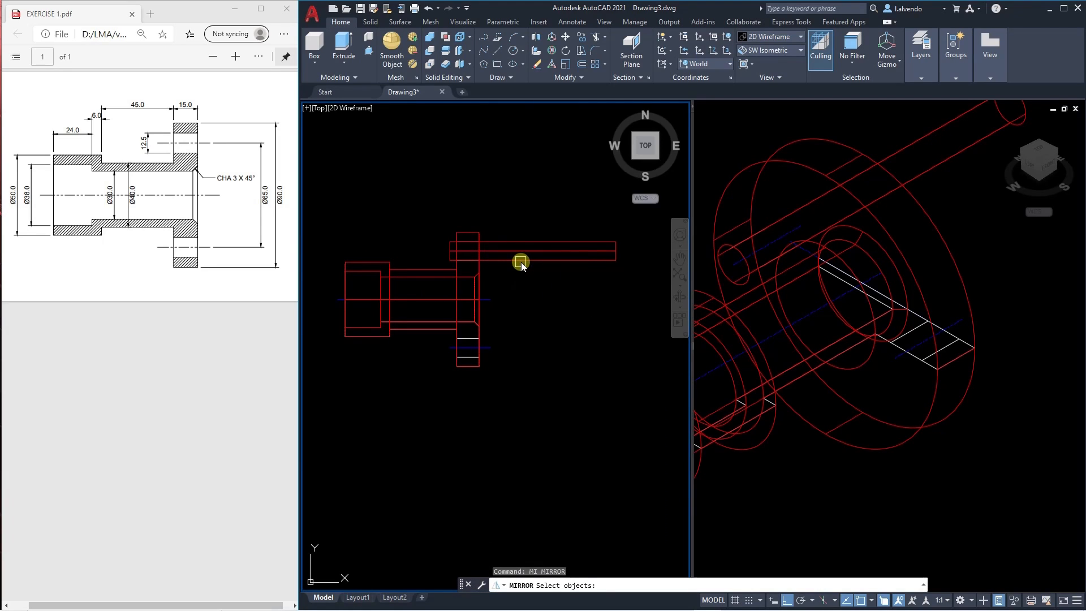
{"action": "left_click", "coordinate": [521, 261]}
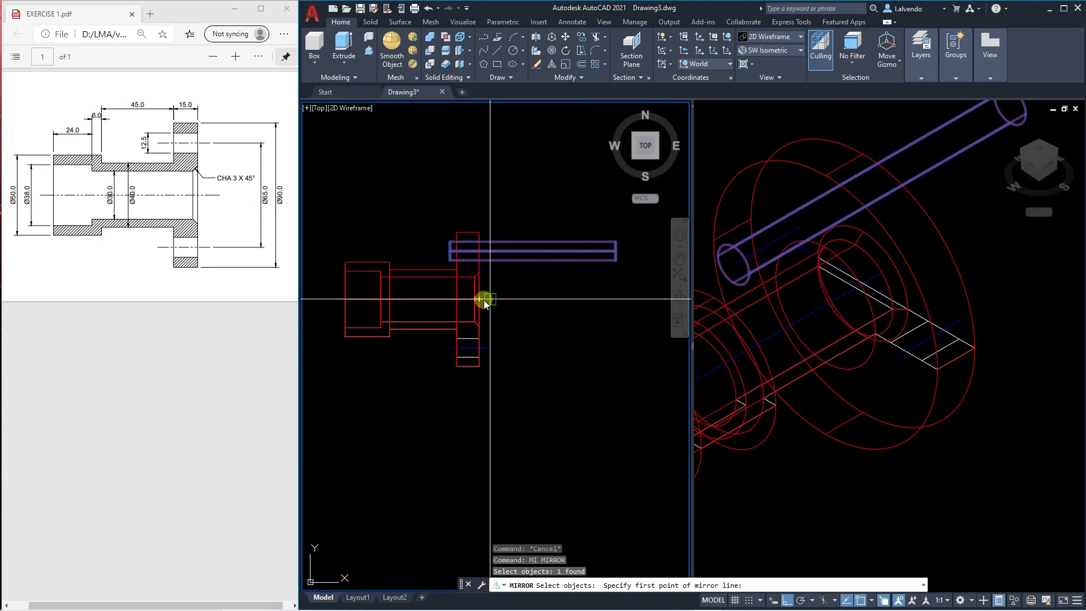
{"action": "left_click", "coordinate": [489, 301]}
{"action": "key", "text": "Escape"}
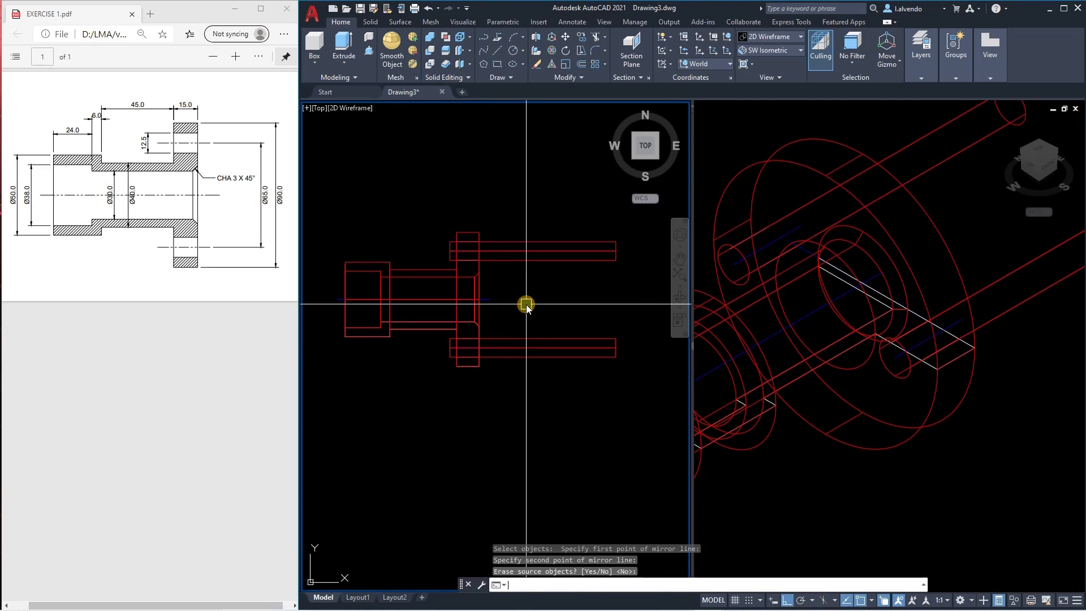
Set the visual style of the SW Isometric viewport to Realistic.
{"action": "scroll", "coordinate": [486, 348], "scroll_direction": "up", "scroll_amount": 2}
{"action": "left_click", "coordinate": [859, 475]}
{"action": "scroll", "coordinate": [807, 376], "scroll_direction": "down", "scroll_amount": 3}
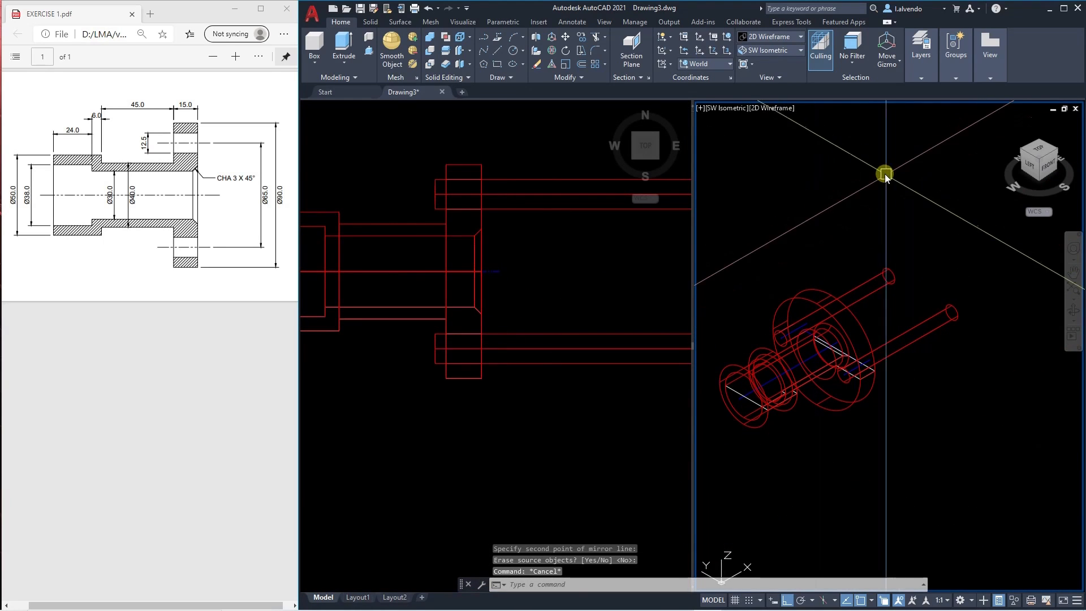
{"action": "left_click", "coordinate": [774, 39]}
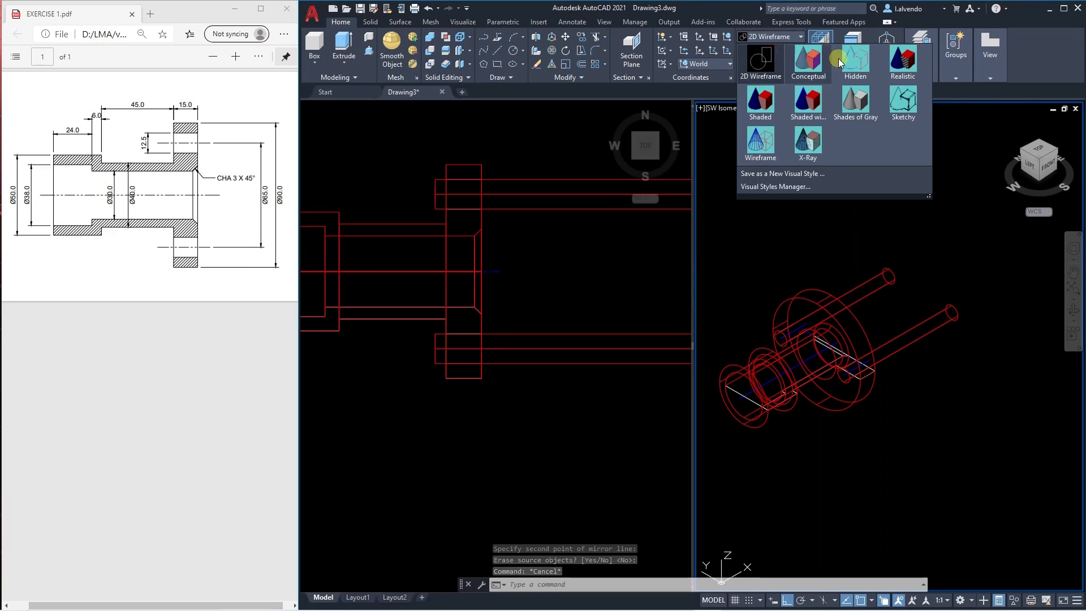
{"action": "left_click", "coordinate": [903, 62]}
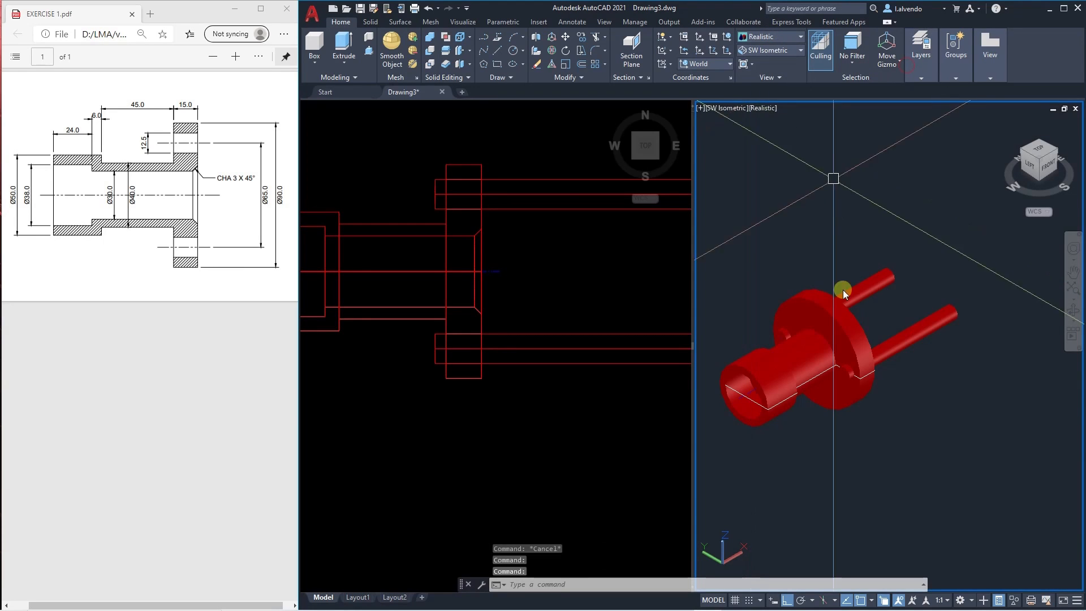
{"action": "key", "text": "Escape"}
Change the colour of both flange-hole cylinders to Yellow.
{"action": "scroll", "coordinate": [847, 311], "scroll_direction": "up", "scroll_amount": 3}
{"action": "middle_click_drag", "start_coordinate": [875, 337], "coordinate": [906, 296]}
{"action": "key", "text": "Escape"}
{"action": "key", "text": "Escape"}
{"action": "left_click", "coordinate": [915, 229]}
{"action": "left_click", "coordinate": [964, 340]}
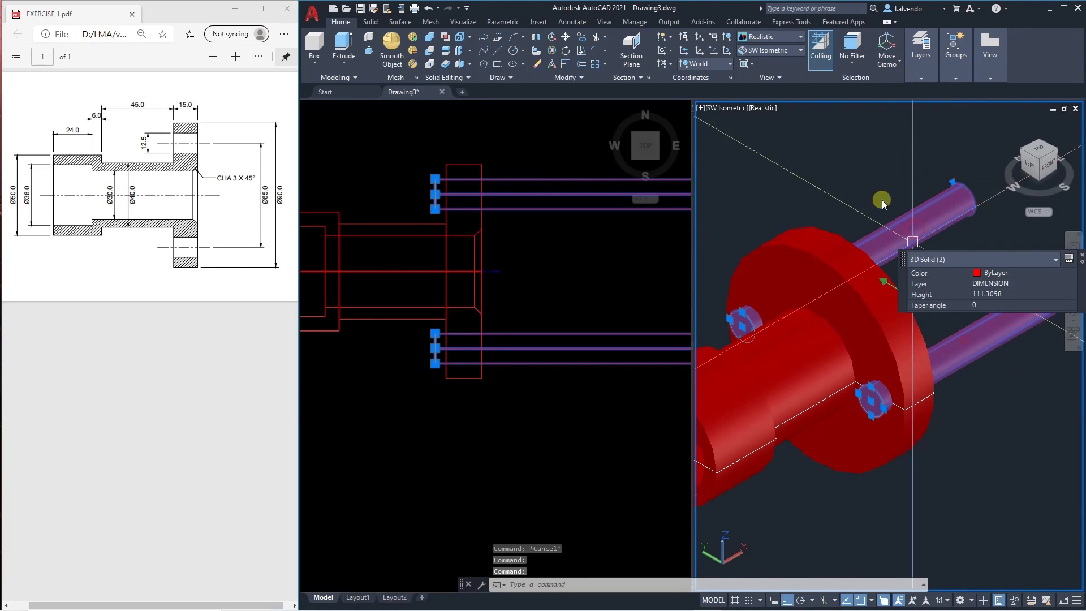
{"action": "left_click", "coordinate": [1006, 273]}
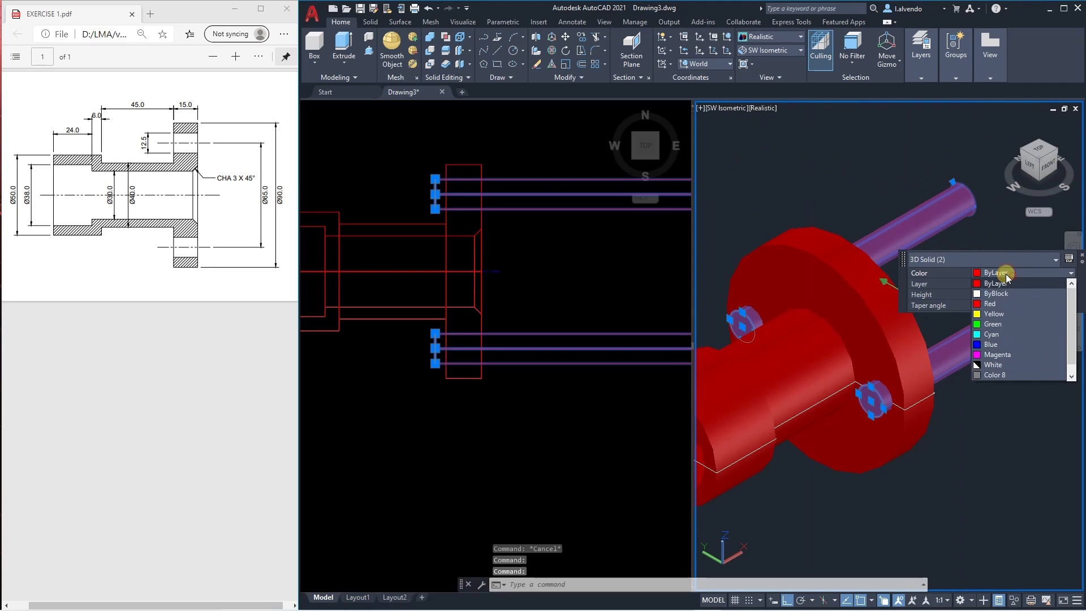
{"action": "left_click", "coordinate": [994, 308]}
{"action": "key", "text": "Escape"}
{"action": "scroll", "coordinate": [870, 291], "scroll_direction": "down", "scroll_amount": 4}
{"action": "key", "text": "Escape"}
{"action": "scroll", "coordinate": [882, 297], "scroll_direction": "up", "scroll_amount": 3}
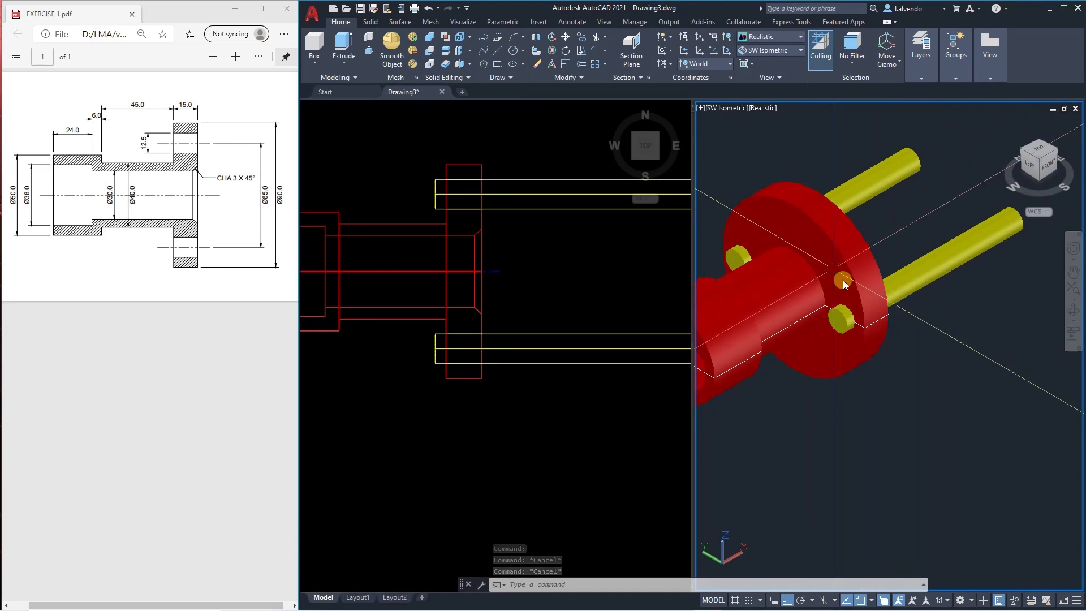
Subtract the two yellow cylinders from the revolved bushing solid to cut the flange holes.
{"action": "middle_click_drag", "start_coordinate": [851, 275], "coordinate": [848, 272]}
{"action": "left_click", "coordinate": [846, 247]}
{"action": "key", "text": "Escape"}
{"action": "key", "text": "Escape"}
{"action": "middle_click_drag", "start_coordinate": [858, 325], "coordinate": [909, 332]}
{"action": "key", "text": "Escape"}
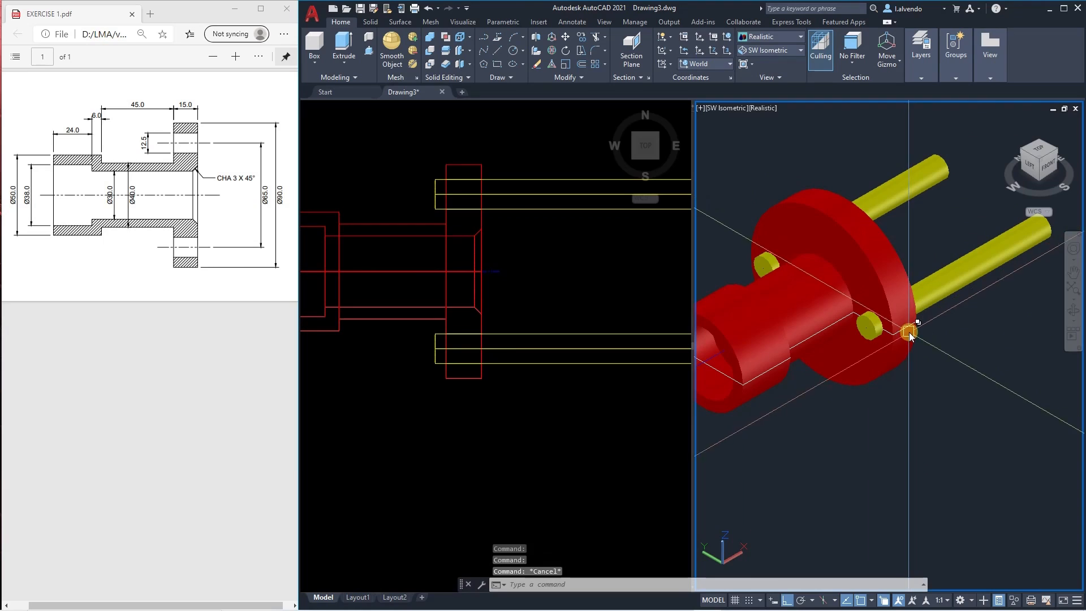
{"action": "type", "text": "su"}
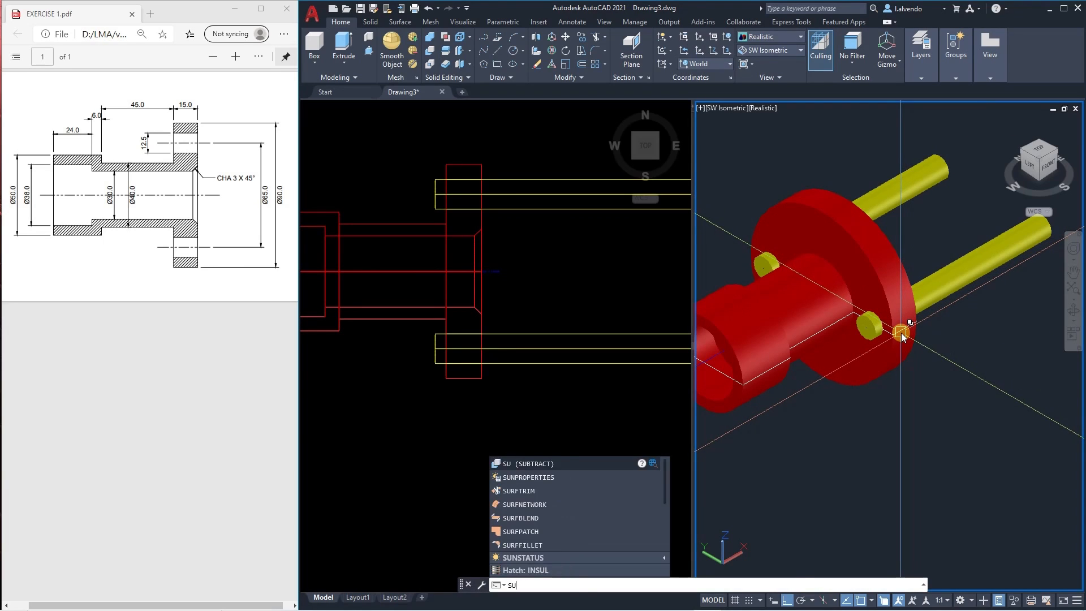
{"action": "key", "text": "Return"}
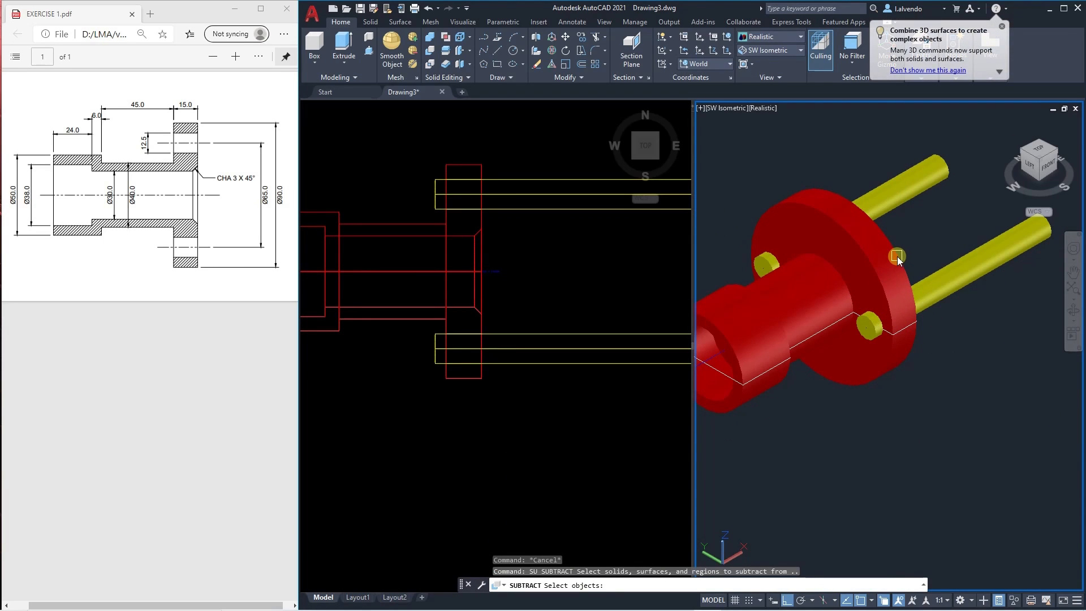
{"action": "left_click", "coordinate": [897, 250]}
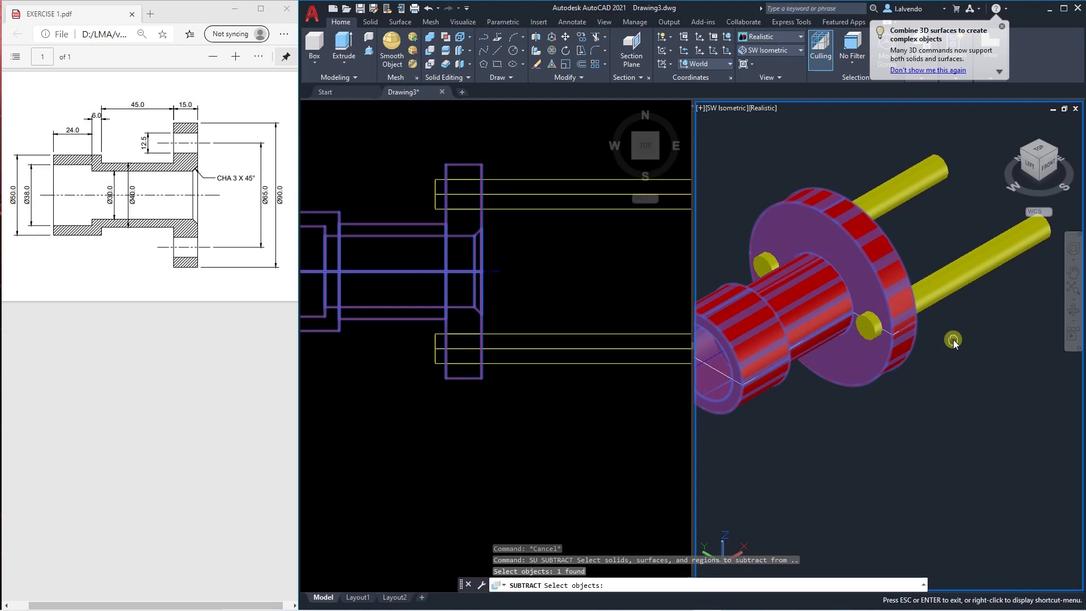
{"action": "middle_click_drag", "start_coordinate": [954, 339], "coordinate": [943, 357]}
{"action": "key", "text": "Return"}
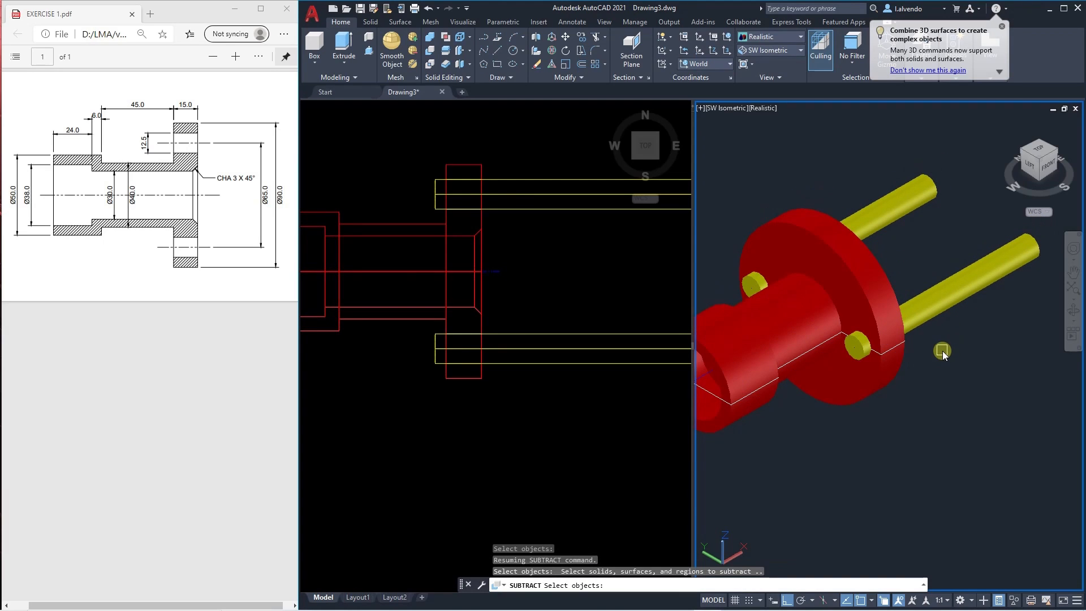
{"action": "left_click", "coordinate": [941, 308]}
{"action": "left_click", "coordinate": [887, 214]}
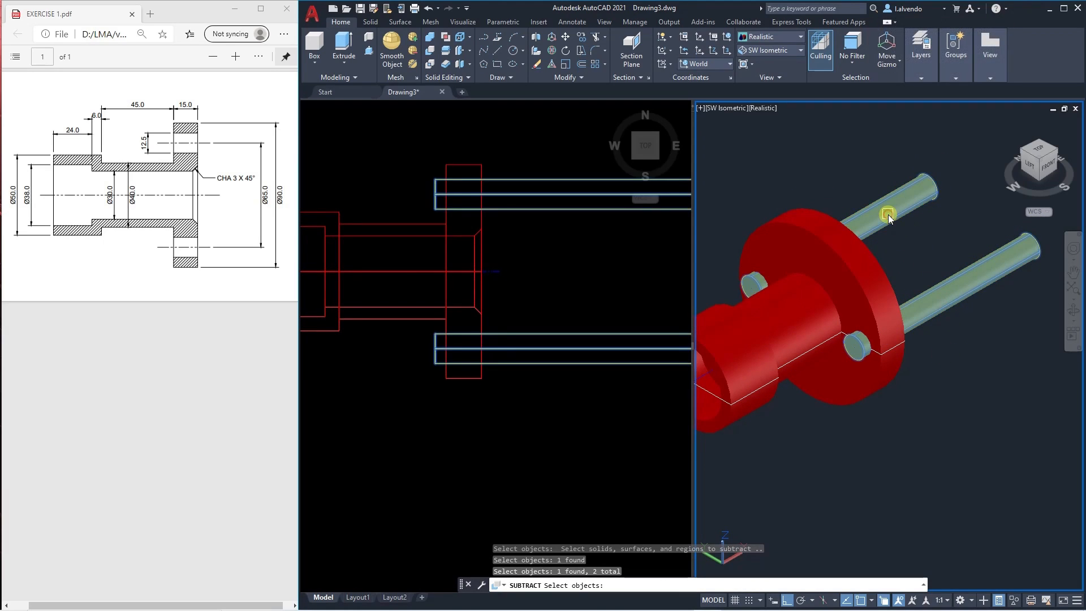
{"action": "key", "text": "Return"}
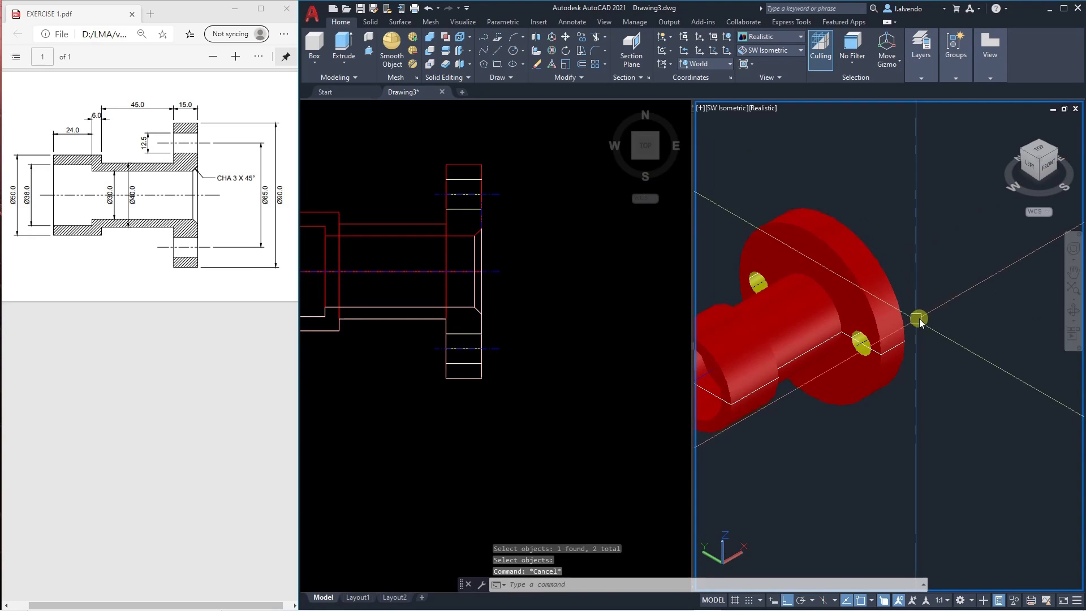
Examine the cut flange holes in the solid and compare the part with the dimensioned section in the top-view viewport.
{"action": "scroll", "coordinate": [858, 256], "scroll_direction": "down", "scroll_amount": 5}
{"action": "key", "text": "Escape"}
{"action": "scroll", "coordinate": [857, 256], "scroll_direction": "up", "scroll_amount": 4}
{"action": "left_click", "coordinate": [497, 281]}
{"action": "scroll", "coordinate": [559, 289], "scroll_direction": "down", "scroll_amount": 6}
{"action": "scroll", "coordinate": [358, 281], "scroll_direction": "up", "scroll_amount": 6}
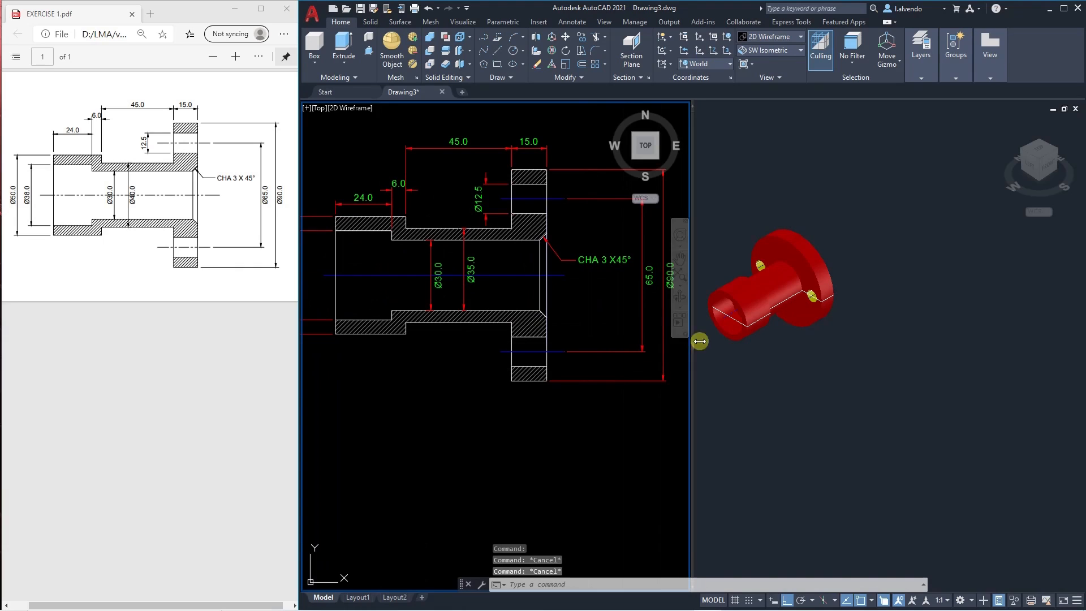
{"action": "left_click", "coordinate": [849, 350]}
{"action": "scroll", "coordinate": [804, 321], "scroll_direction": "up", "scroll_amount": 5}
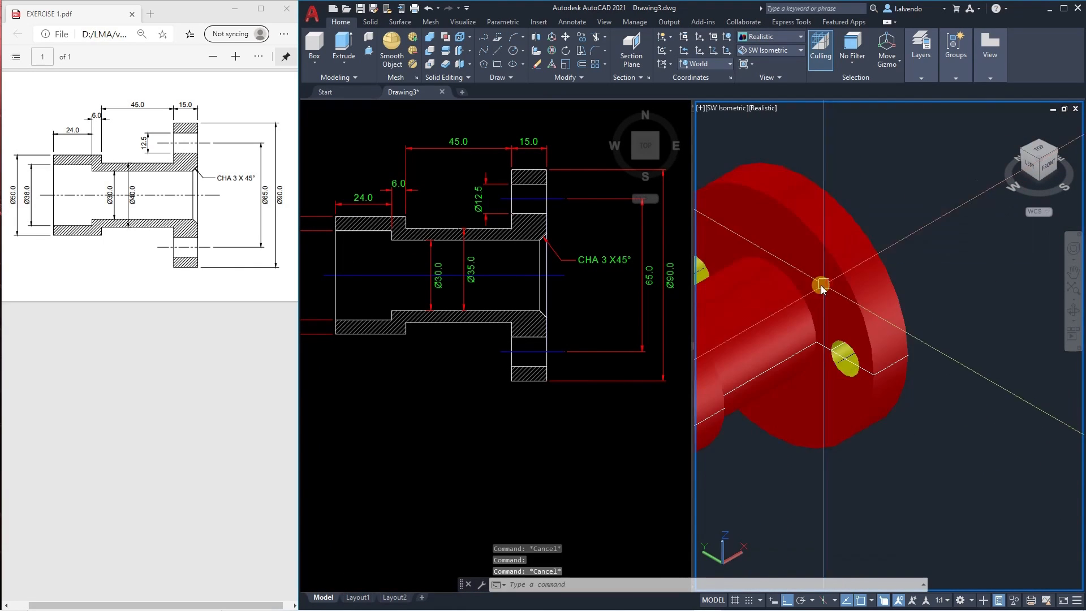
{"action": "scroll", "coordinate": [804, 322], "scroll_direction": "down", "scroll_amount": 4}
Move the bushing solid along the X axis, clear of the flat profile lines it was built from.
{"action": "type", "text": "m"}
{"action": "key", "text": "Return"}
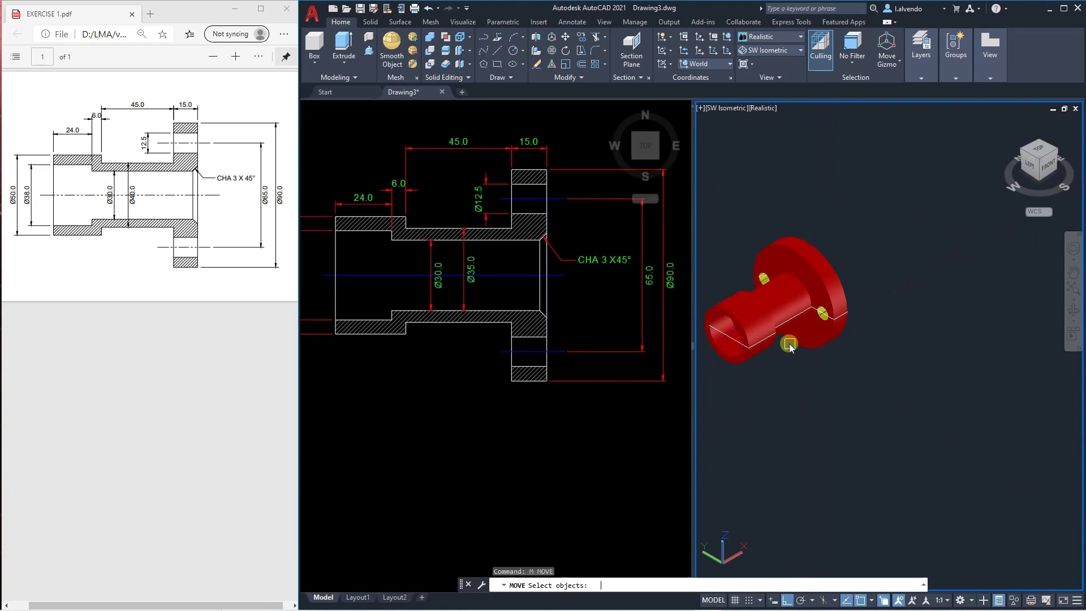
{"action": "scroll", "coordinate": [801, 280], "scroll_direction": "up", "scroll_amount": 3}
{"action": "left_click", "coordinate": [767, 259]}
{"action": "scroll", "coordinate": [767, 259], "scroll_direction": "down", "scroll_amount": 4}
{"action": "key", "text": "Return"}
{"action": "left_click", "coordinate": [788, 354]}
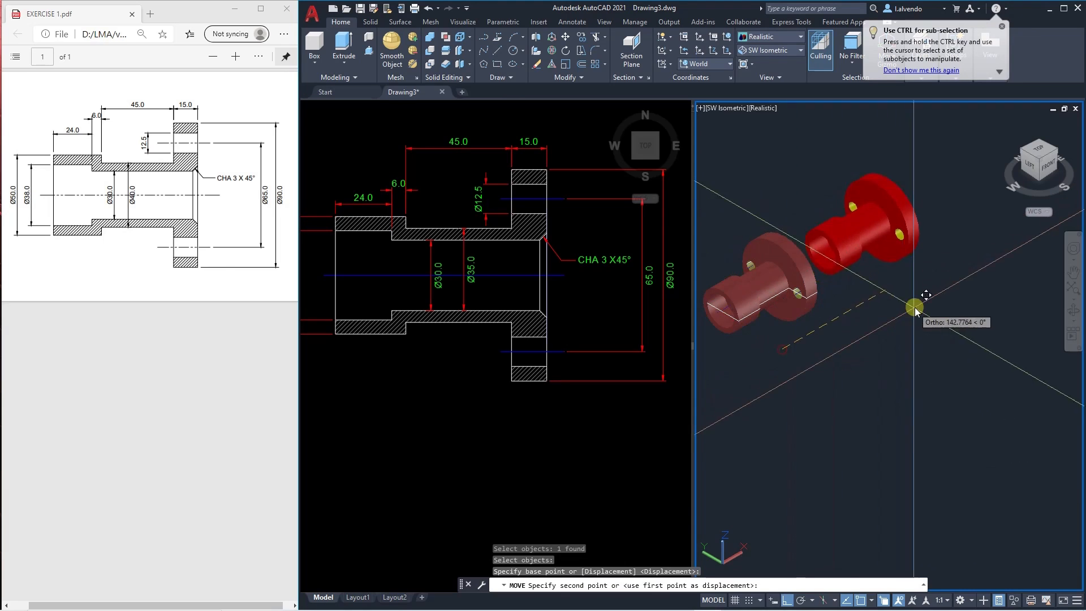
{"action": "left_click", "coordinate": [952, 285]}
{"action": "key", "text": "Escape"}
Erase the leftover profile lines and centrelines beside the solid in the isometric viewport.
{"action": "middle_click_drag", "start_coordinate": [793, 349], "coordinate": [855, 349]}
{"action": "left_click", "coordinate": [870, 364]}
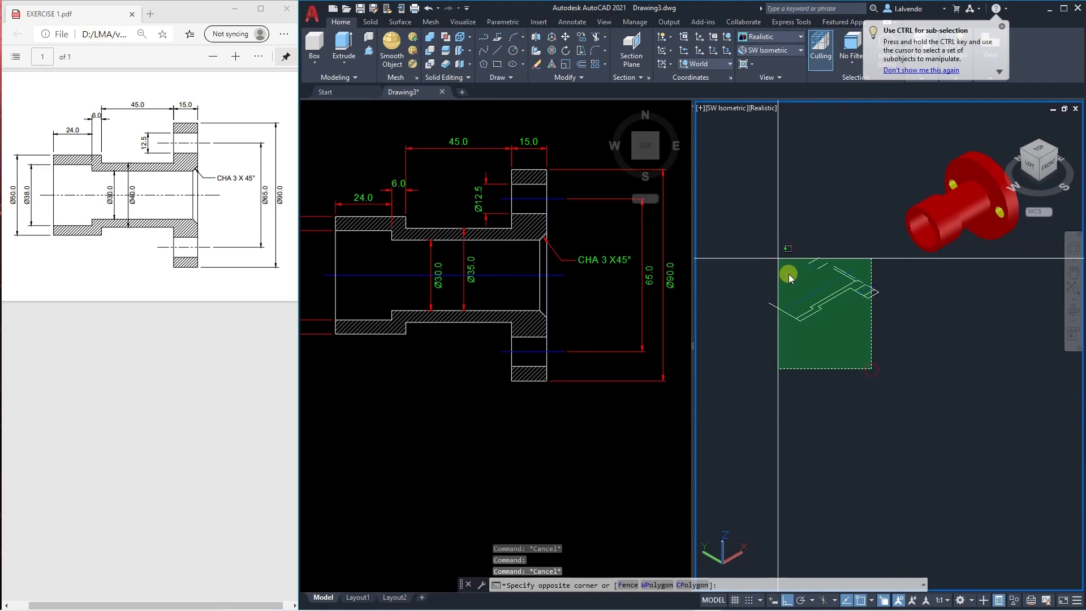
{"action": "key", "text": "Escape"}
{"action": "left_click", "coordinate": [860, 361]}
{"action": "left_click", "coordinate": [785, 259]}
{"action": "type", "text": "e"}
{"action": "key", "text": "Return"}
{"action": "key", "text": "Escape"}
{"action": "middle_click_drag", "start_coordinate": [871, 289], "coordinate": [828, 306]}
Change the colour of the bushing solid to Green.
{"action": "key", "text": "Escape"}
{"action": "scroll", "coordinate": [933, 208], "scroll_direction": "up", "scroll_amount": 5}
{"action": "left_click", "coordinate": [865, 226]}
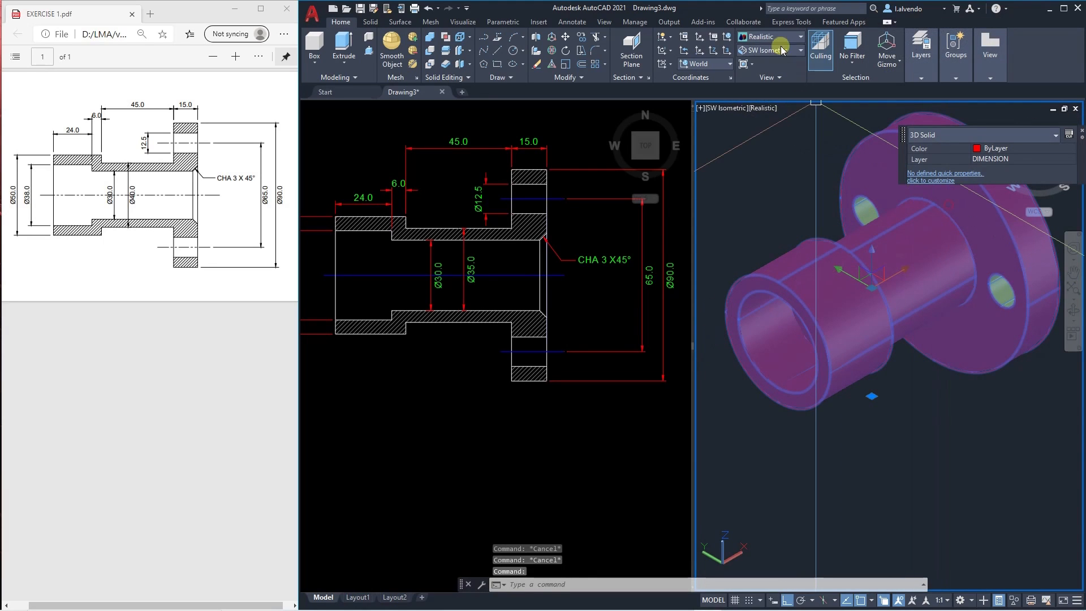
{"action": "left_click", "coordinate": [1025, 153]}
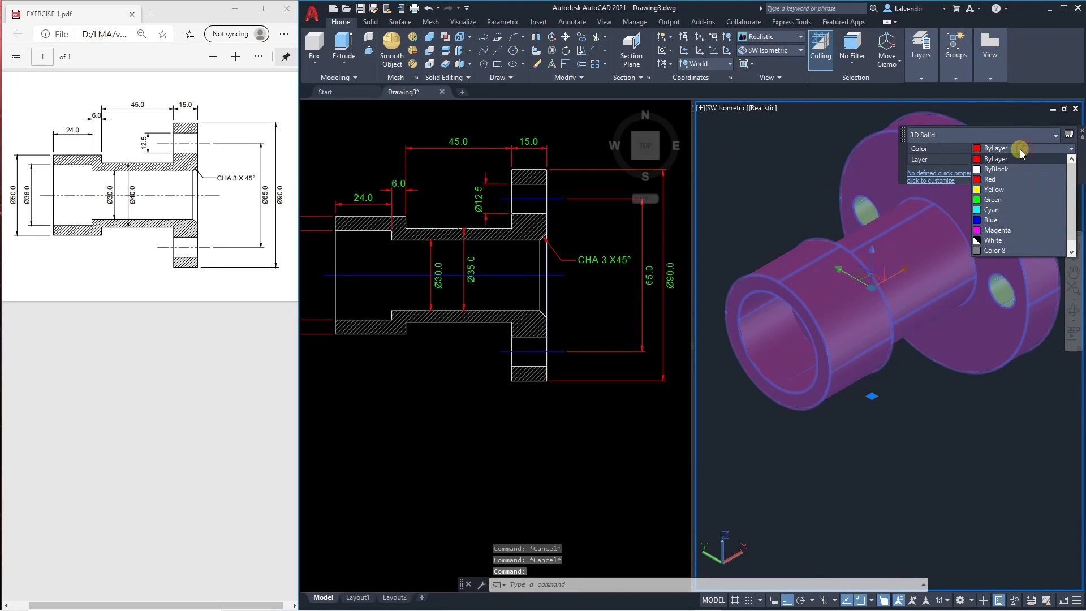
{"action": "left_click", "coordinate": [999, 201]}
{"action": "key", "text": "Escape"}
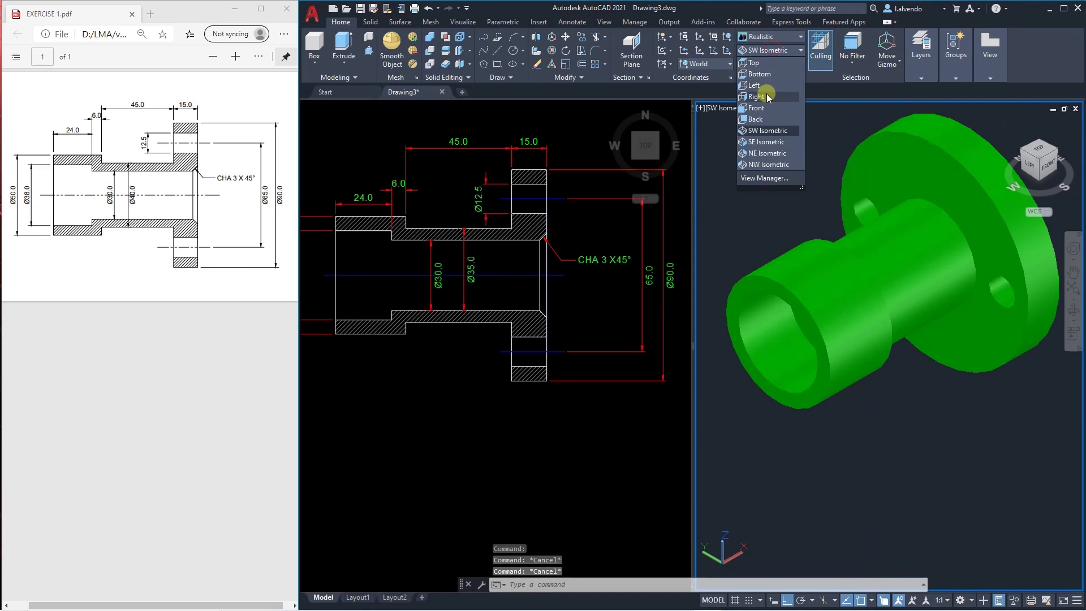
Set the visual style of the isometric viewport to Conceptual.
{"action": "left_click", "coordinate": [760, 52]}
{"action": "left_click", "coordinate": [769, 36]}
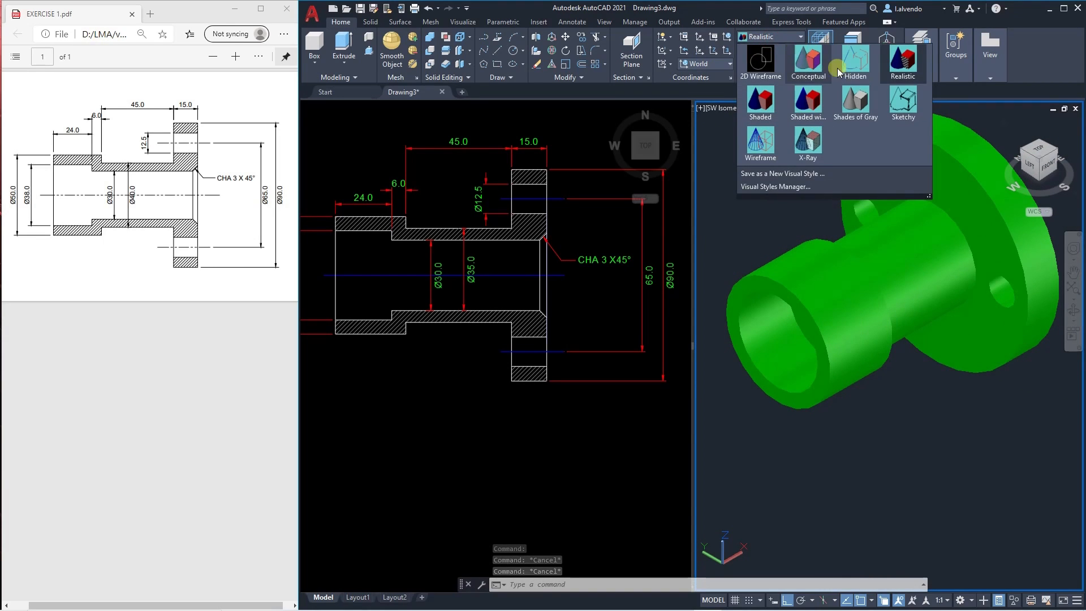
{"action": "left_click", "coordinate": [803, 62]}
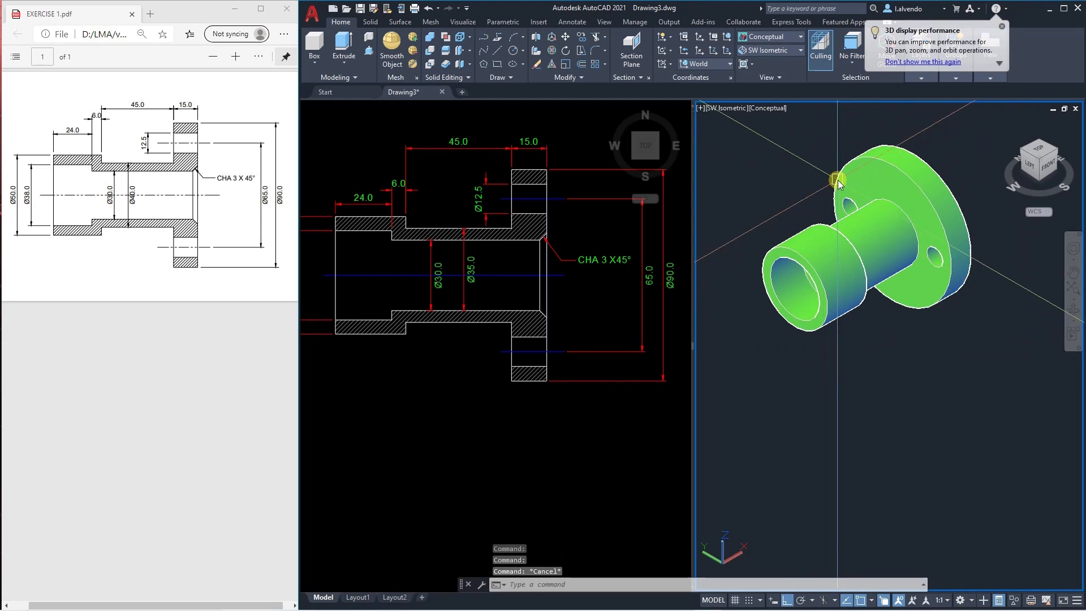
{"action": "middle_click_drag", "start_coordinate": [840, 186], "coordinate": [850, 221]}
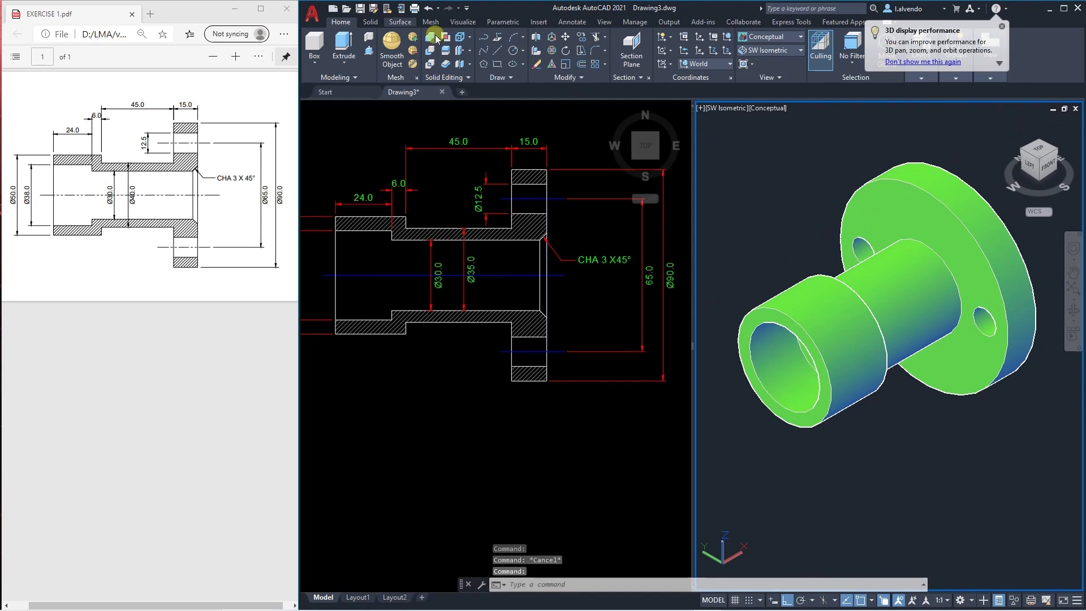
Close the EXERCISE 1.pdf window and maximise the drawing window to fill the screen.
{"action": "left_click", "coordinate": [286, 11]}
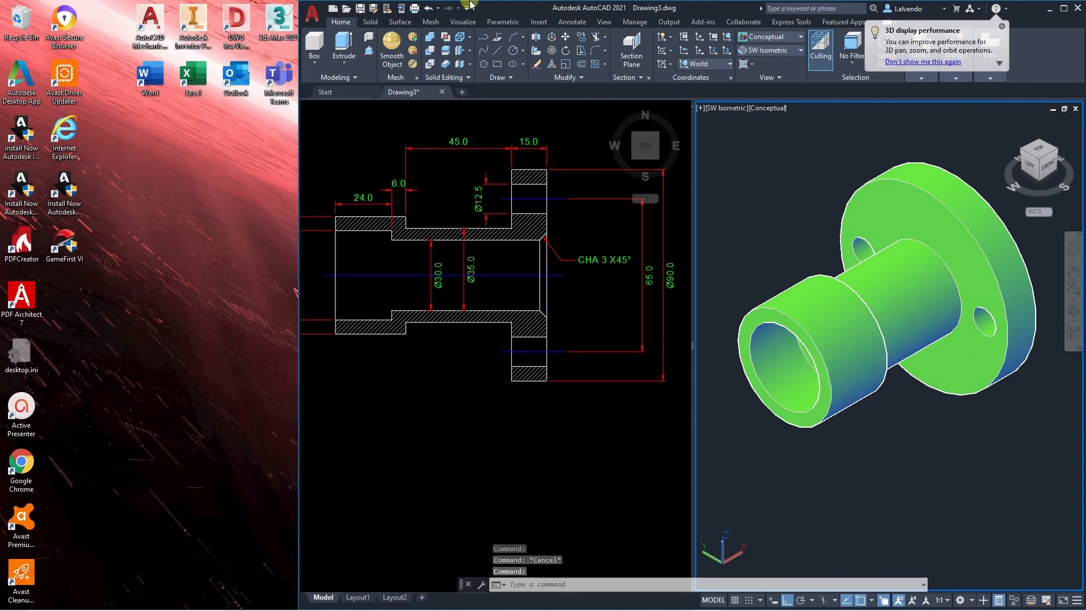
{"action": "left_click", "coordinate": [1063, 9]}
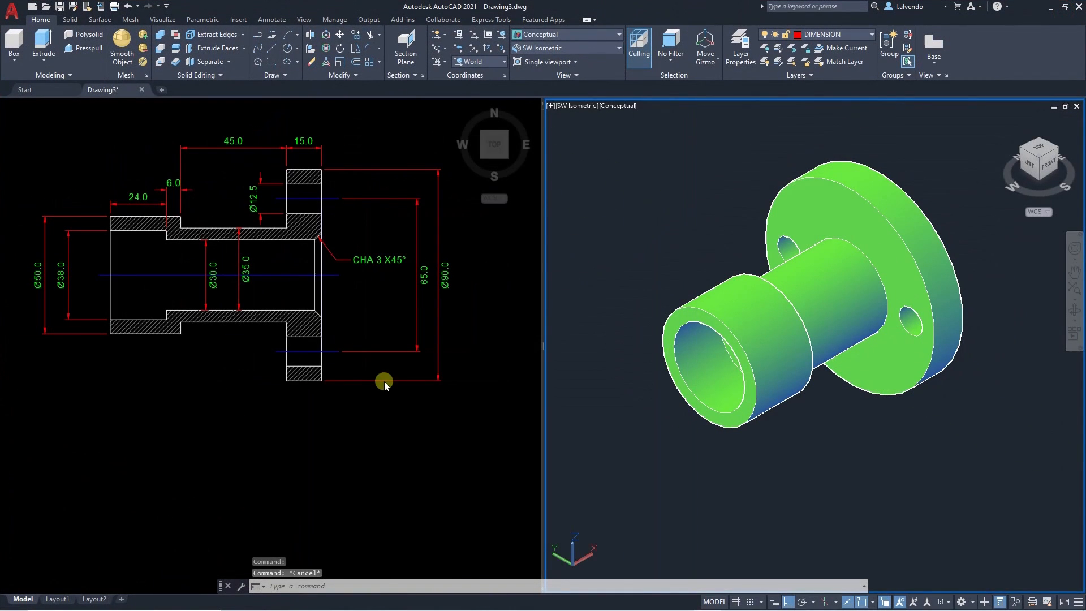
{"action": "middle_click_drag", "start_coordinate": [250, 204], "coordinate": [286, 244]}
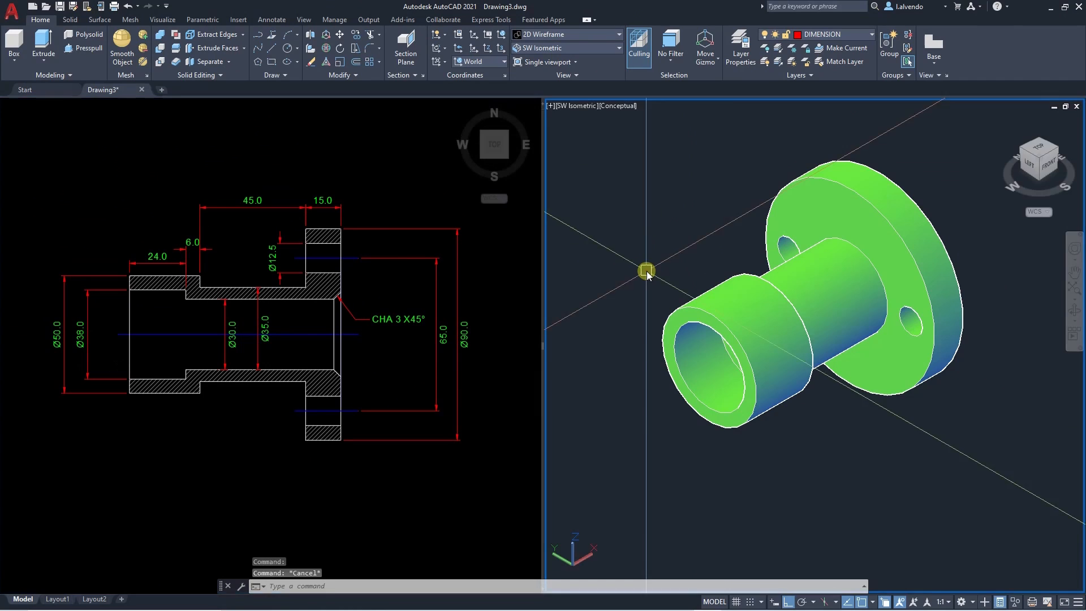
Examine the finished bushing solid side by side with its dimensioned section drawing.
{"action": "scroll", "coordinate": [740, 280], "scroll_direction": "up", "scroll_amount": 3}
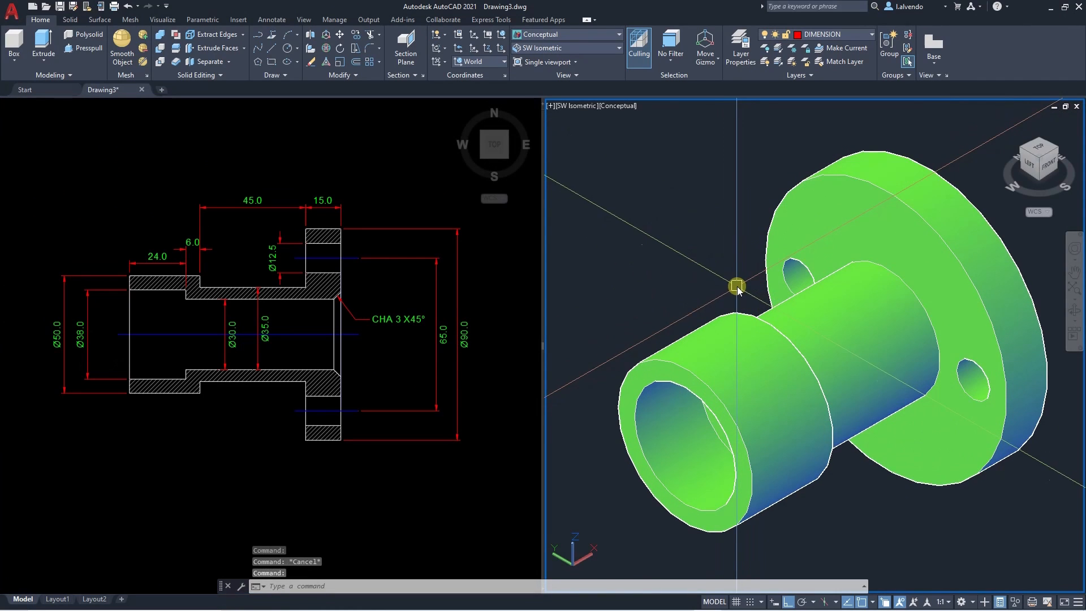
{"action": "middle_click_drag", "start_coordinate": [749, 309], "coordinate": [746, 289]}
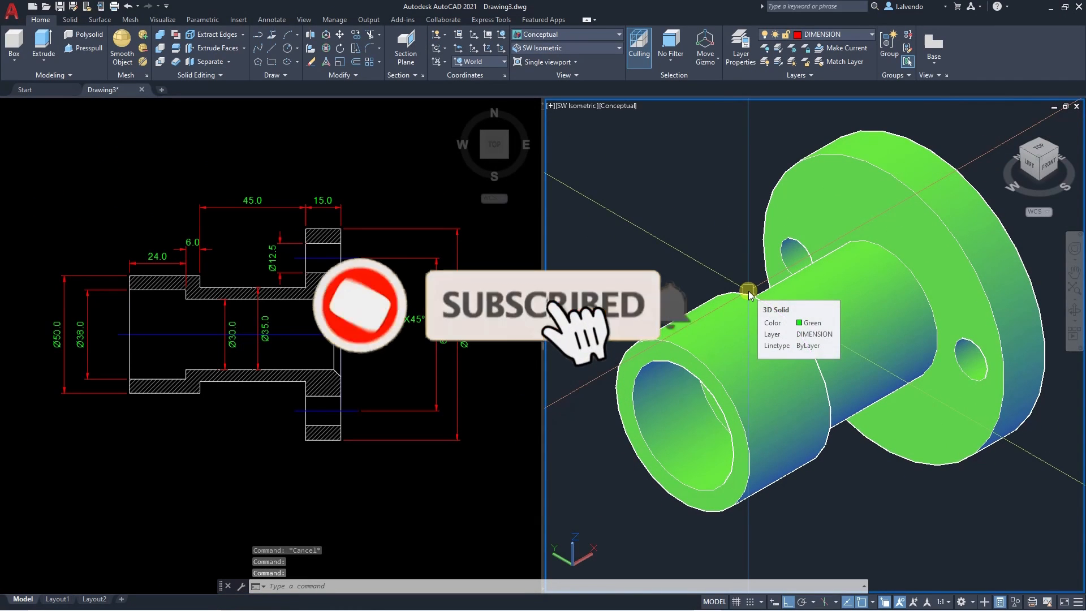
{"action": "middle_click_drag", "start_coordinate": [718, 293], "coordinate": [735, 285]}
{"action": "middle_click_drag", "start_coordinate": [747, 243], "coordinate": [748, 279]}
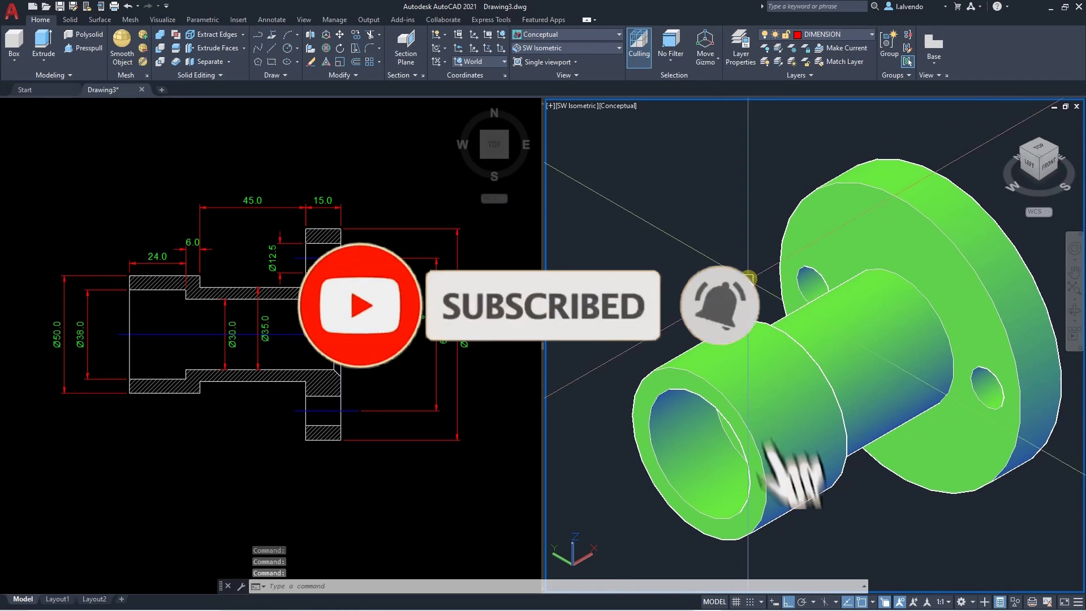
{"action": "left_click", "coordinate": [465, 368]}
{"action": "middle_click_drag", "start_coordinate": [424, 364], "coordinate": [417, 389]}
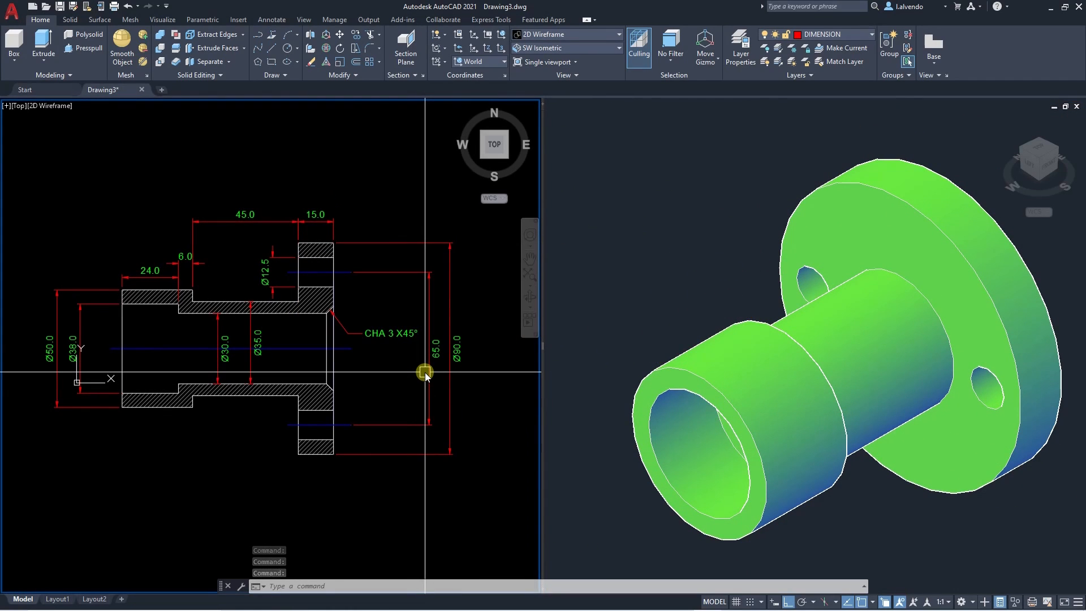